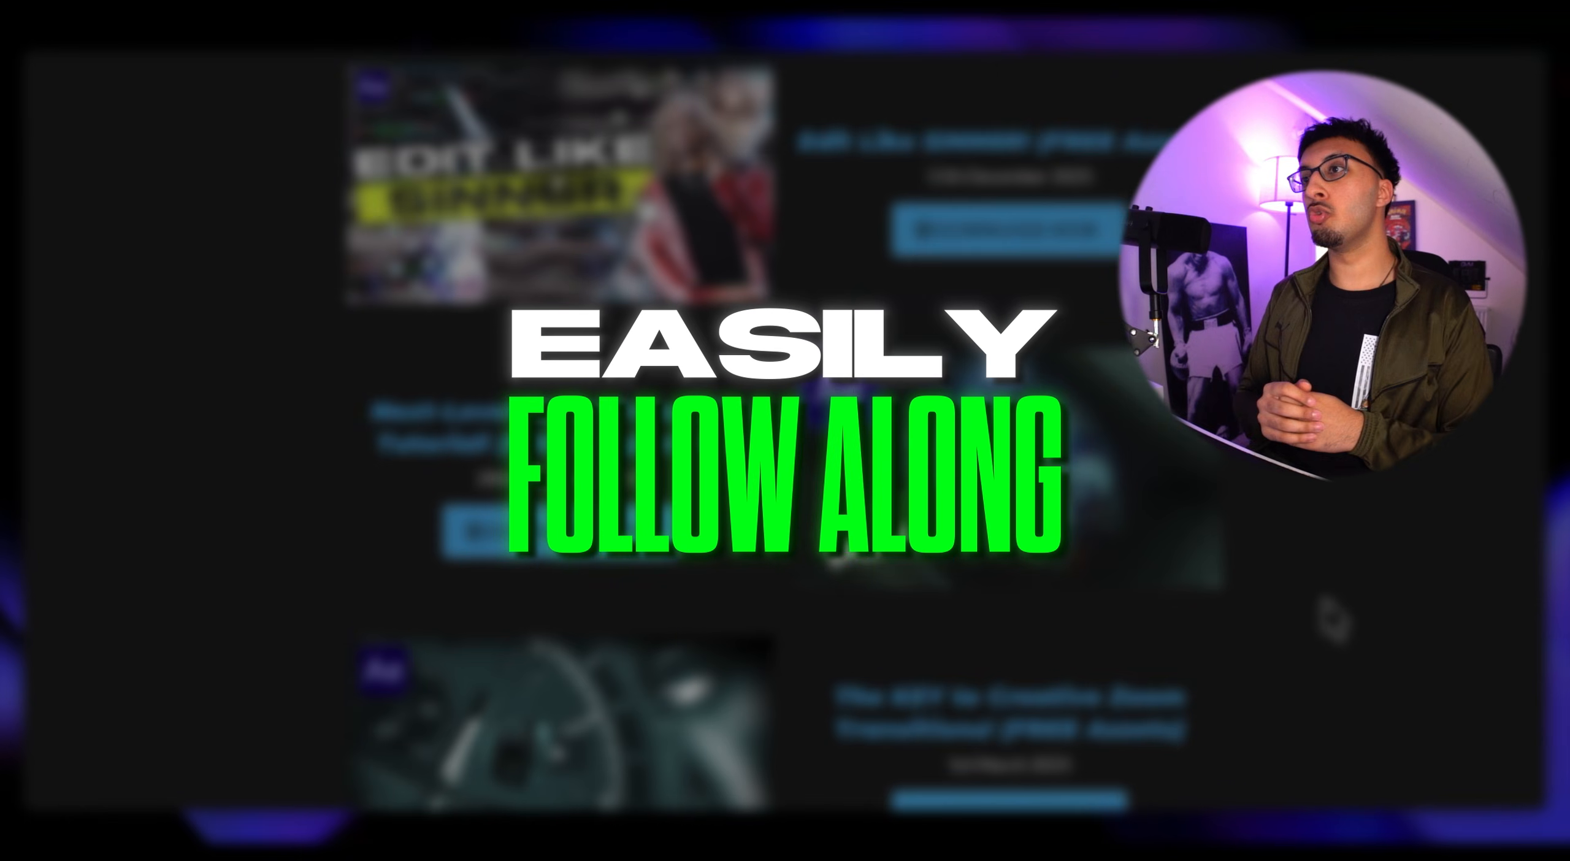
scroll(1242, 582, up, 10)
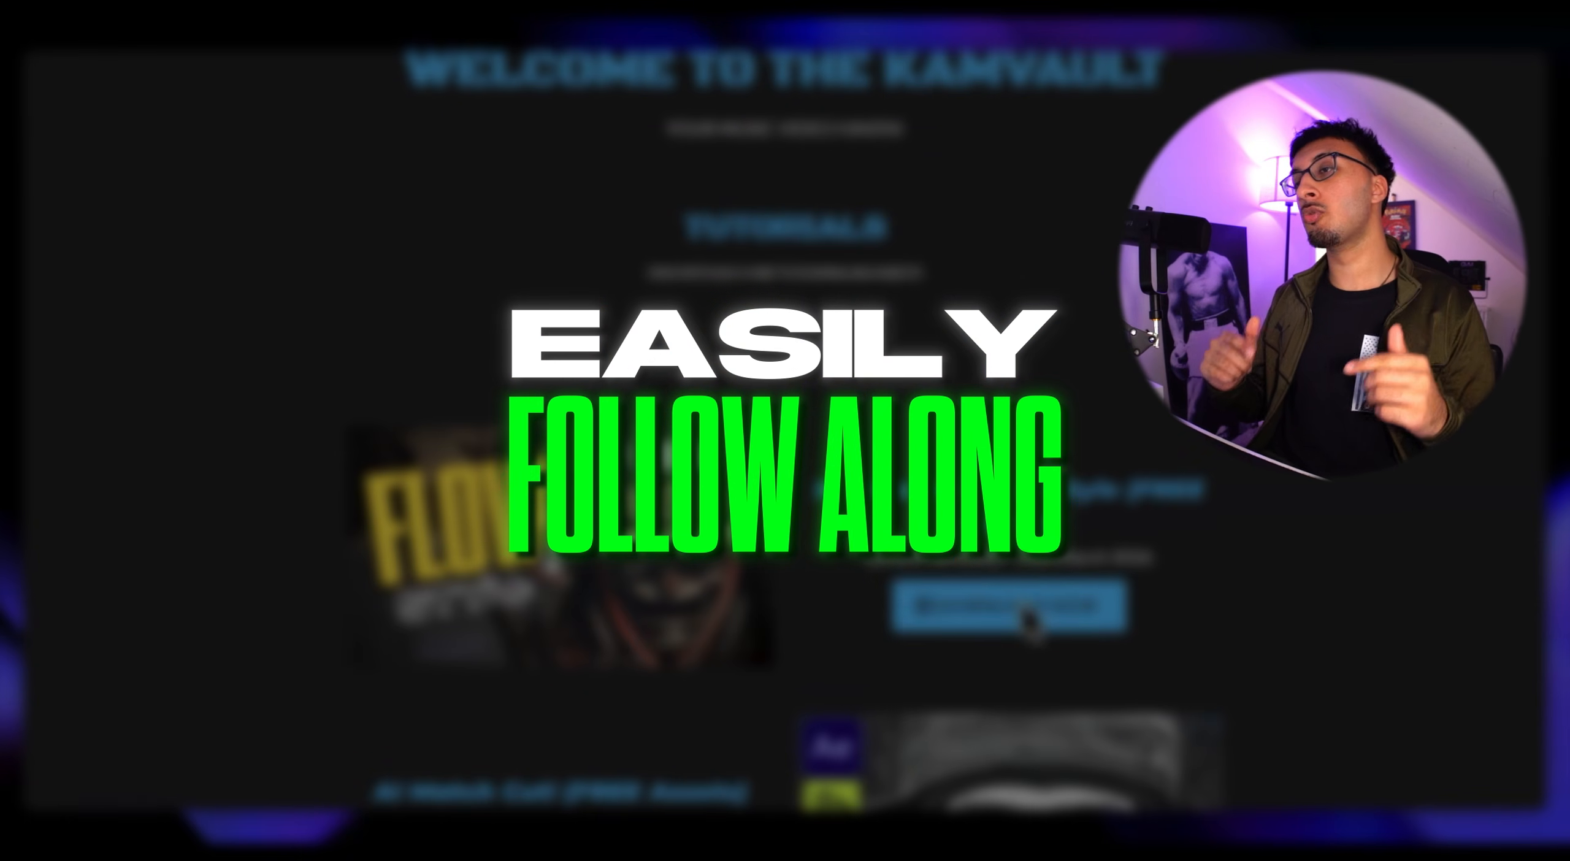
scroll(1027, 623, down, 3)
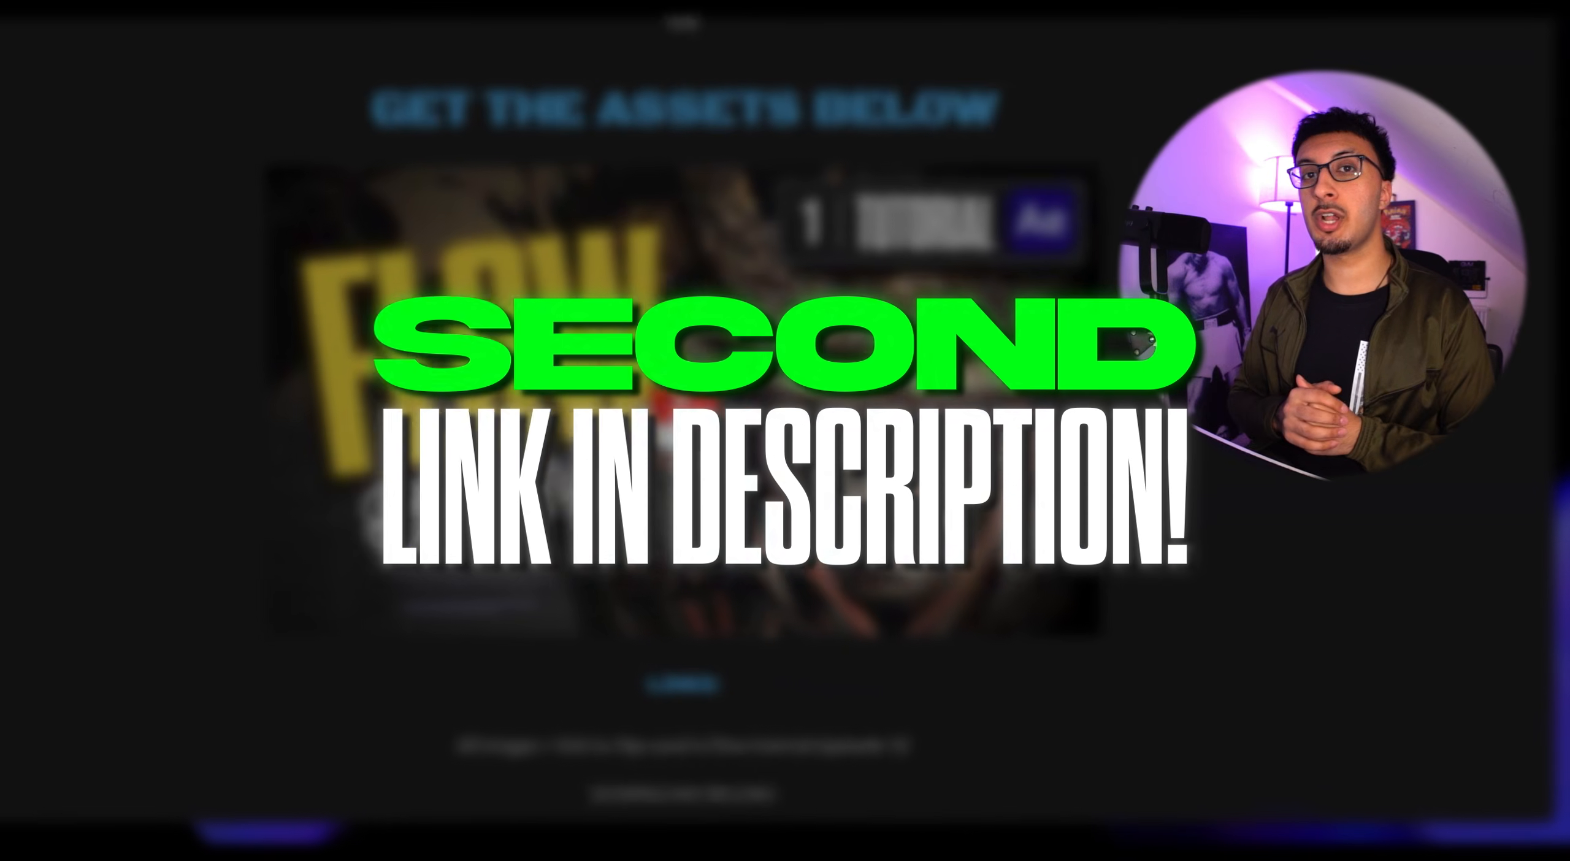
scroll(675, 429, down, 6)
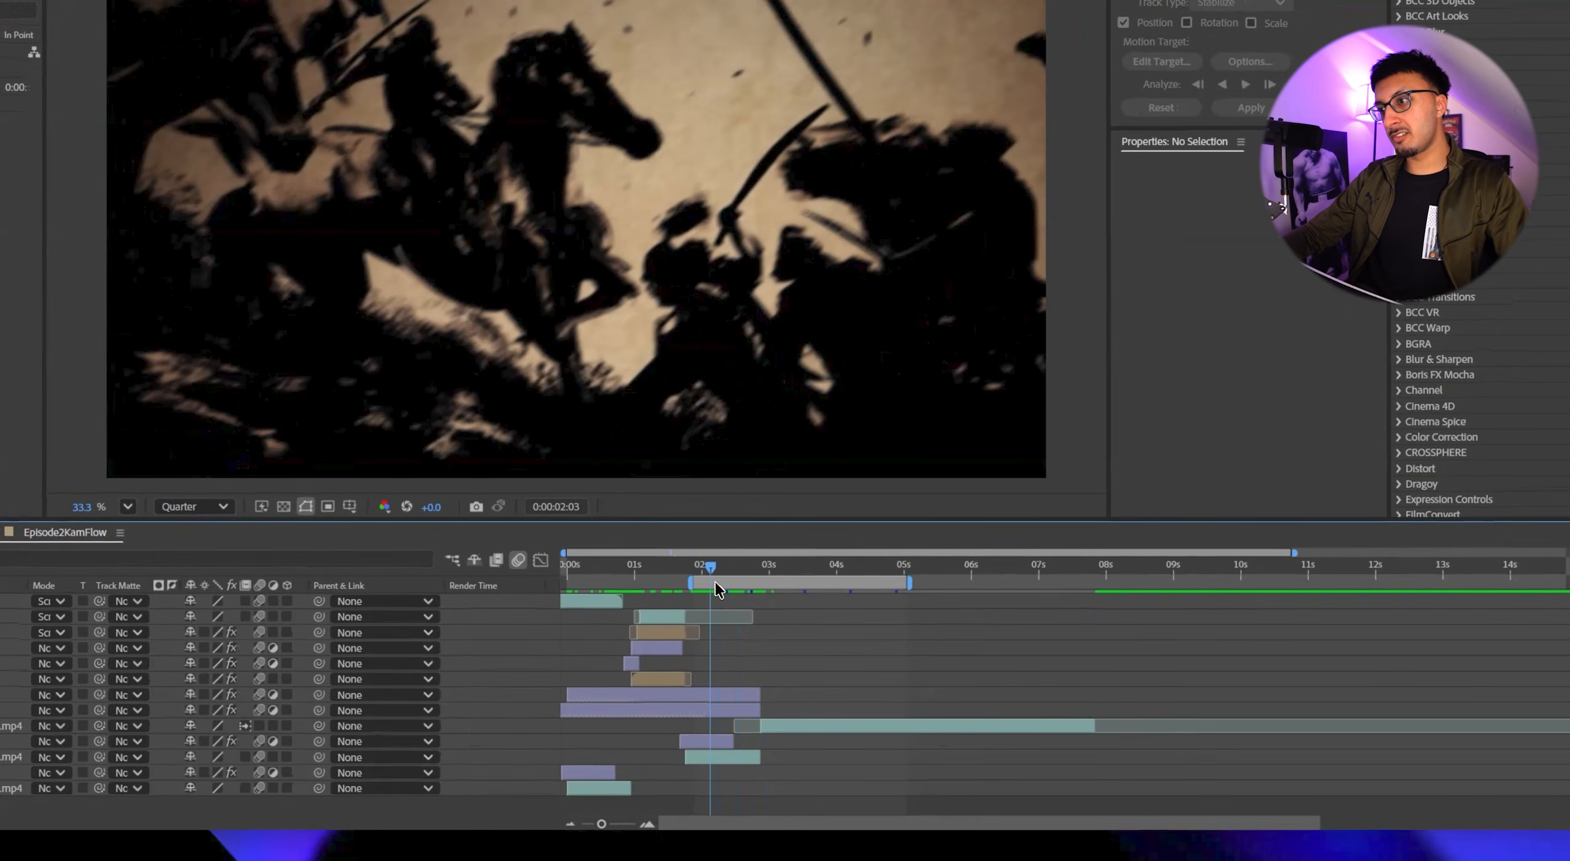
Preview the transition into the banner shot and add a Time Remap keyframe to its cutscene layer at 0:00:02:22.
key(space)
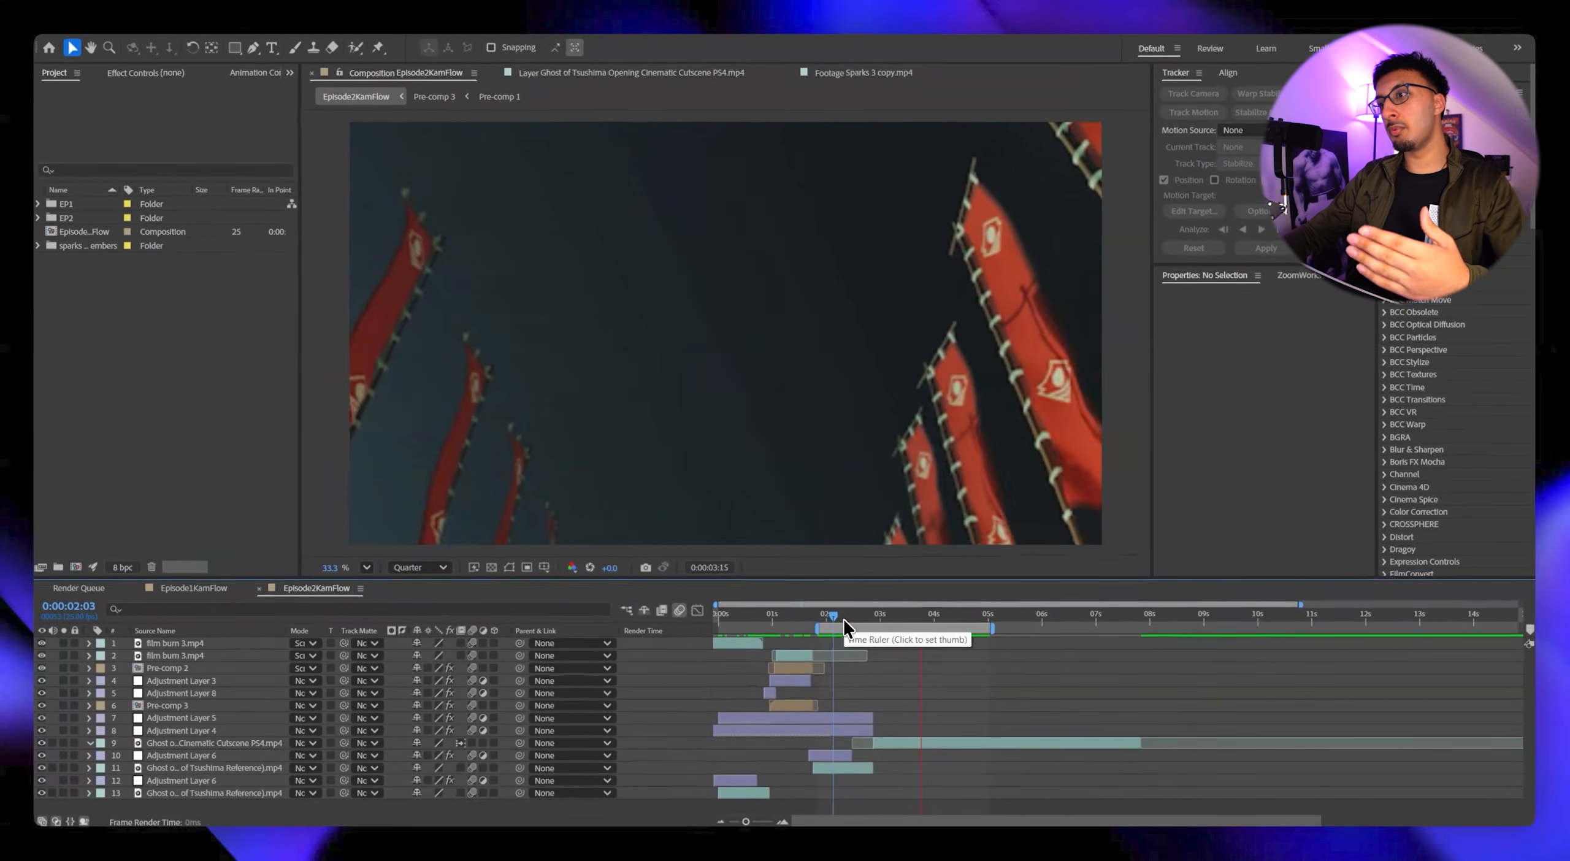
drag(844, 619, 881, 614)
key(space)
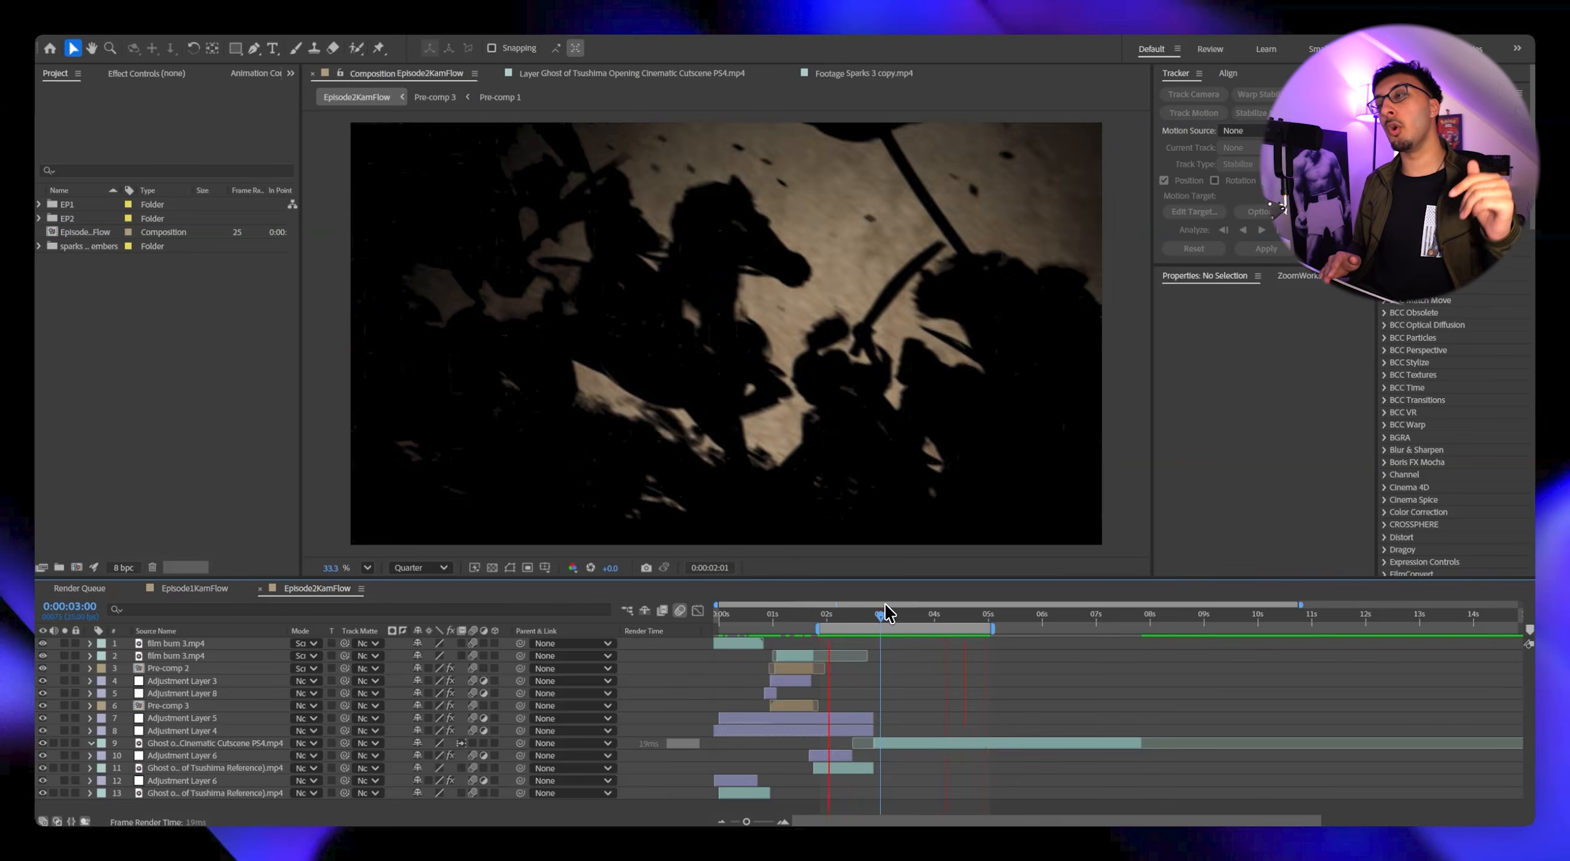
click(889, 612)
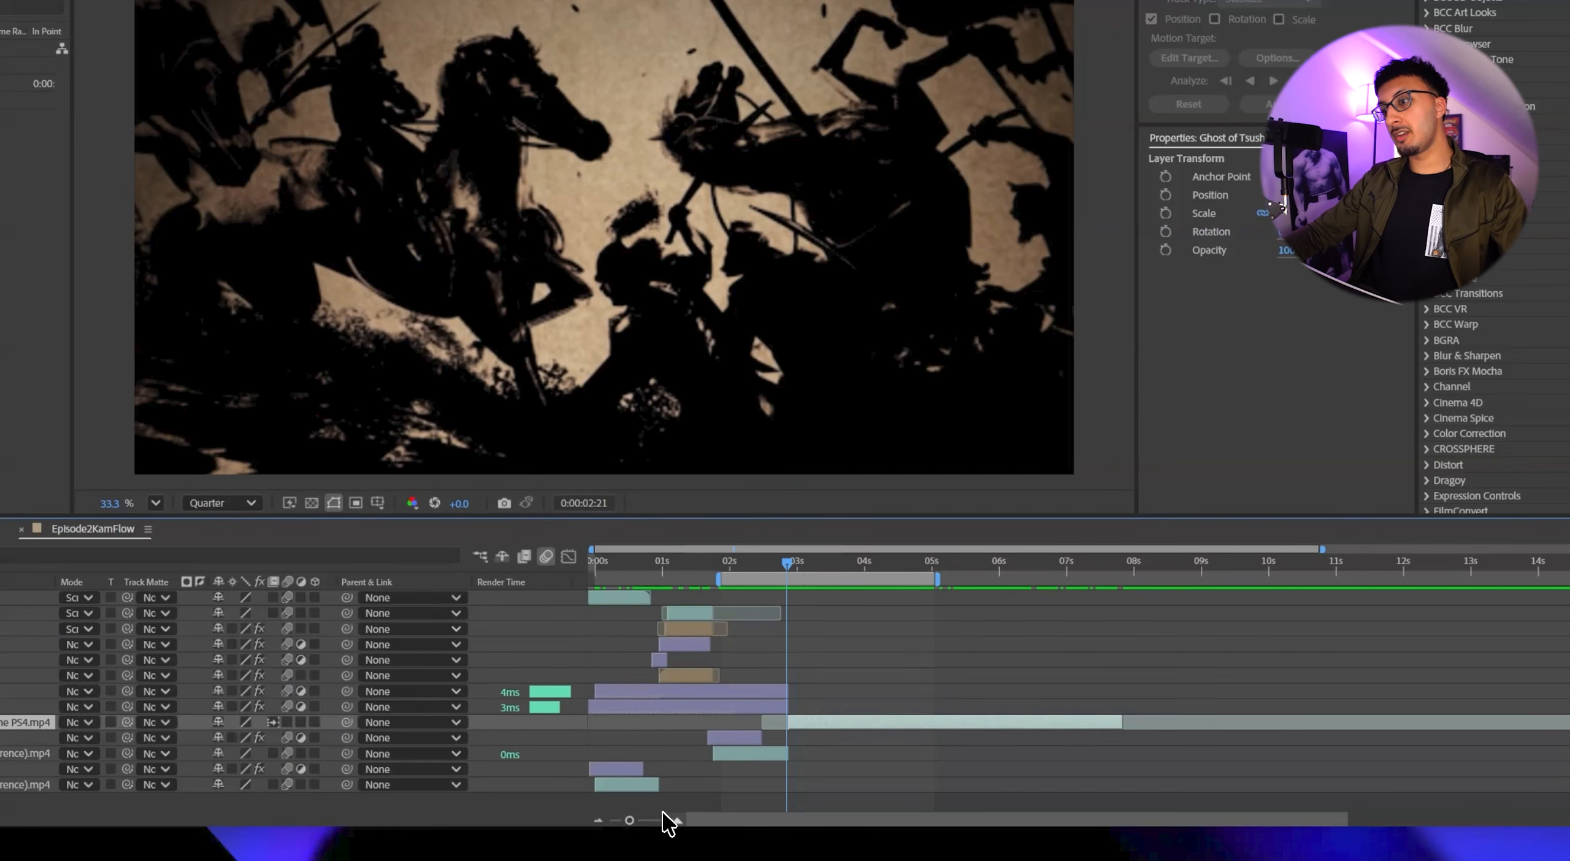
click(676, 820)
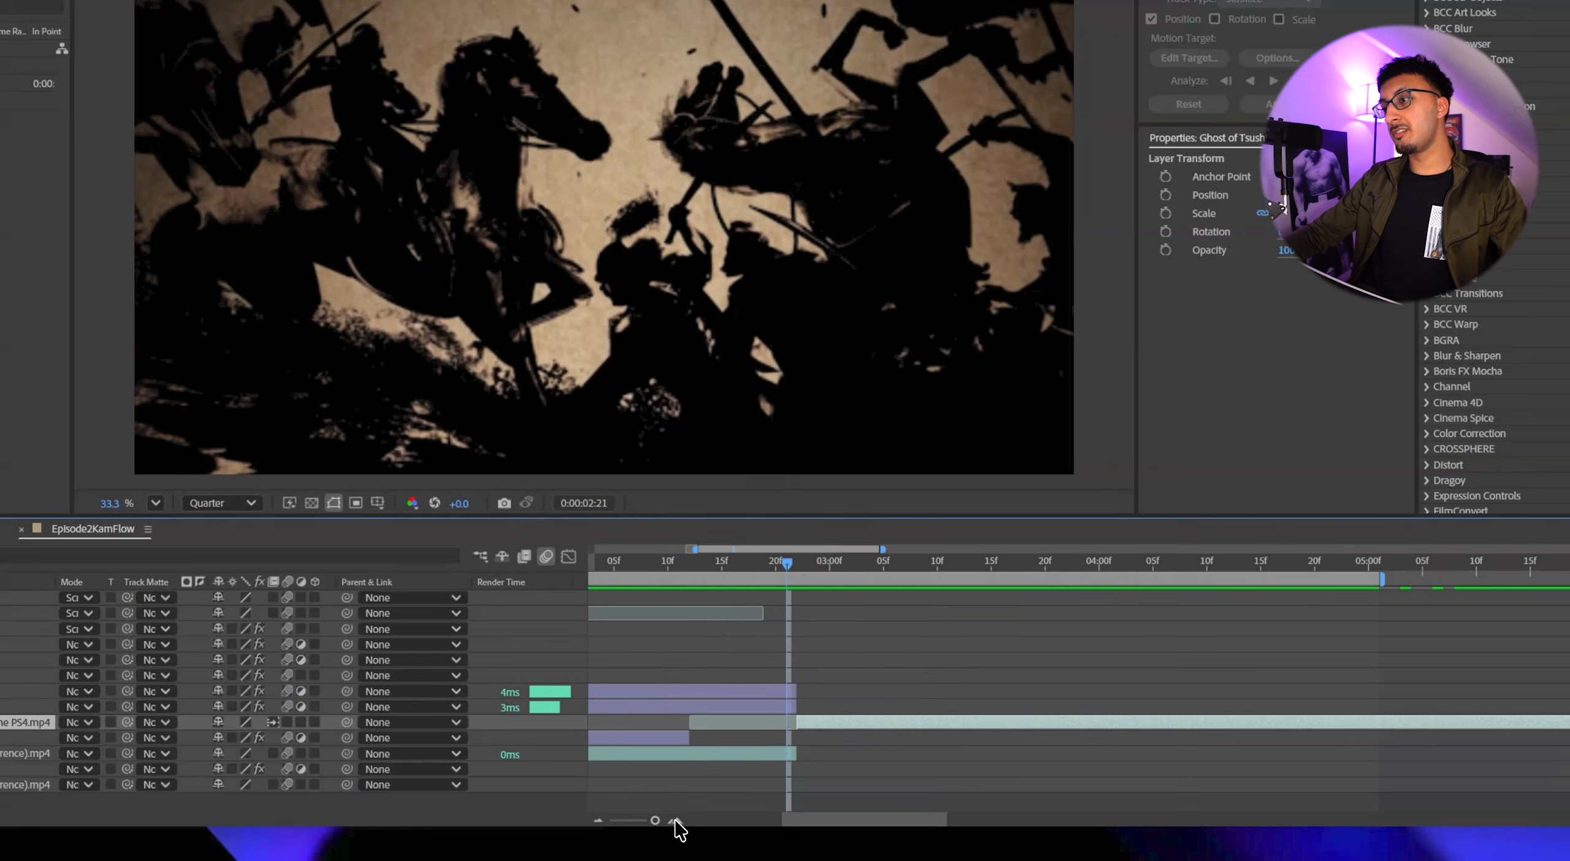
click(799, 567)
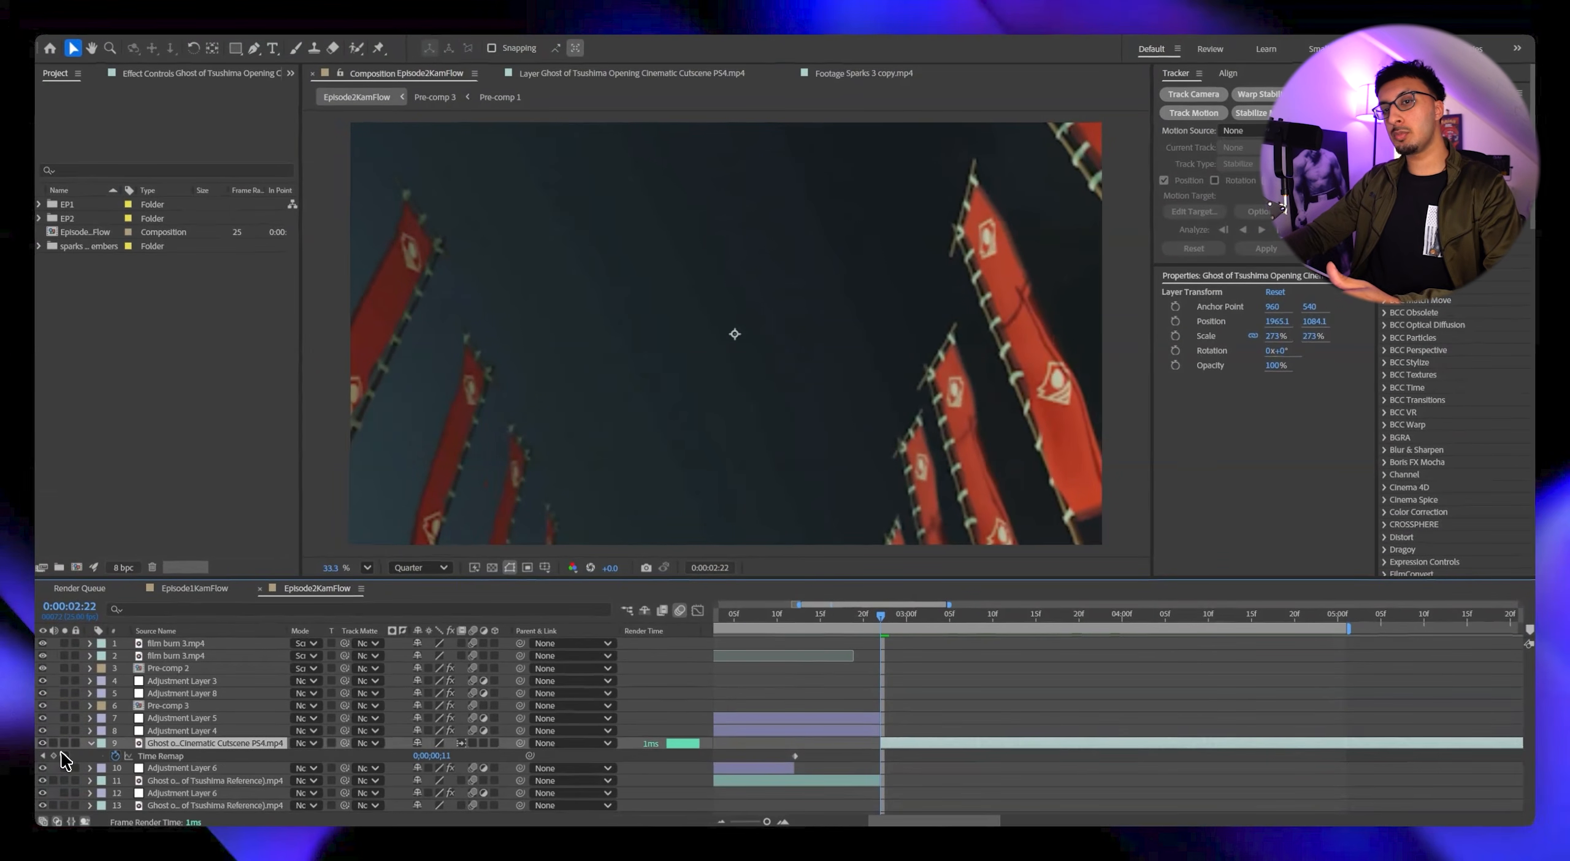
click(54, 756)
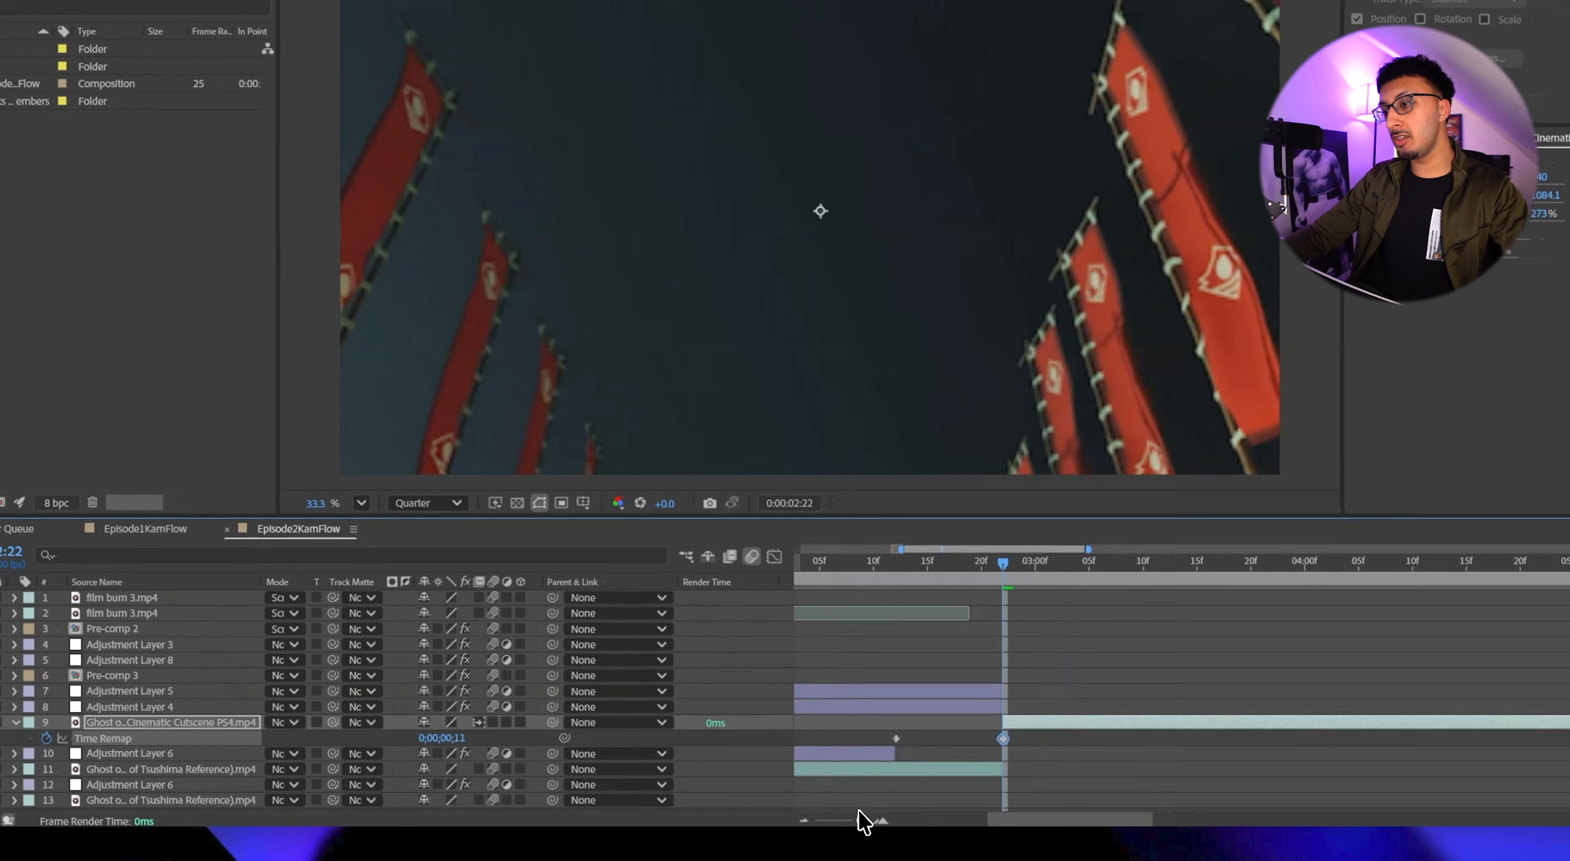
Add another Time Remap keyframe at the end of the cutscene layer, near 0:00:07:20.
drag(766, 821, 754, 823)
drag(1099, 563, 1419, 563)
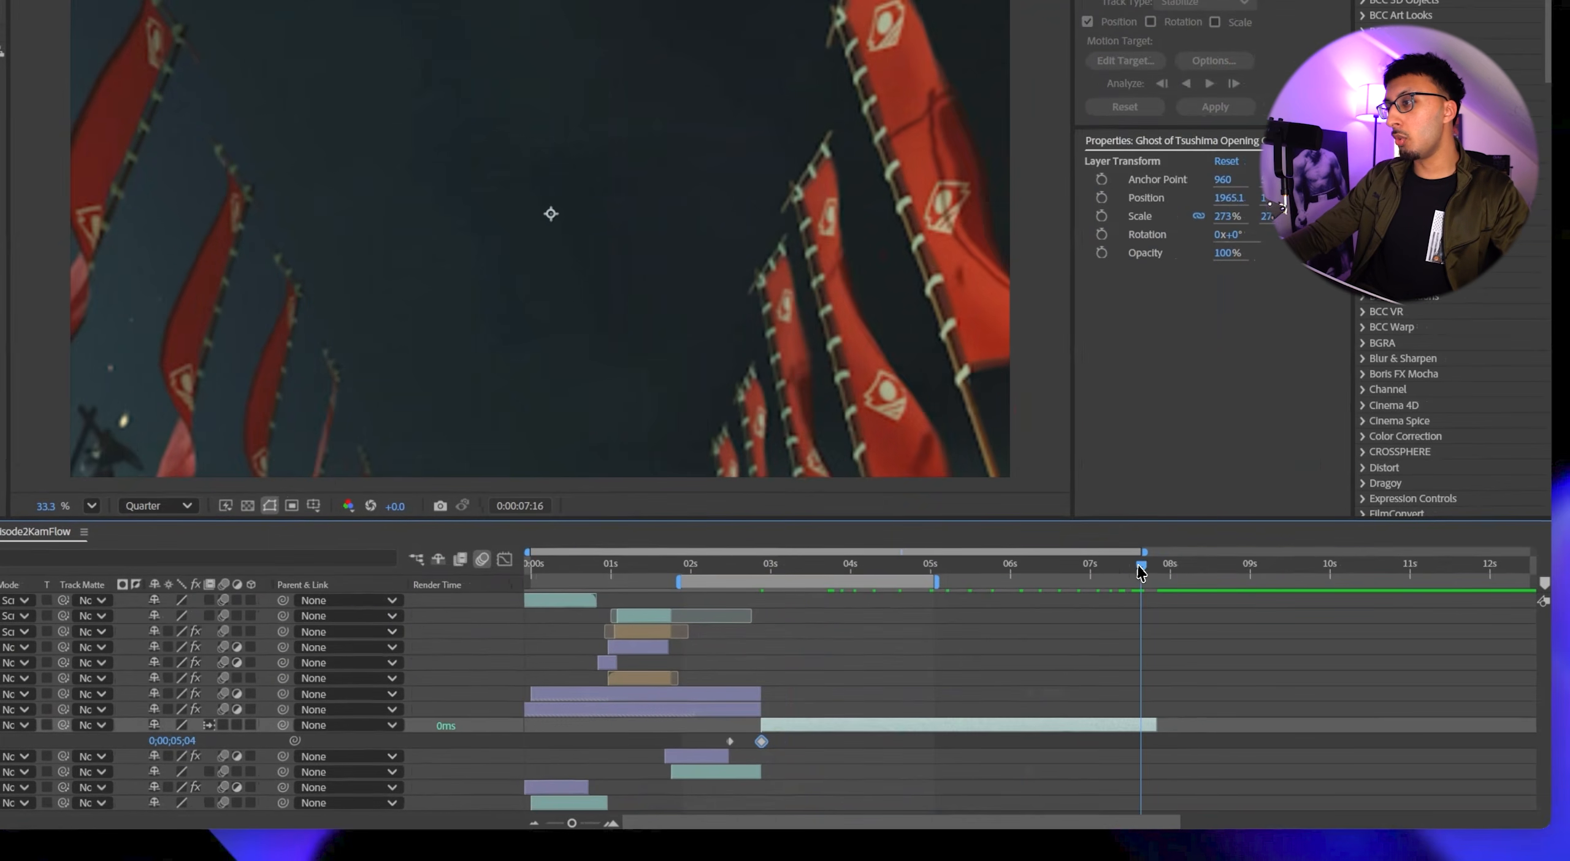
drag(1150, 570, 1158, 569)
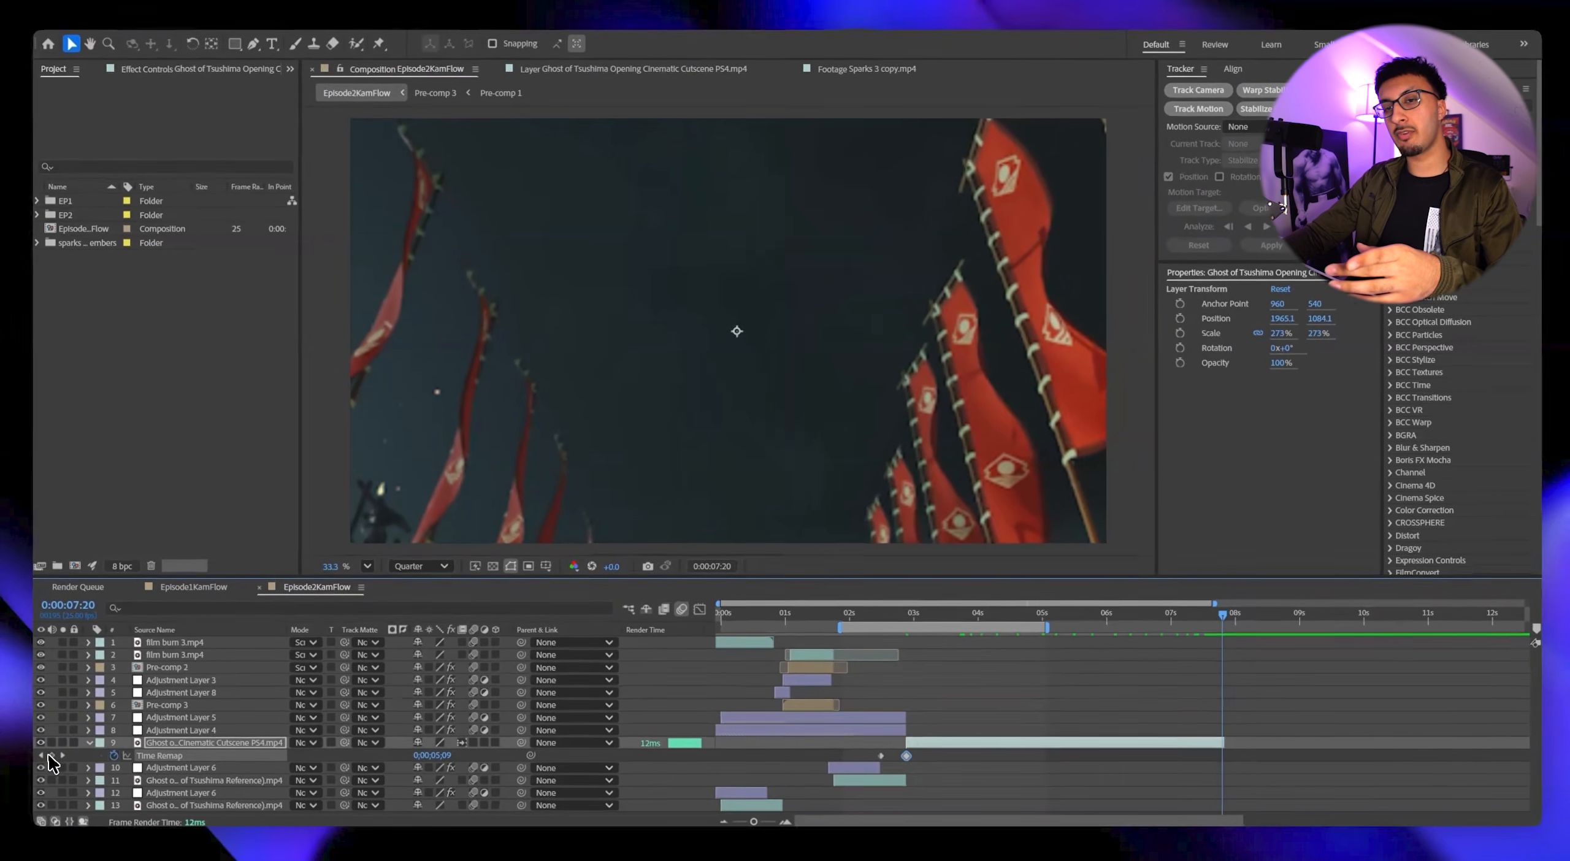
click(50, 756)
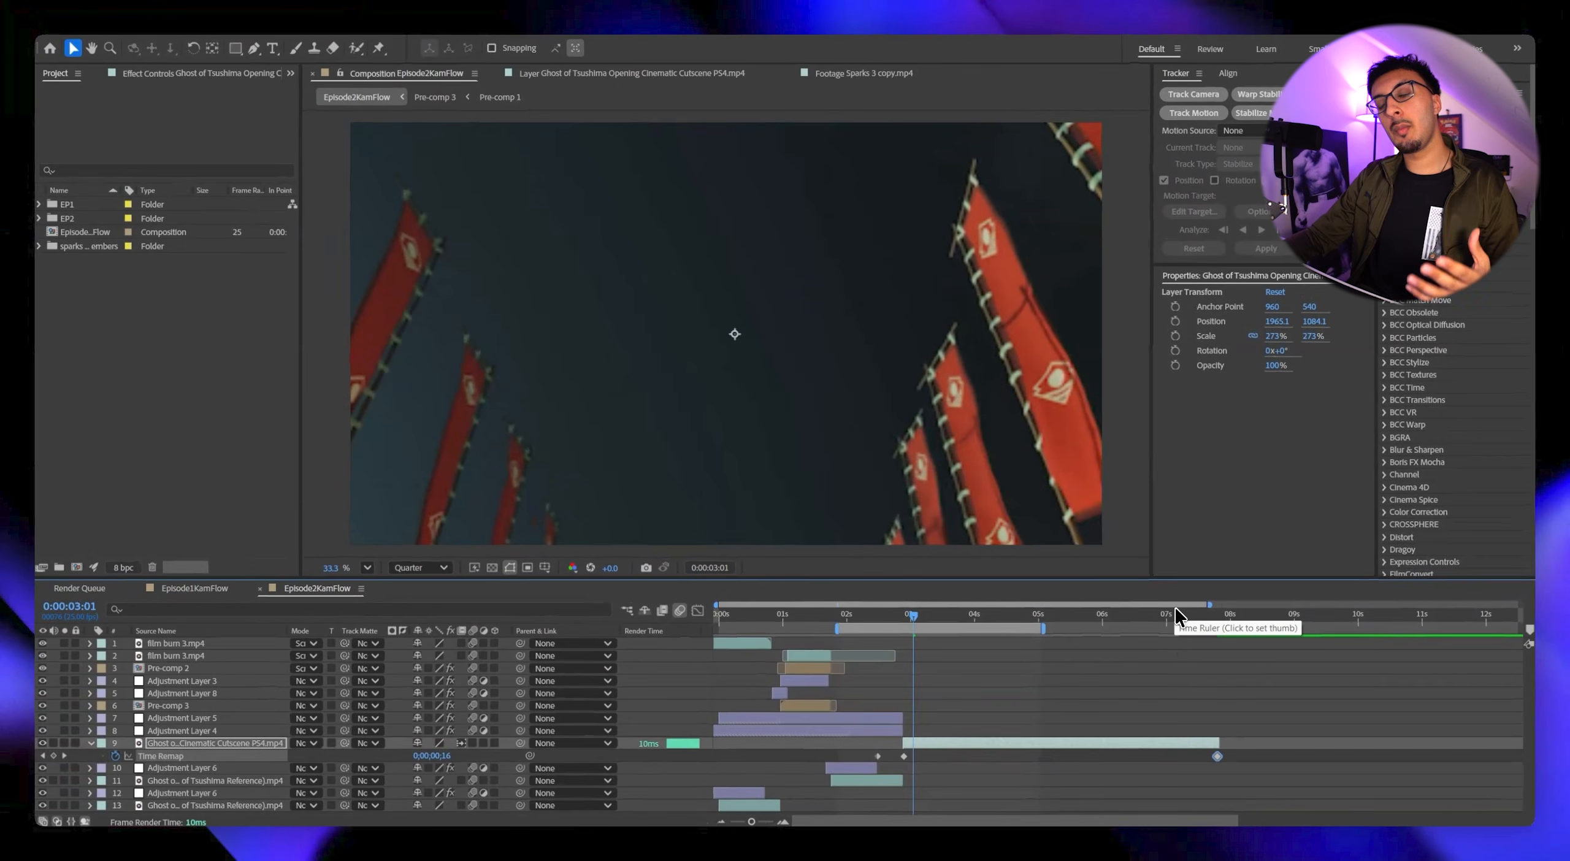
Speed up the banner shot by moving its last Time Remap keyframe earlier to about 0:00:04:16, and play back the result.
click(1214, 615)
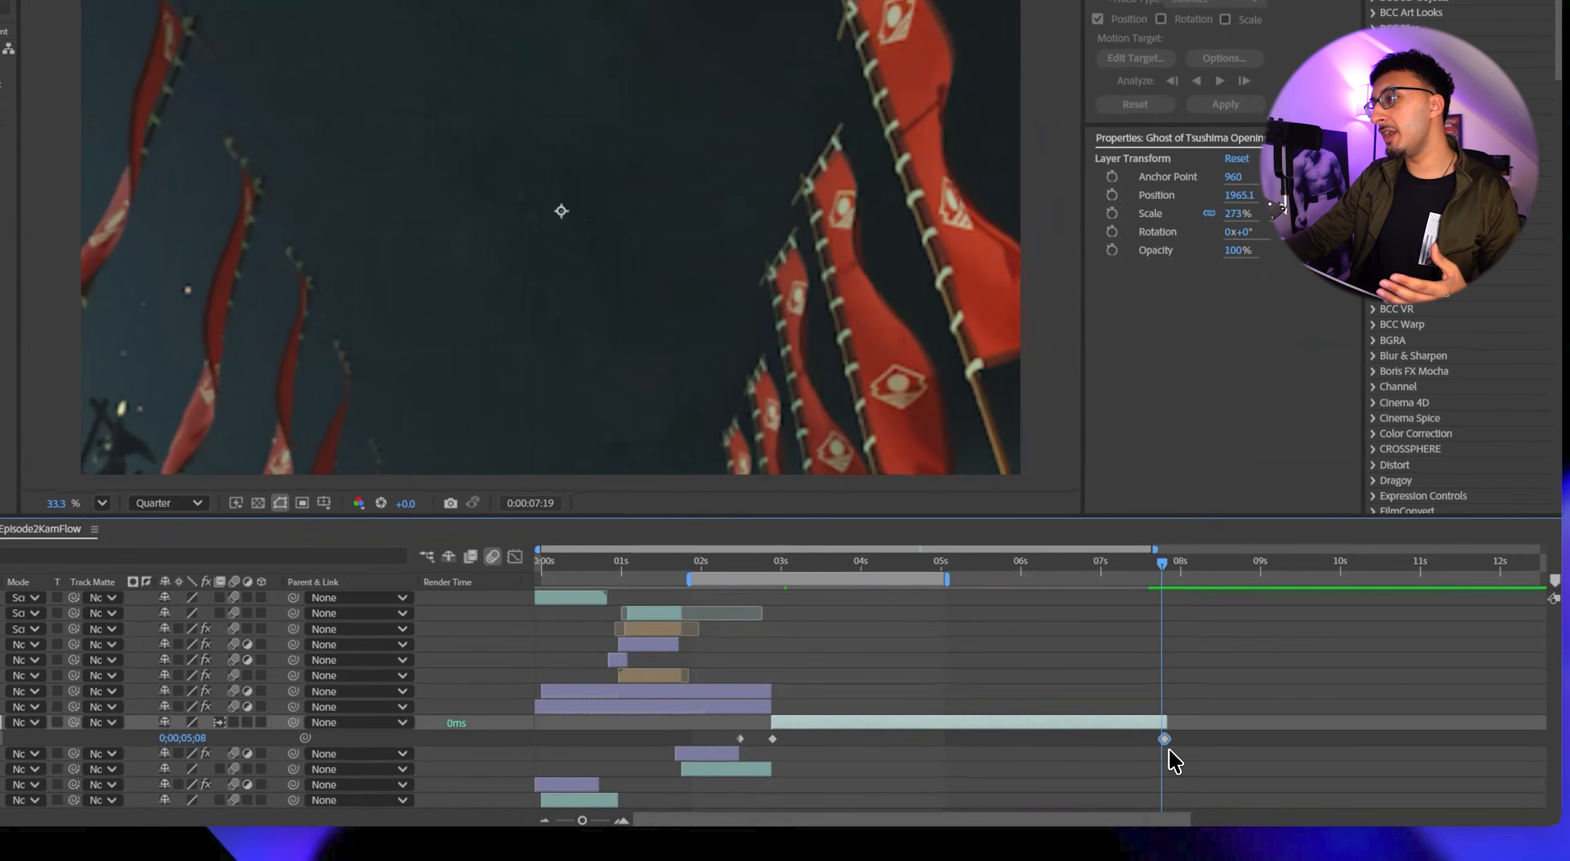
drag(1164, 740, 914, 740)
click(909, 577)
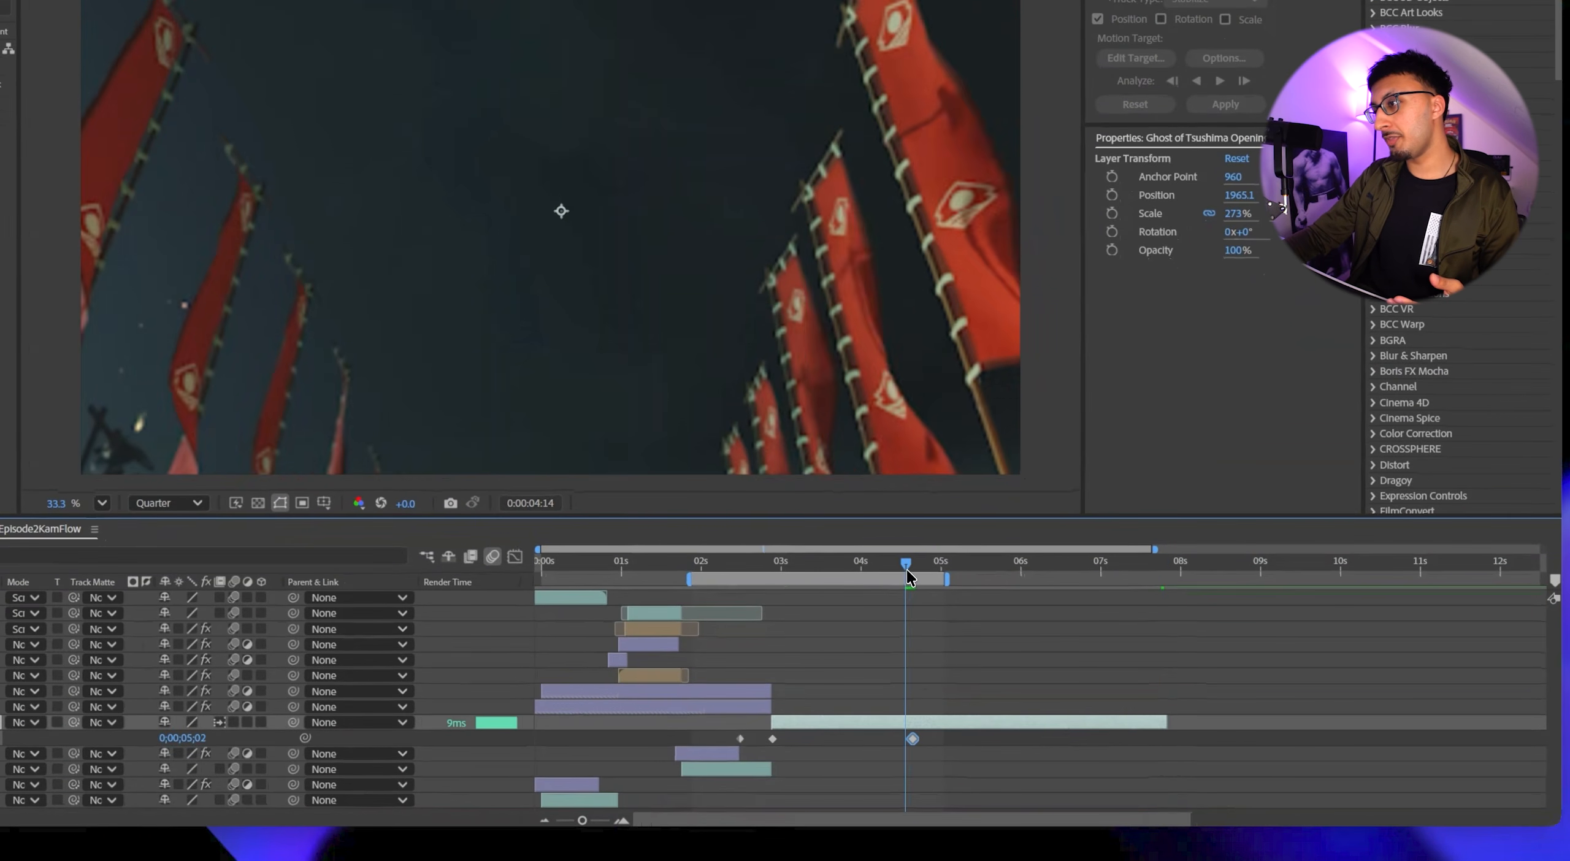
drag(907, 574, 770, 604)
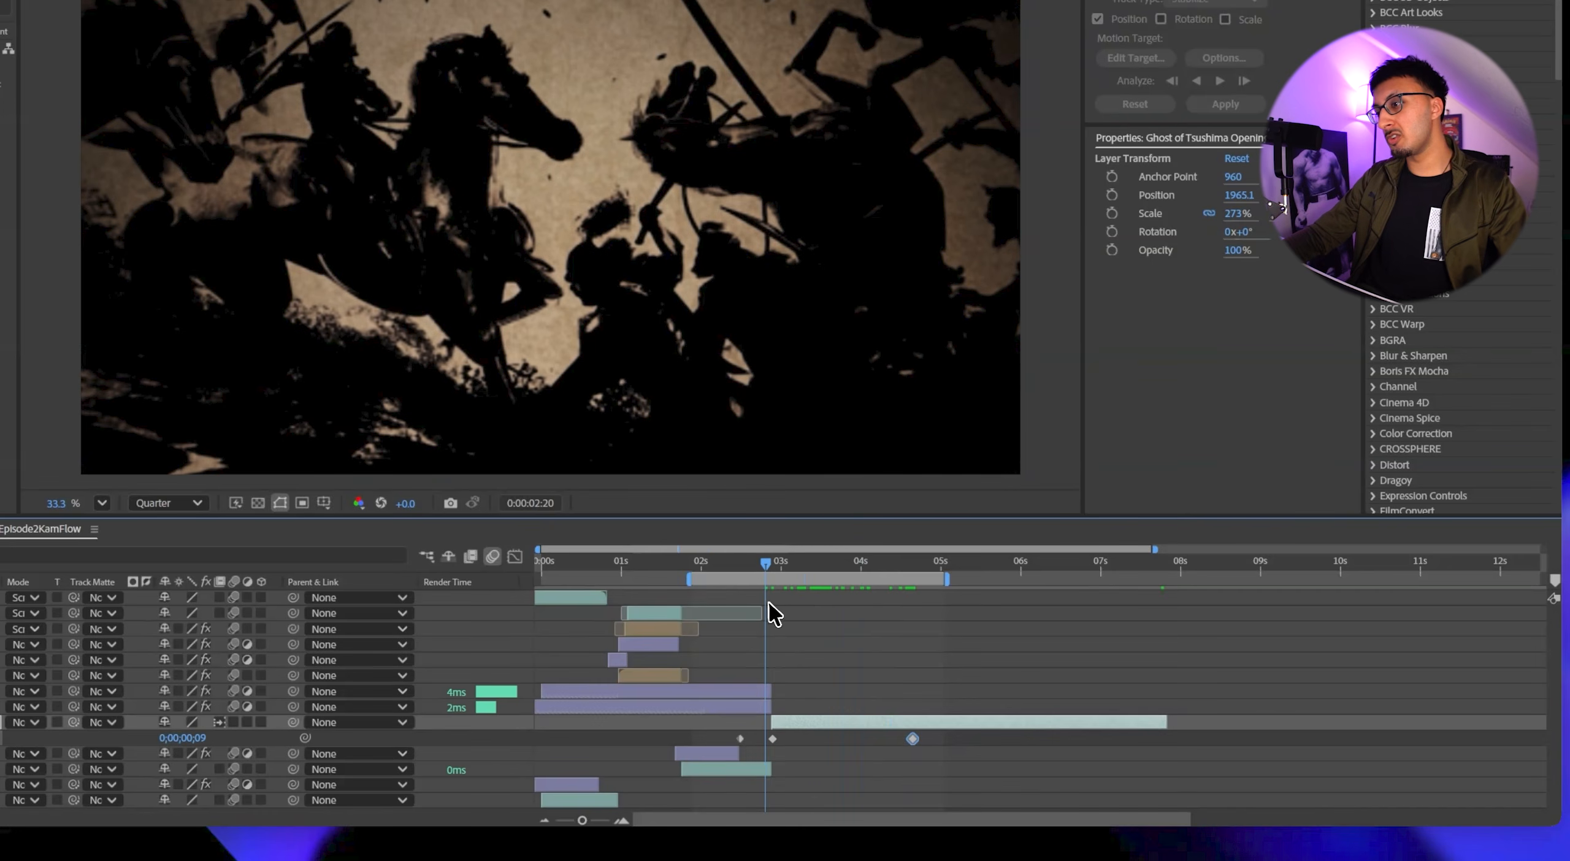
key(space)
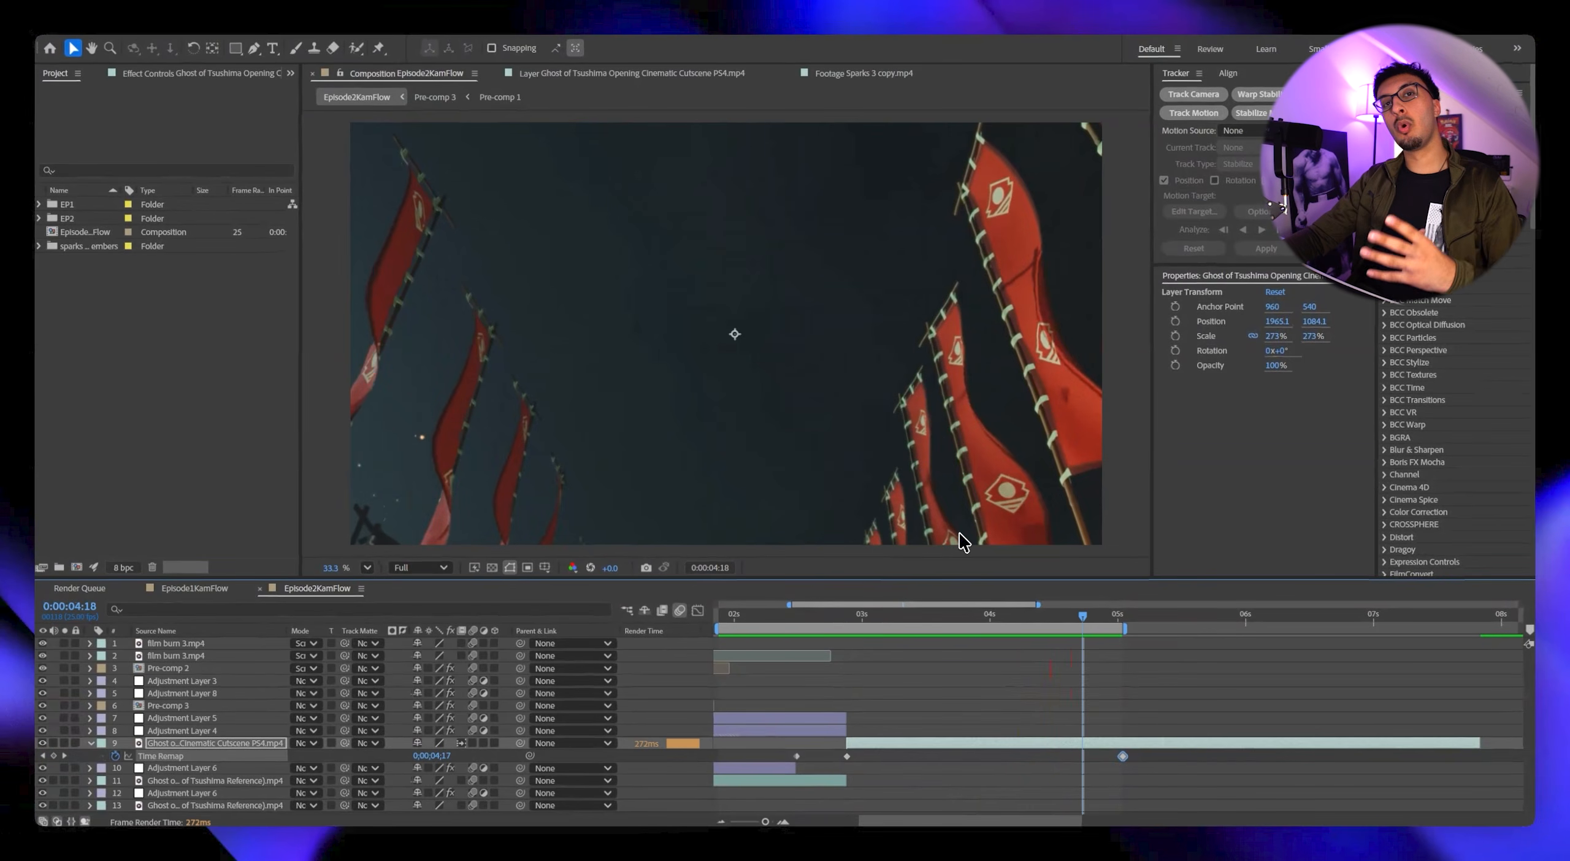
Apply Easy Ease to the last two Time Remap keyframes and display their value graph in the Graph Editor.
drag(1167, 760, 800, 753)
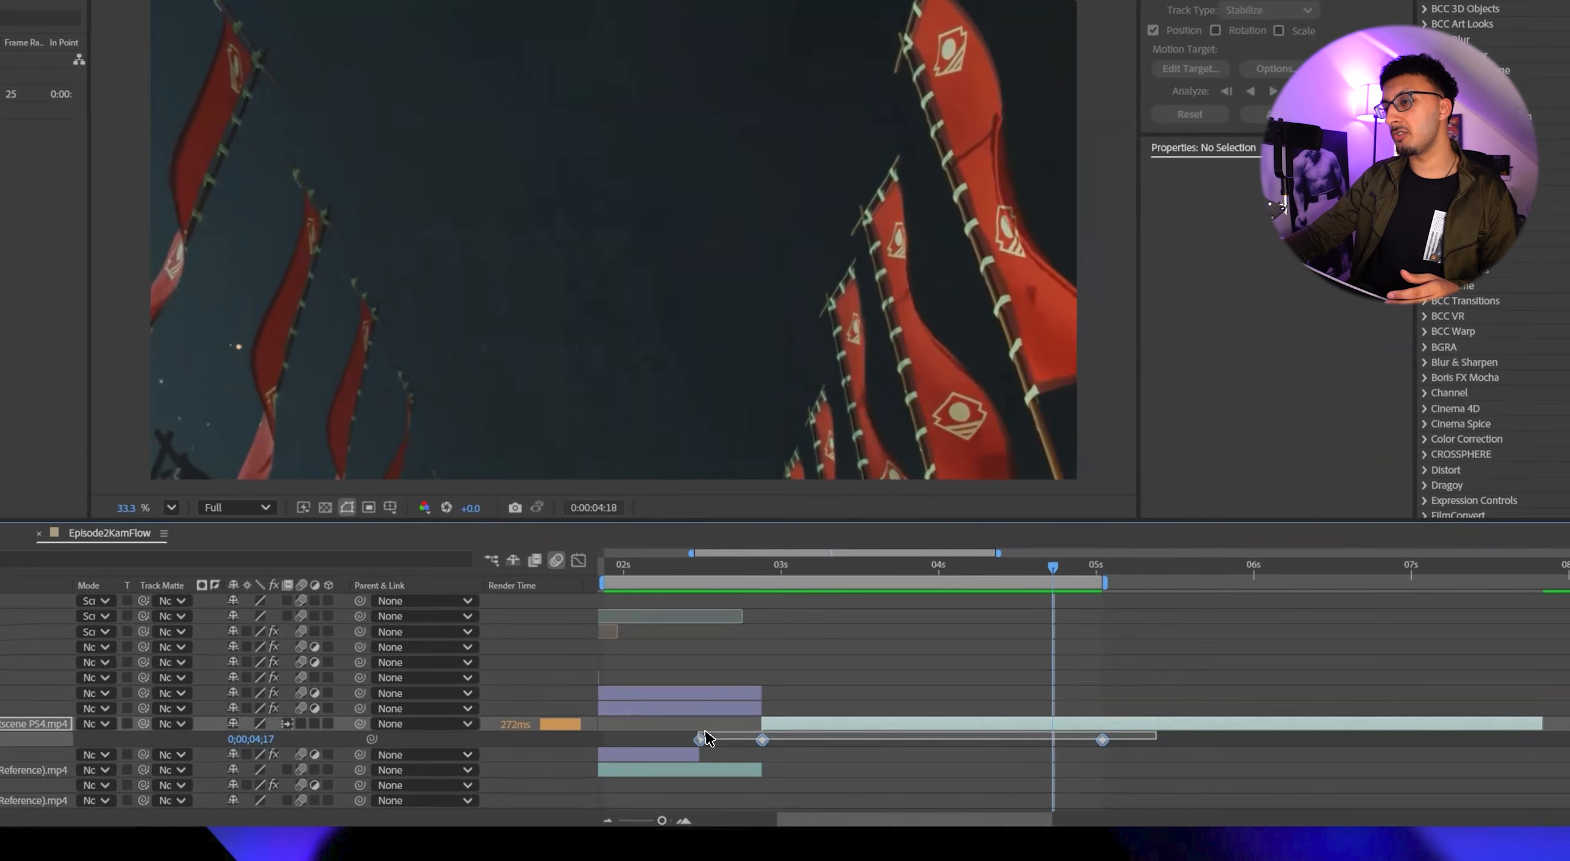
drag(706, 736, 711, 736)
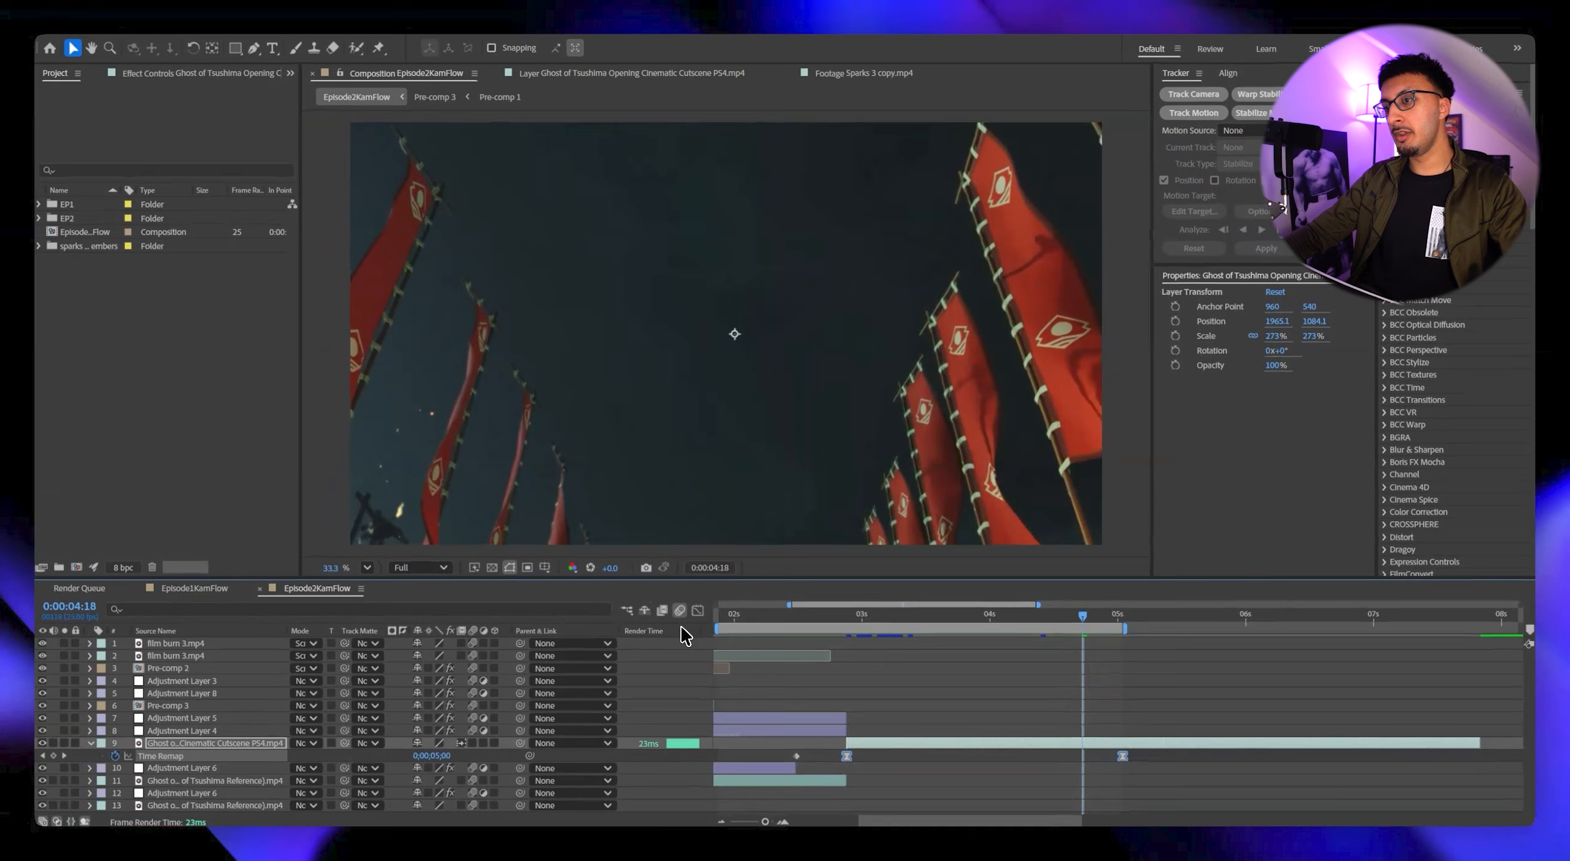
click(699, 611)
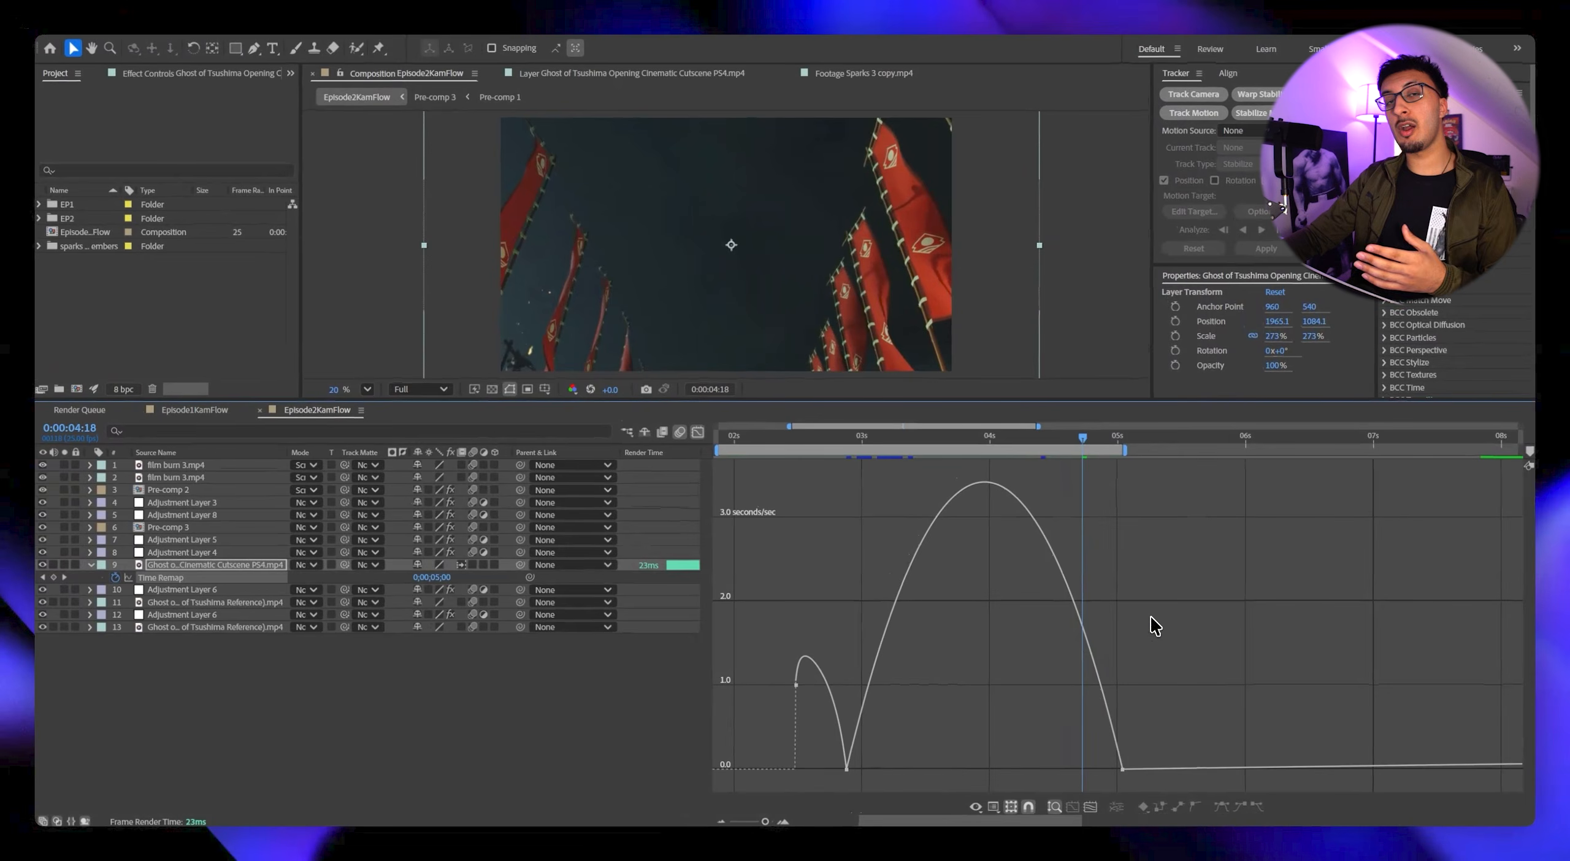
right_click(1153, 616)
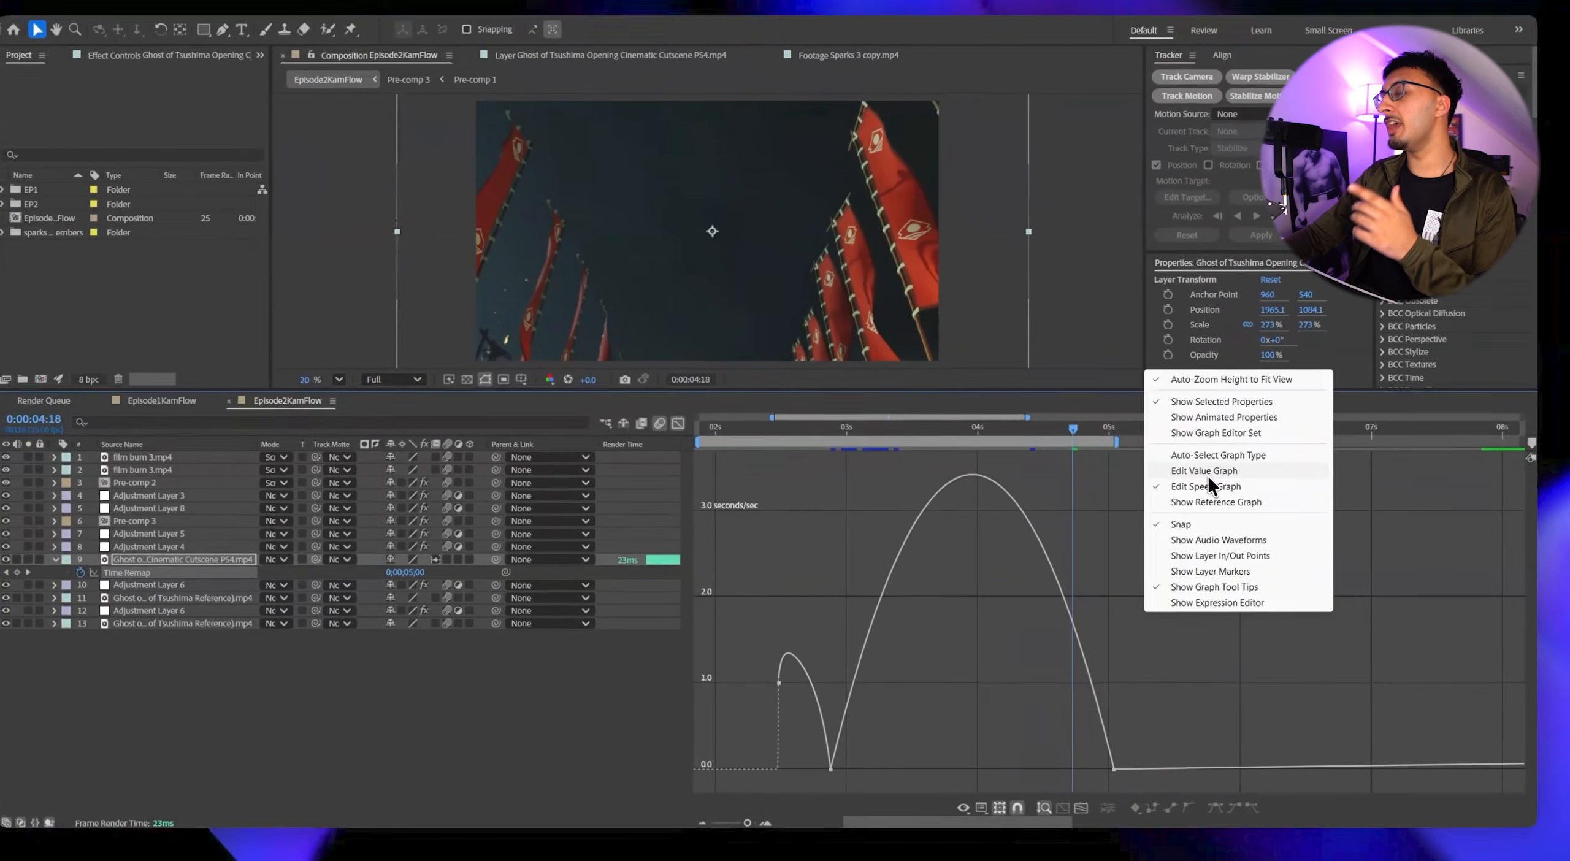
click(1209, 478)
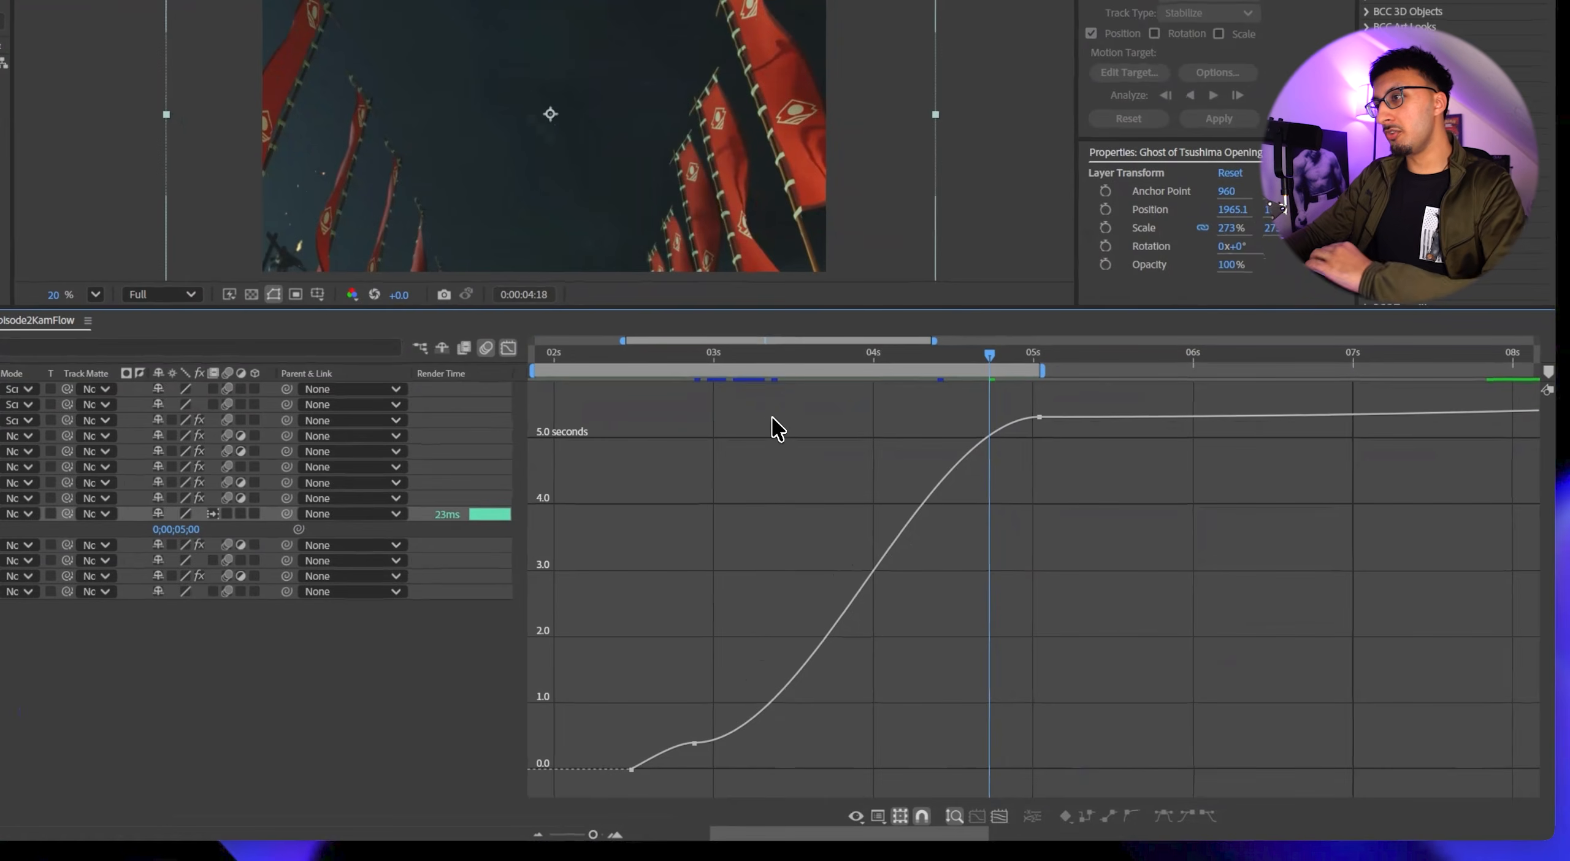
Shape the Time Remap curve to be steep at both ends and flatter in the middle using the two eased keyframes' handles, and preview it.
click(717, 359)
drag(593, 835, 636, 821)
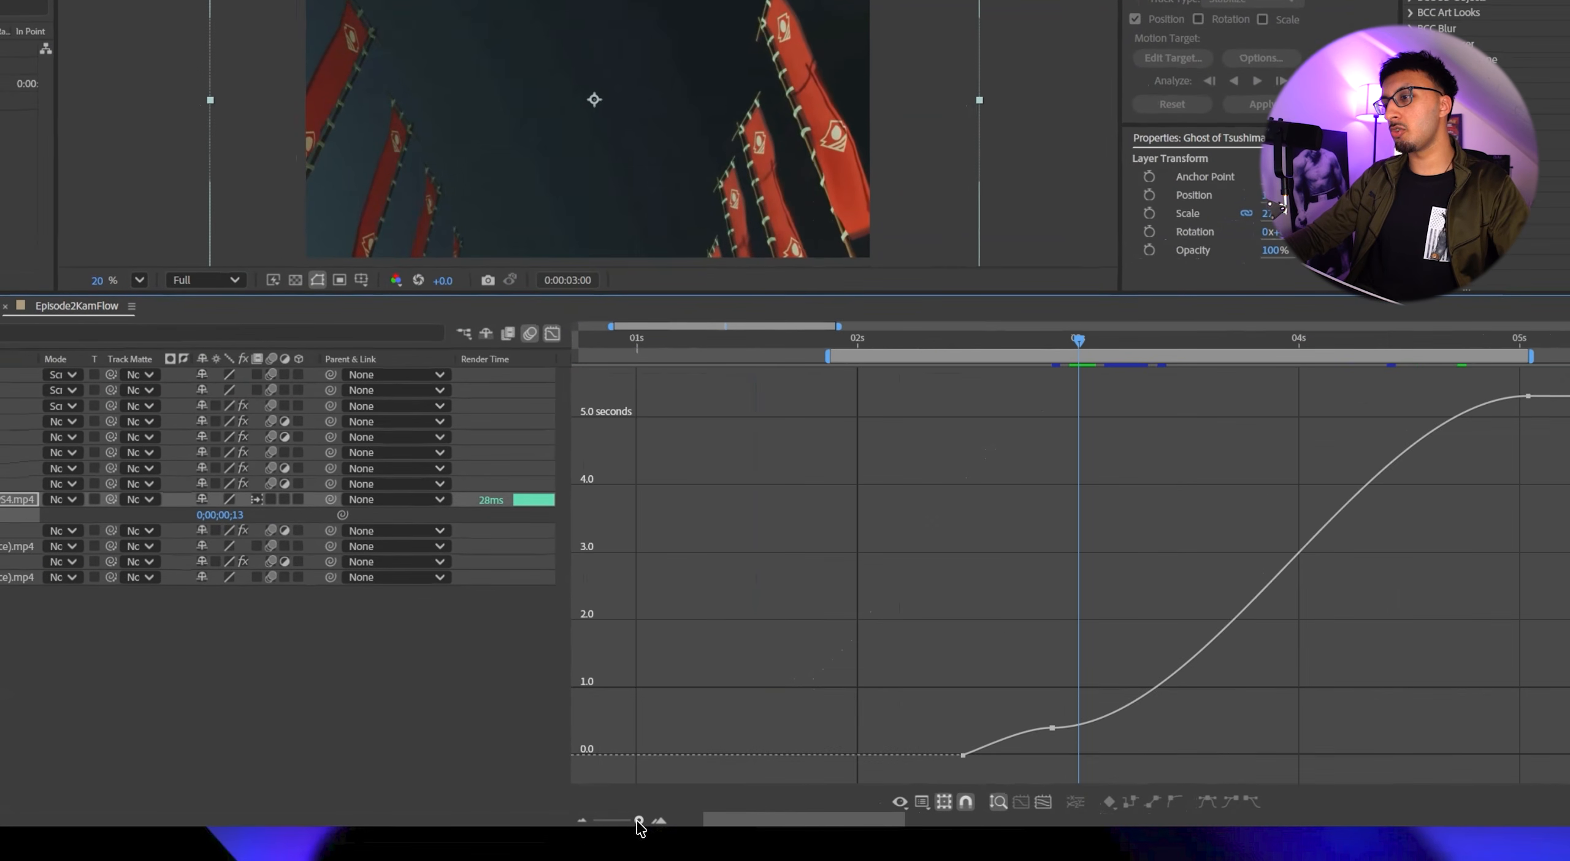
scroll(802, 732, right, 4)
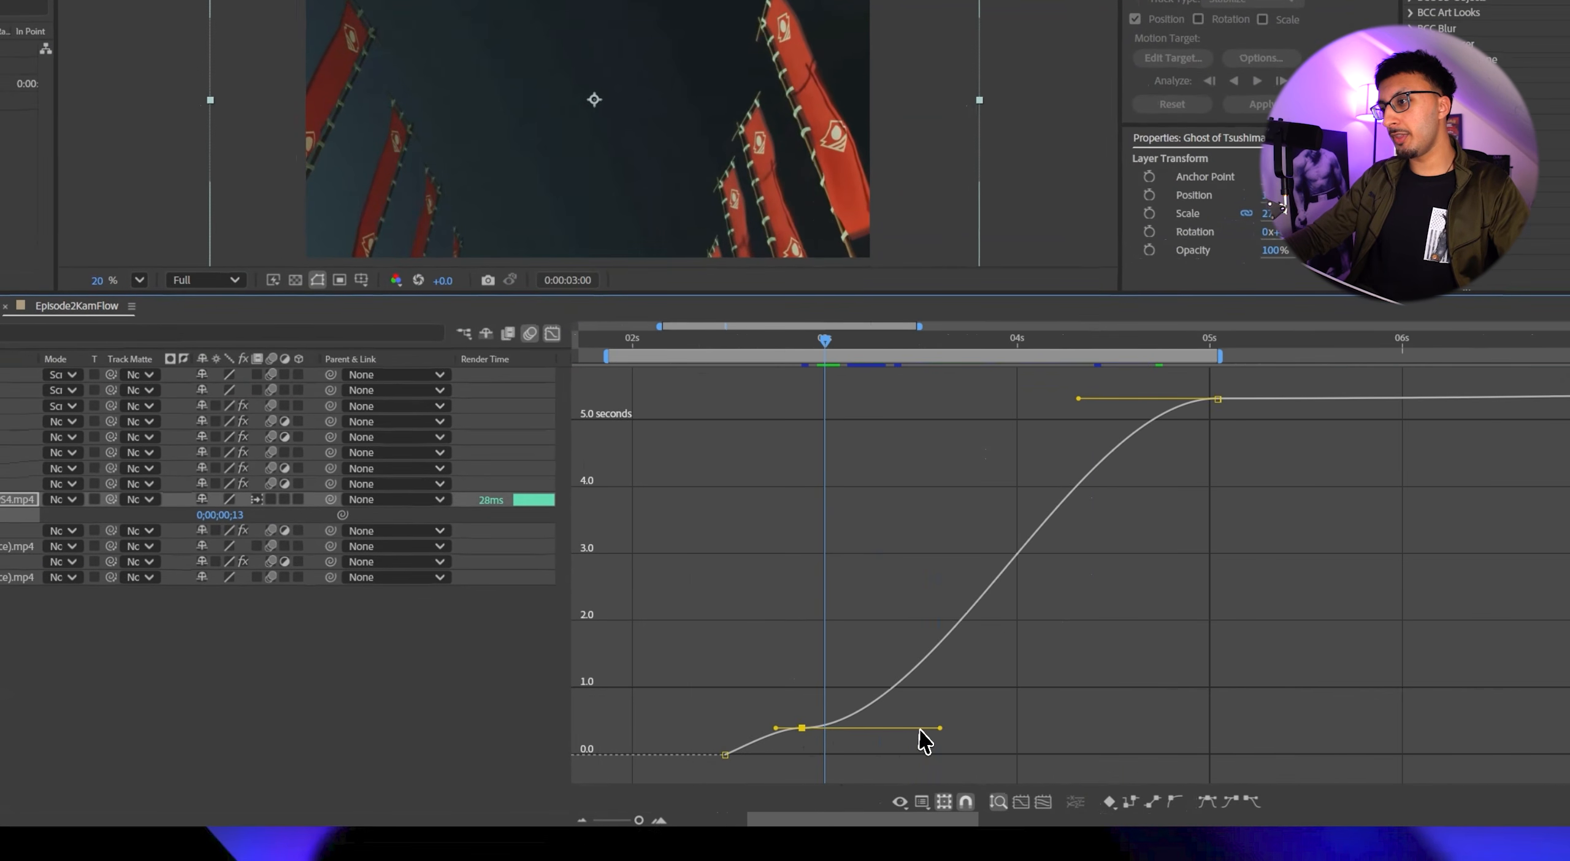
drag(940, 727, 846, 586)
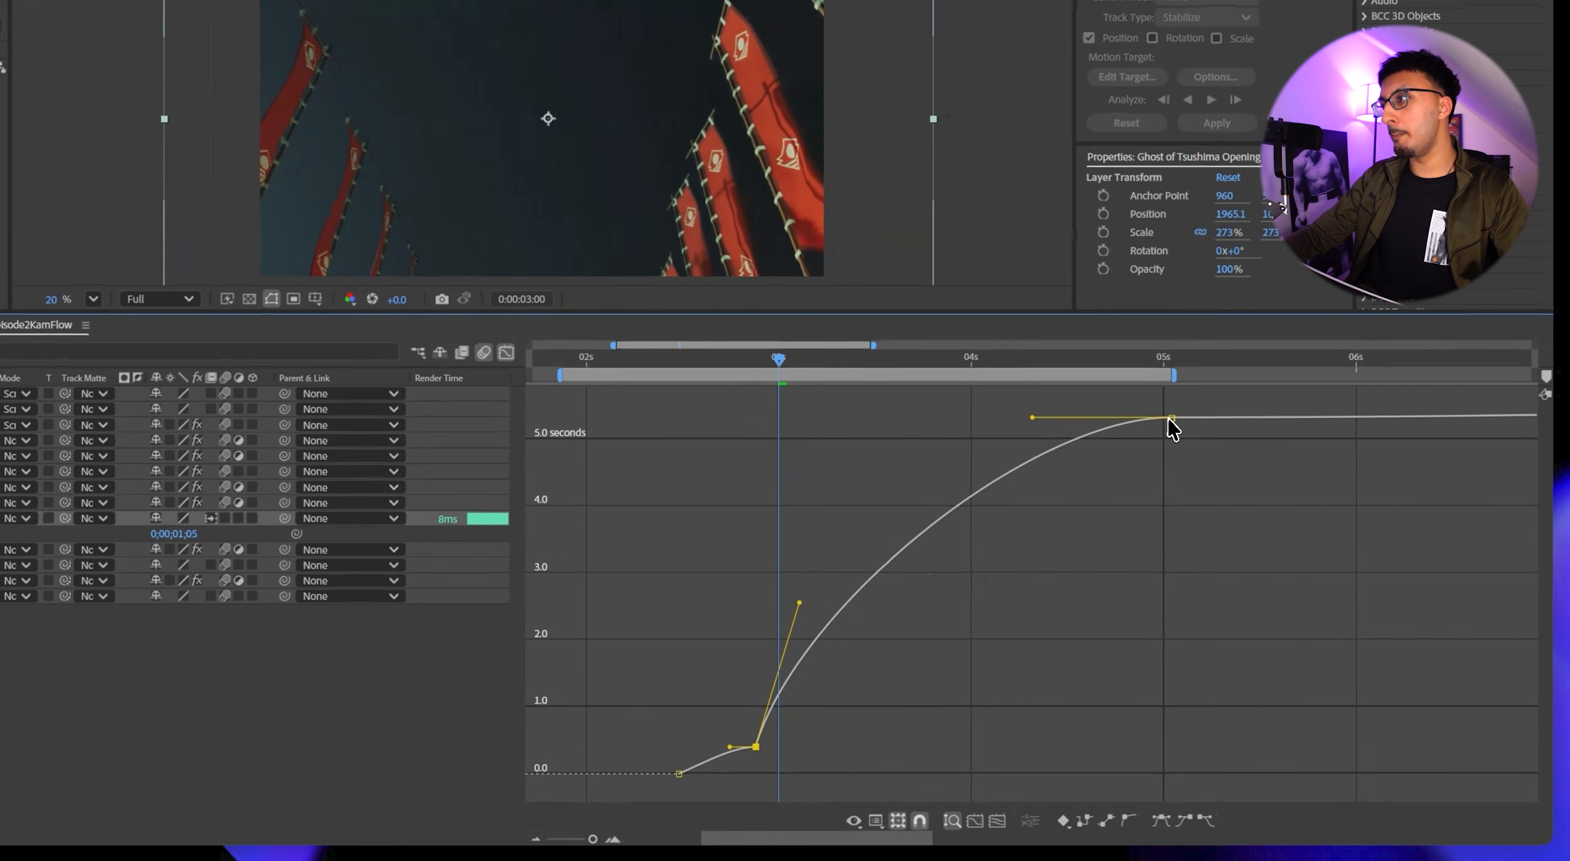
click(1171, 418)
drag(1032, 418, 1109, 581)
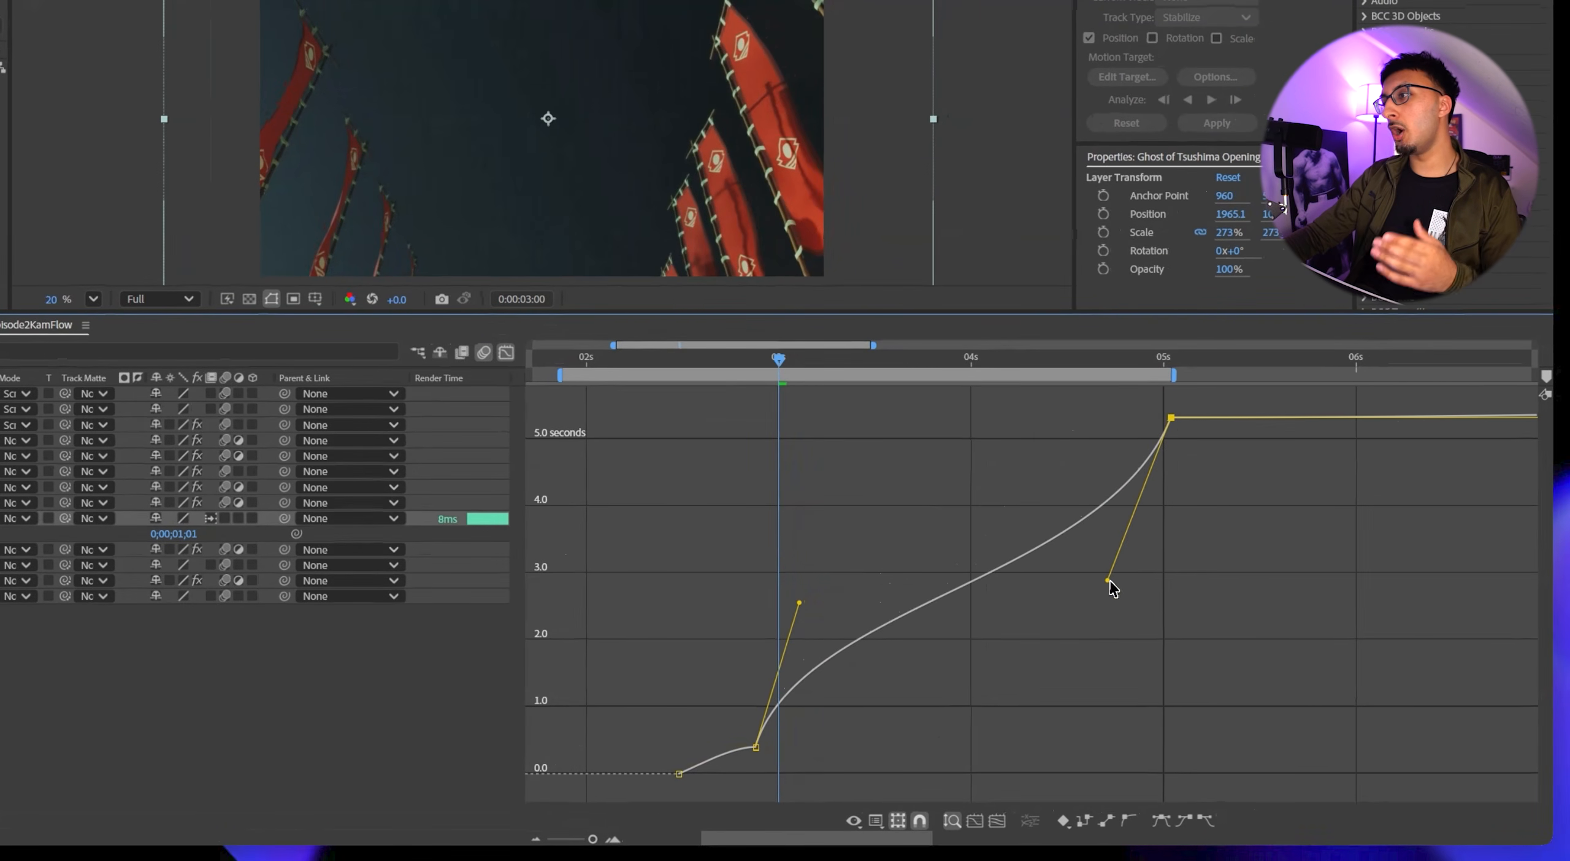
click(796, 607)
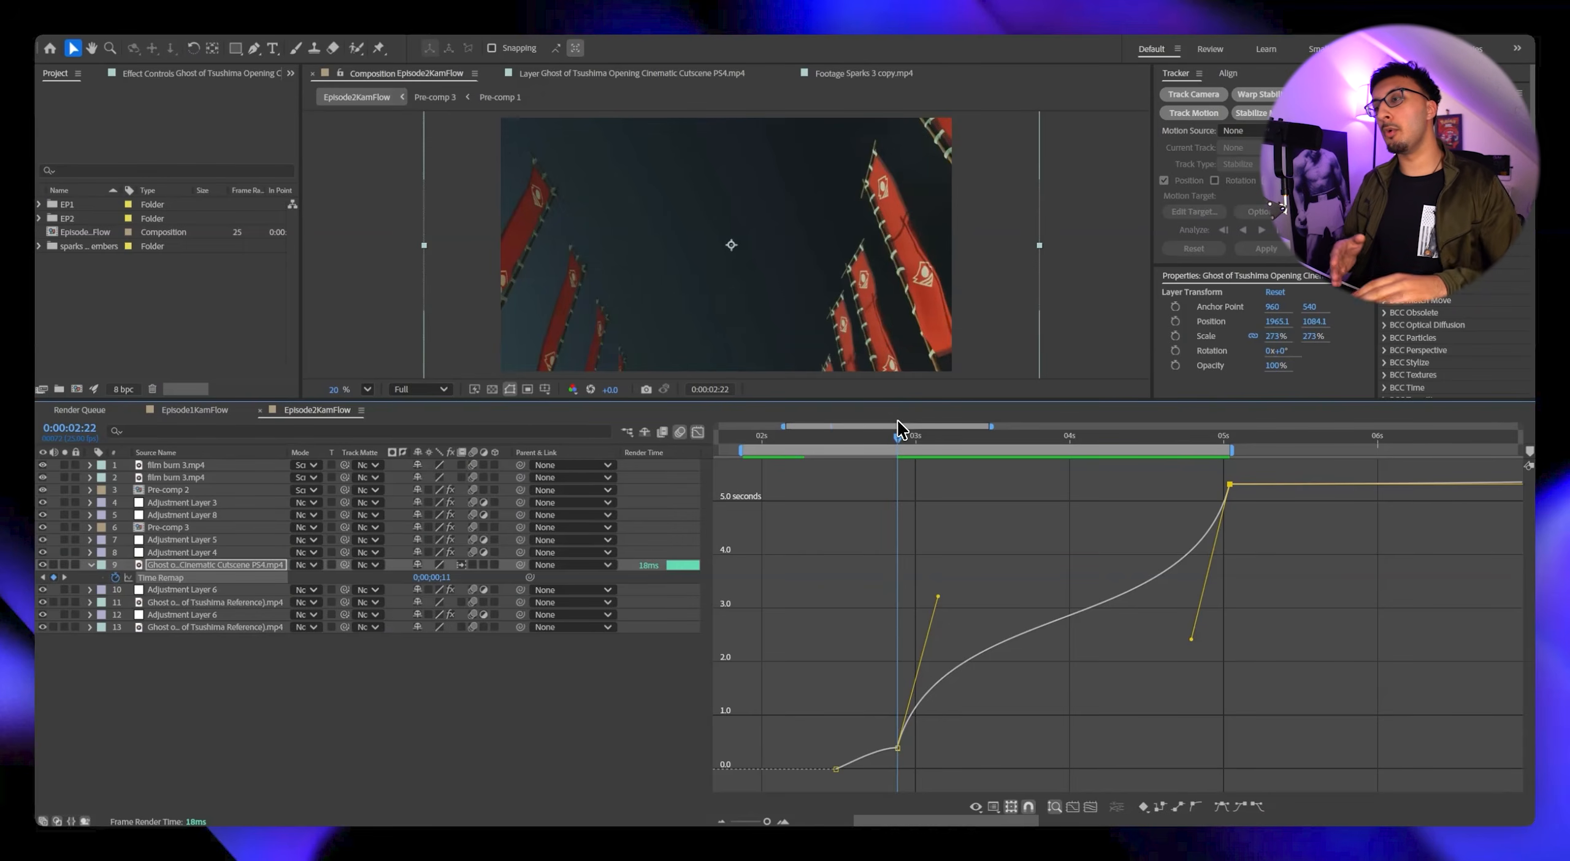
key(space)
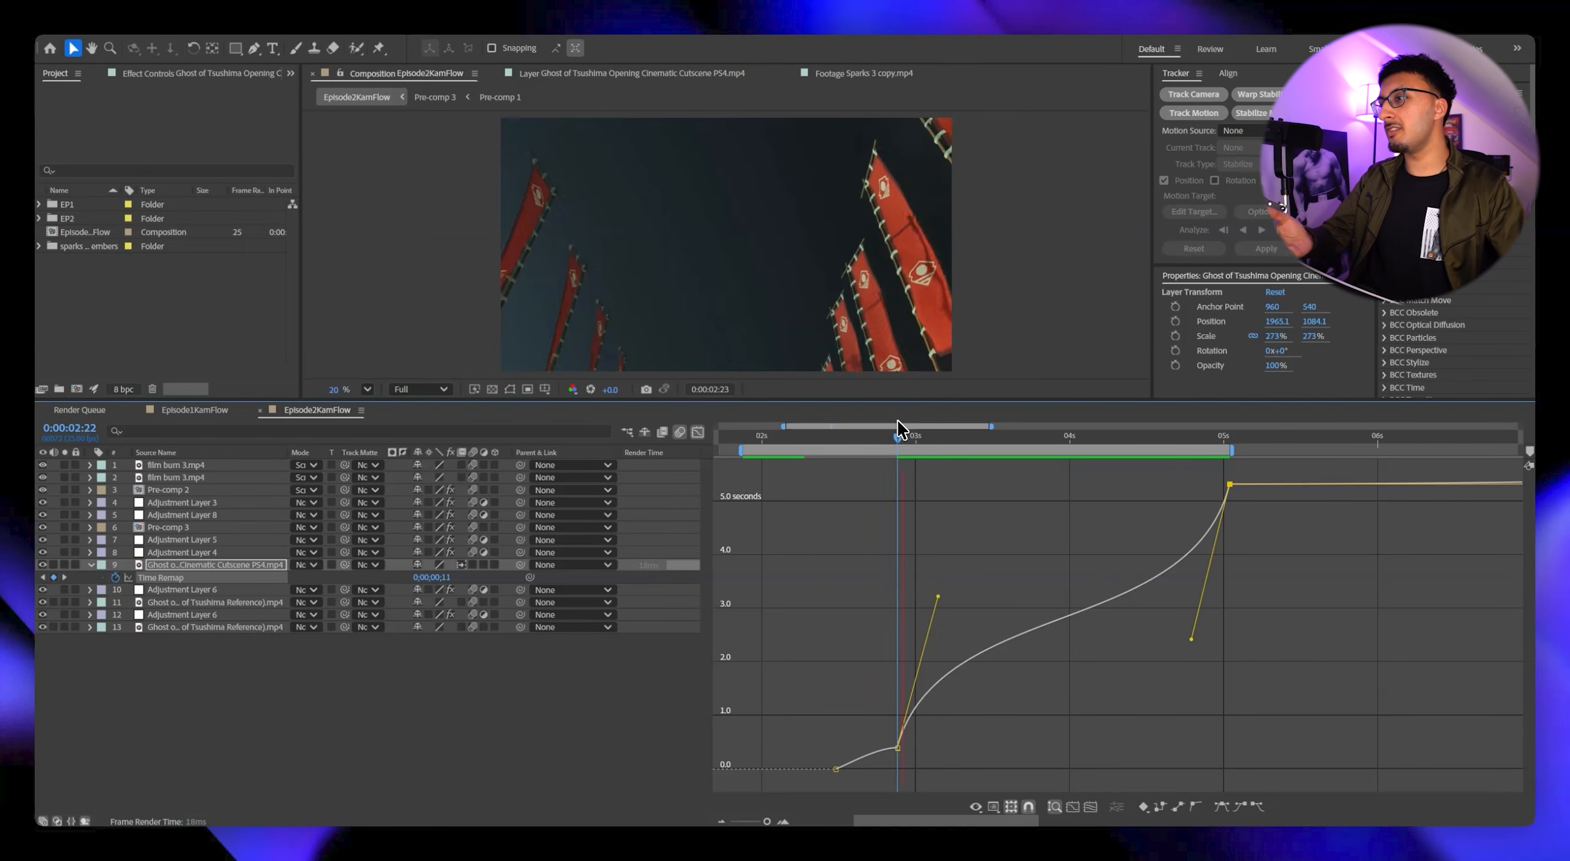
drag(915, 438, 983, 439)
key(space)
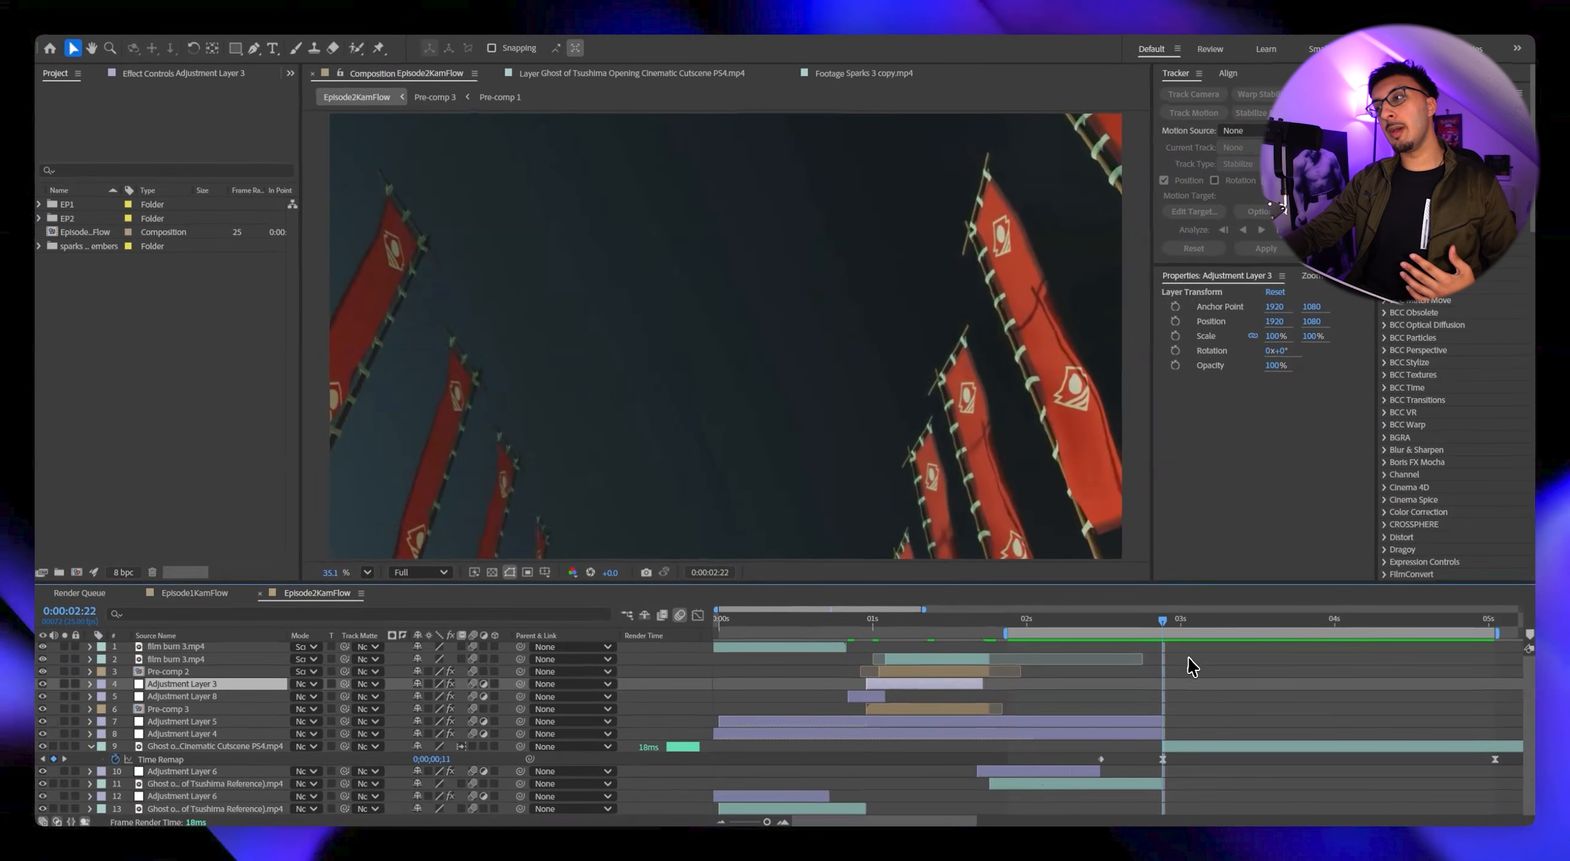
Slide the shake and brightness adjustment layer so its Brightness & Contrast peak falls on the cut at 0:00:02:22.
drag(1160, 626, 1159, 626)
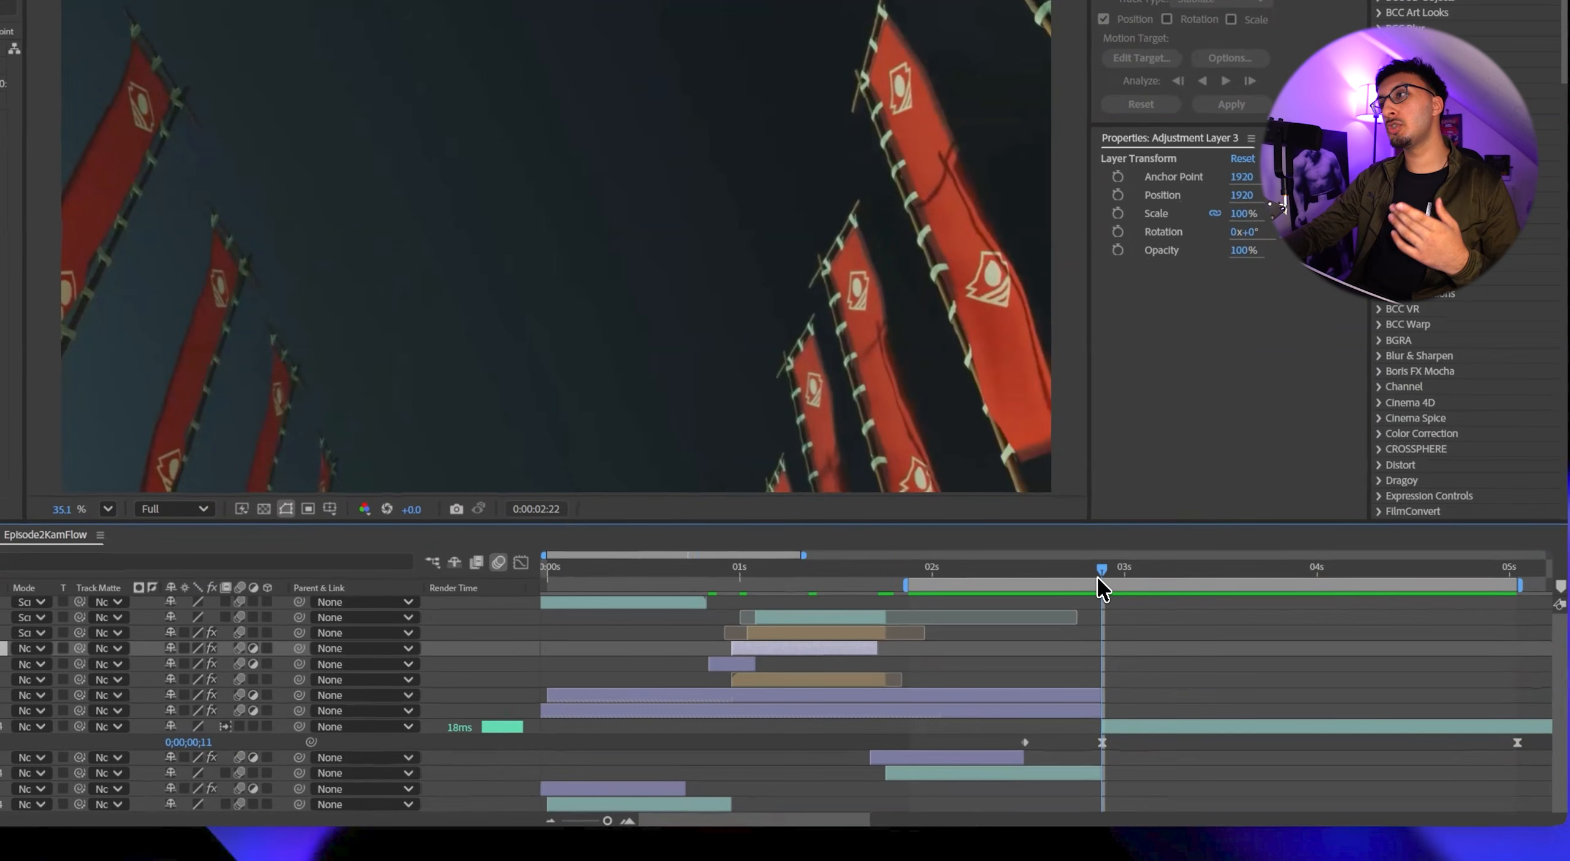
click(1127, 566)
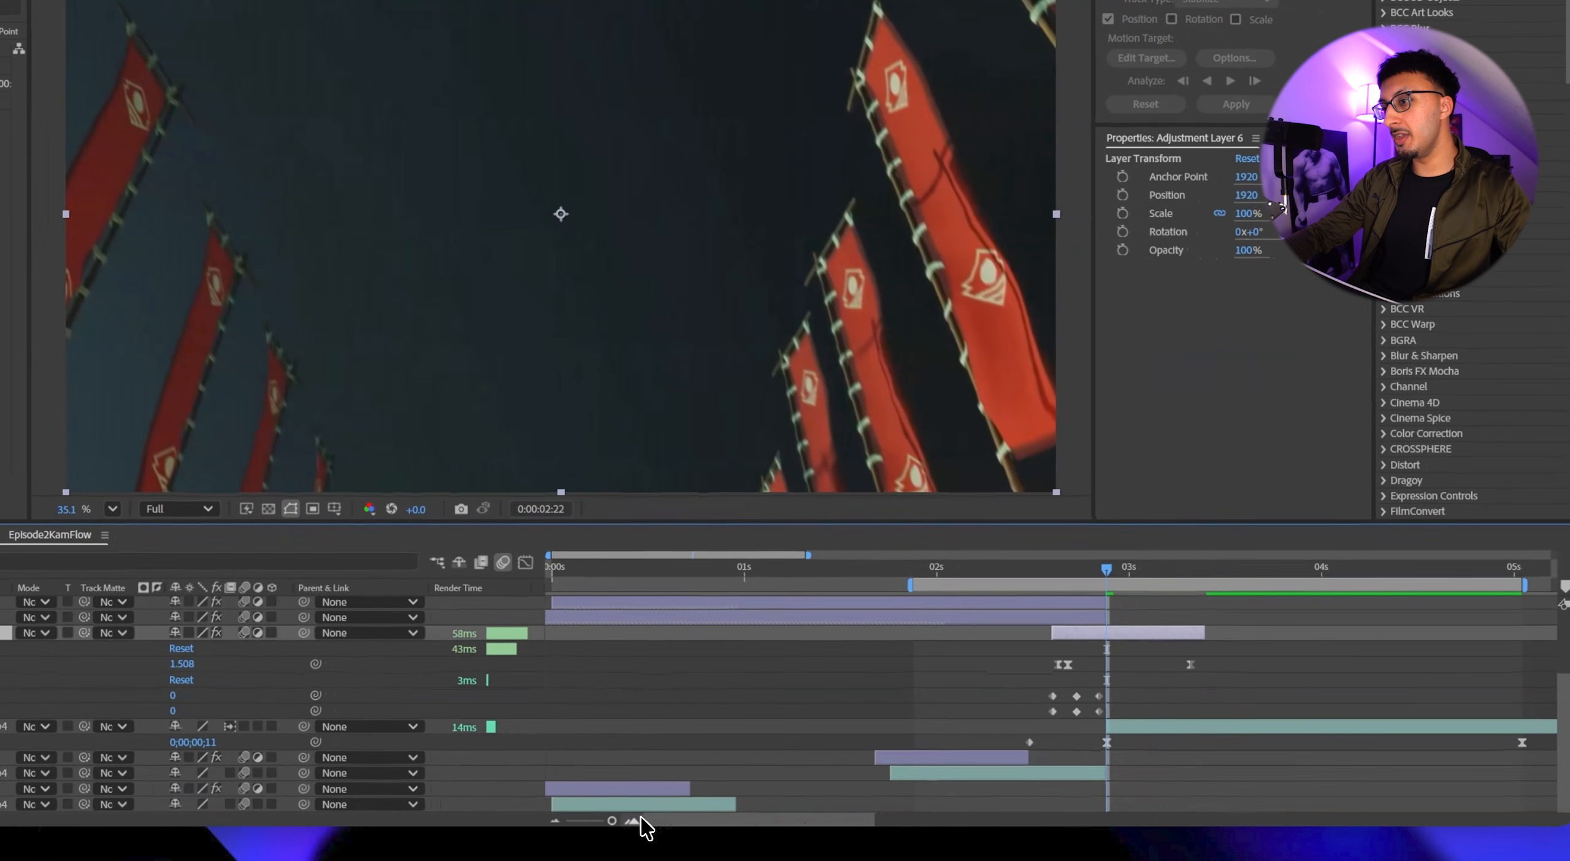
click(786, 821)
click(785, 821)
drag(985, 639, 1109, 670)
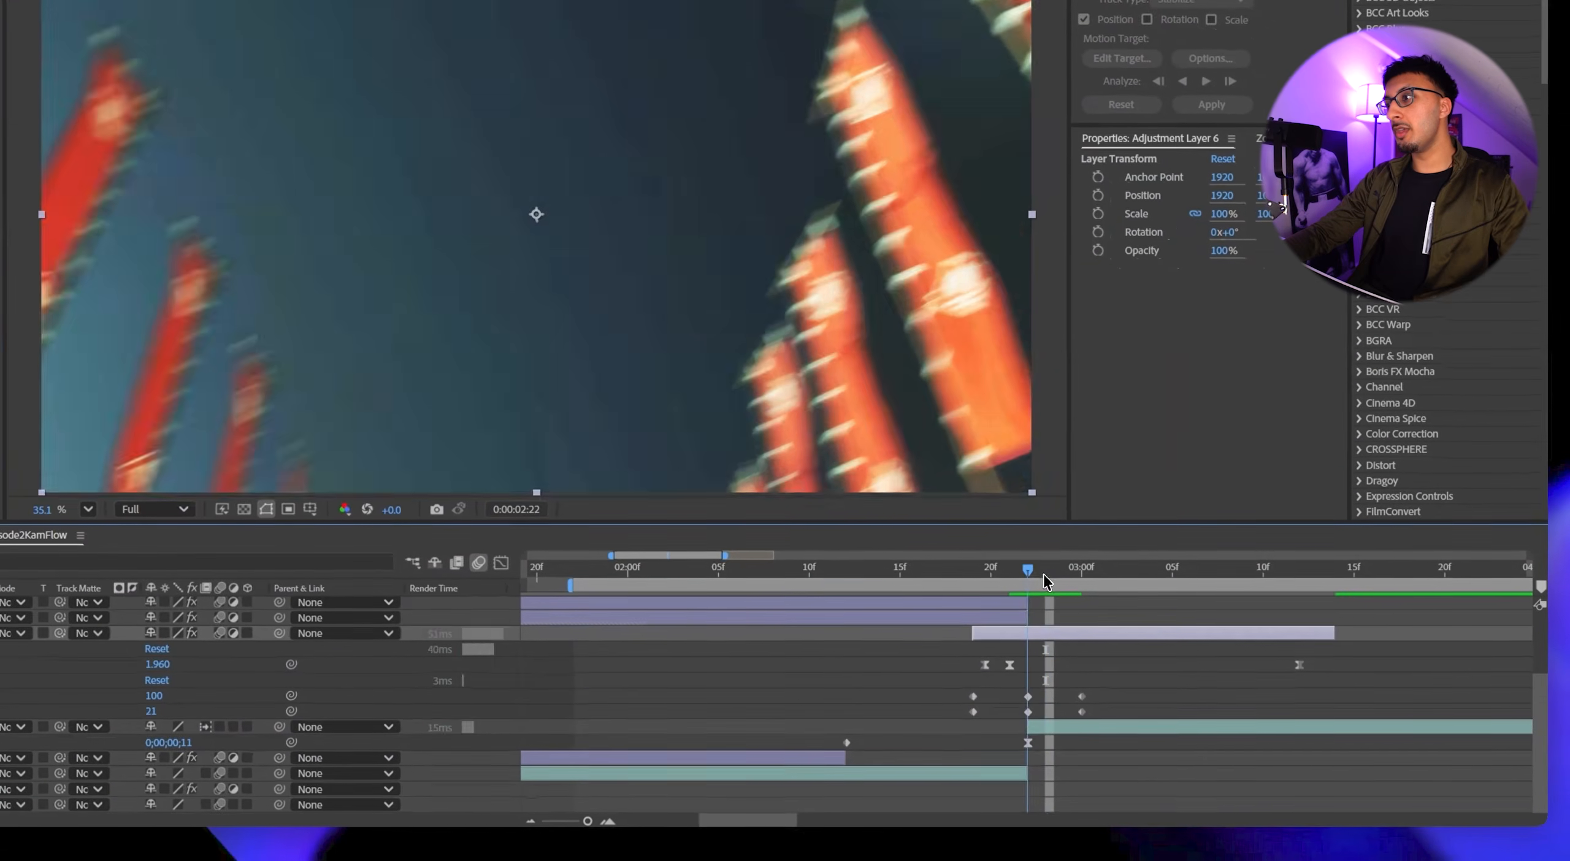
drag(1042, 580, 964, 565)
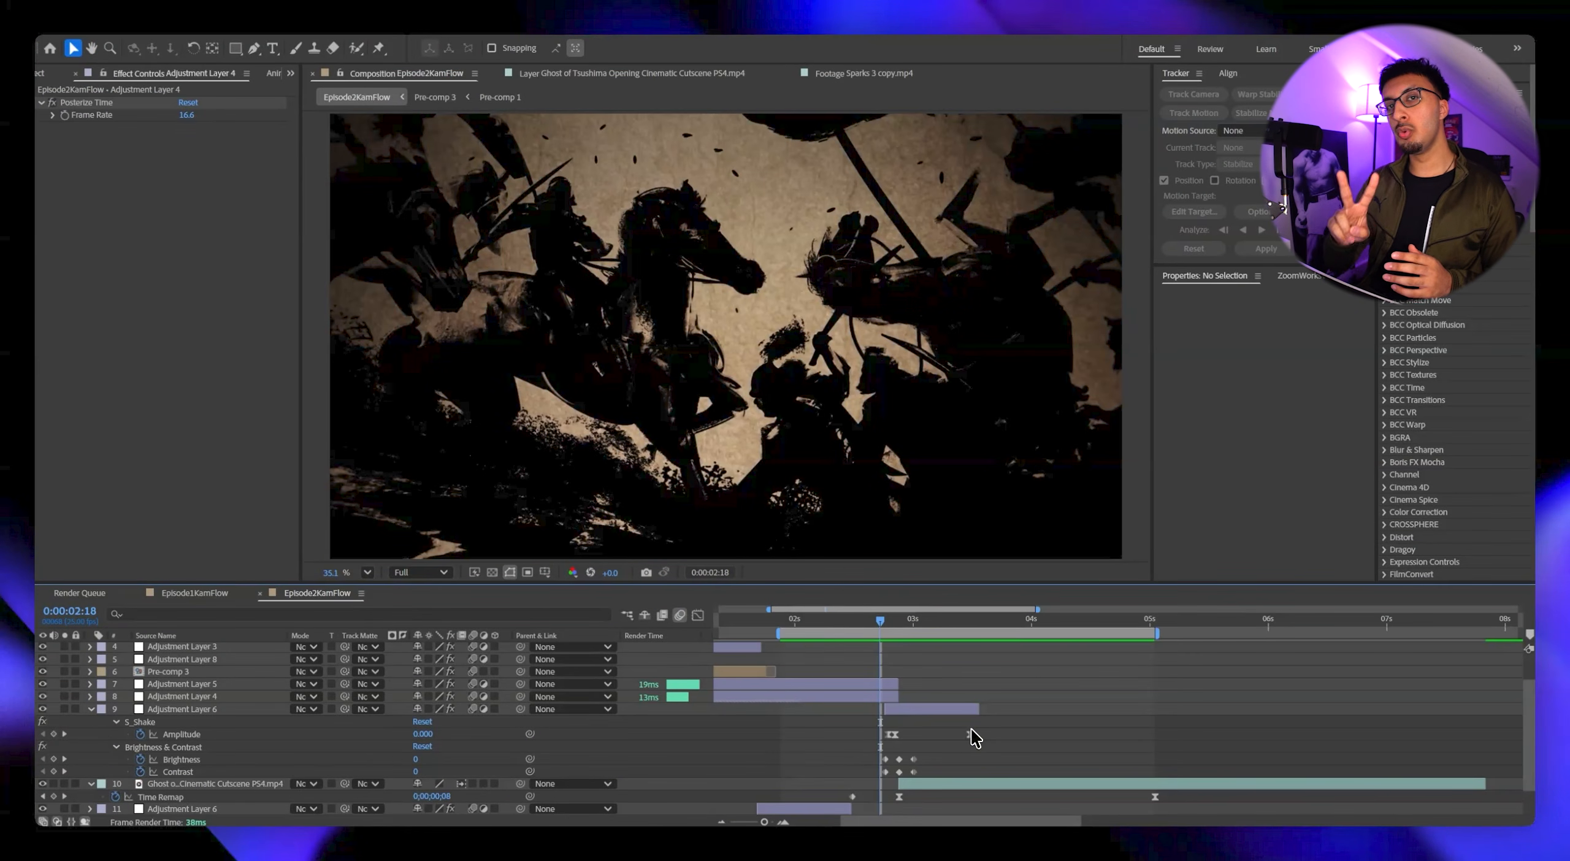
Create an adjustment layer above the shake and brightness layer and apply the Posterize Time effect to it.
click(886, 698)
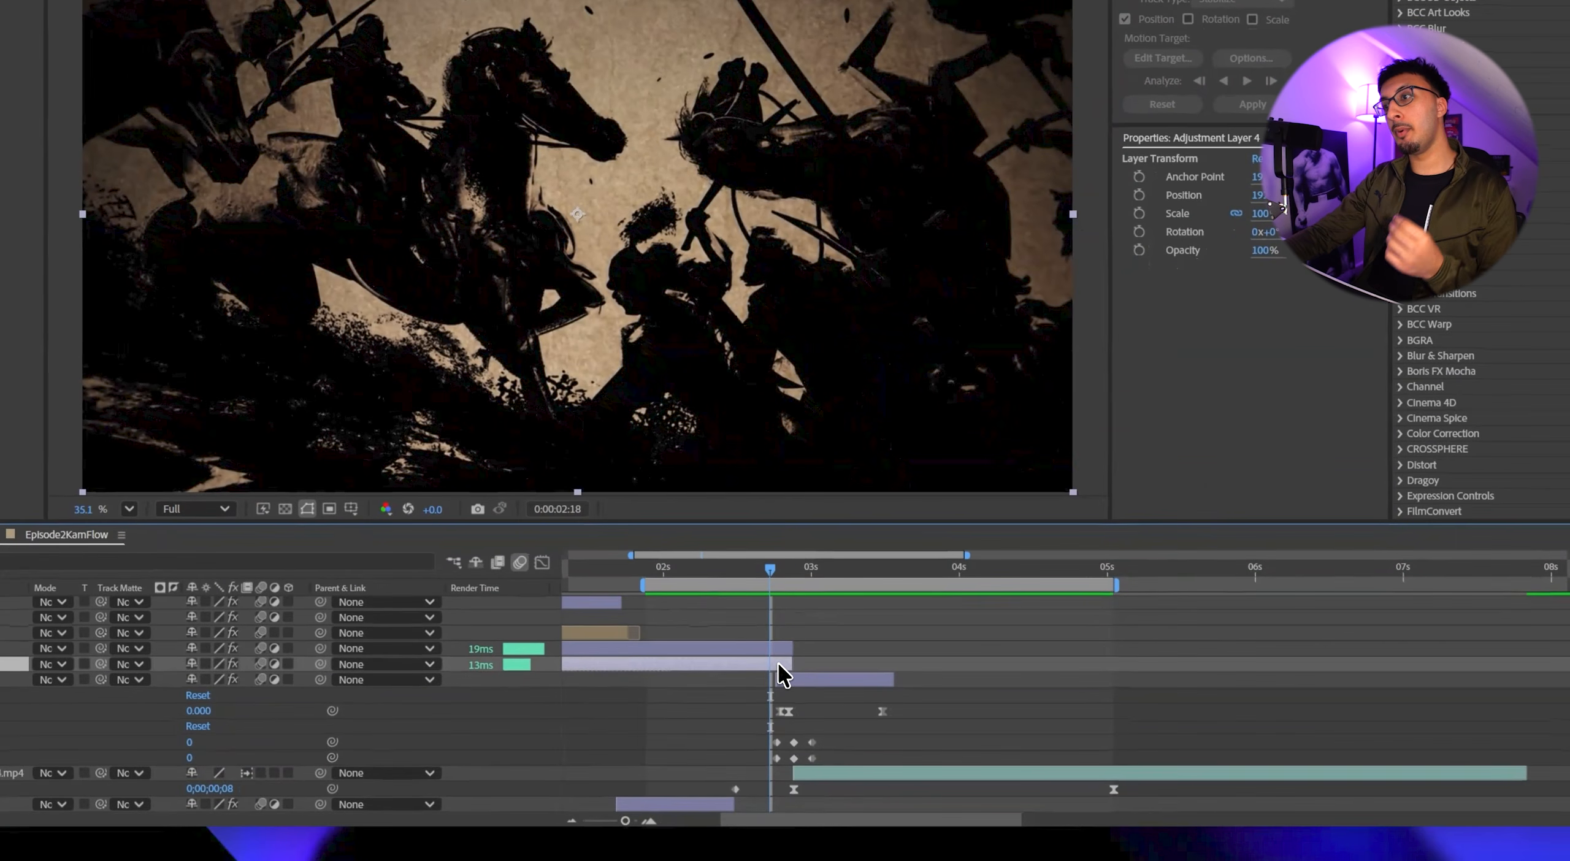
click(887, 685)
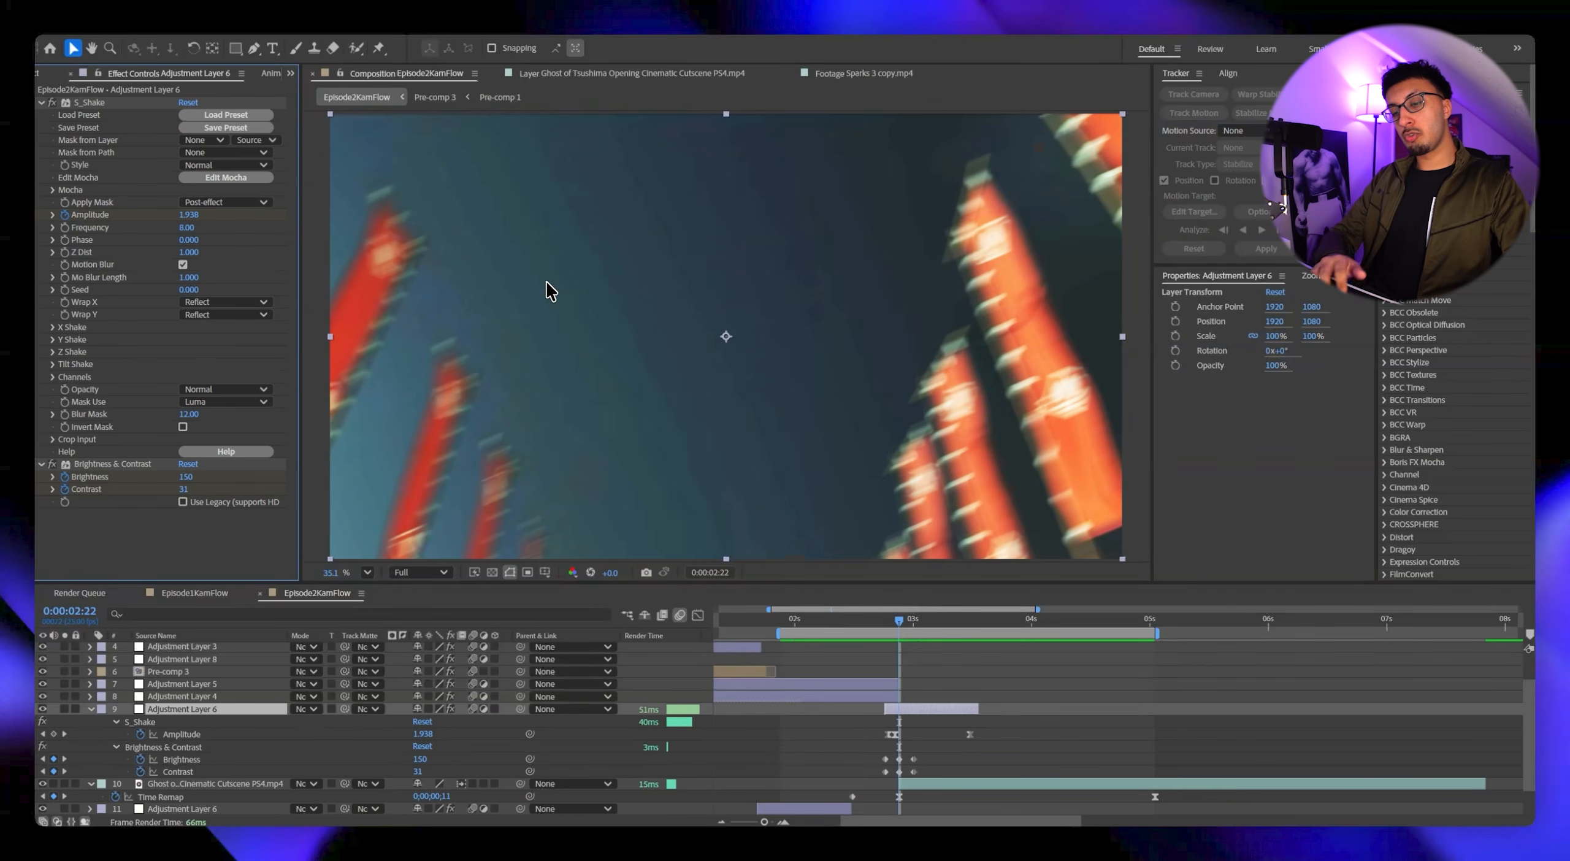
key(ctrl+alt+y)
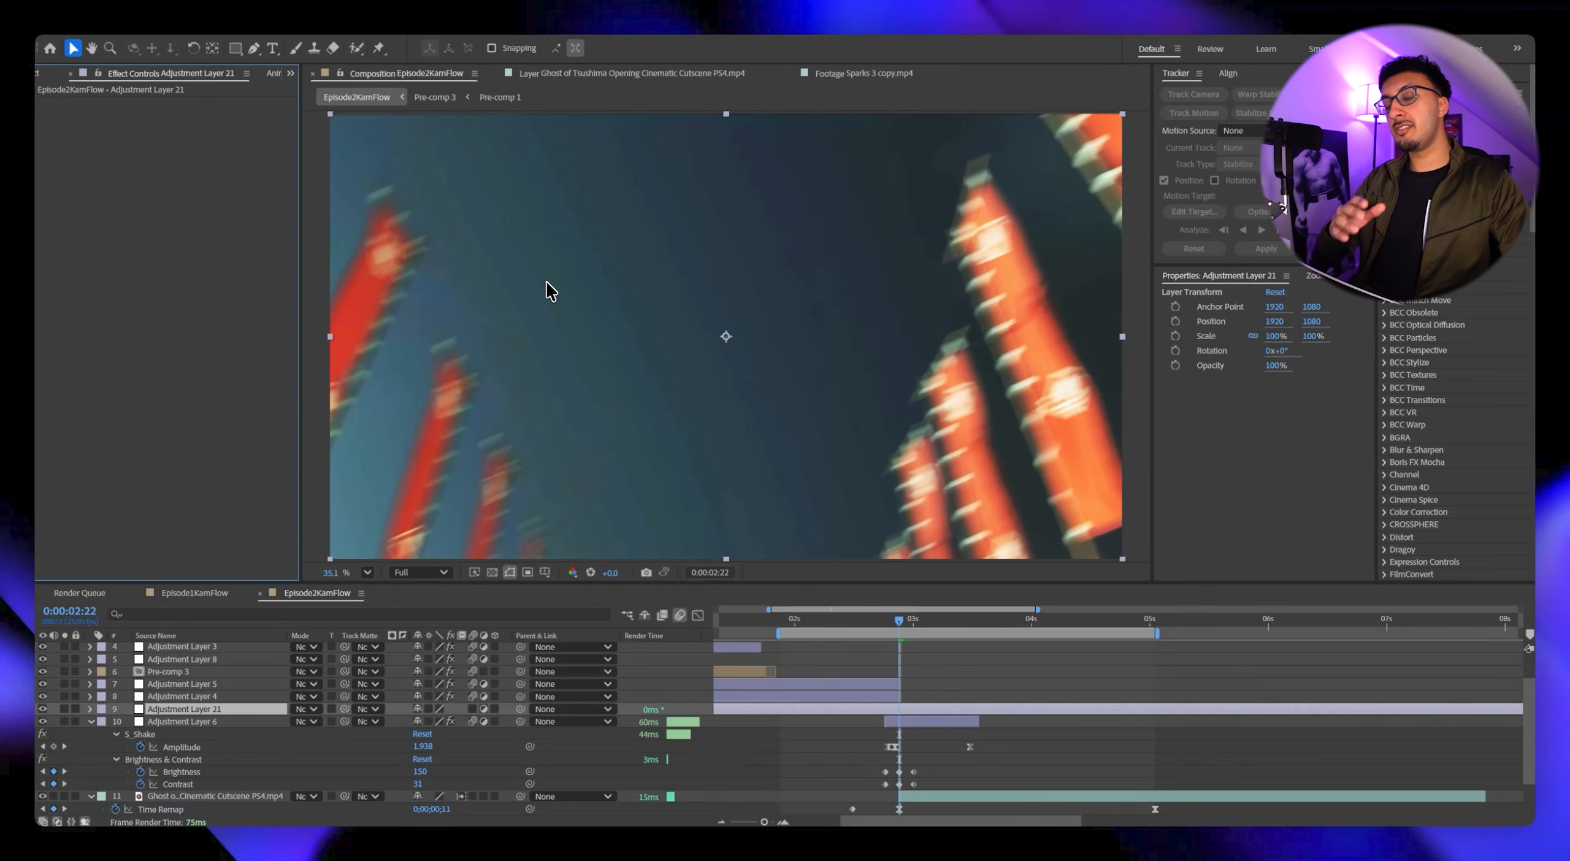
key(ctrl+space)
text(posteriz)
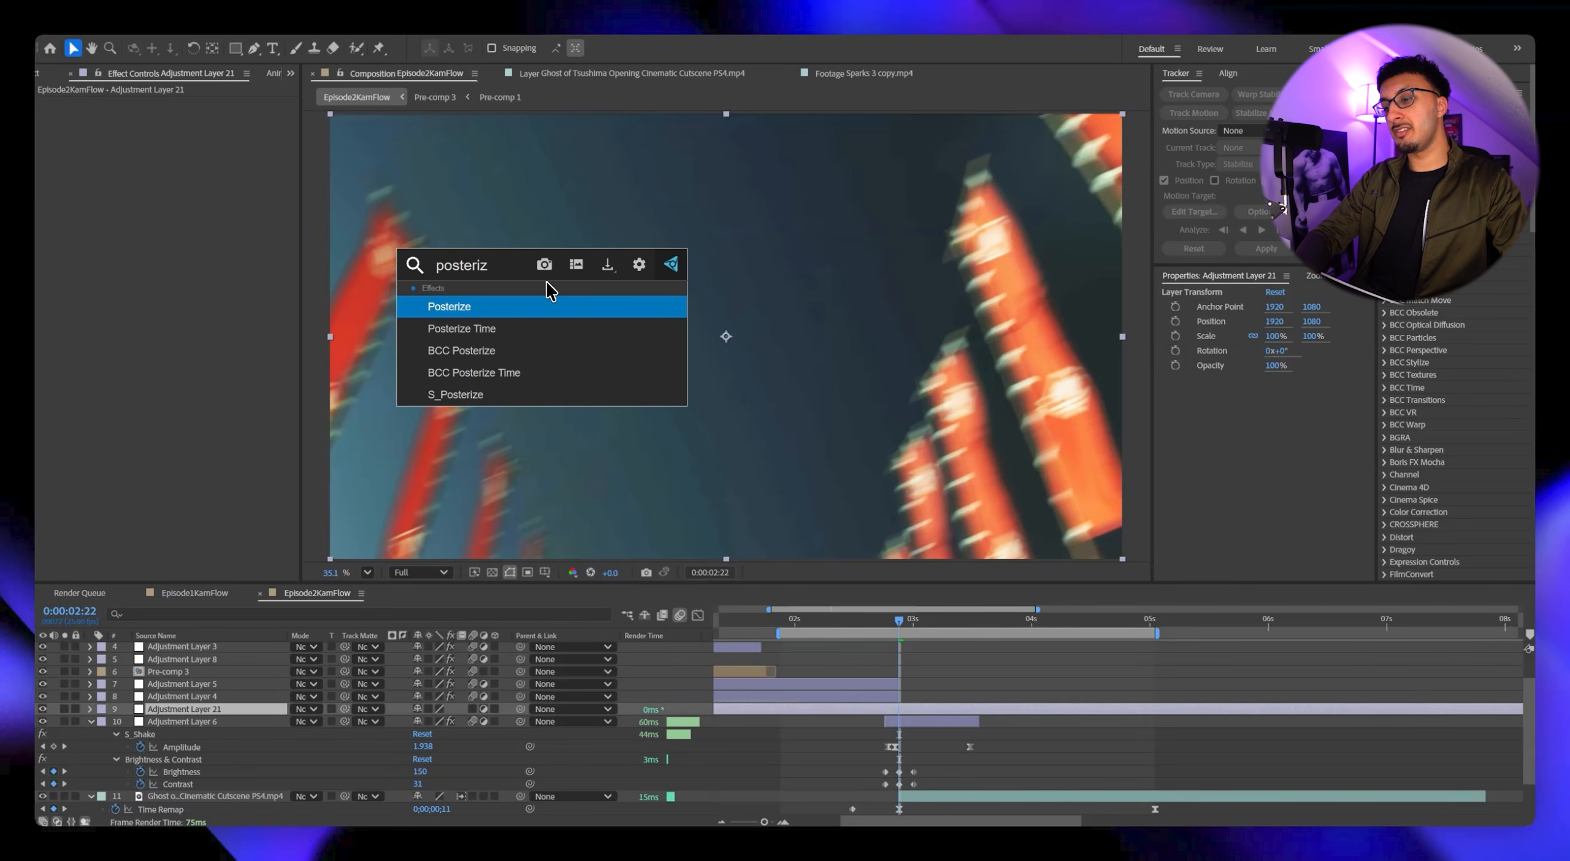
key(Down)
key(Return)
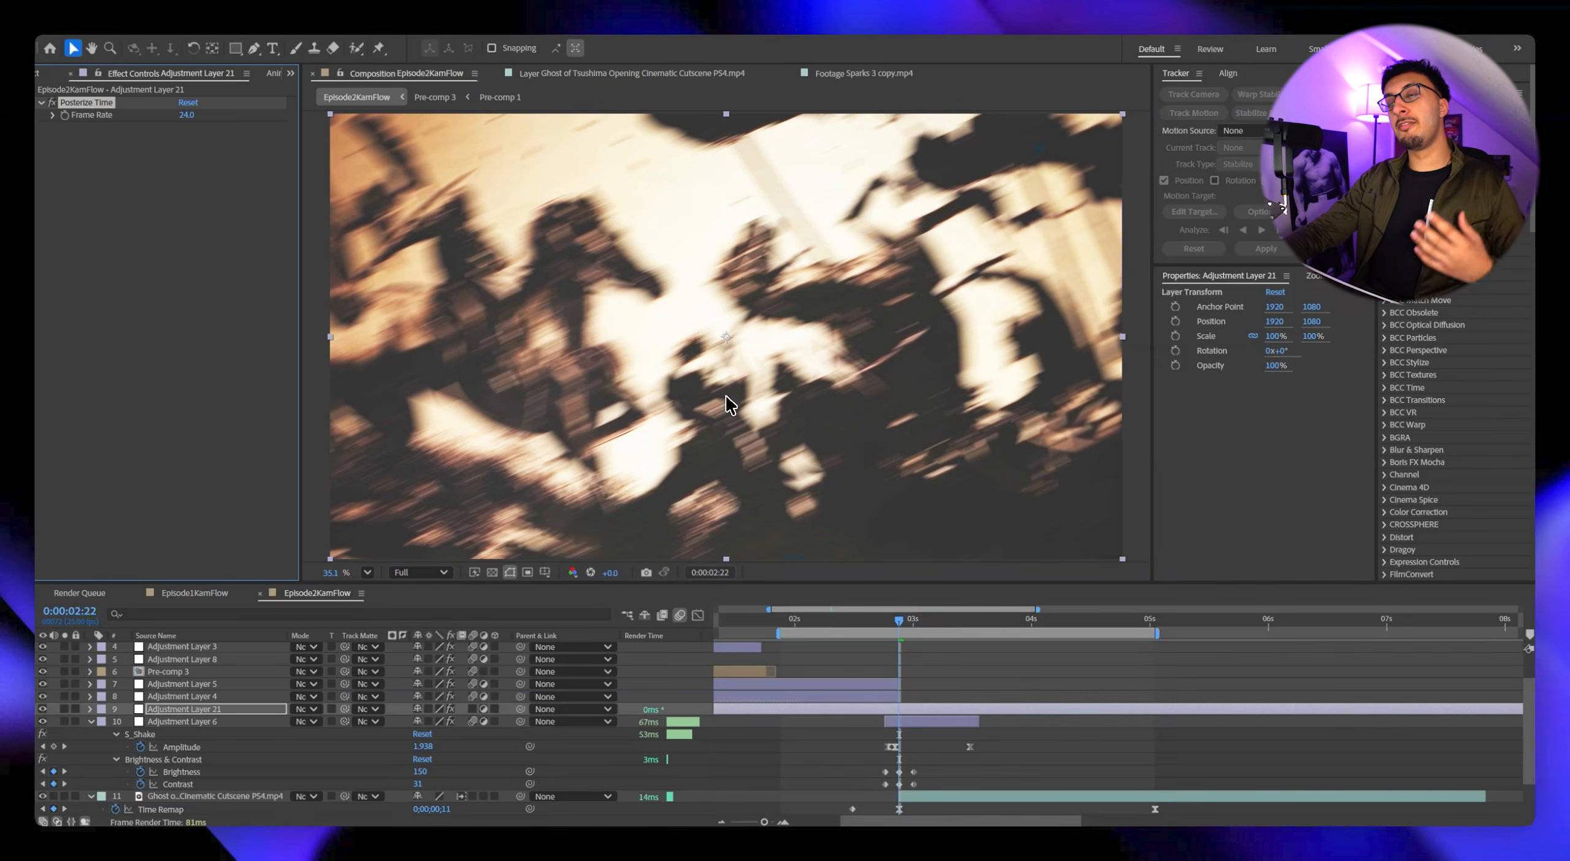
Set the Posterize Time frame rate on the new adjustment layer to 16.
click(187, 114)
text(16)
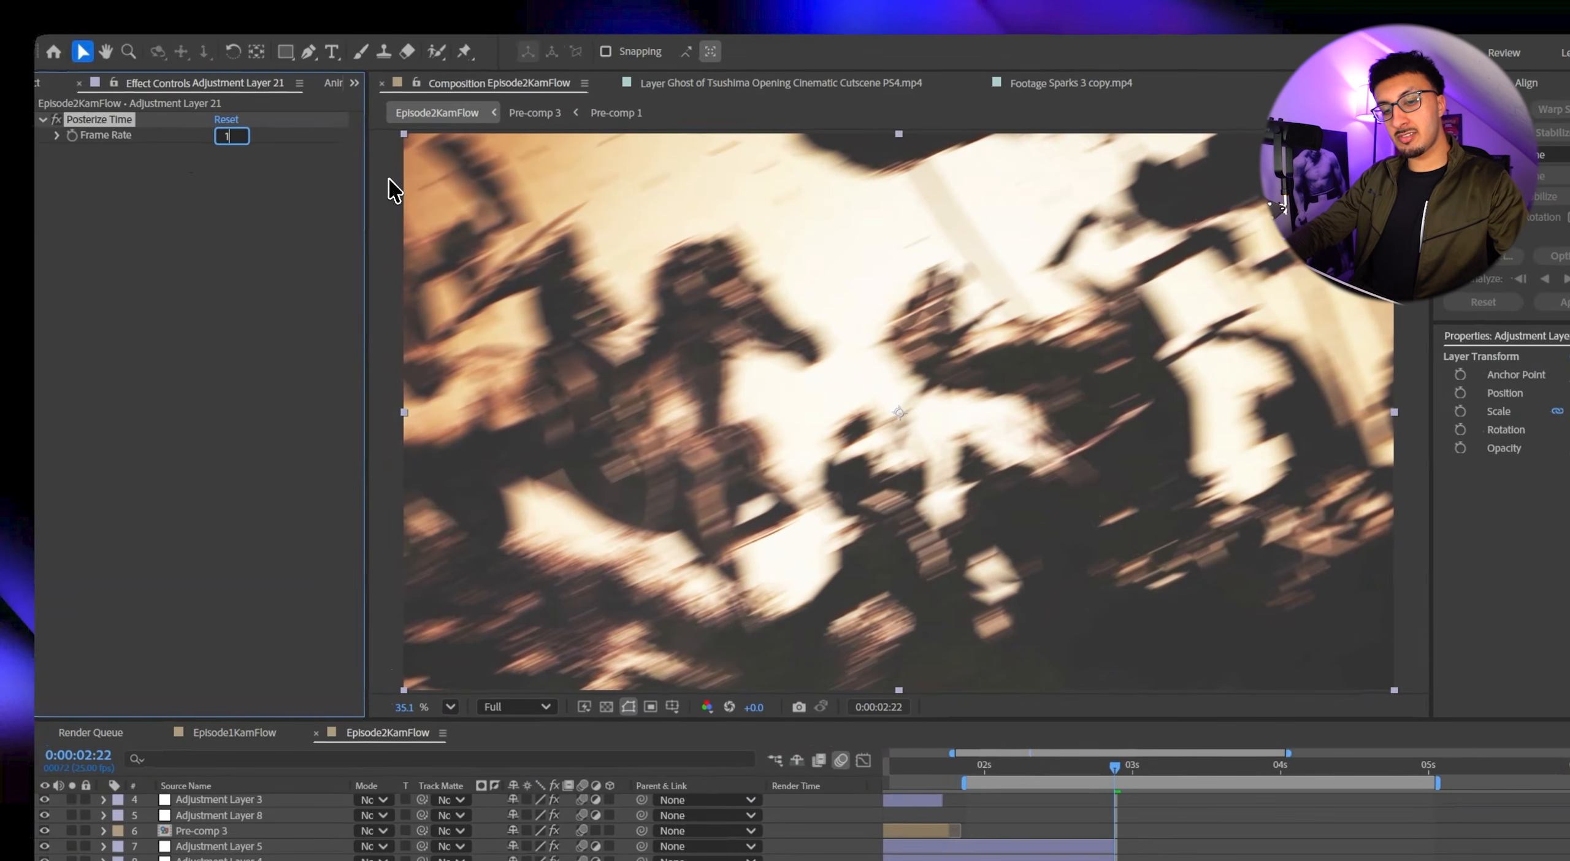
key(Return)
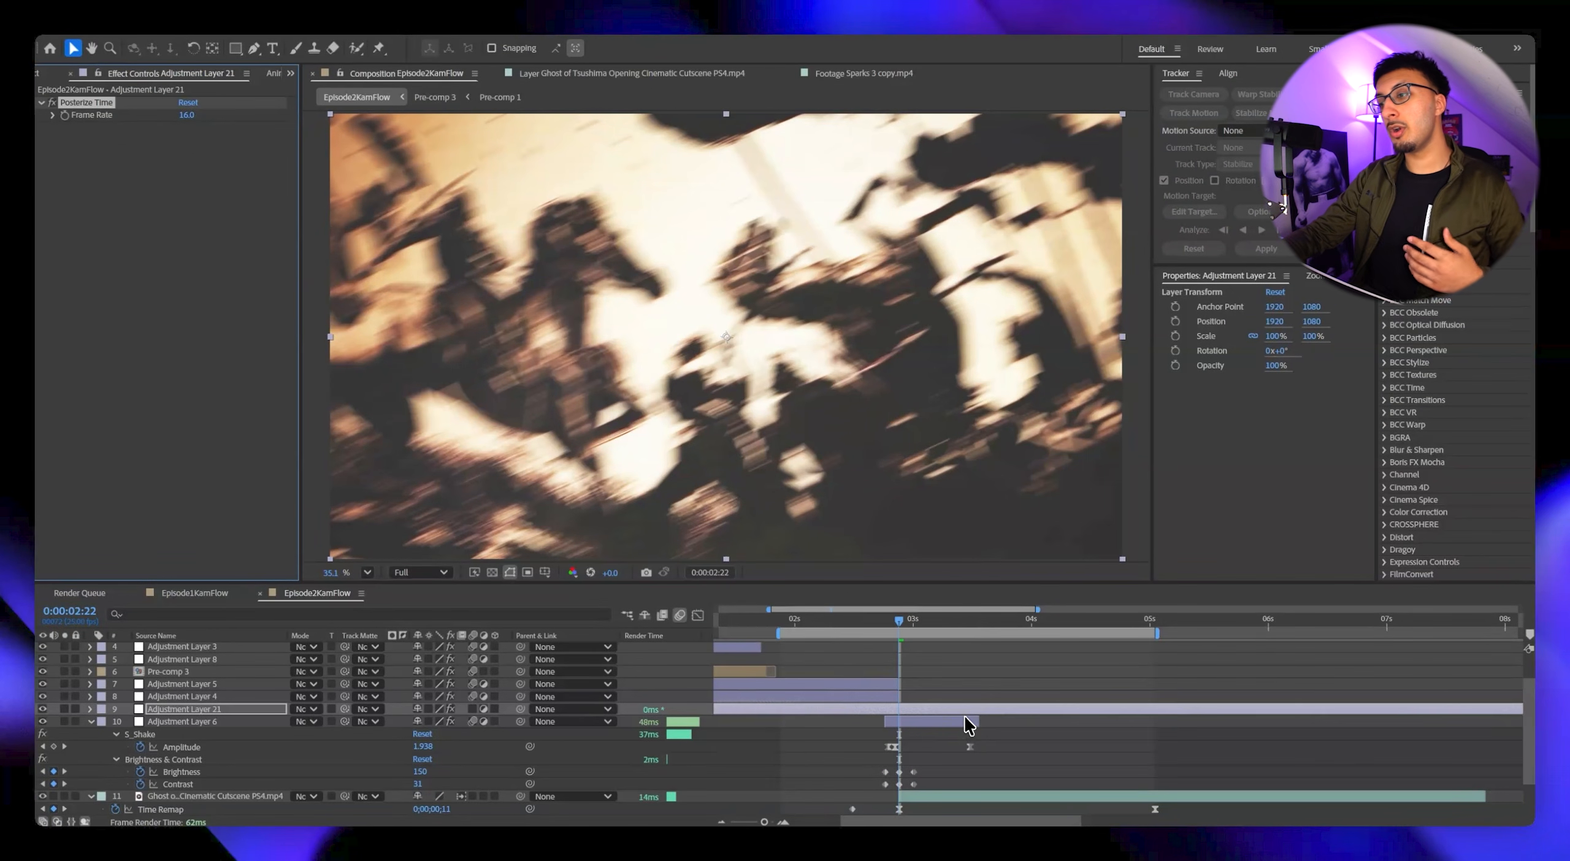
Create an adjustment layer above the Posterize Time layer and apply the S_Hotspots effect to it.
key(ctrl+alt+y)
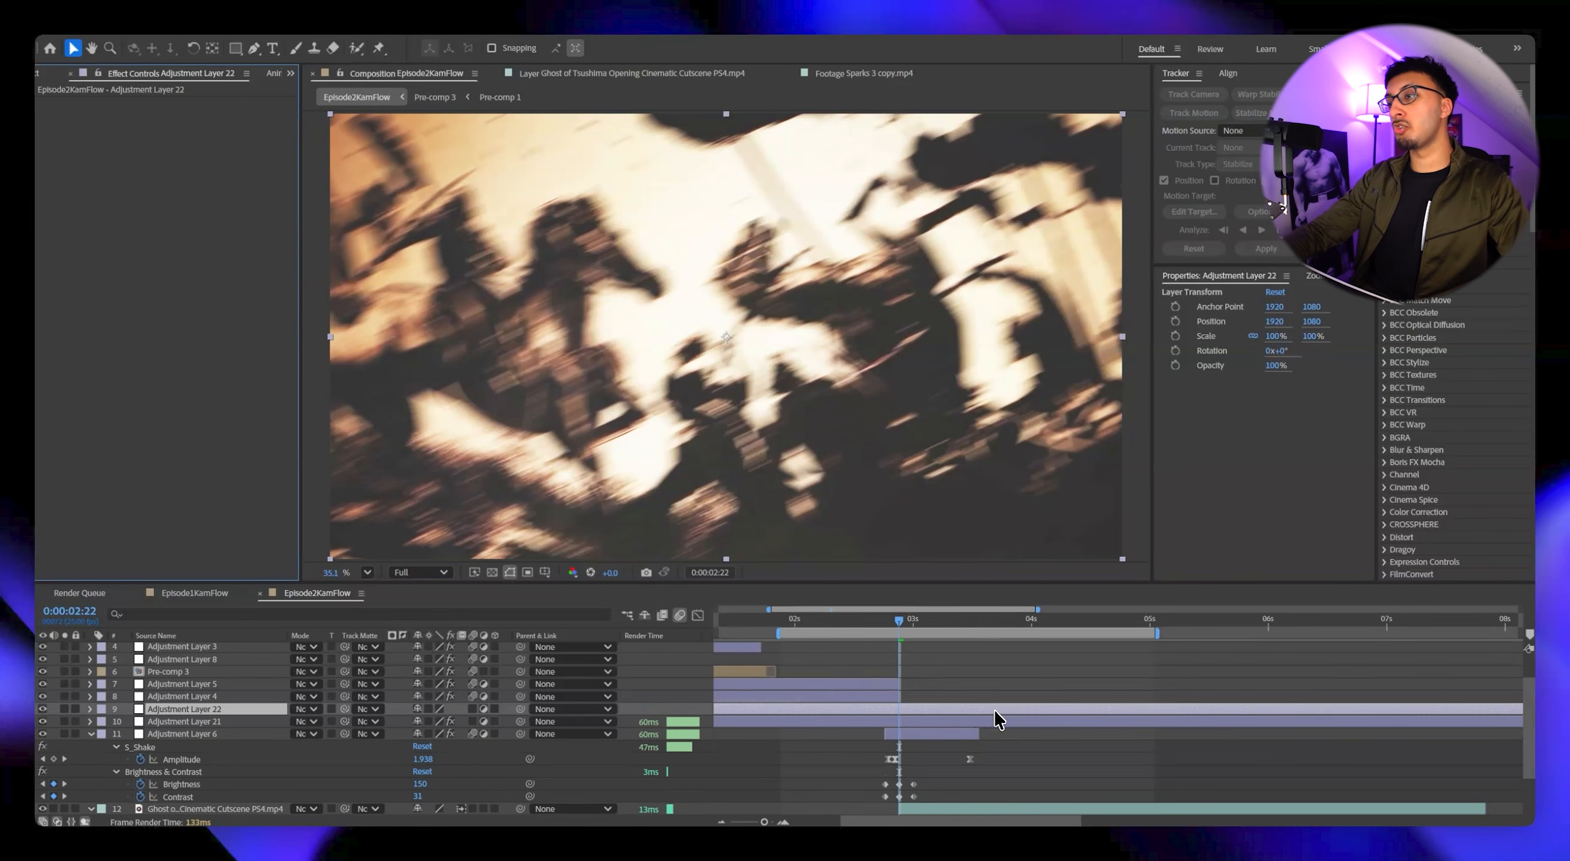
key(ctrl+space)
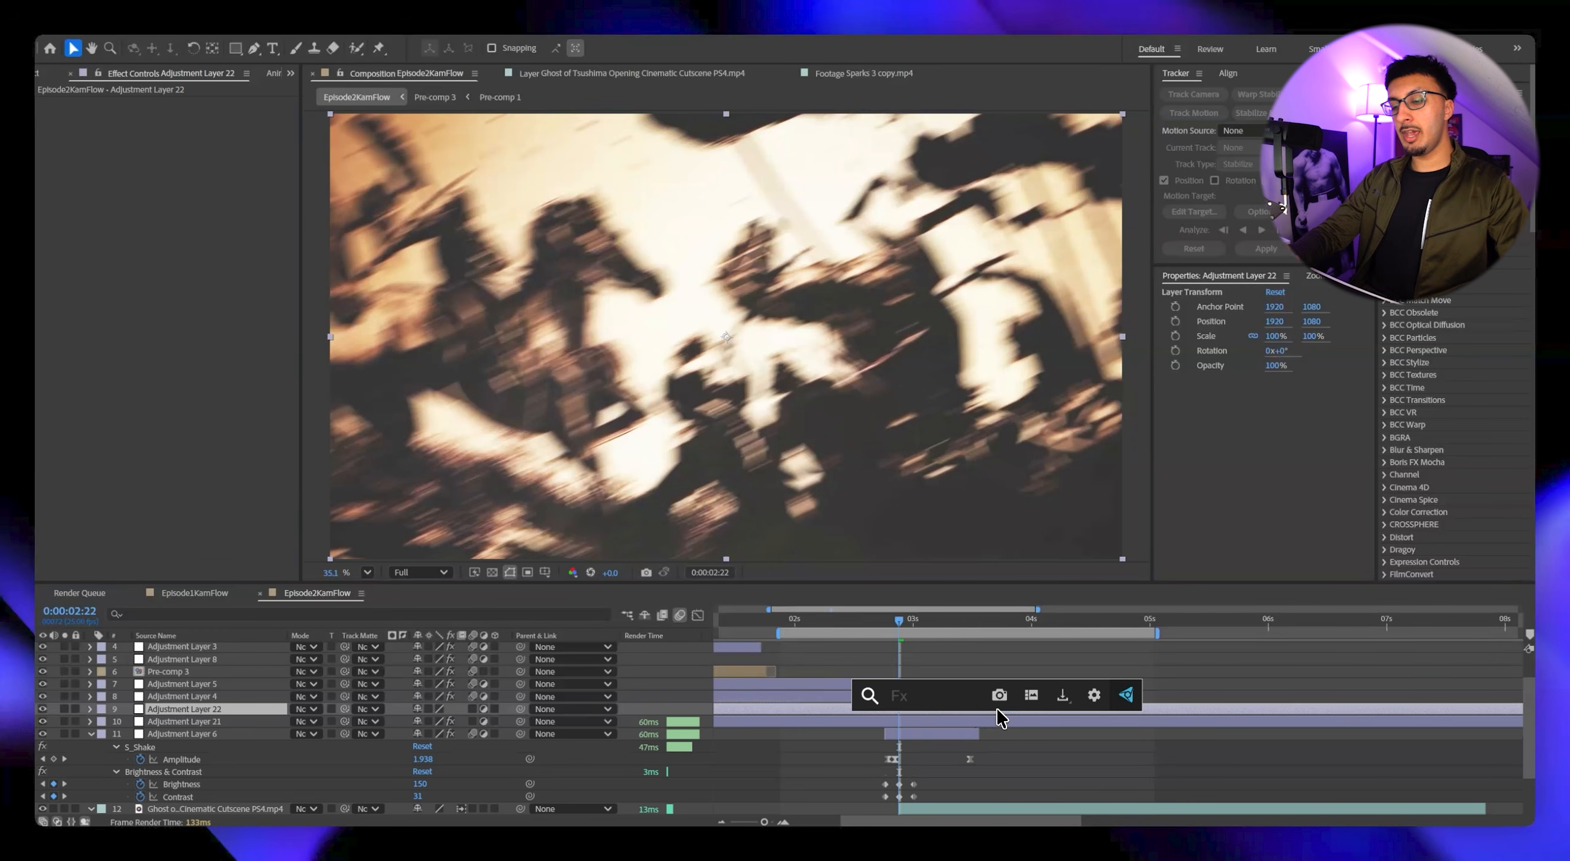
text(hotsp)
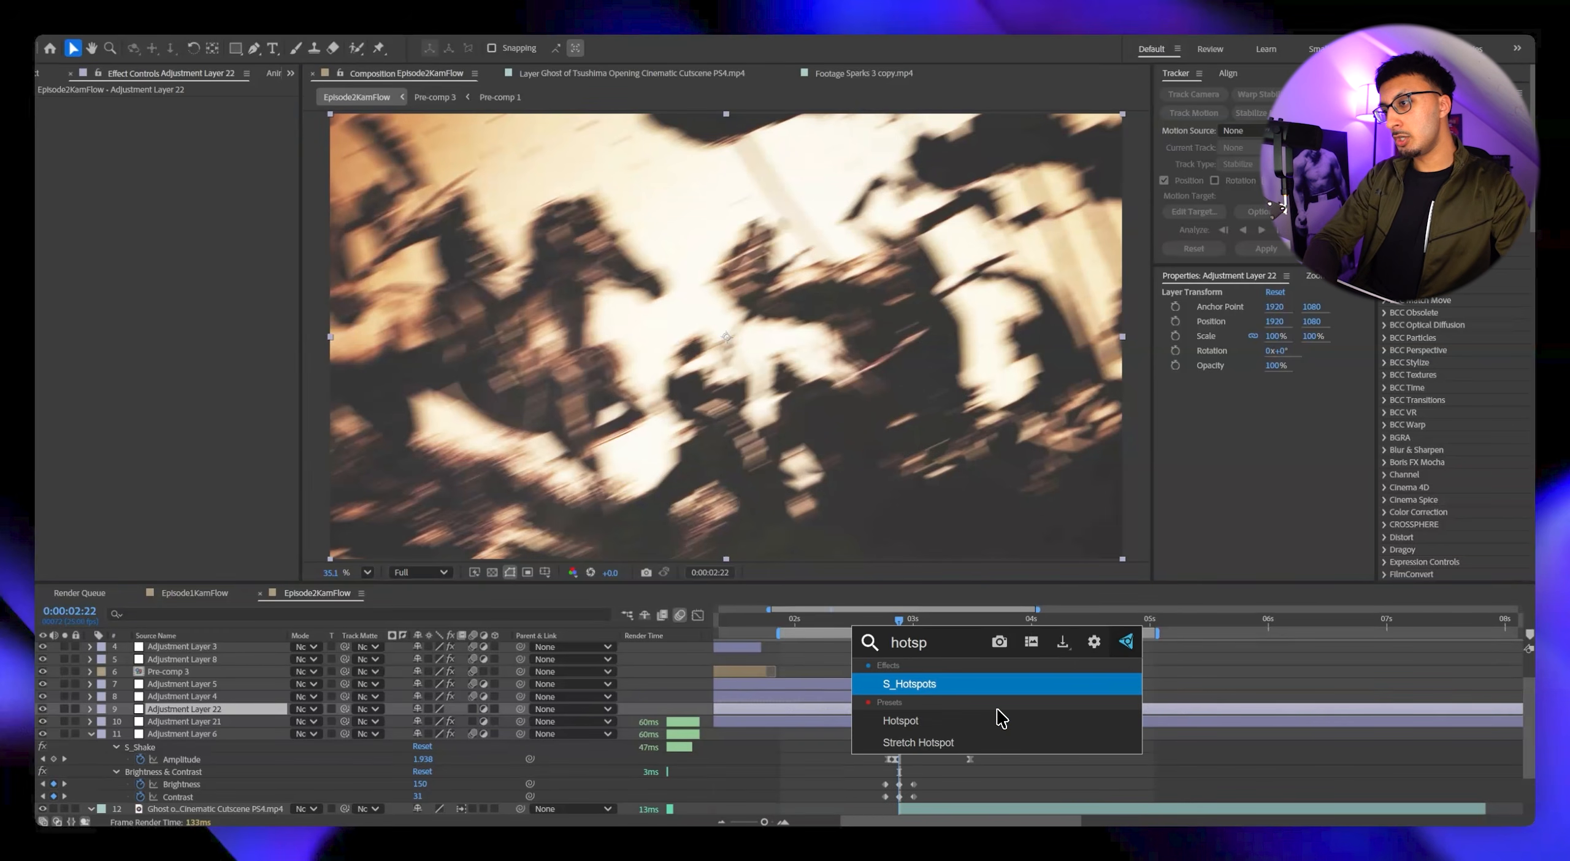
key(Return)
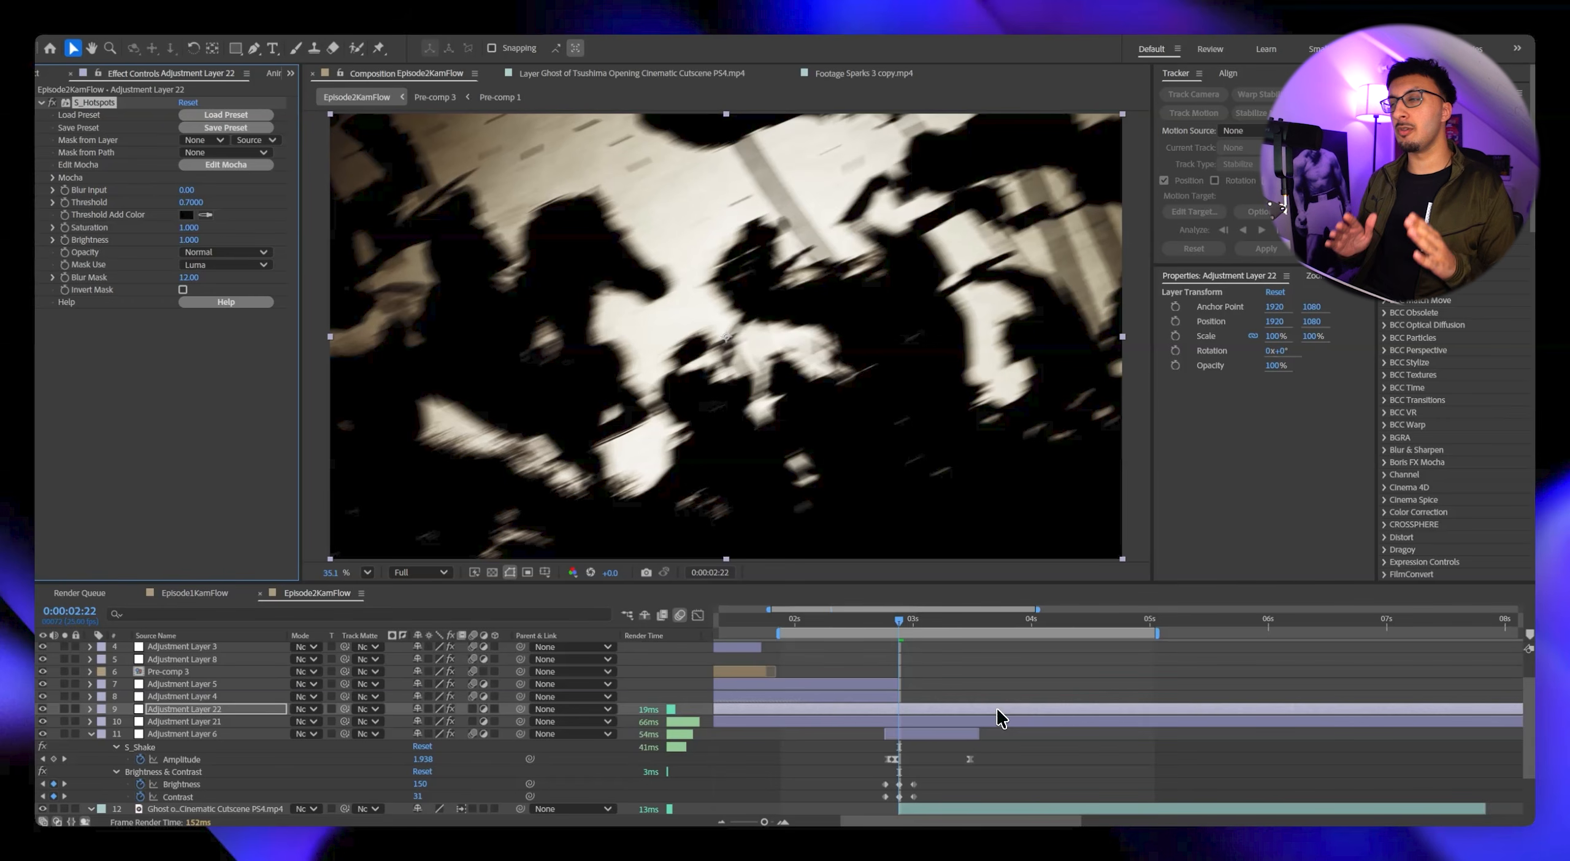
Add the expression wiggle(10,0.25) to the S_Hotspots Threshold and preview the flicker from just before the cut.
key(e)
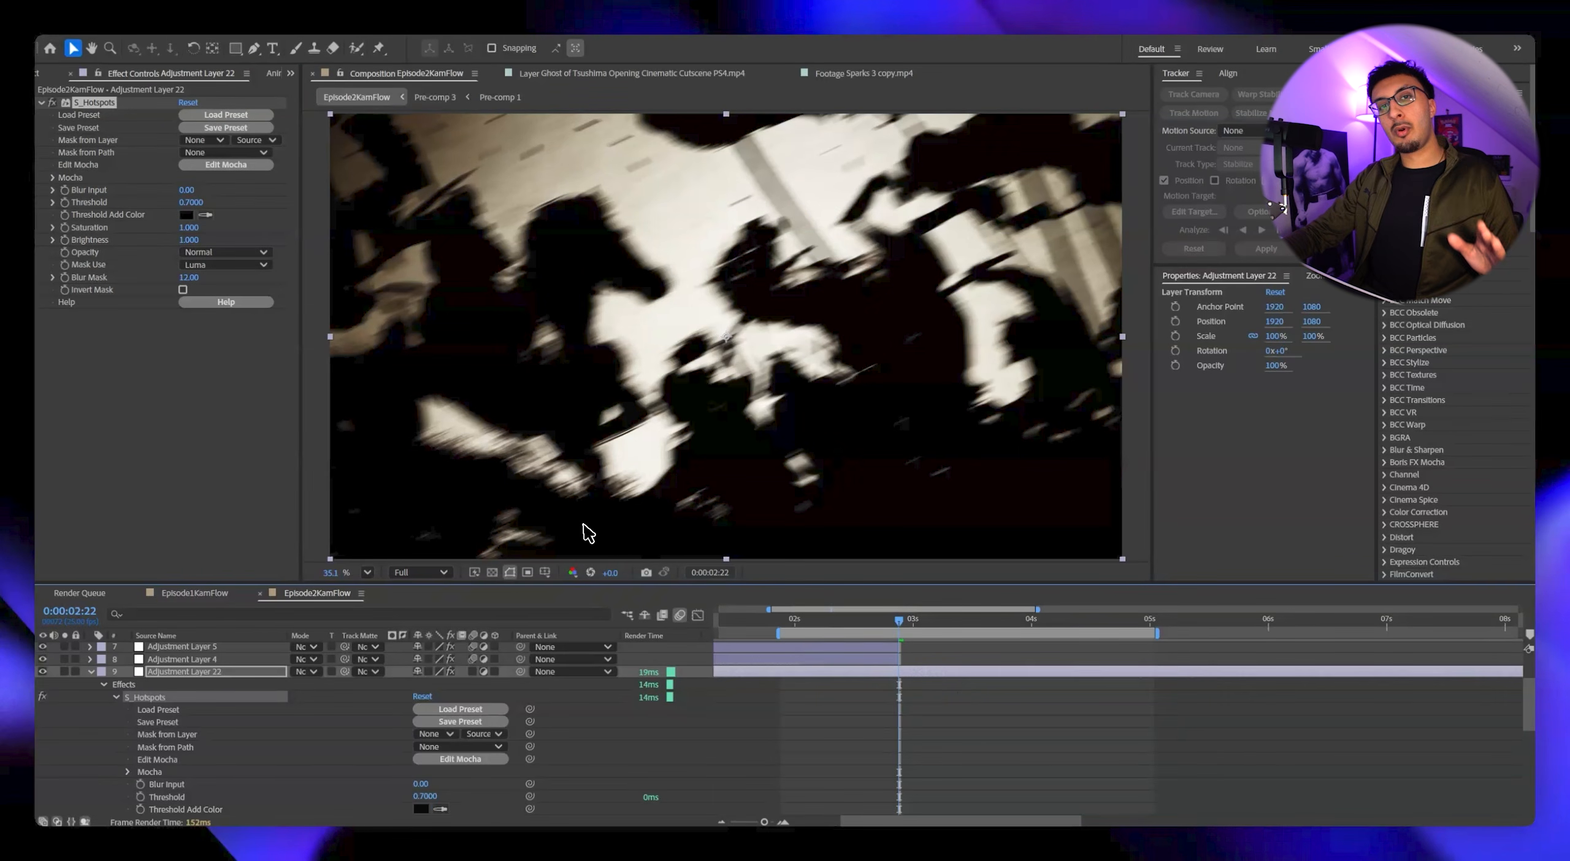
alt+click(64, 203)
text(wi)
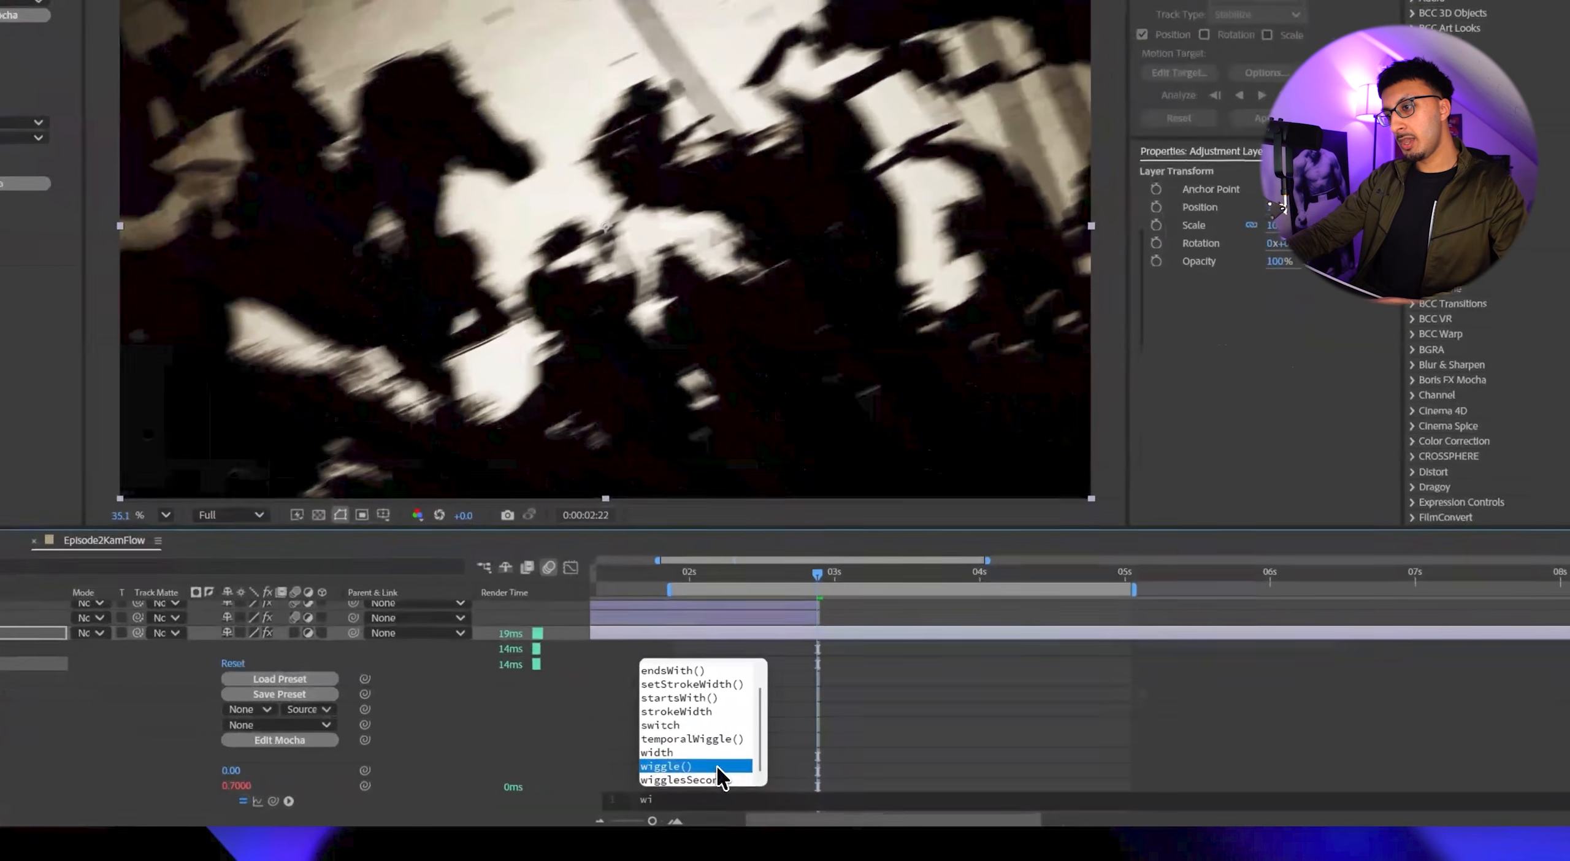
click(815, 787)
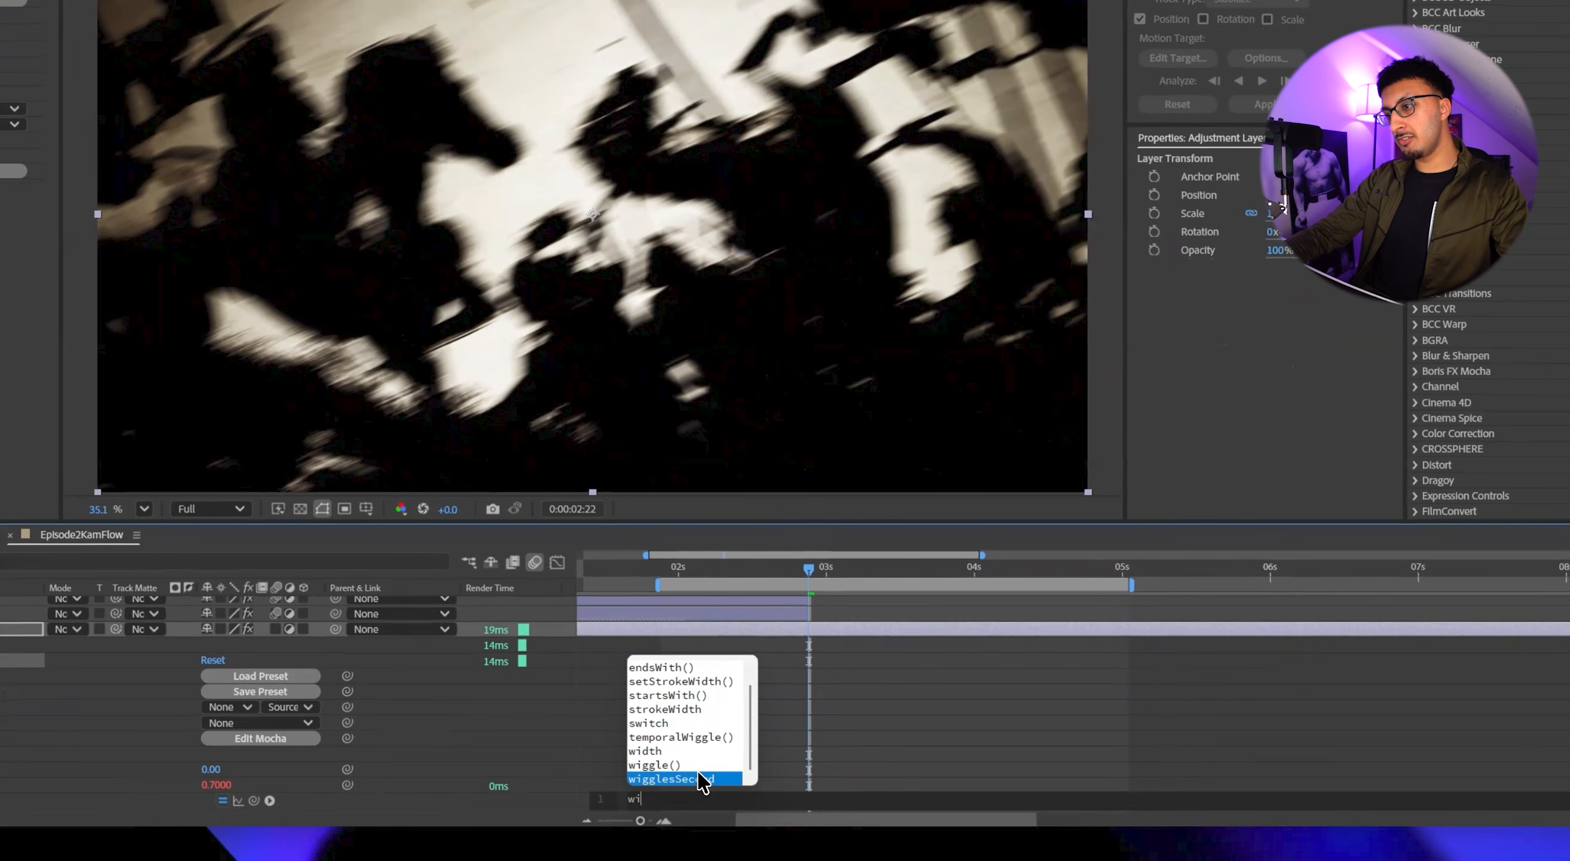
click(674, 765)
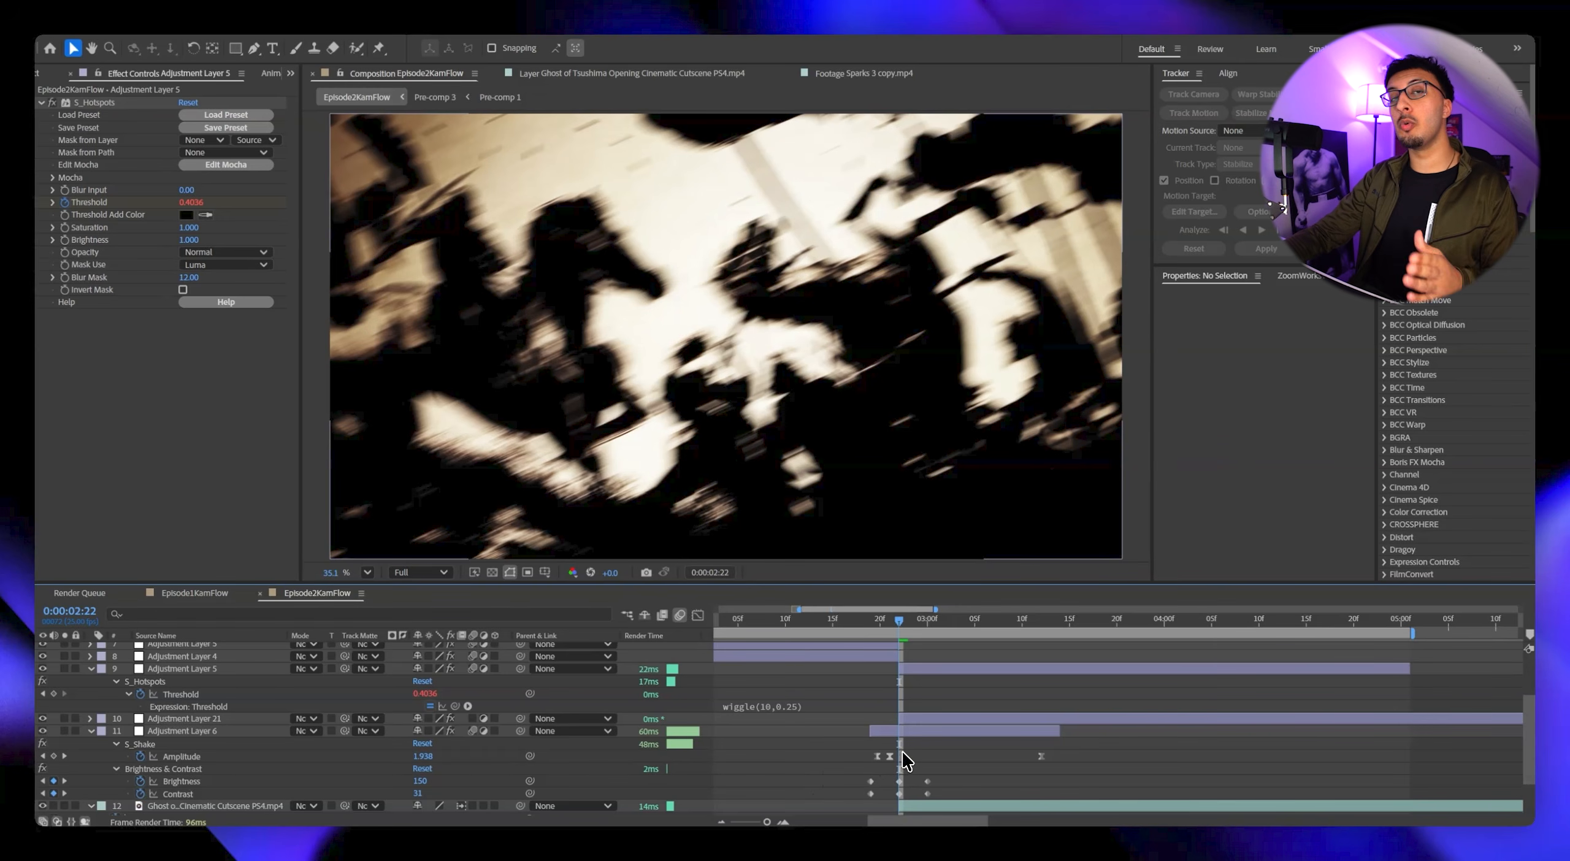
click(888, 620)
key(space)
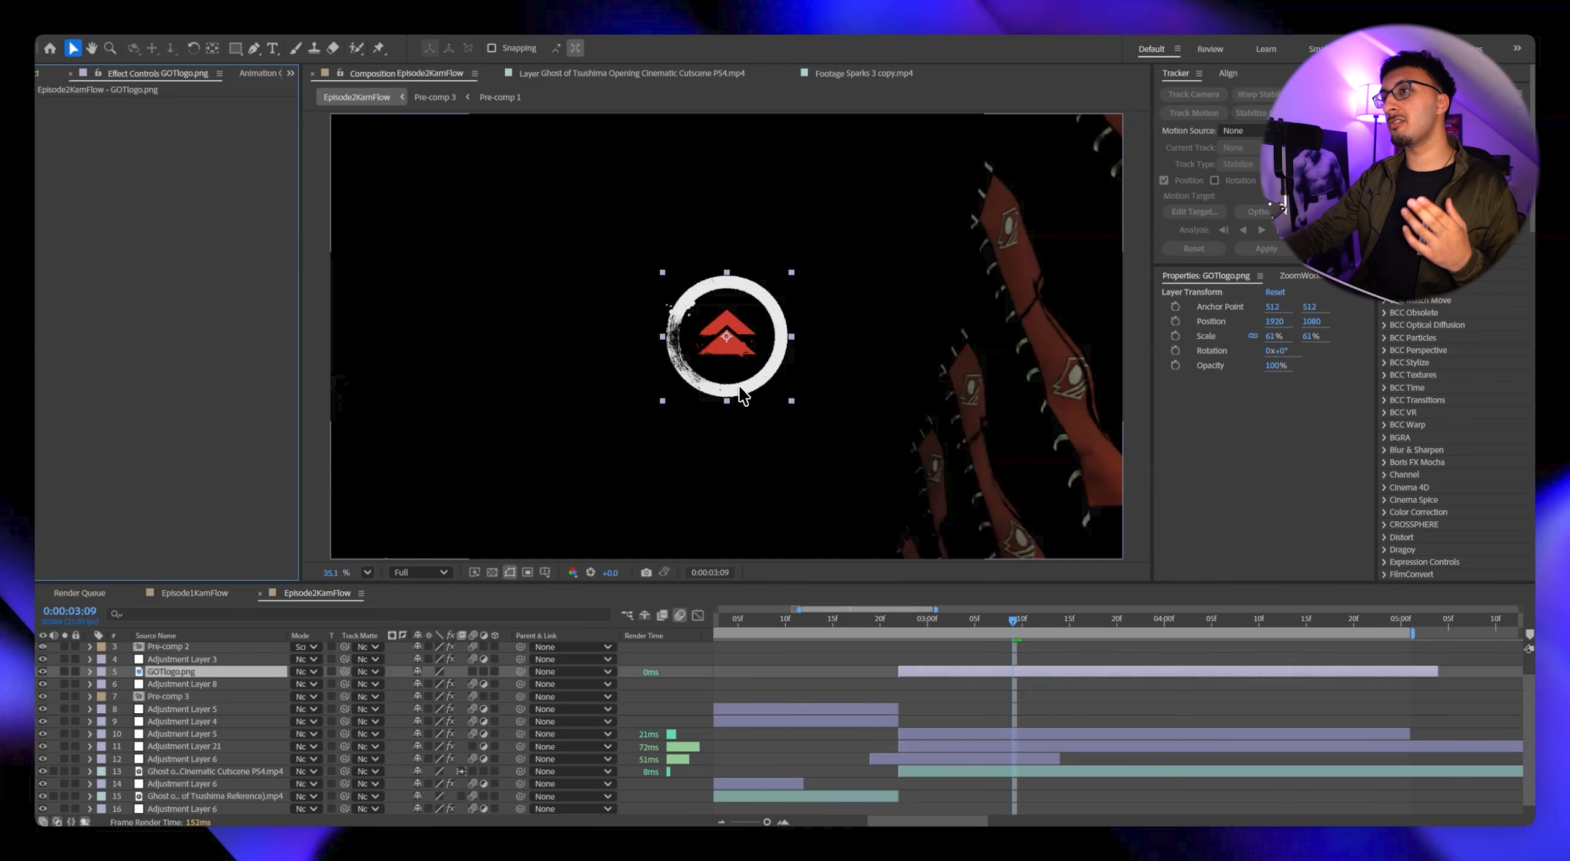
Undo the removal of the Drop Shadow and Deep Glow effects from the GOTlogo.png layer.
key(ctrl+z)
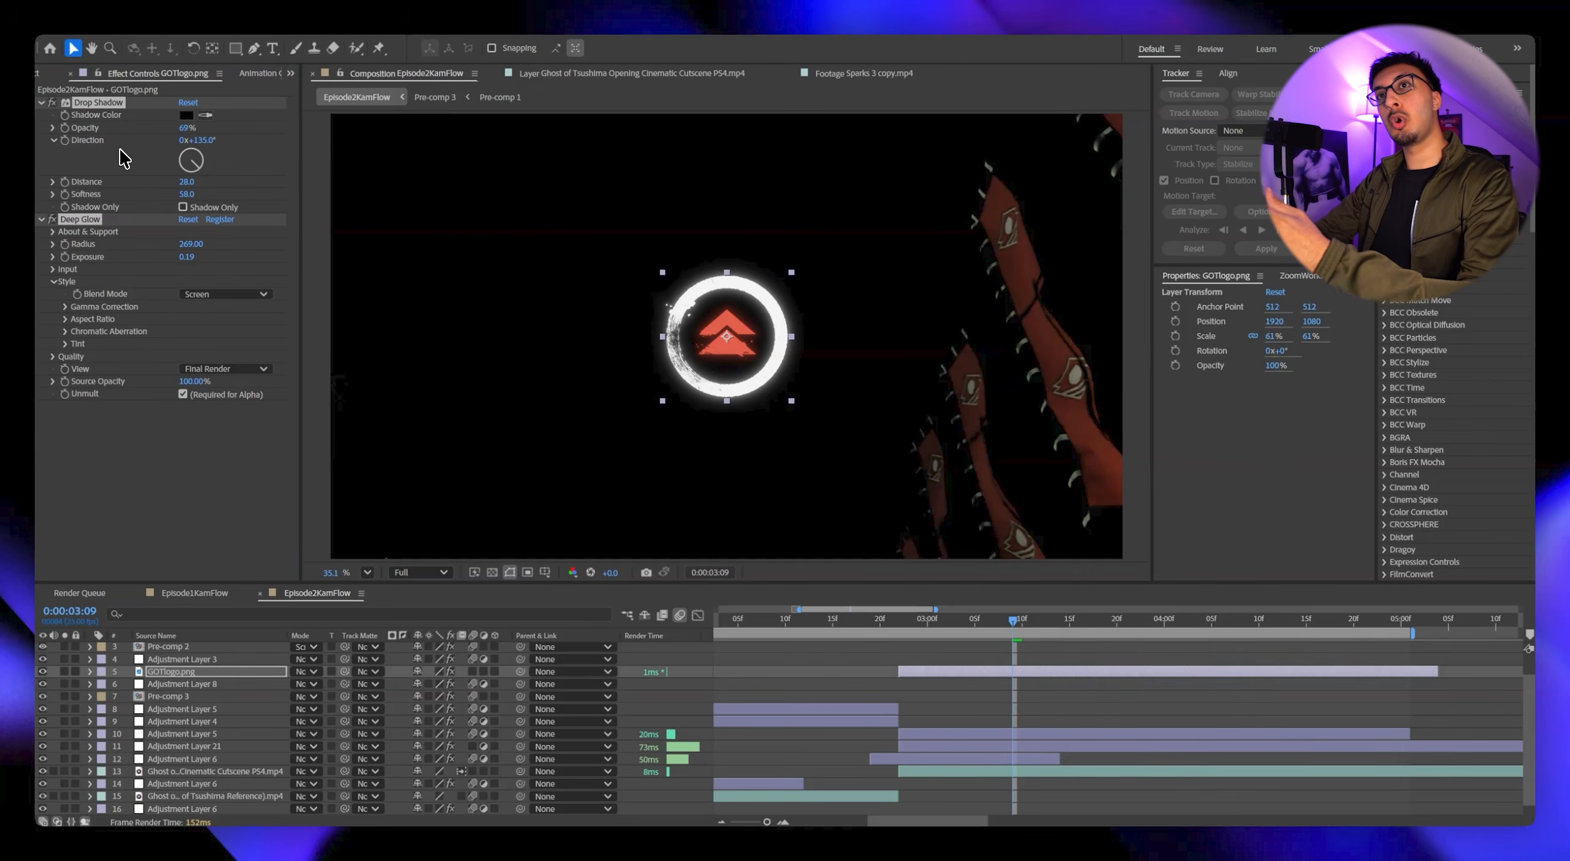
click(148, 430)
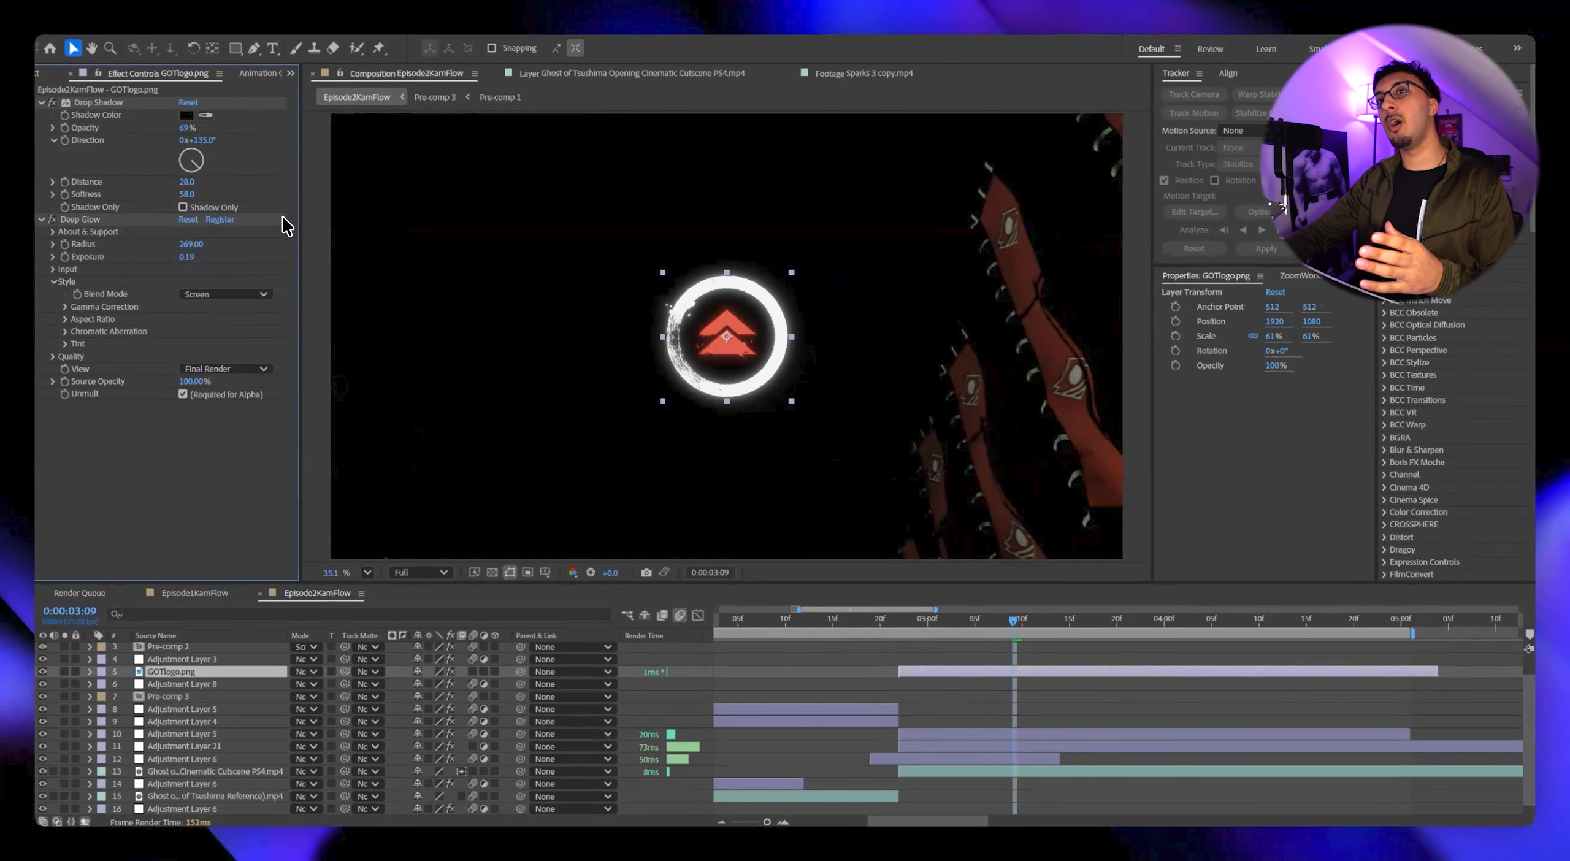
Split the GOTlogo.png layer at 0:00:03:09, delete its earlier part and preview the logo's appearance from the cut.
click(899, 625)
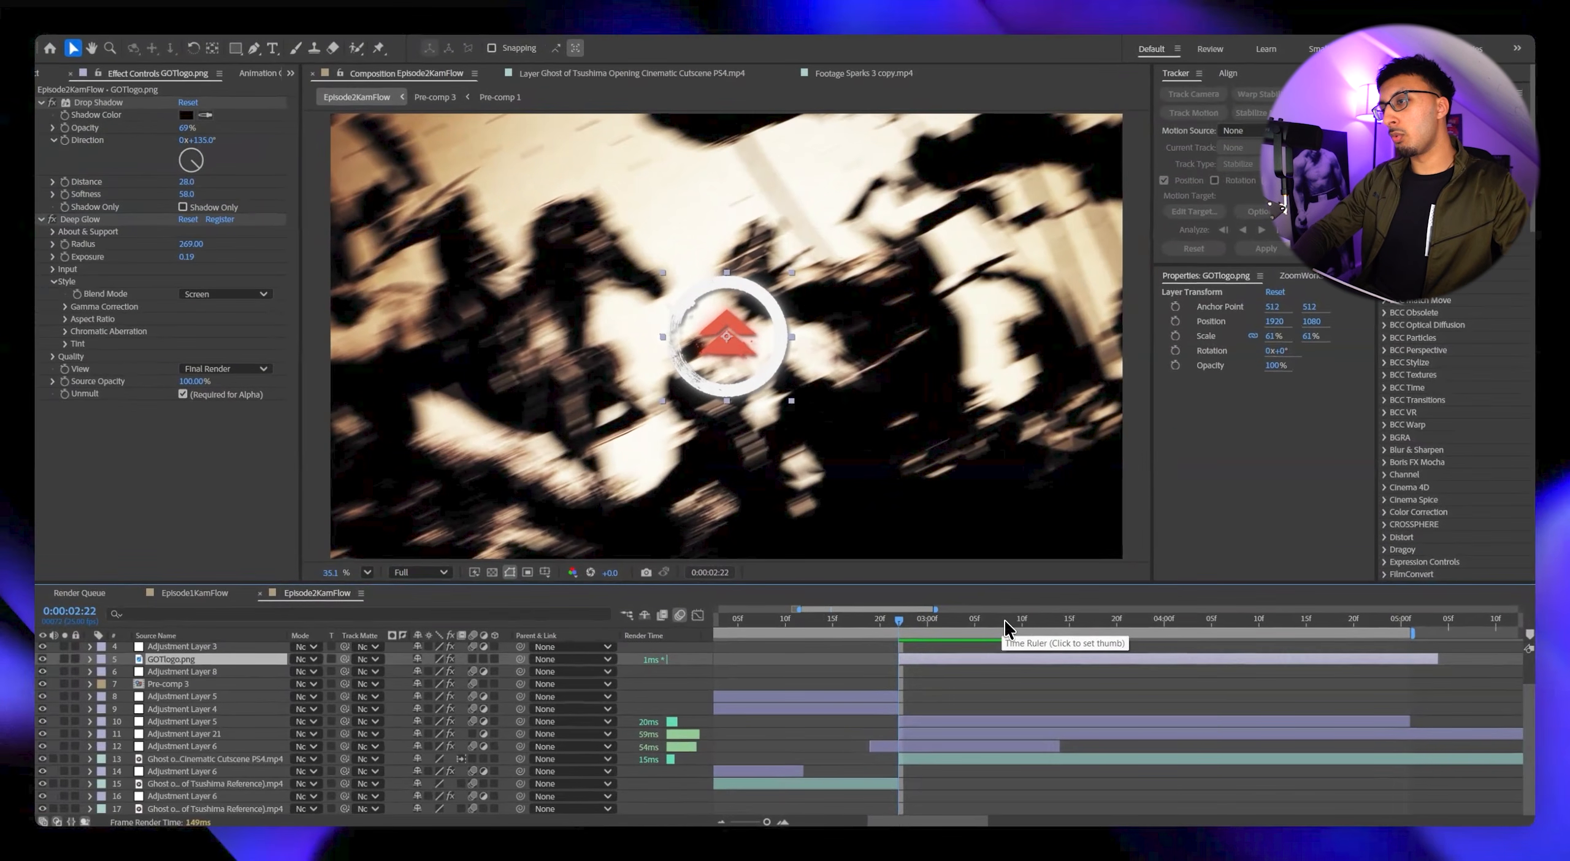
key(space)
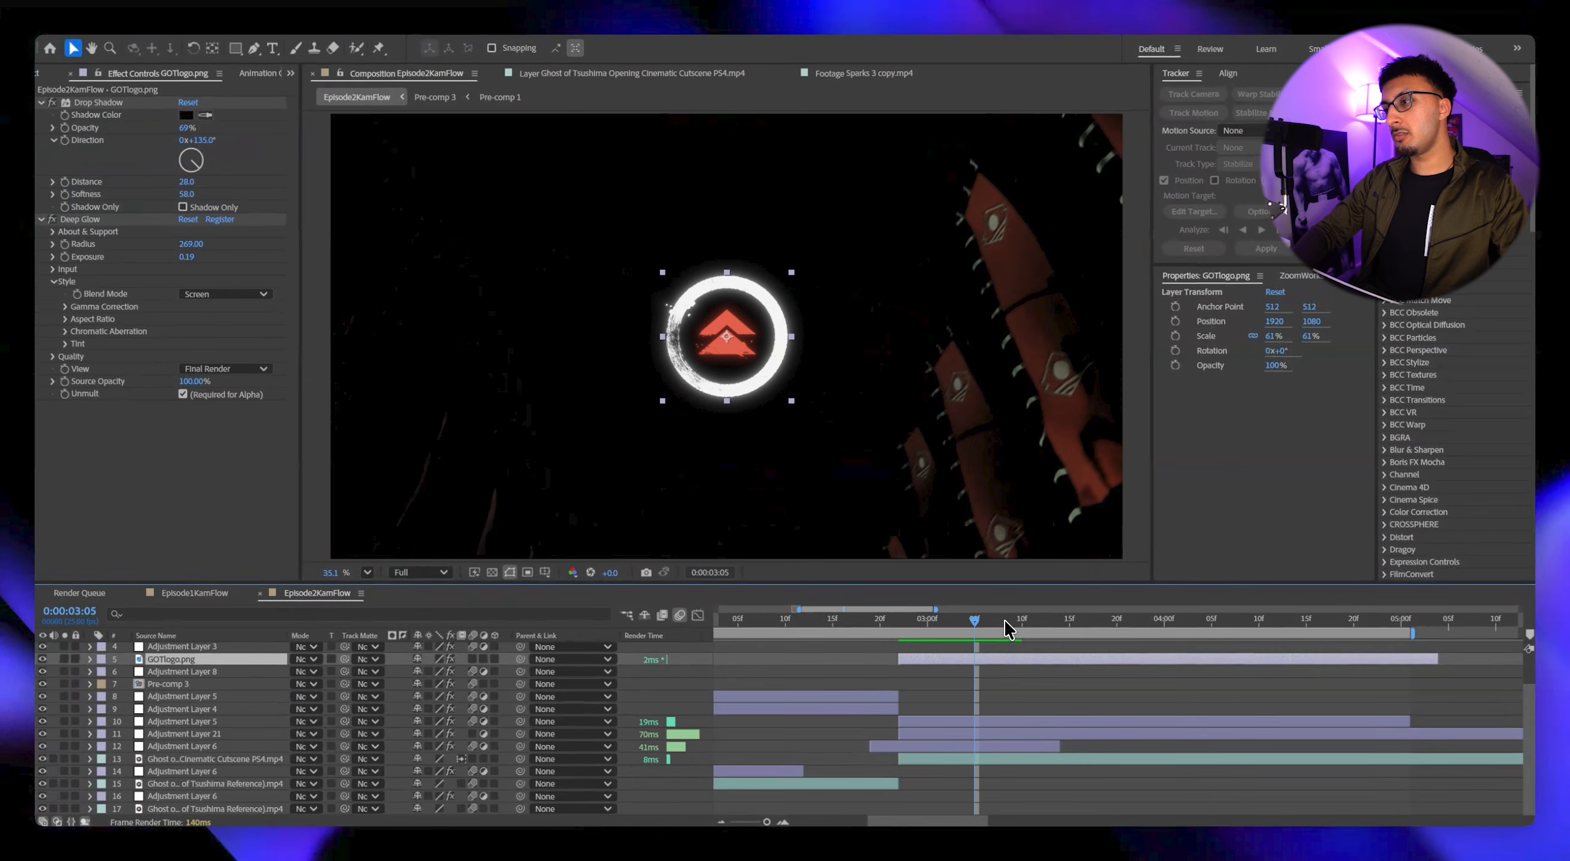
key(ctrl+shift+d)
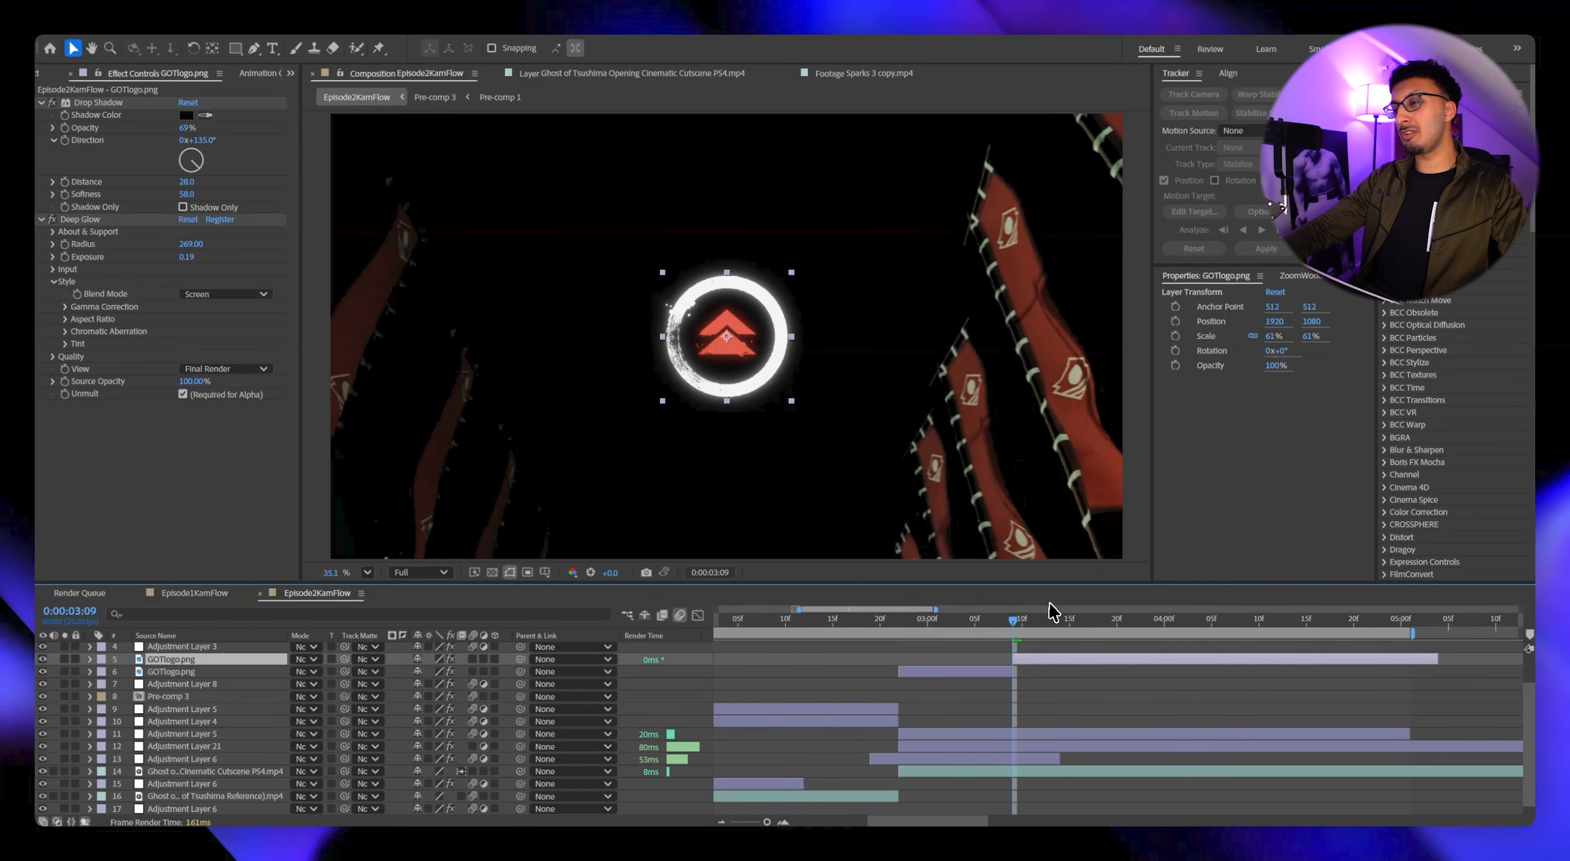
click(989, 671)
key(Delete)
drag(969, 619, 906, 613)
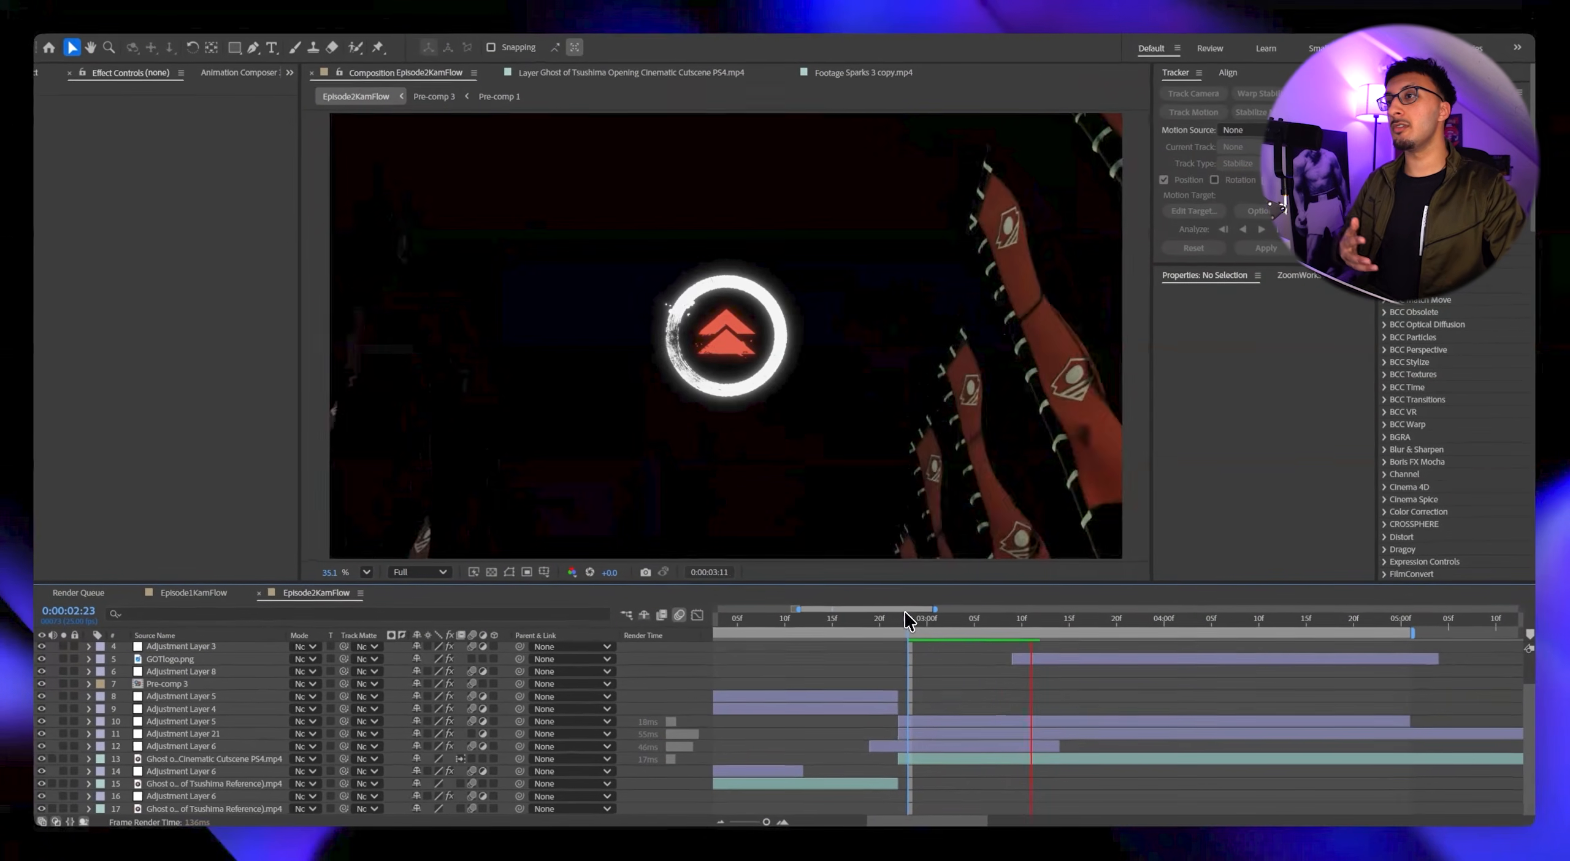
key(space)
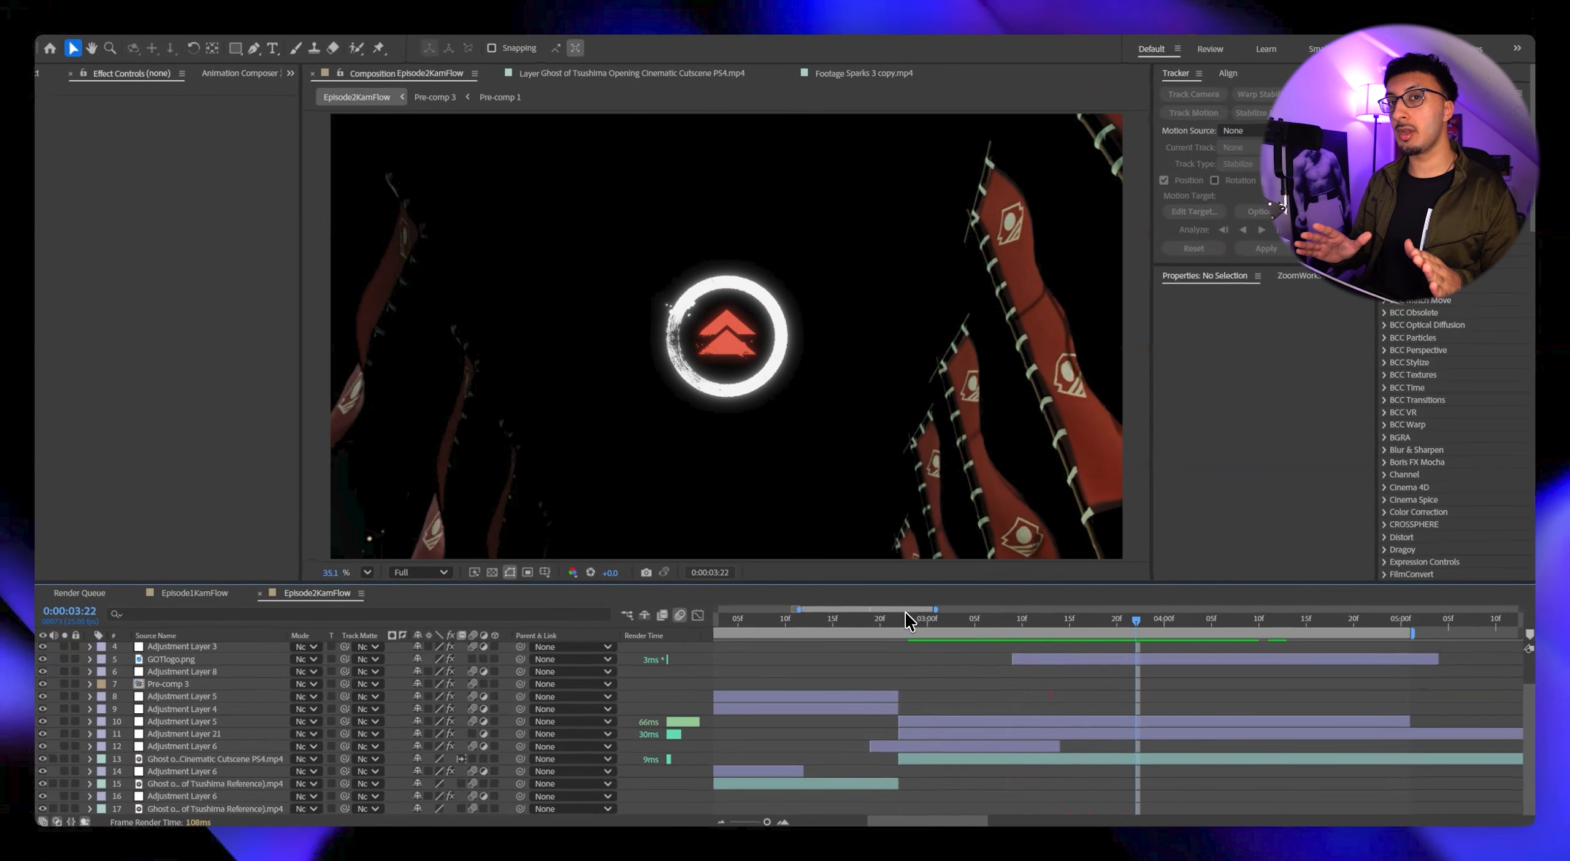
Set the S_Hotspots Threshold on the flicker adjustment layer to 0.16 at 0:00:03:22 and scrub through the clip.
scroll(962, 754, up, 2)
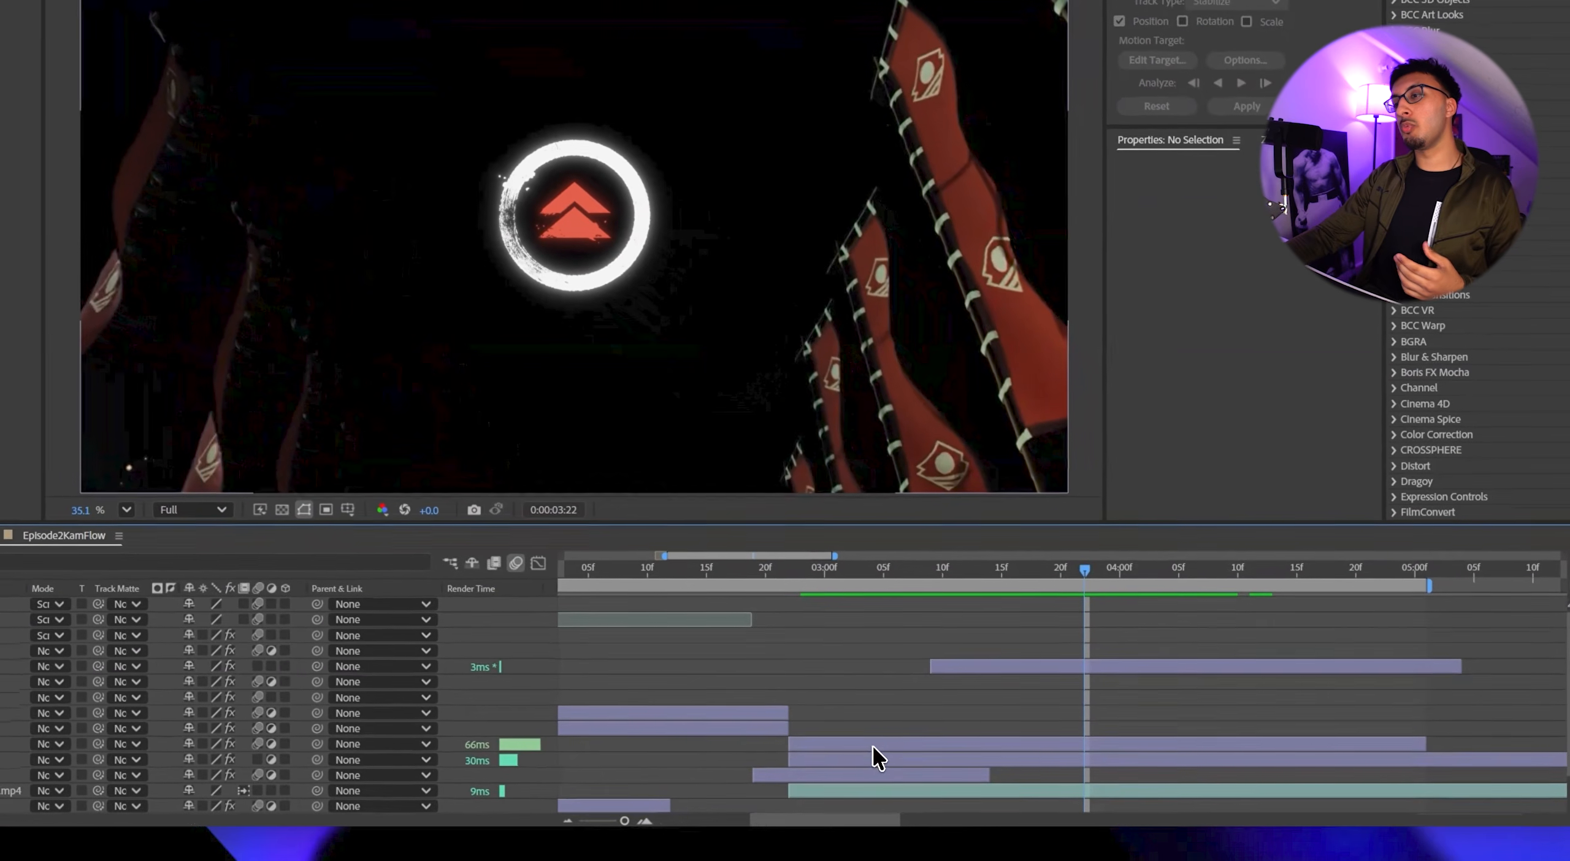
click(873, 744)
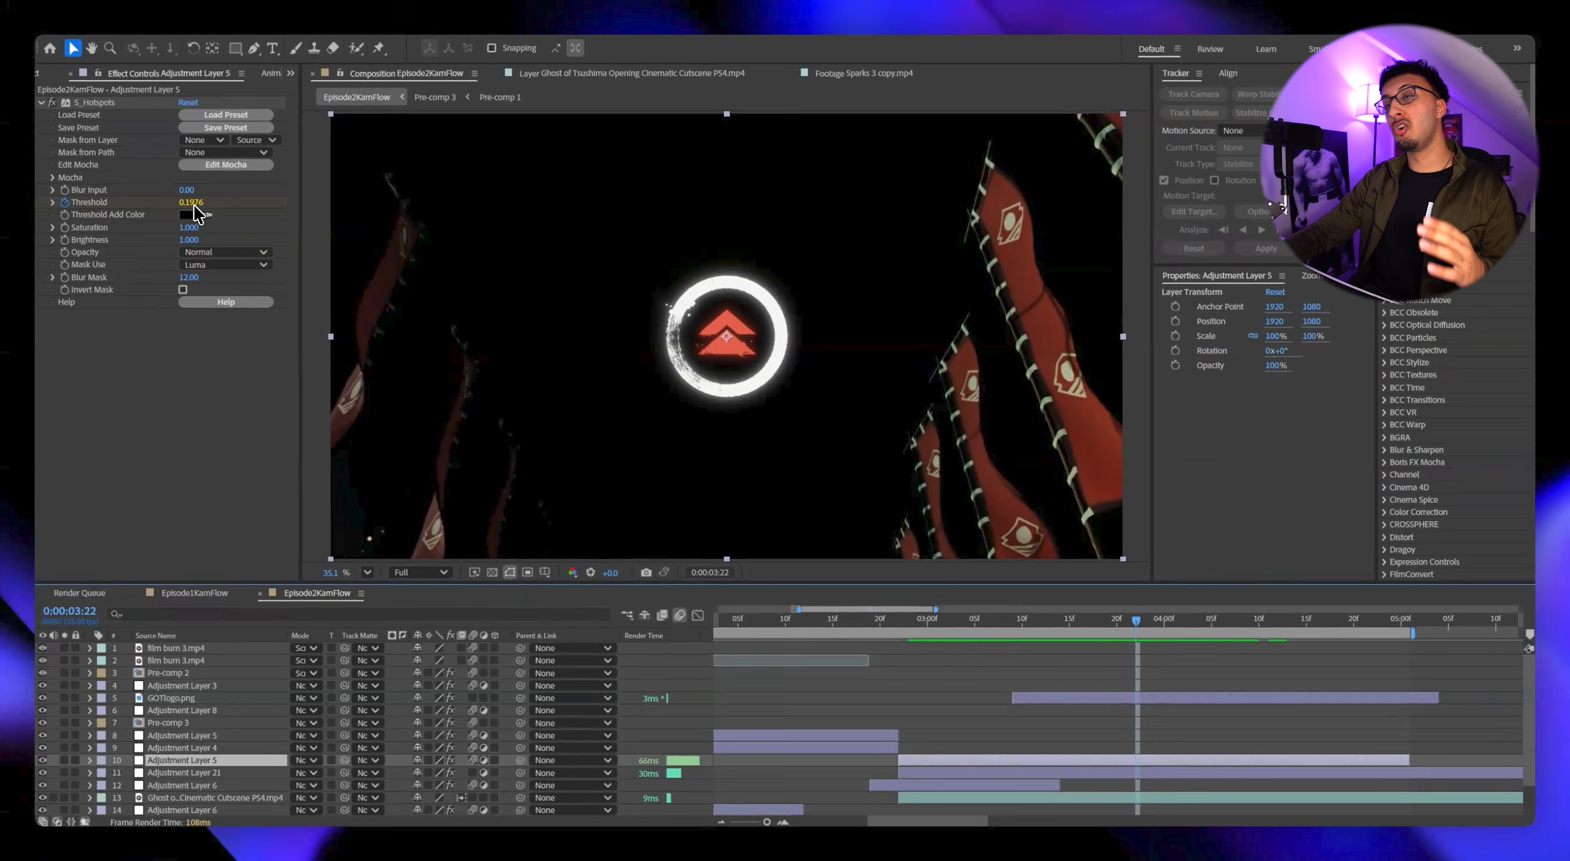
drag(197, 203, 191, 204)
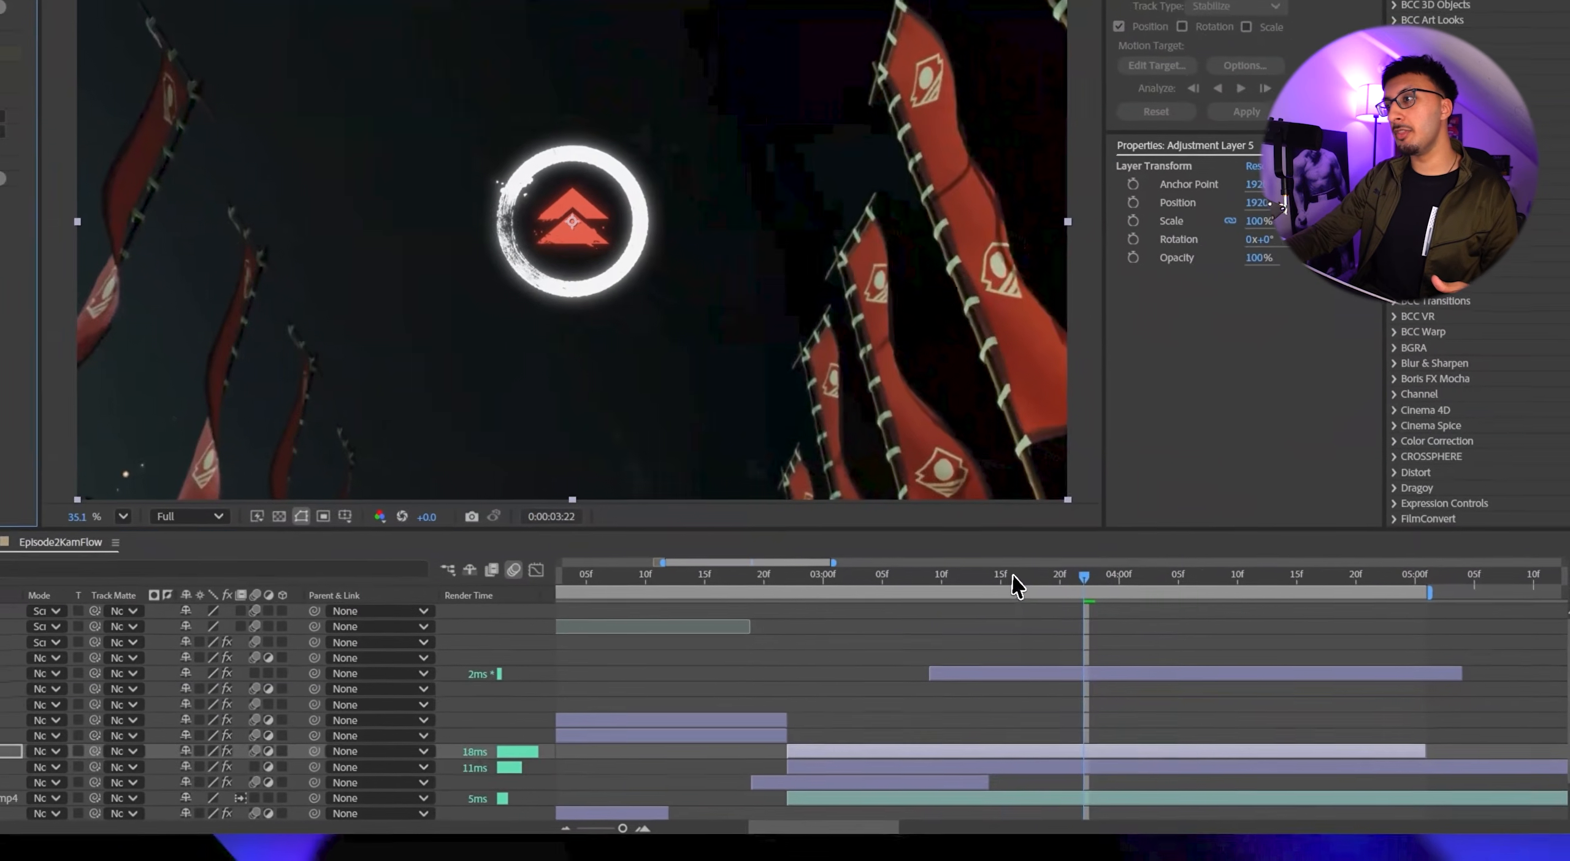
drag(1337, 768, 1218, 783)
drag(897, 595, 1057, 594)
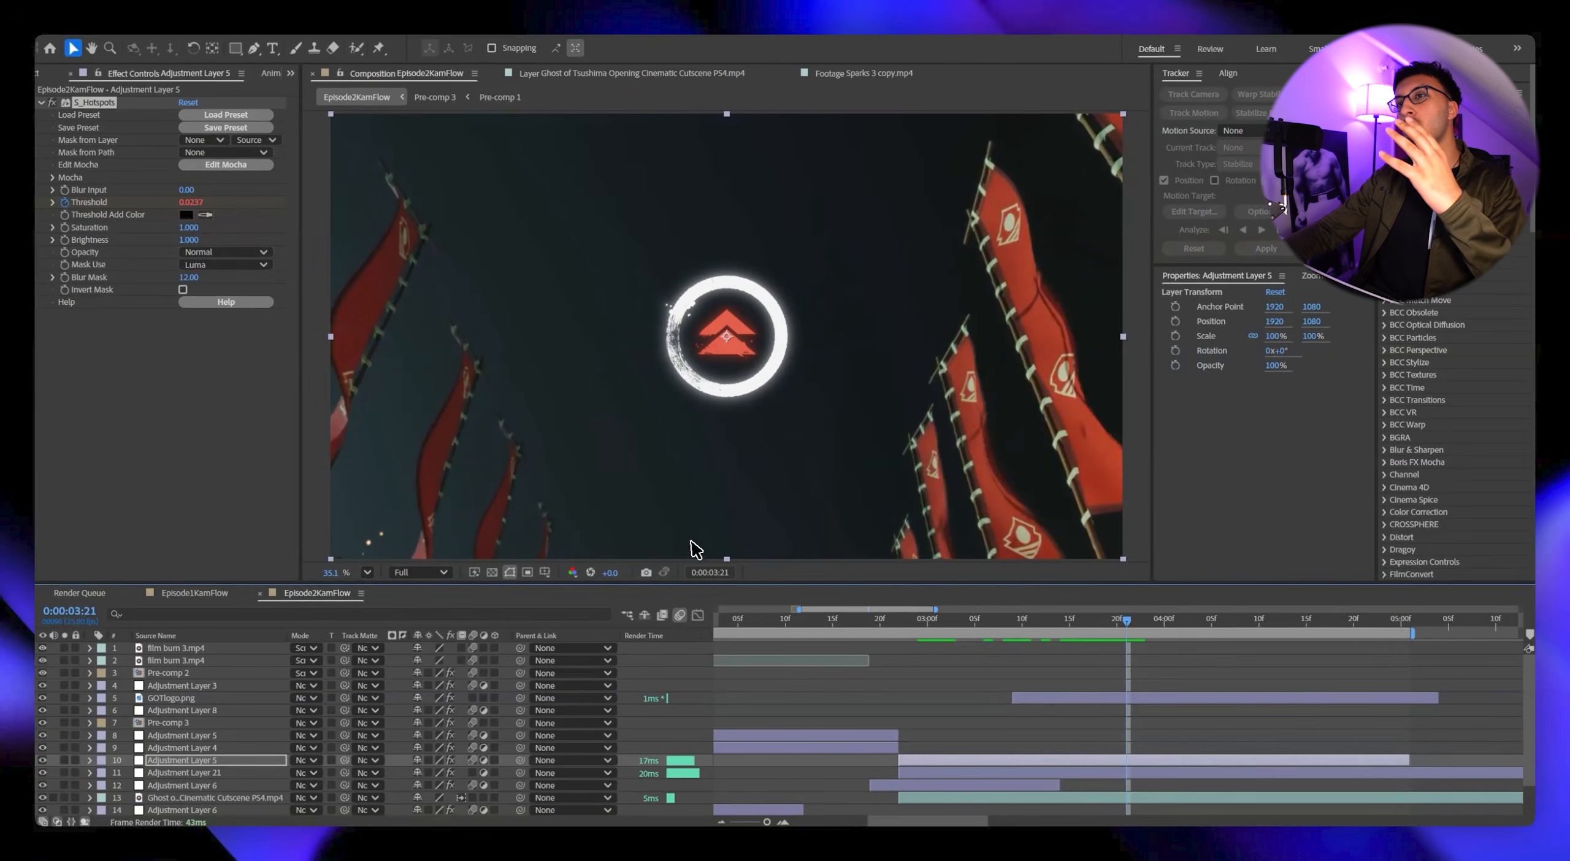
click(908, 625)
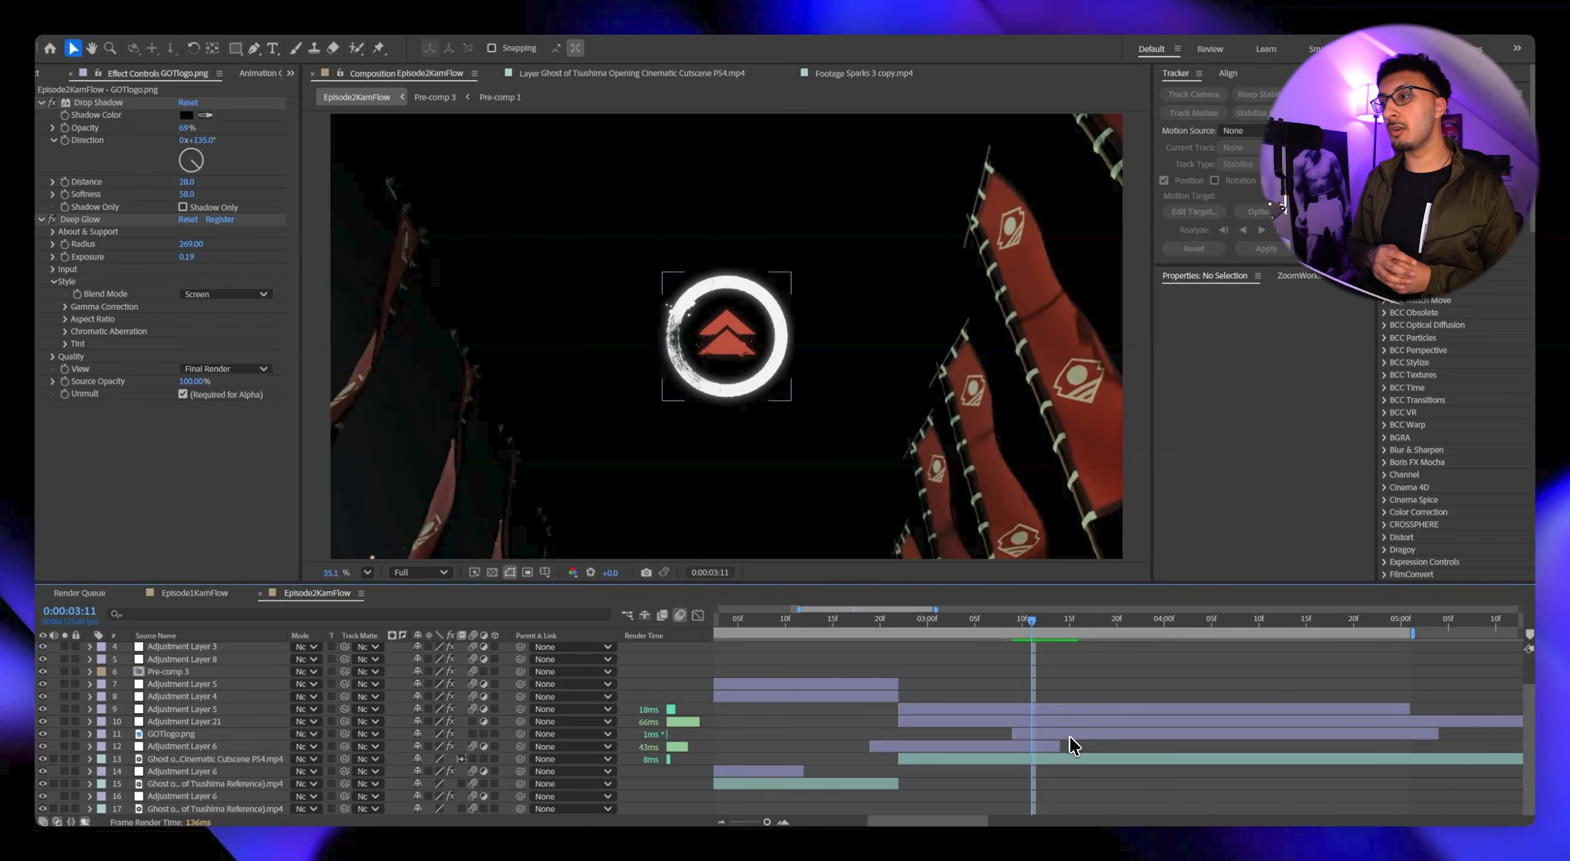
Create an adjustment layer above the S_Hotspots layer and apply the Noise HLS effect to it.
click(992, 722)
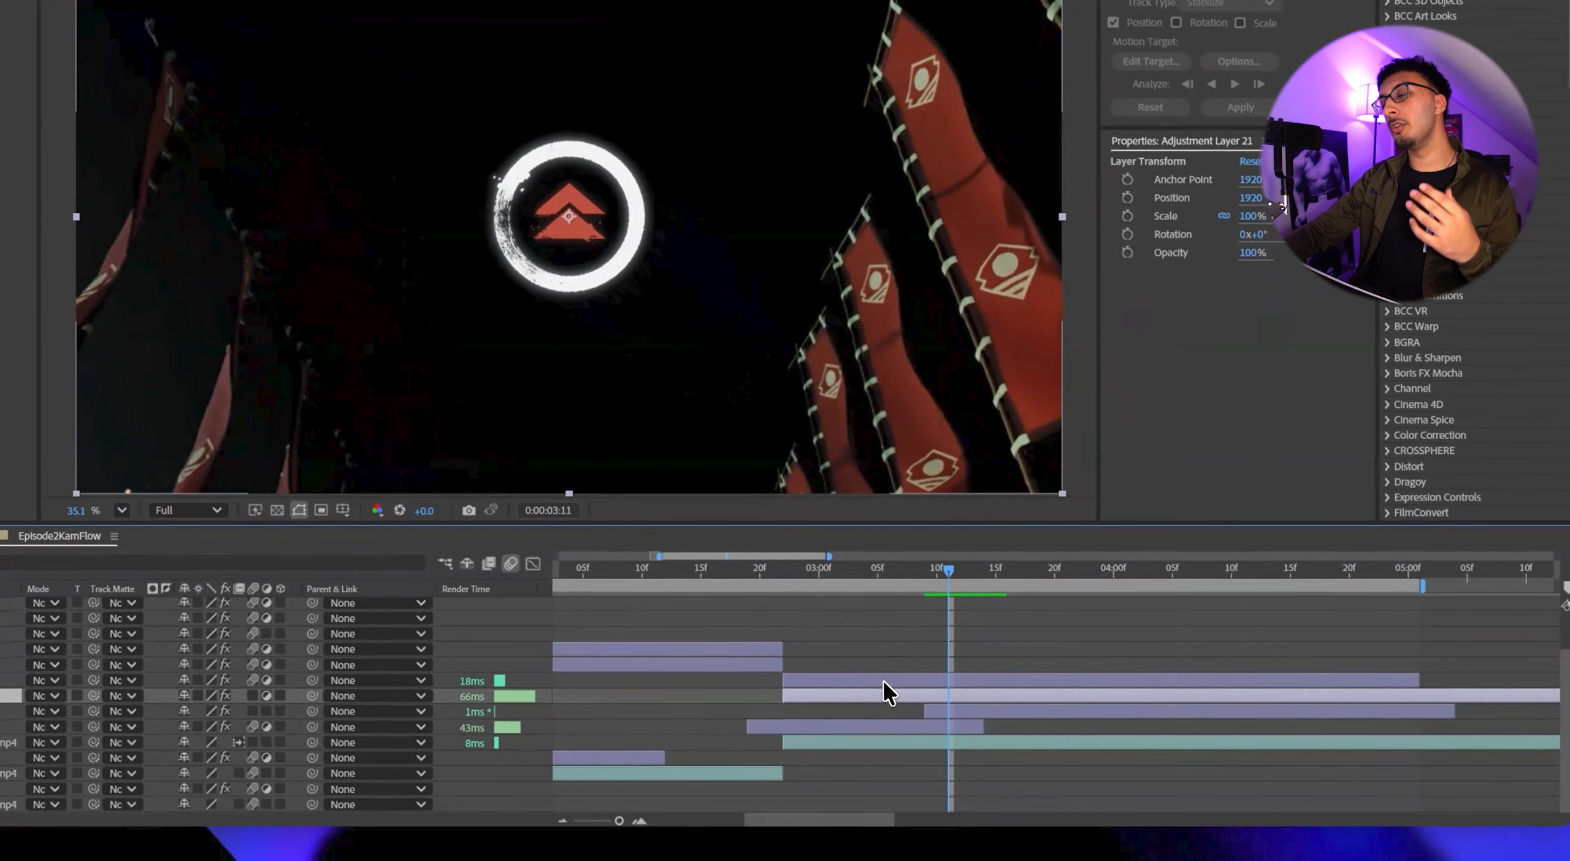
click(881, 678)
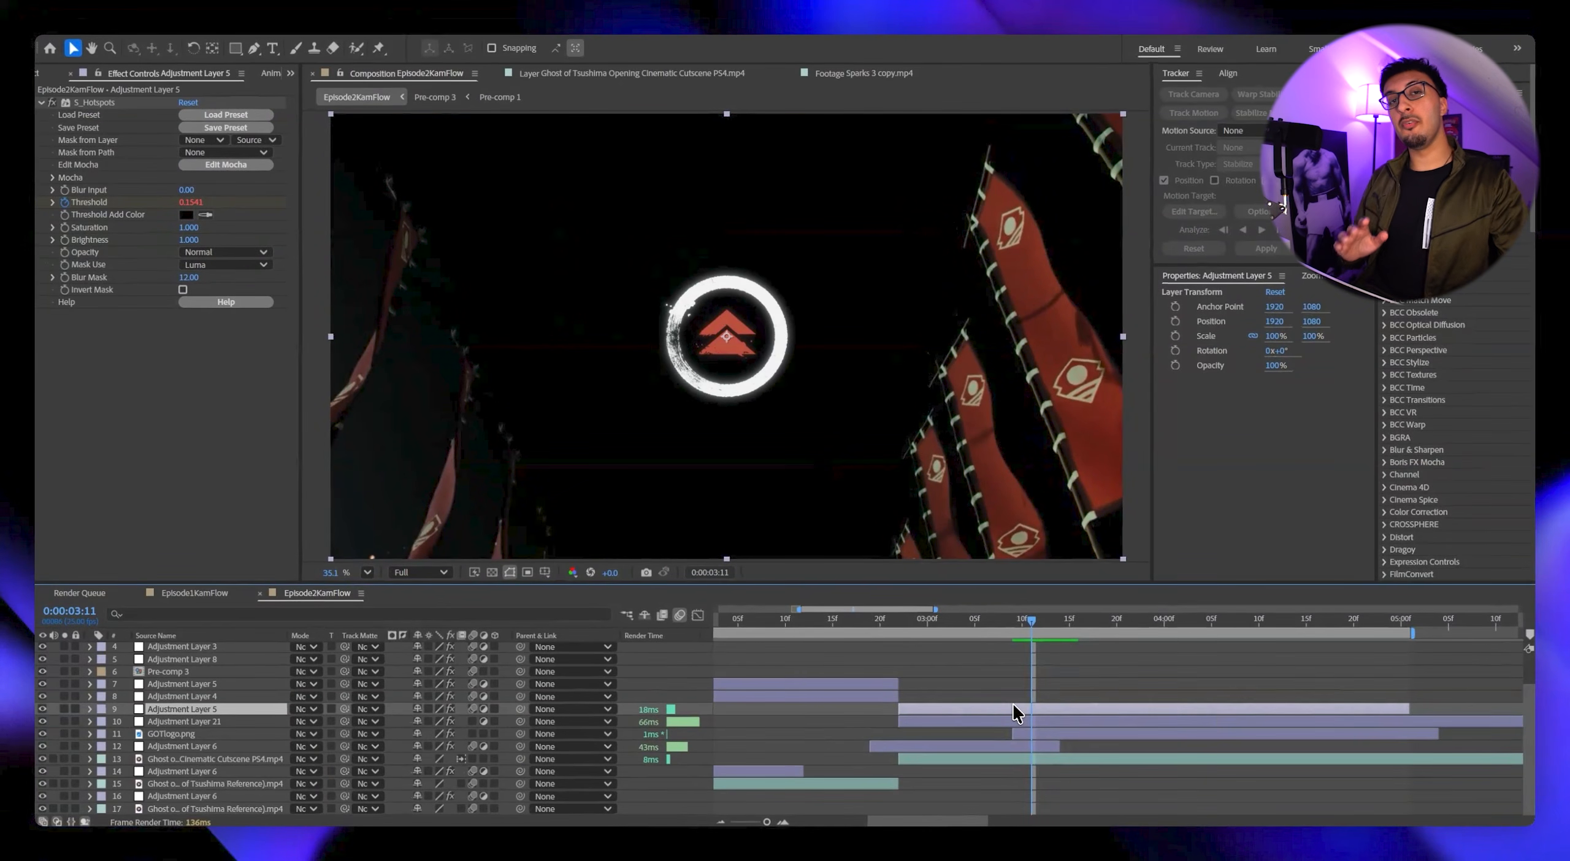
key(ctrl+alt+y)
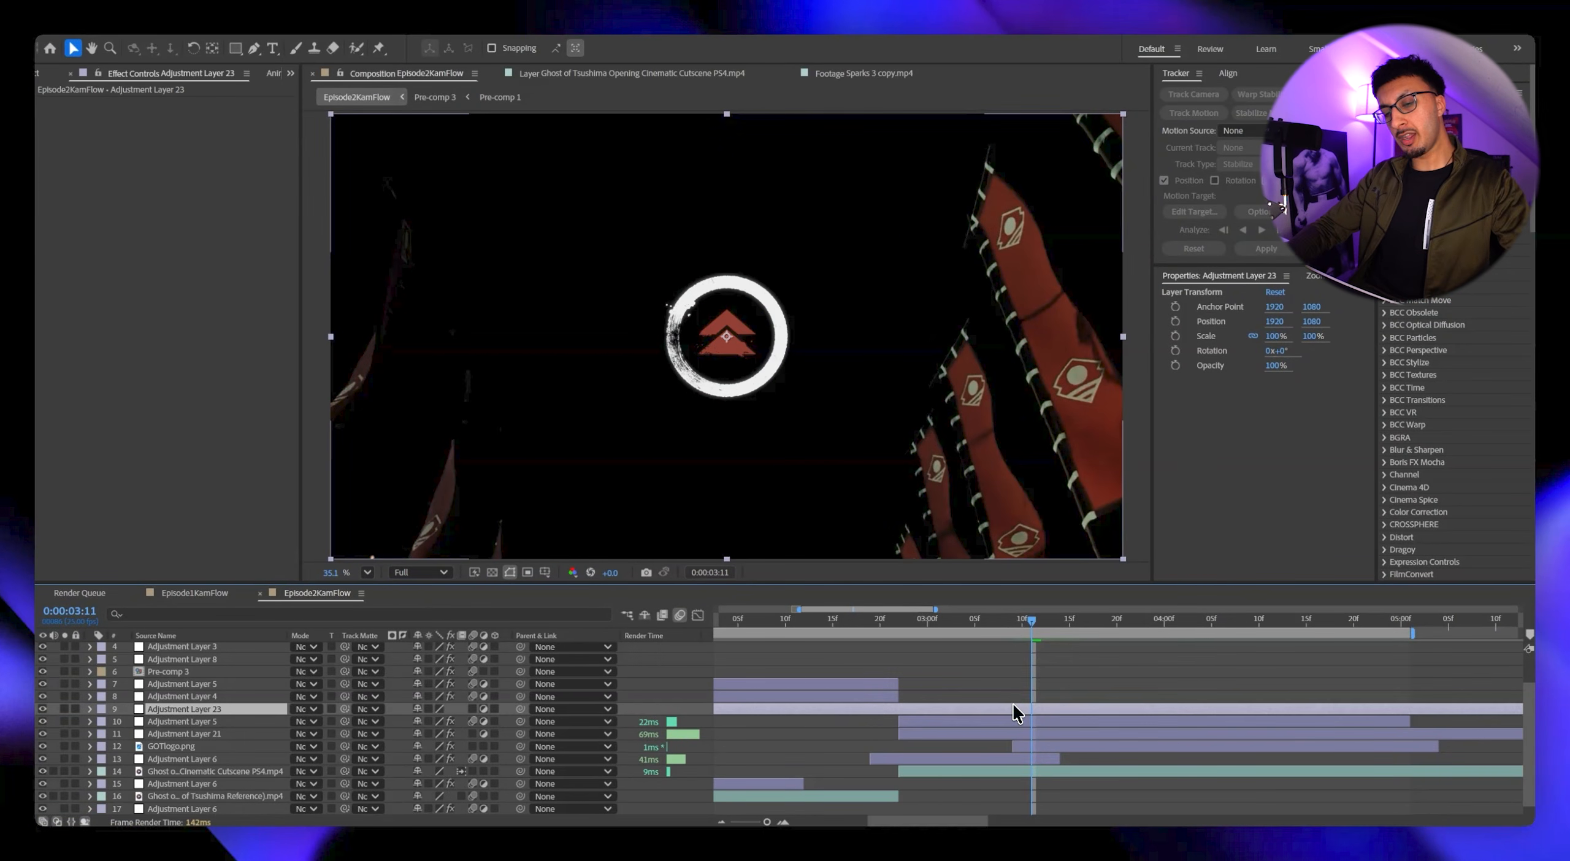
key(ctrl+space)
text(noise)
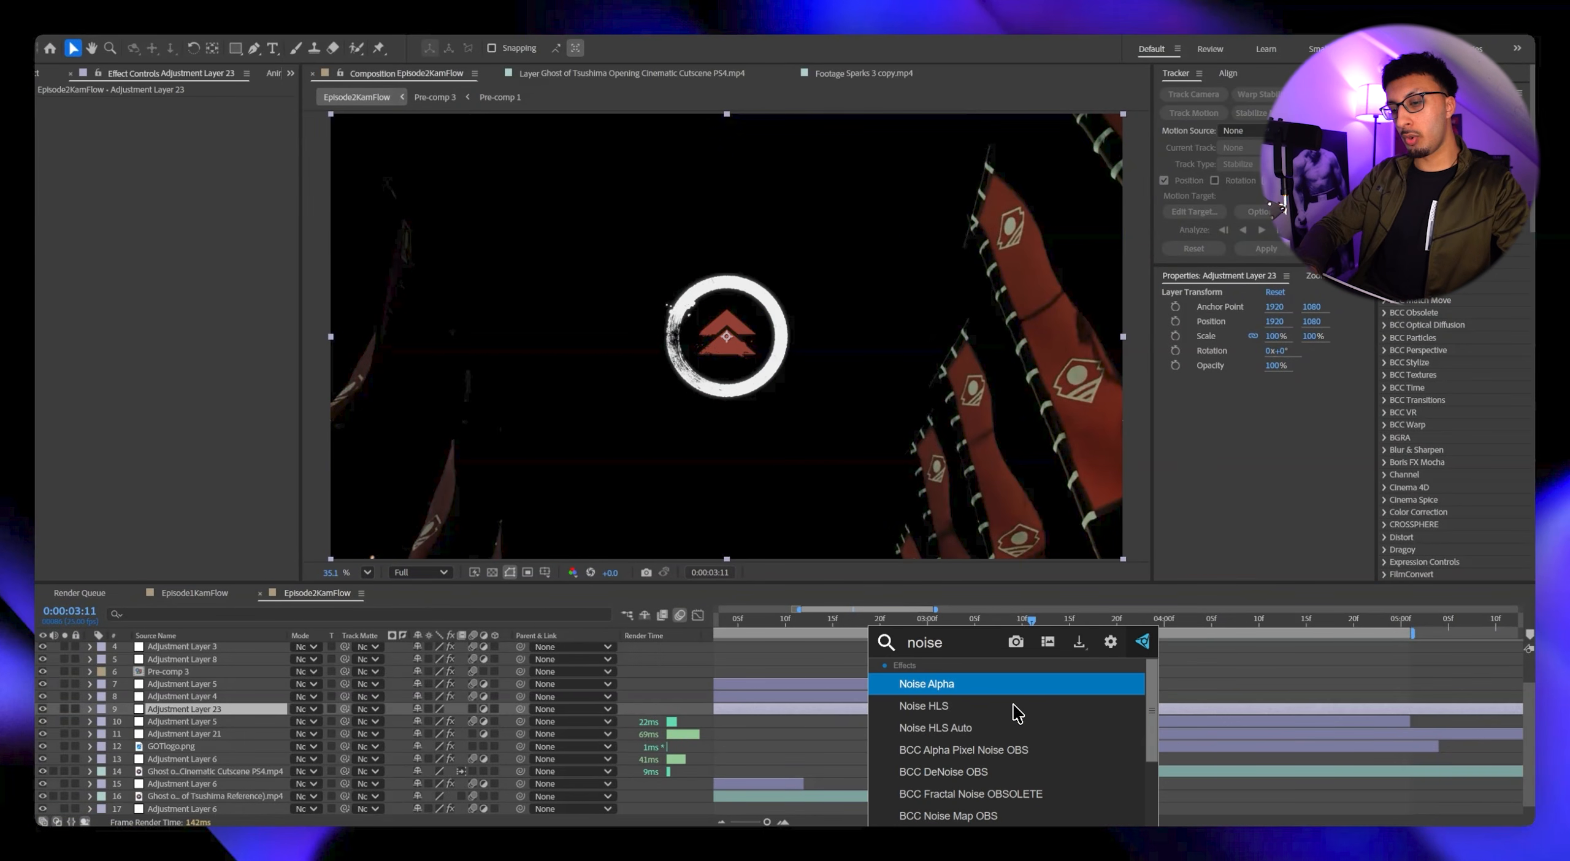
text( hls)
key(Return)
click(1096, 627)
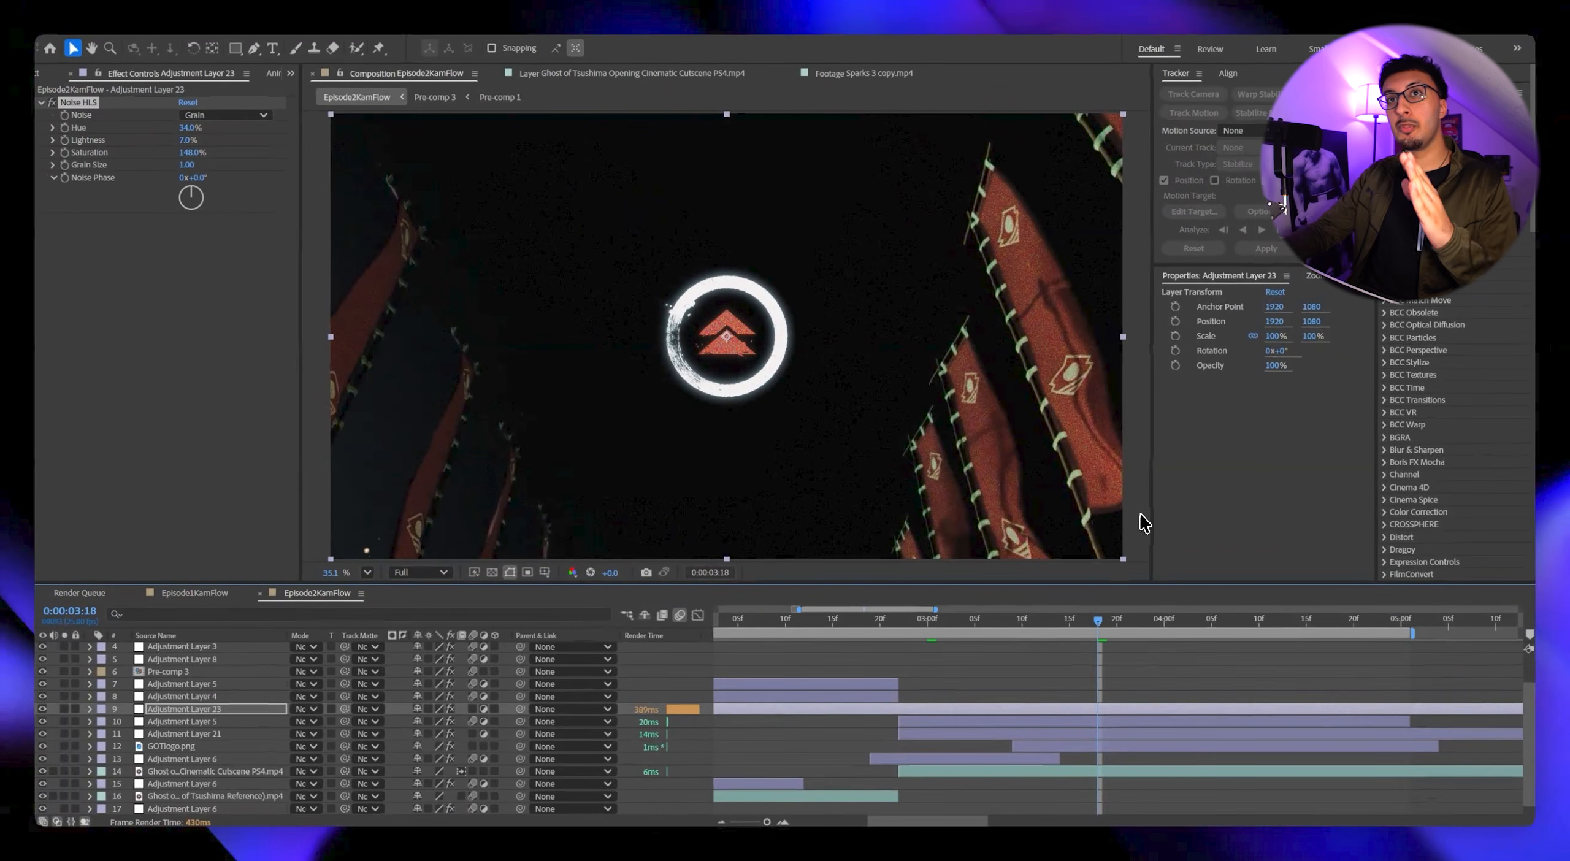
Look through the Noise HLS noise types, keeping Grain, and examine the grain on the logo up close.
click(240, 115)
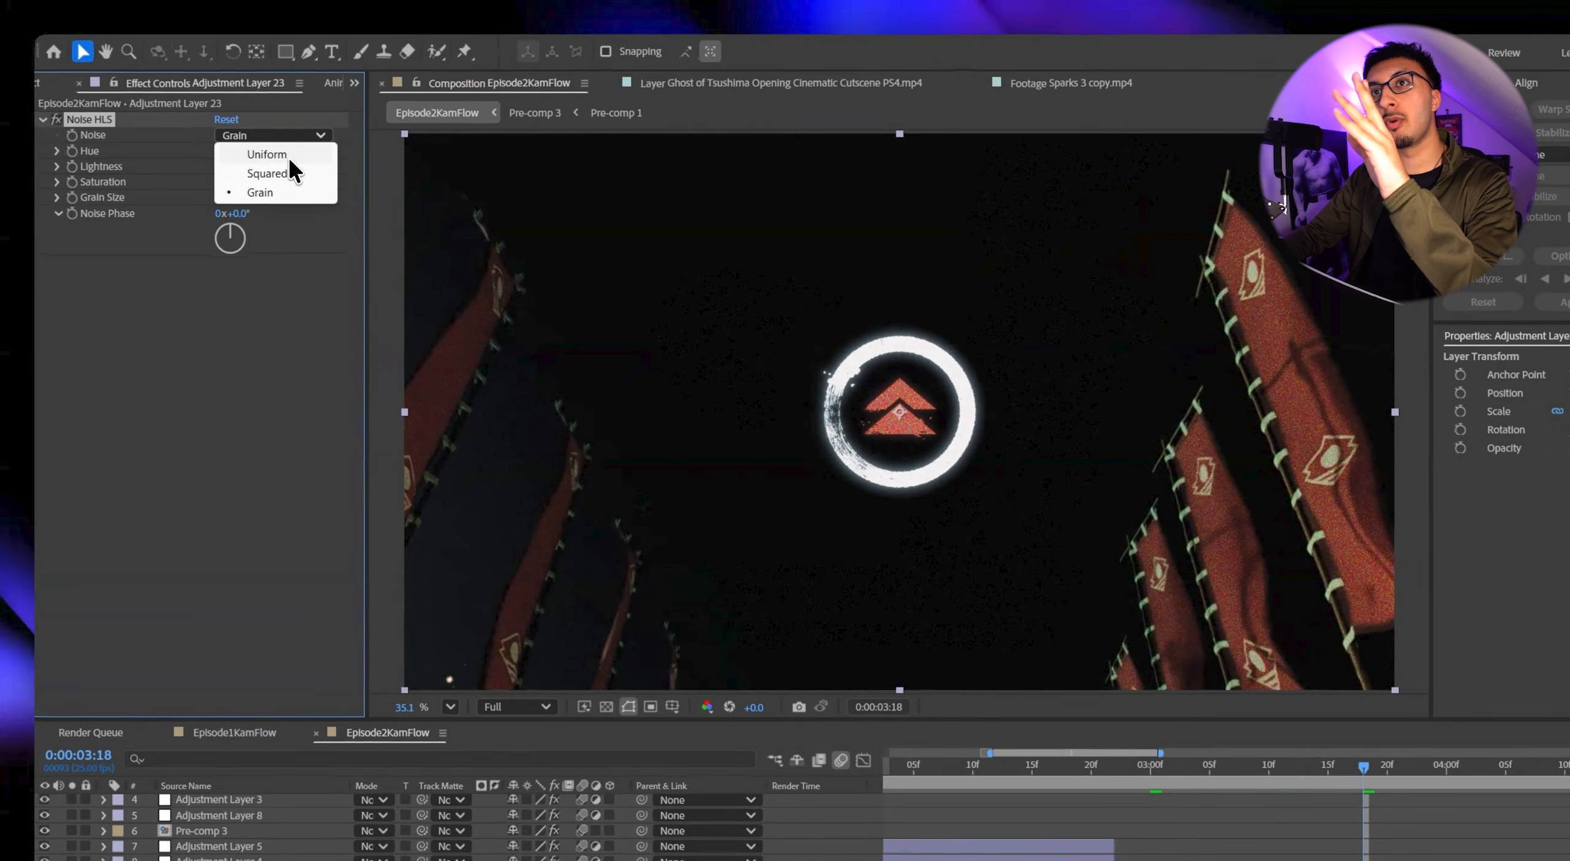
click(258, 312)
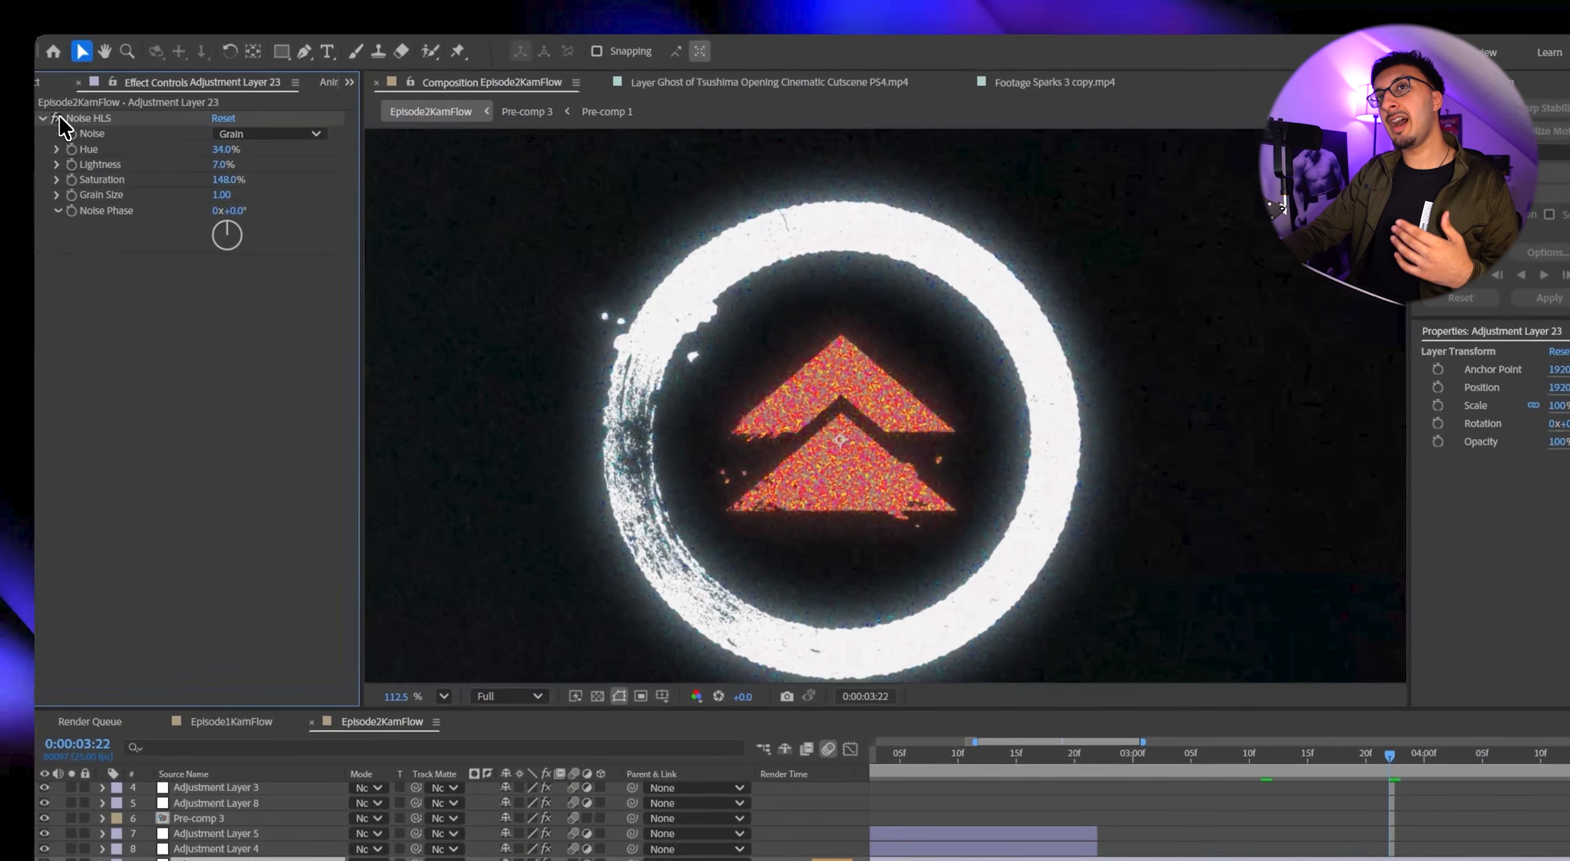
scroll(739, 373, down, 2)
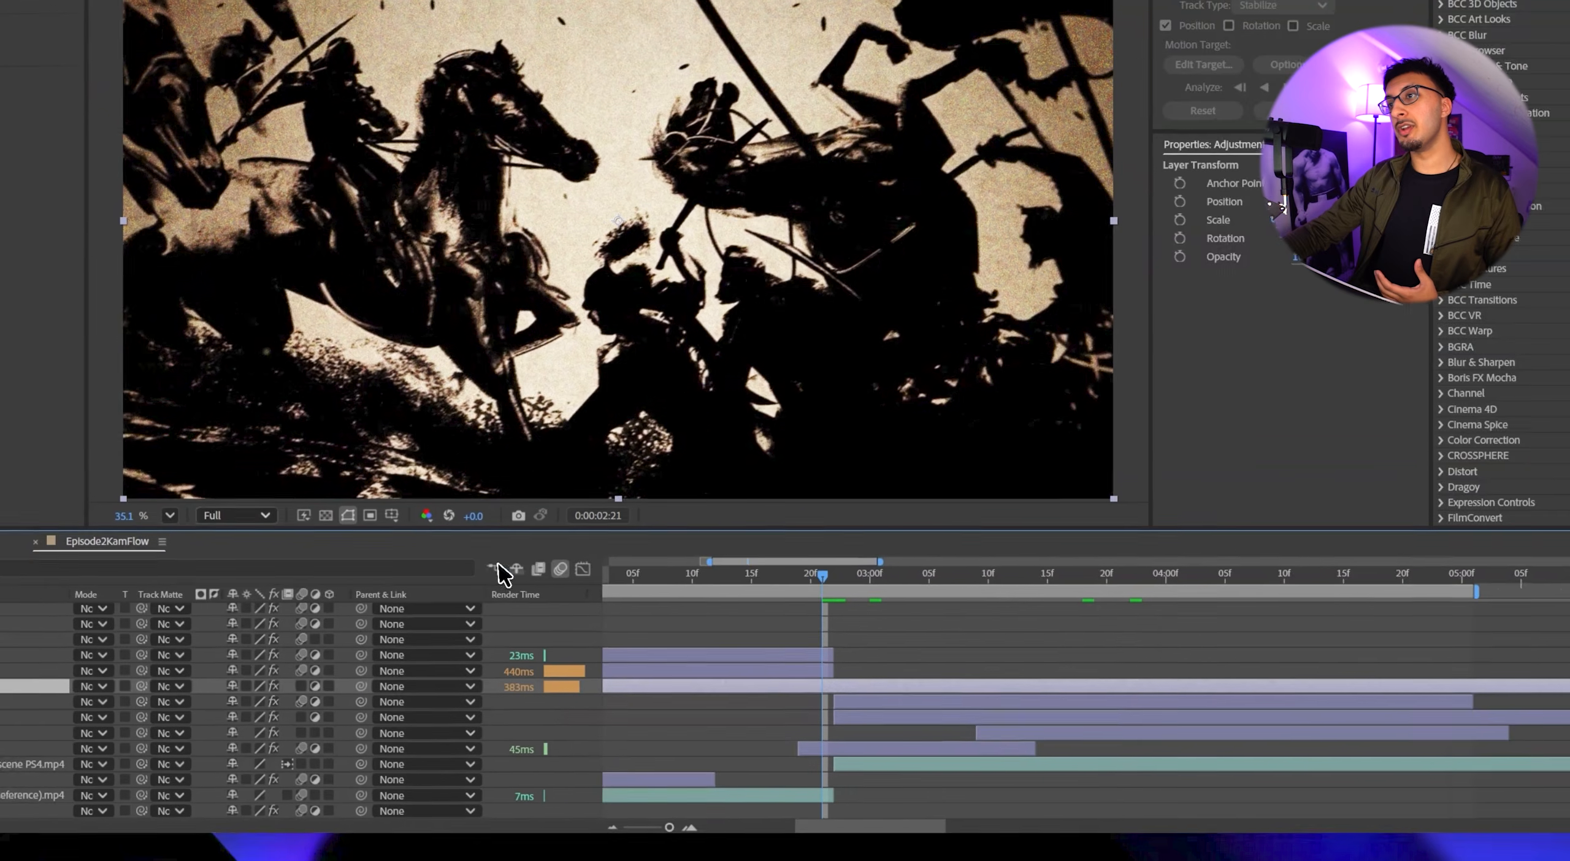
Set the composition preview resolution to Quarter and scrub around the cut at 0:00:02:22.
click(211, 516)
click(522, 639)
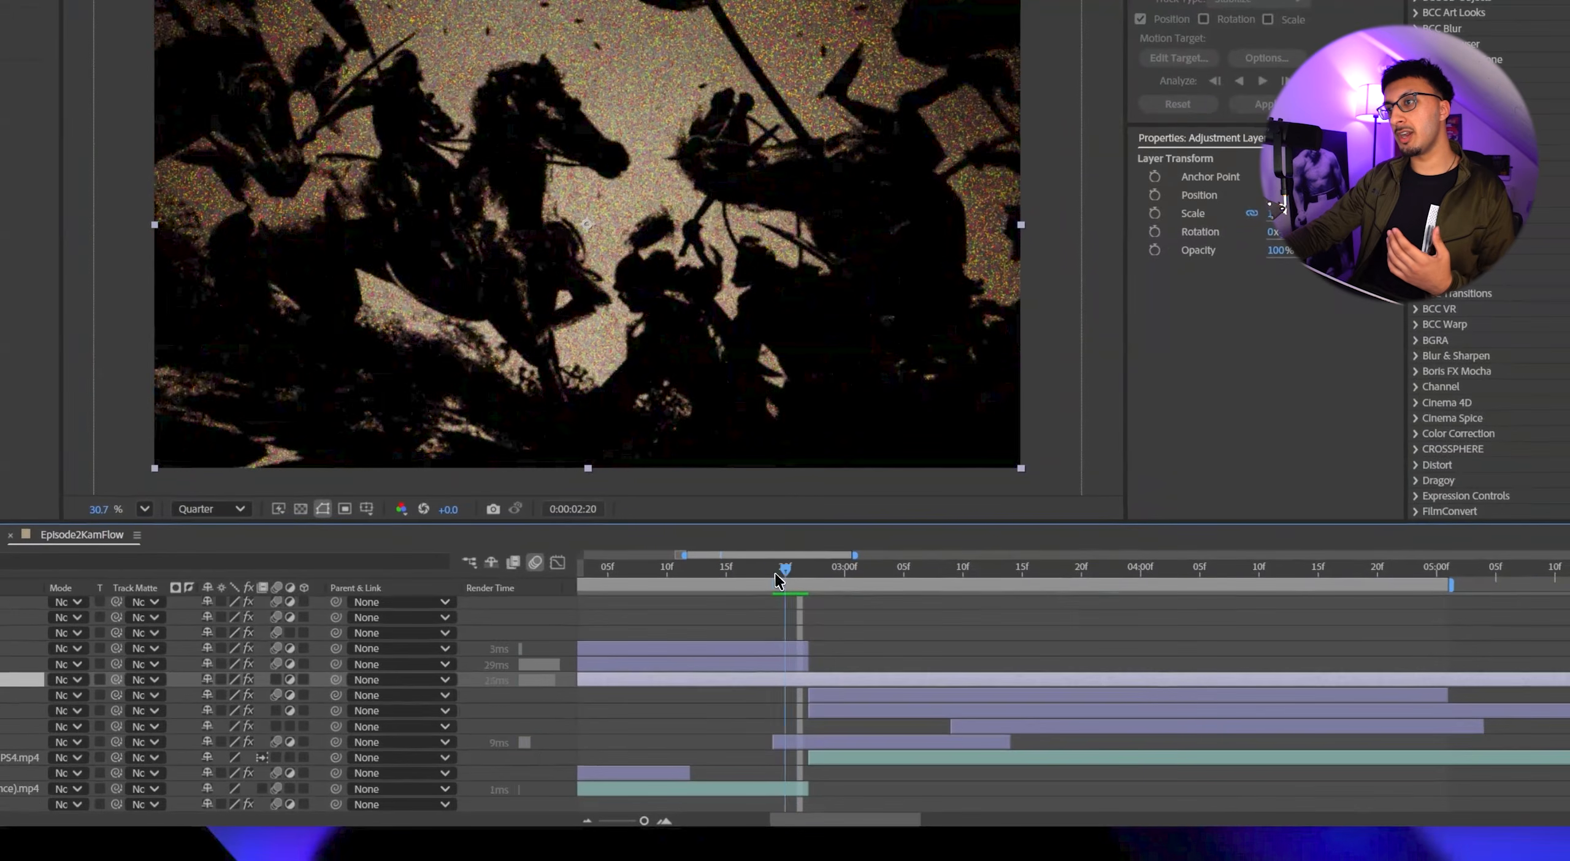
mouse_move(779, 579)
mouse_down()
mouse_move(825, 586)
mouse_move(765, 582)
mouse_move(810, 586)
mouse_up()
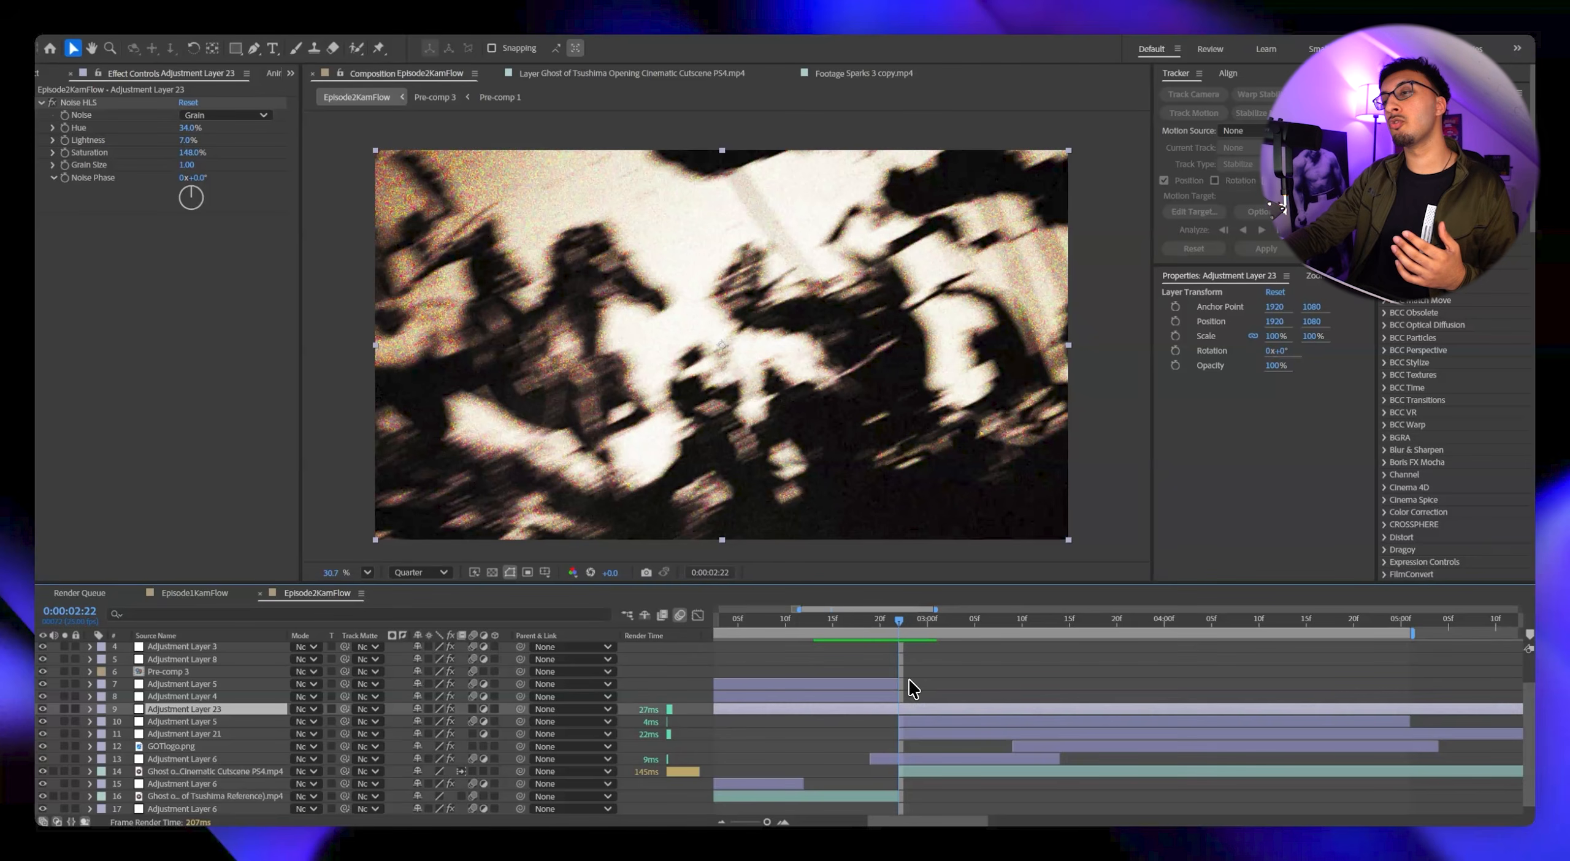
Trim the noise adjustment layer to start at 0:00:02:22 and move it above the previous clip's two adjustment layers.
click(904, 682)
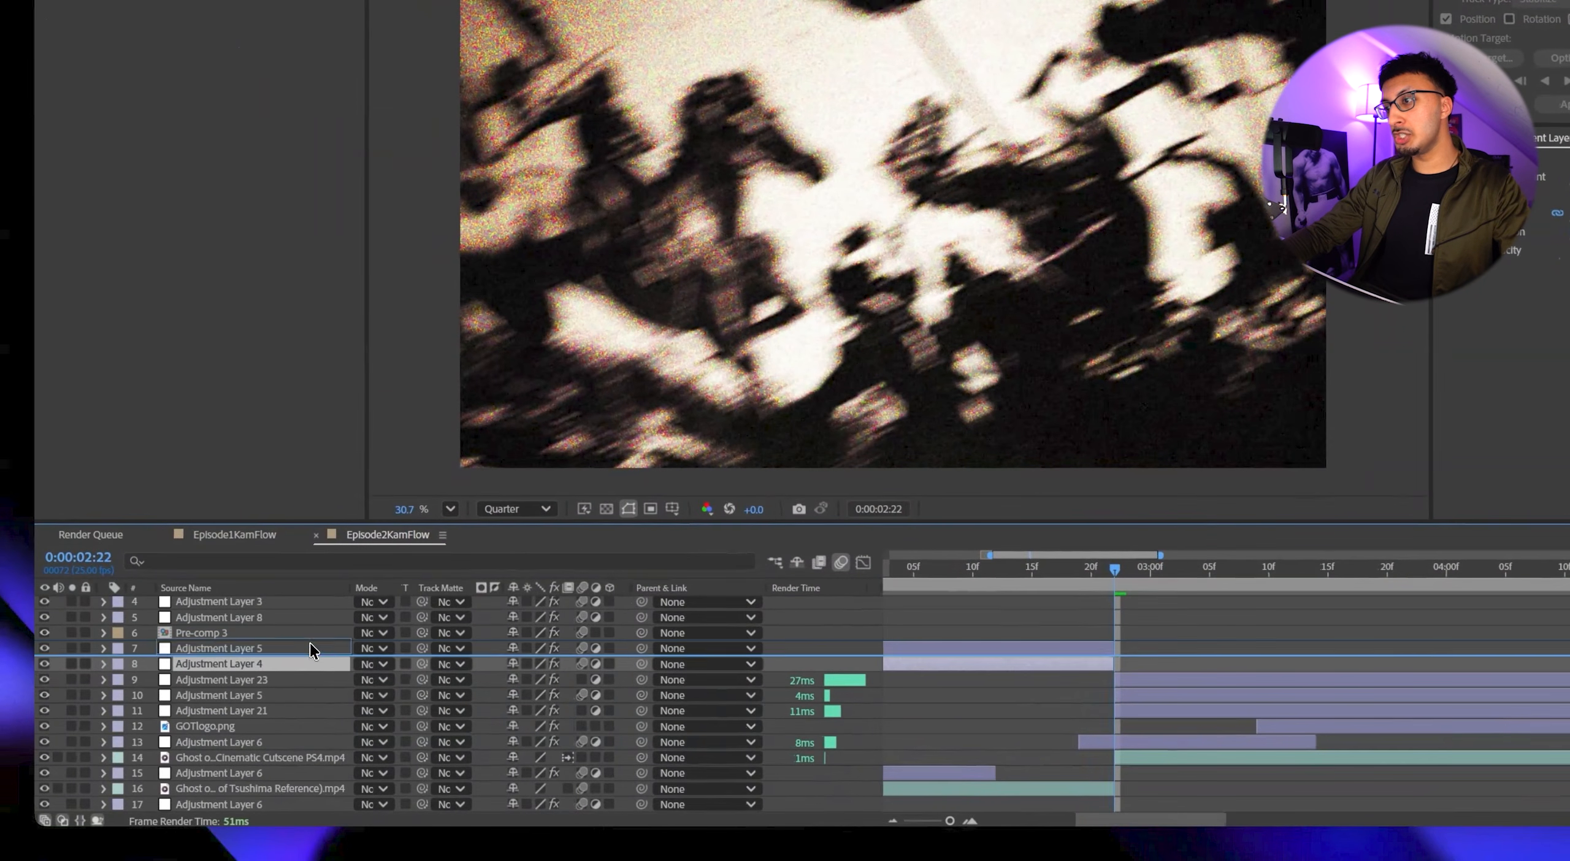
click(251, 699)
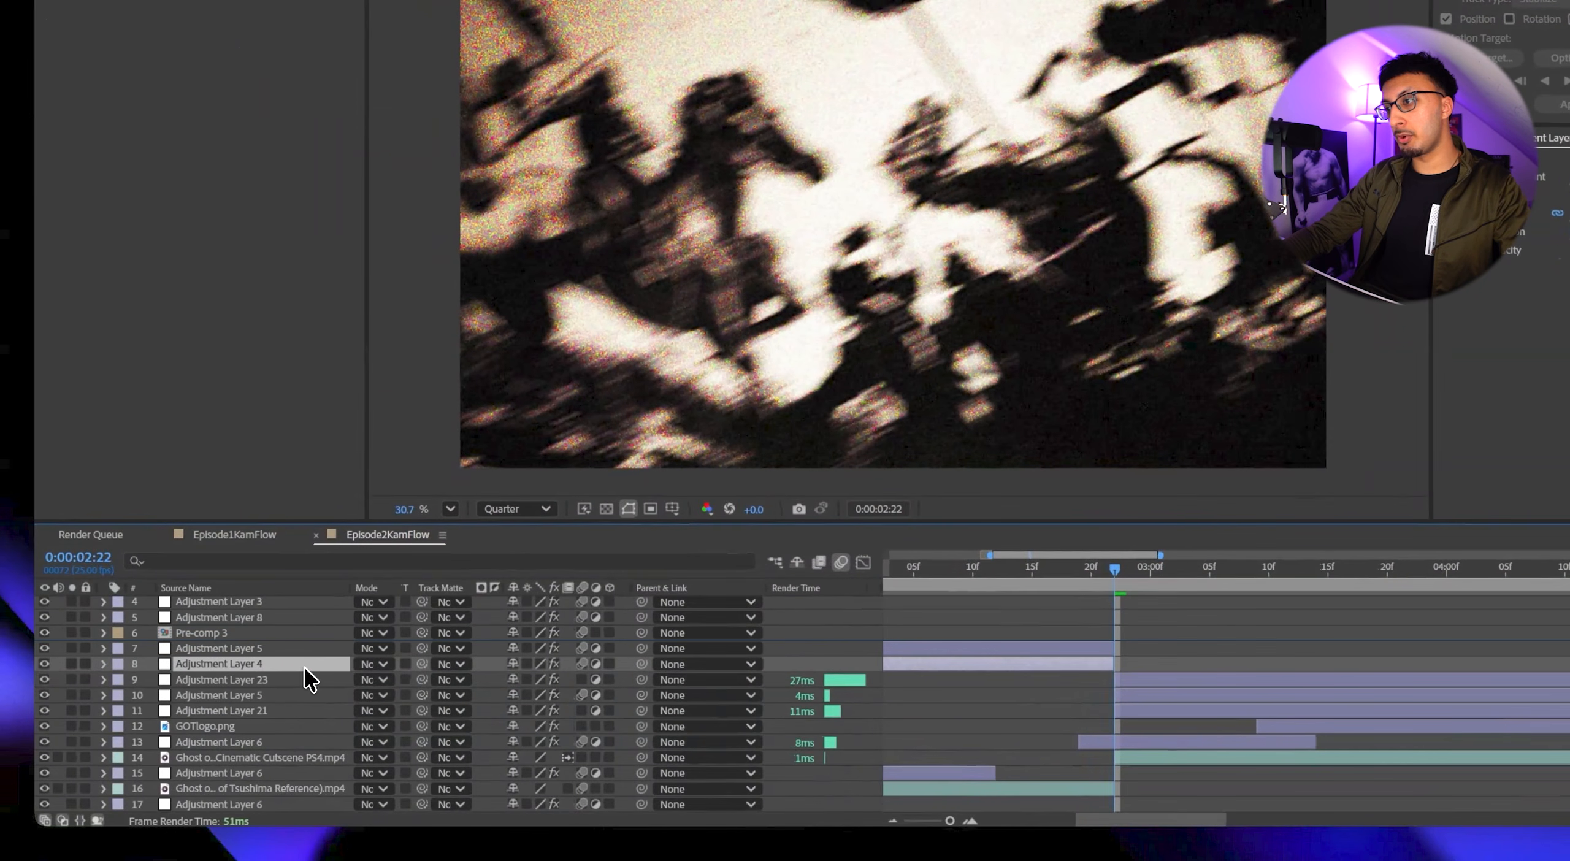
drag(306, 681, 308, 647)
Create an adjustment layer above the previous clip's two adjustment layers, below the noise layer, and apply the Minimax effect to it.
click(1110, 666)
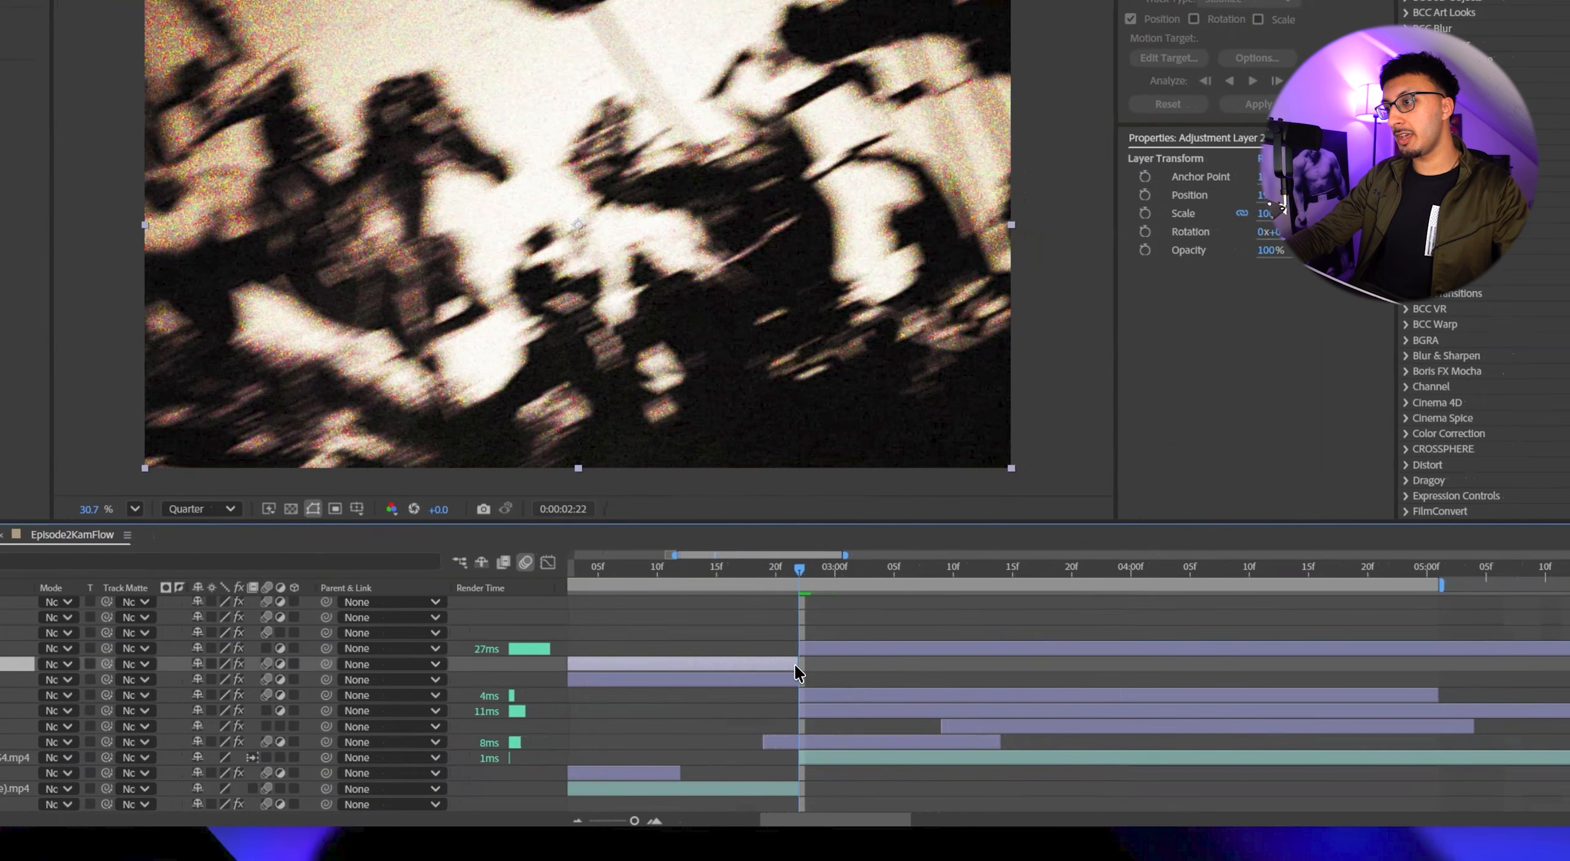
key(ctrl+alt+y)
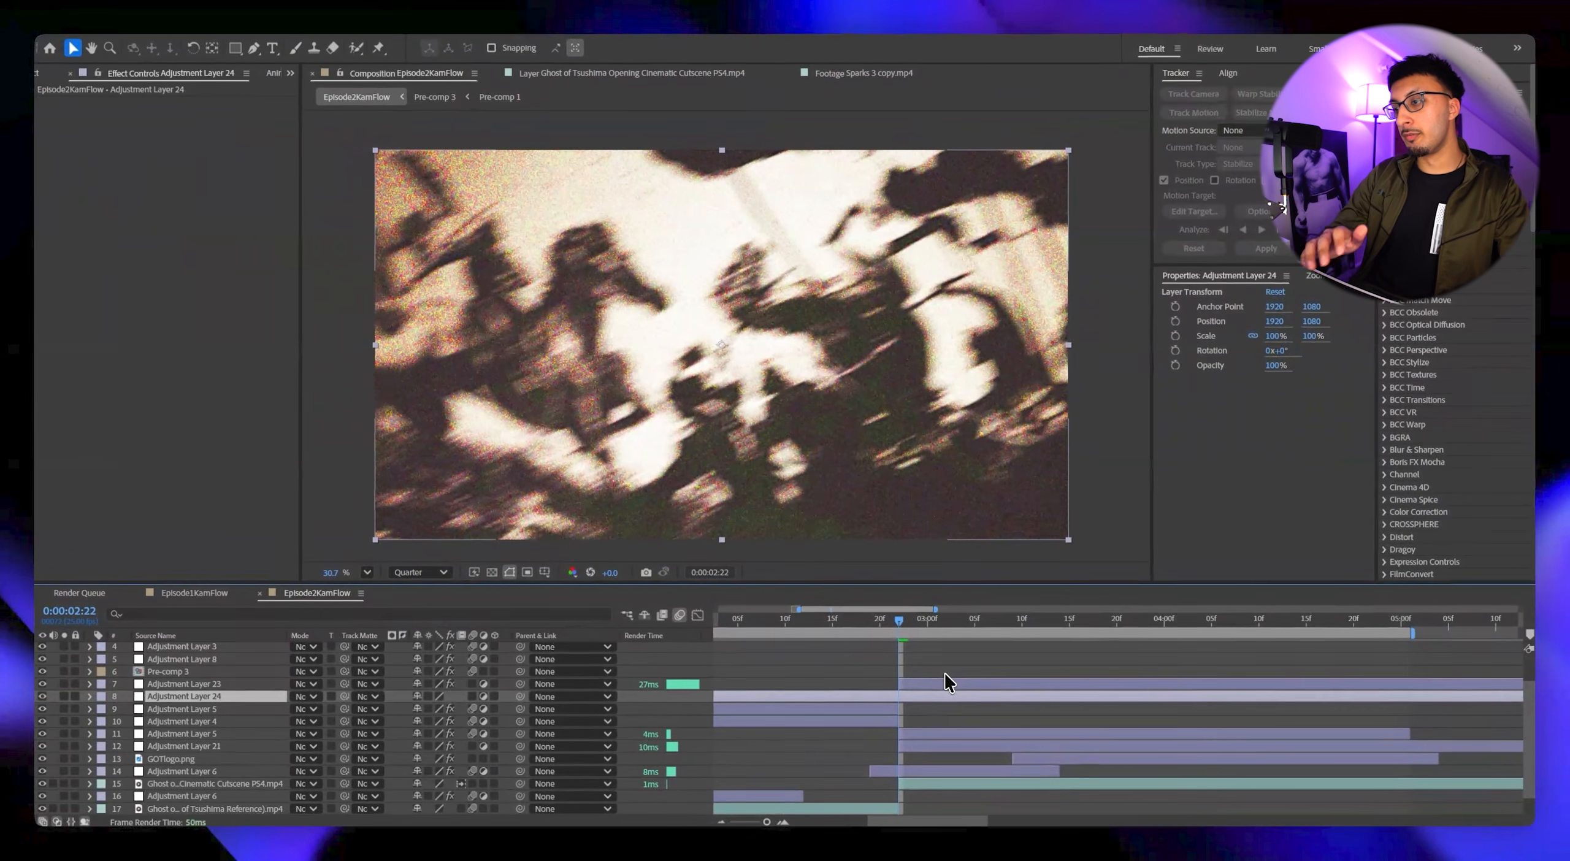
key(ctrl+space)
text(minima)
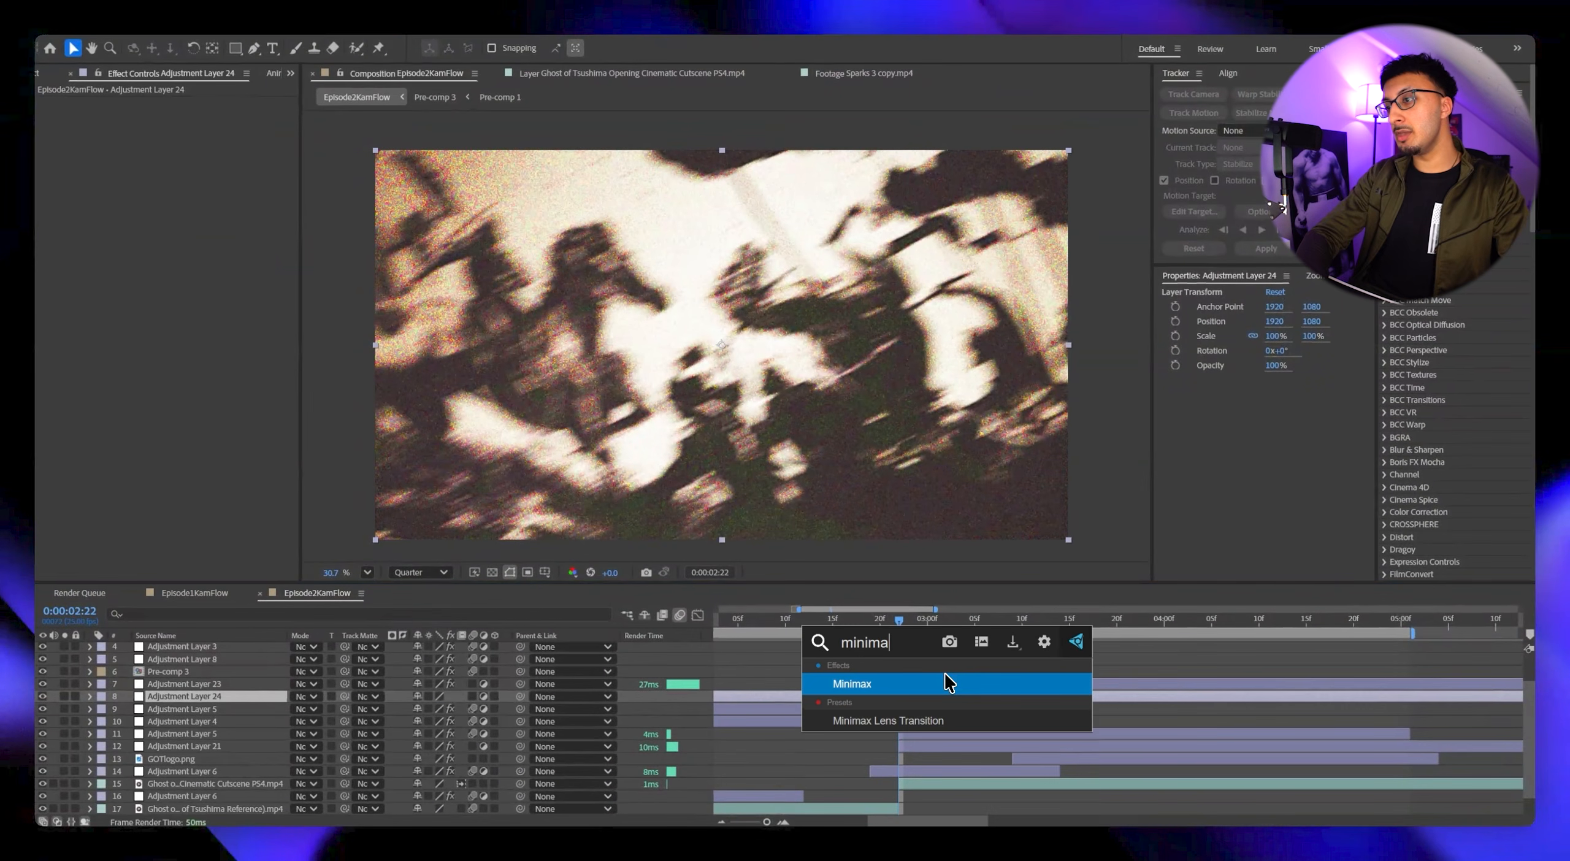
click(944, 683)
key(space)
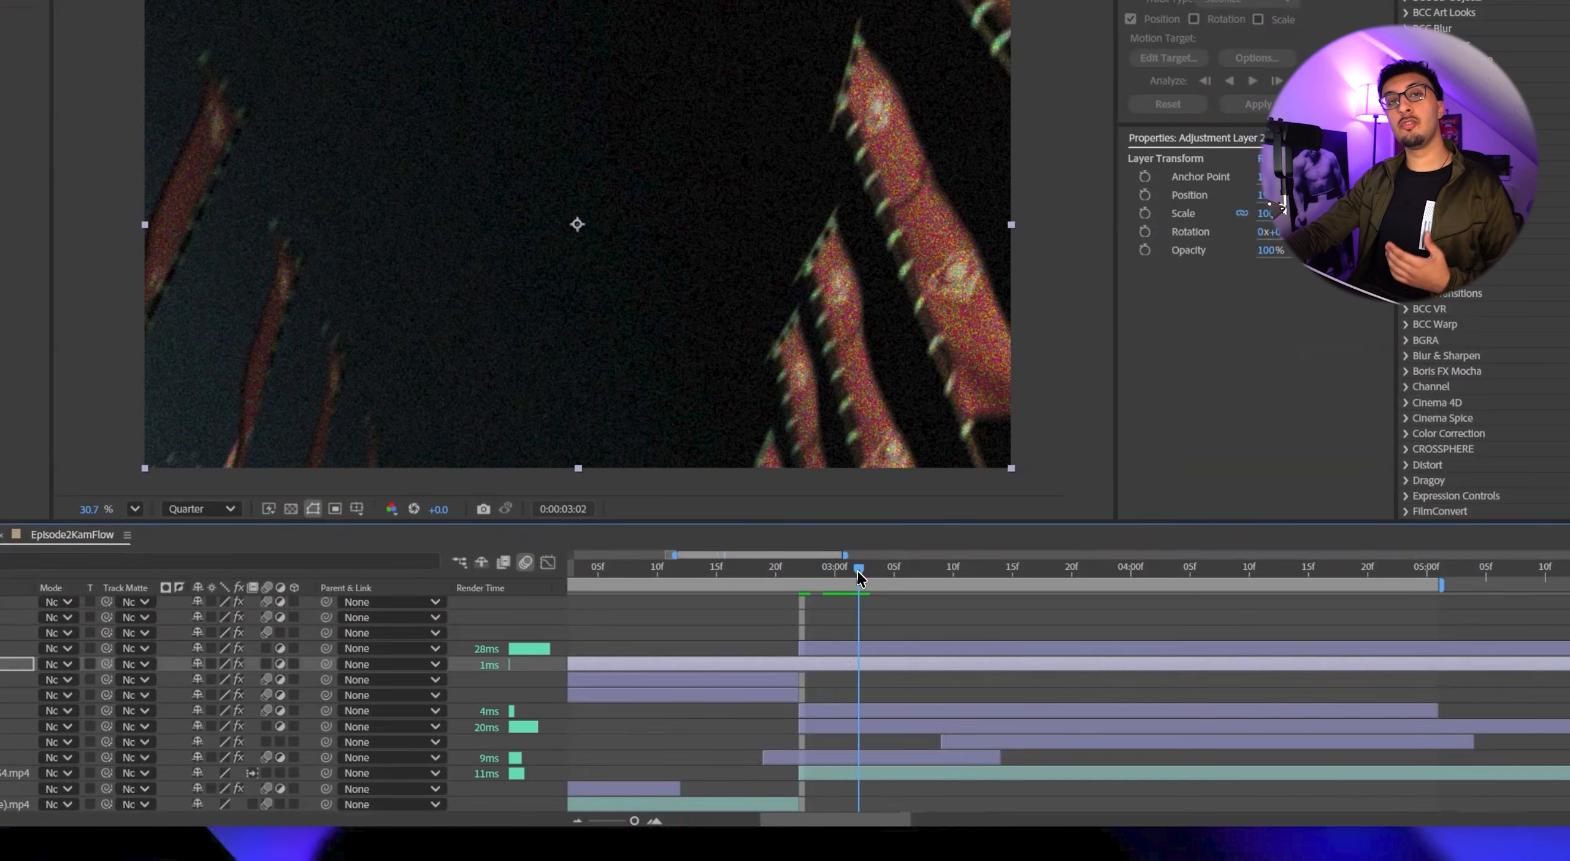
Trim the Minimax adjustment layer to the few frames around the cut, from 0:00:02:21 to 0:00:02:23.
scroll(908, 674, down, 1)
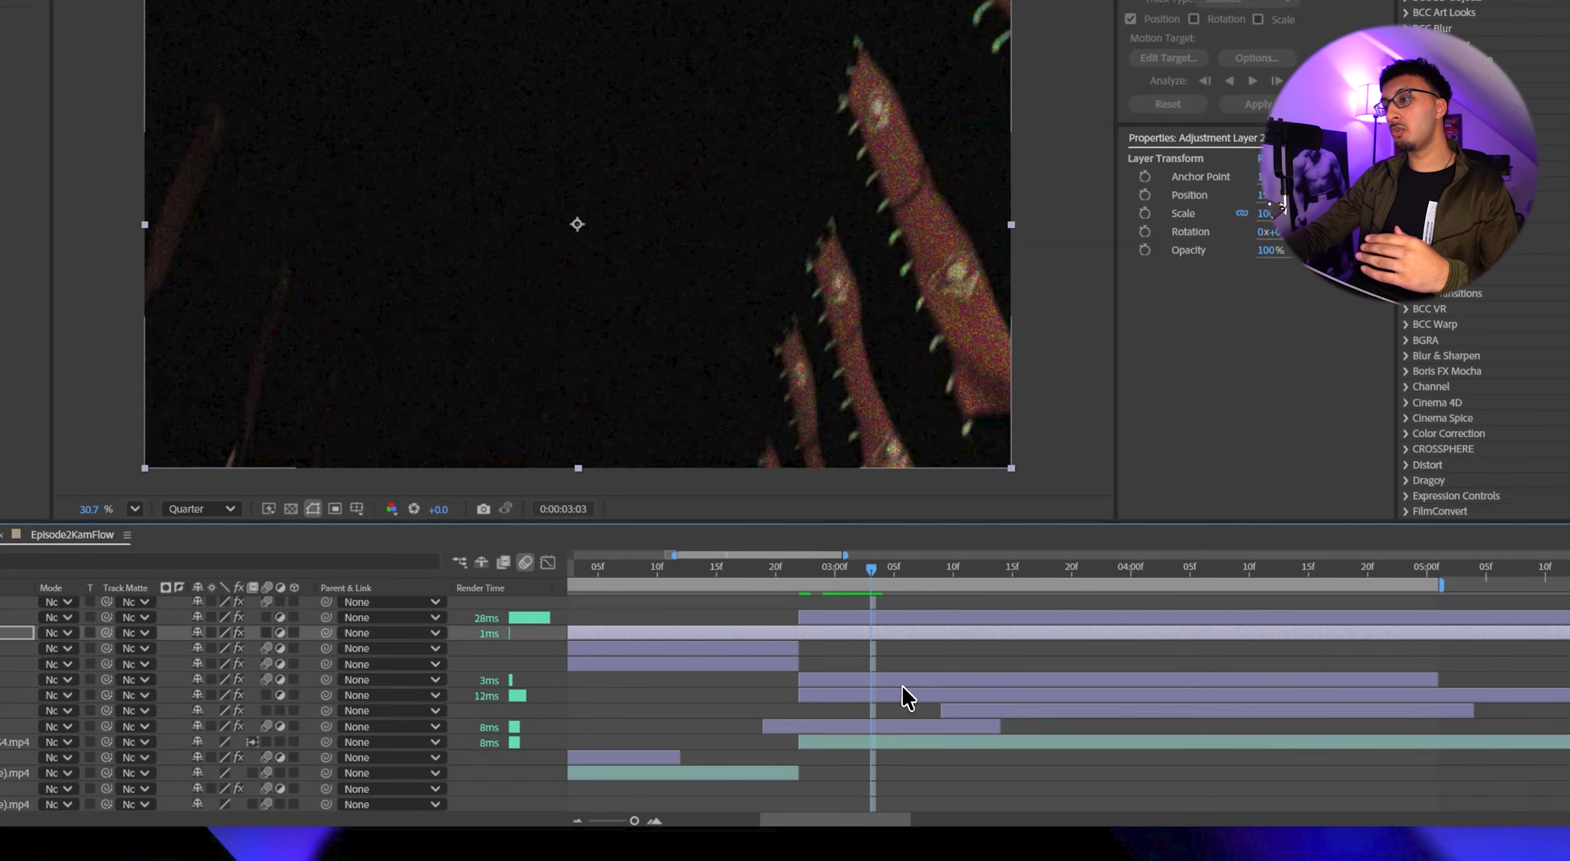
click(906, 681)
click(913, 659)
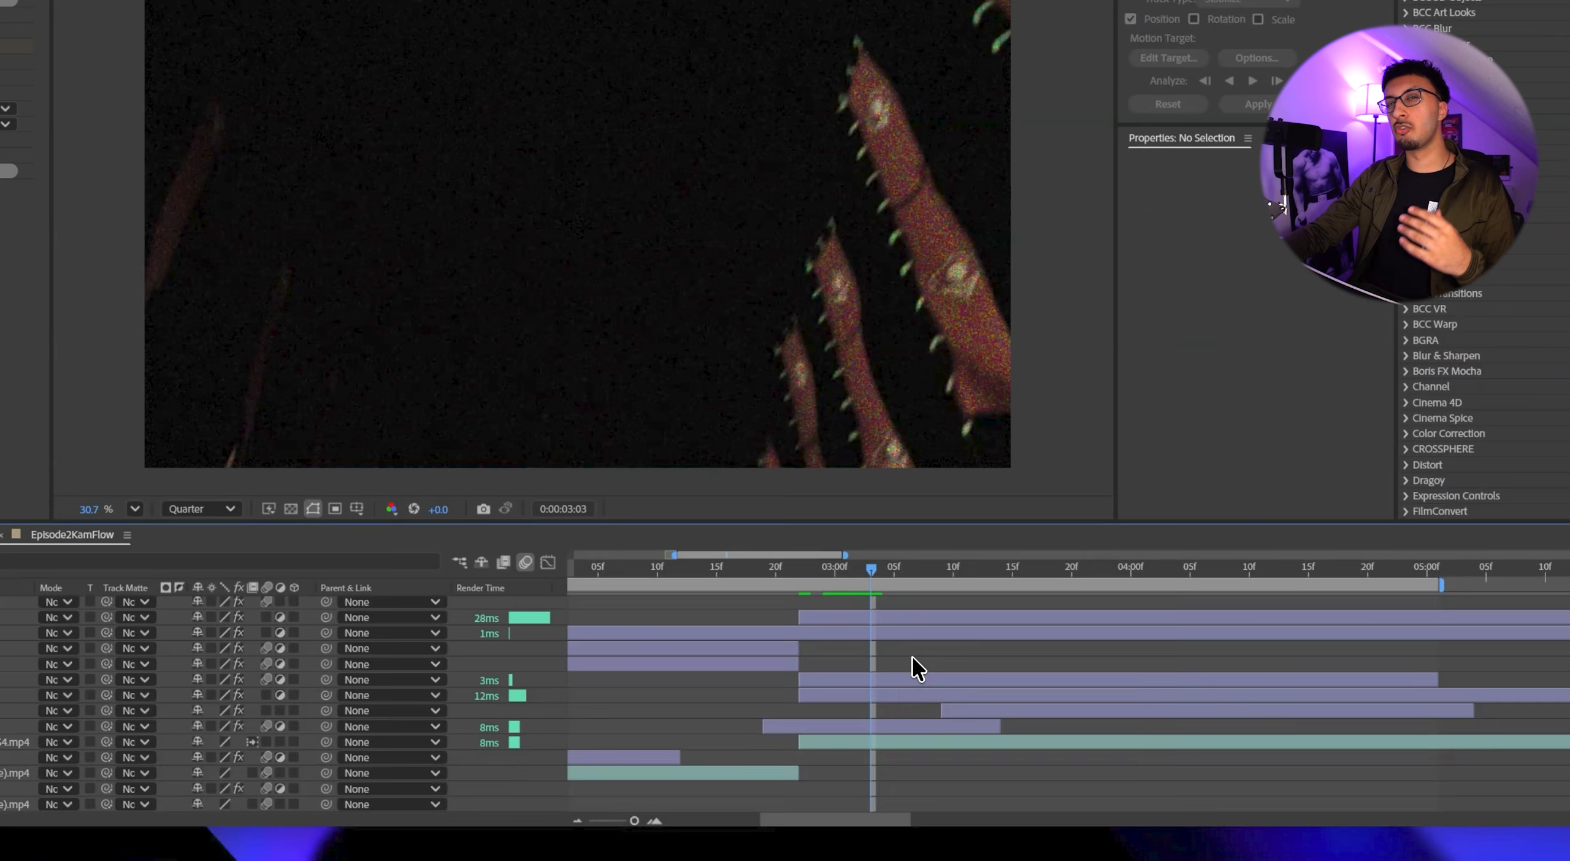
click(866, 633)
click(790, 568)
click(797, 570)
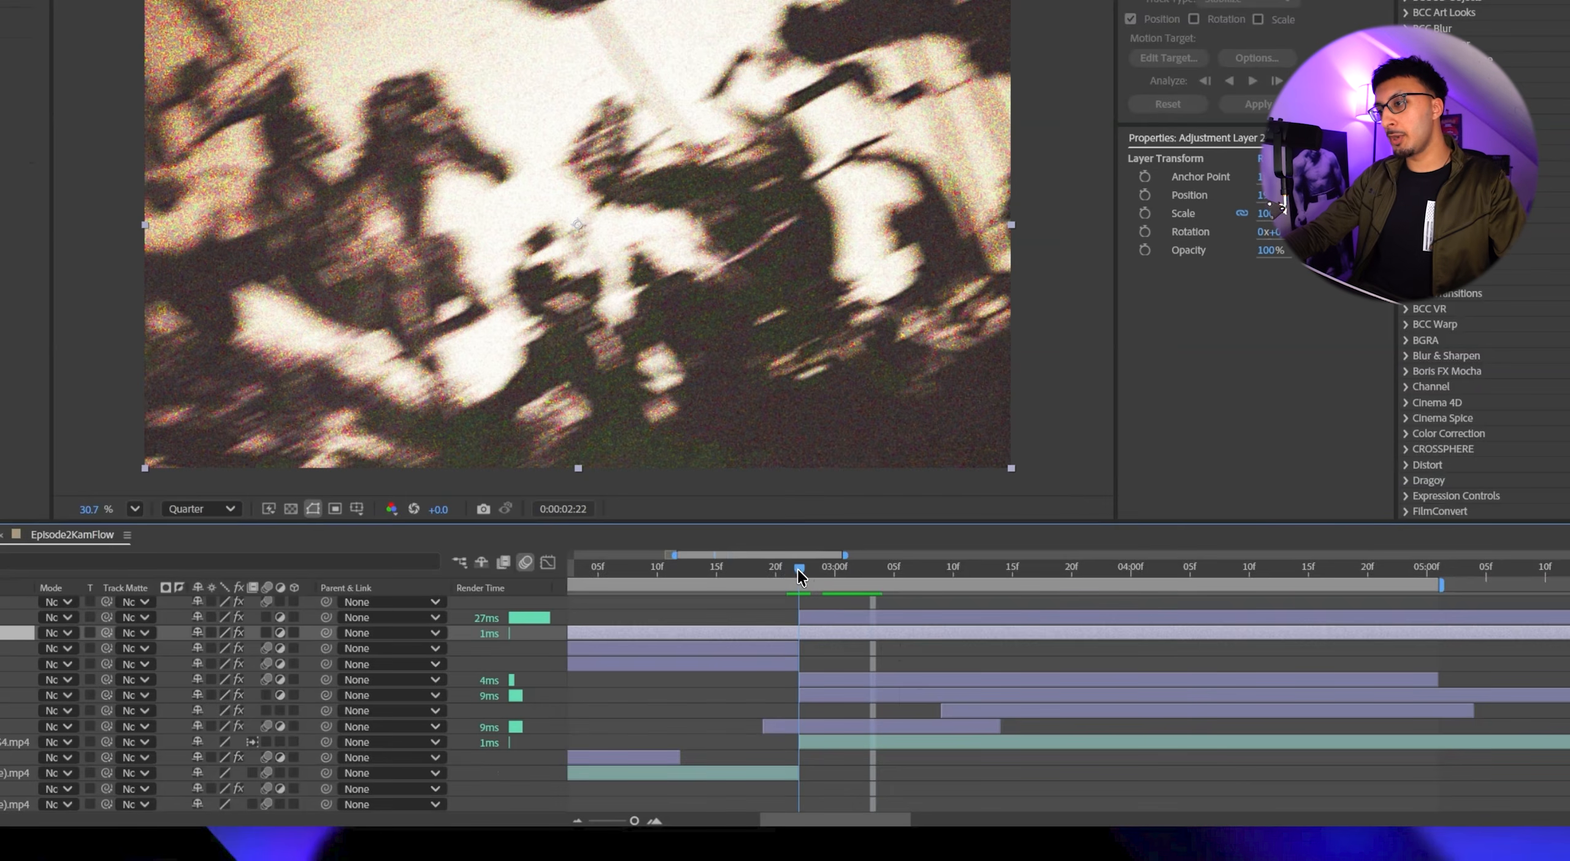
key(Page_Up)
key(ctrl+shift+d)
key(Page_Down)
key(Page_Down)
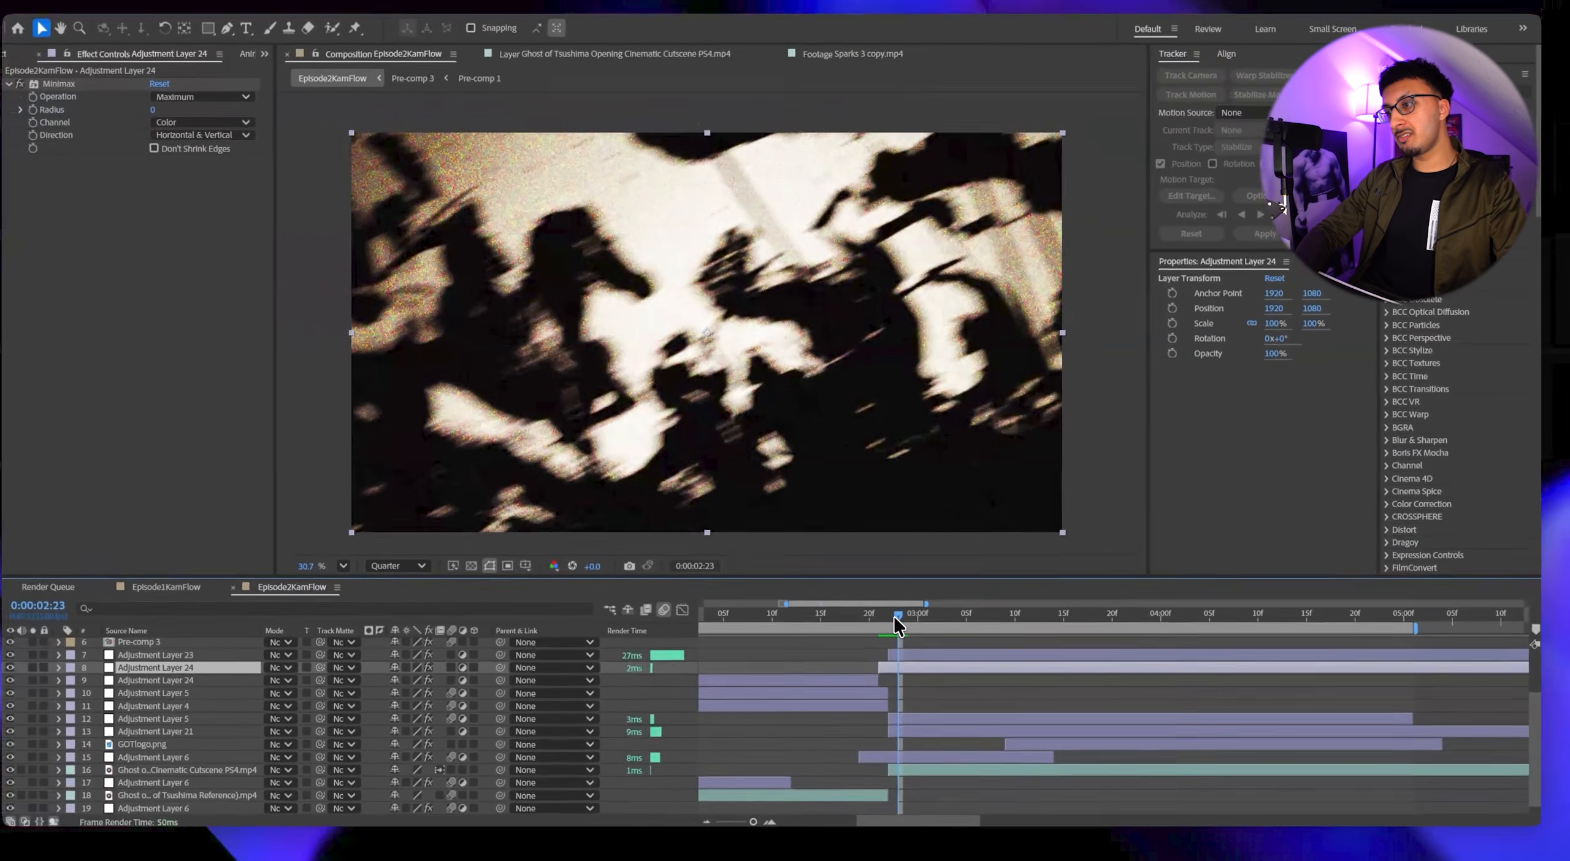
key(ctrl+shift+d)
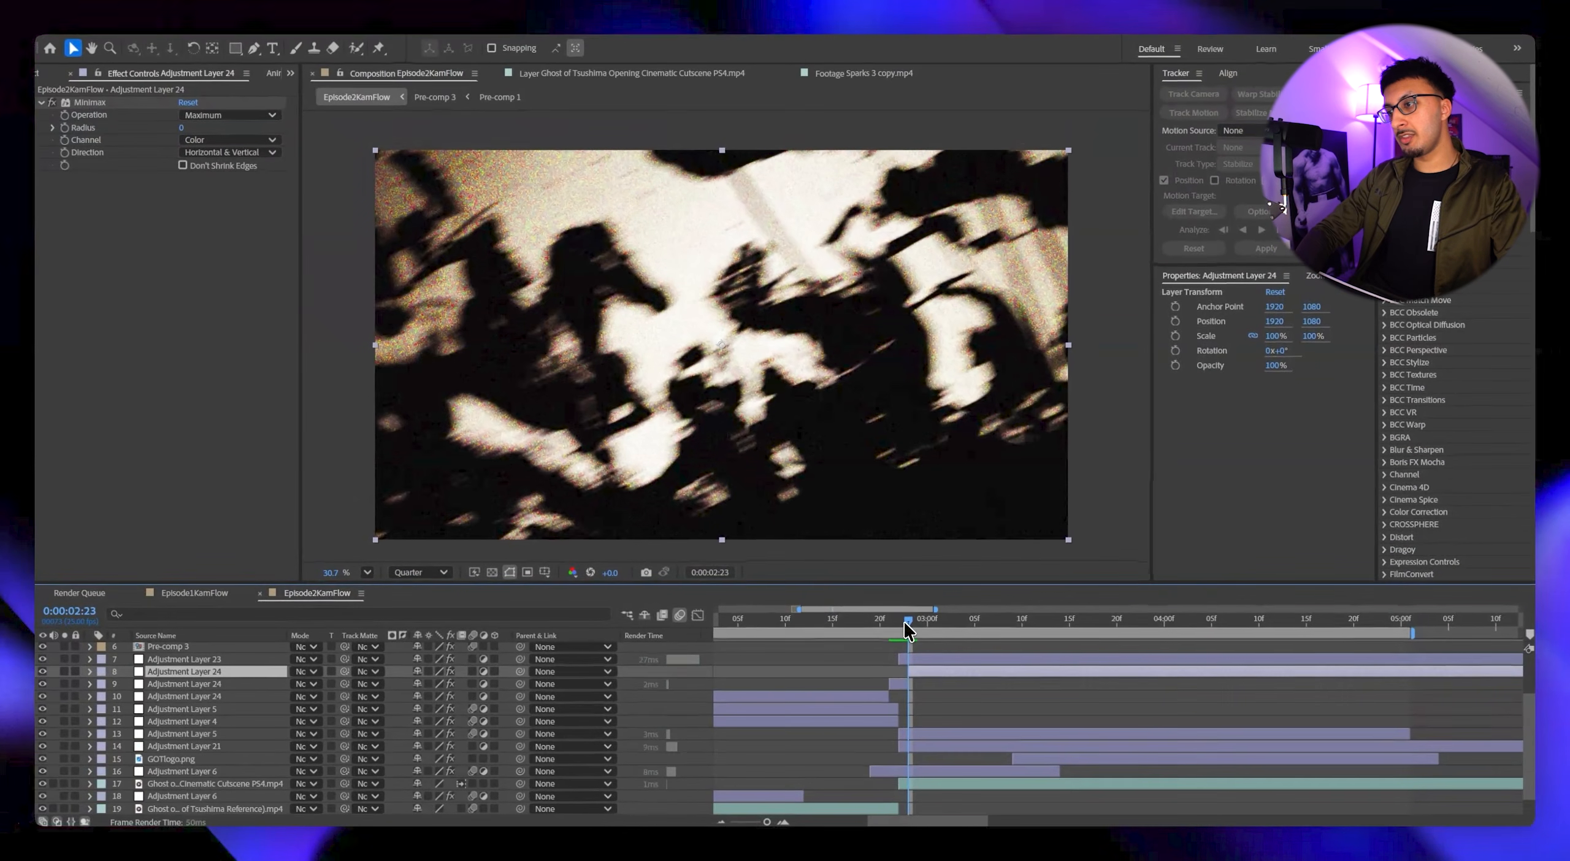
key(Delete)
click(857, 682)
key(Delete)
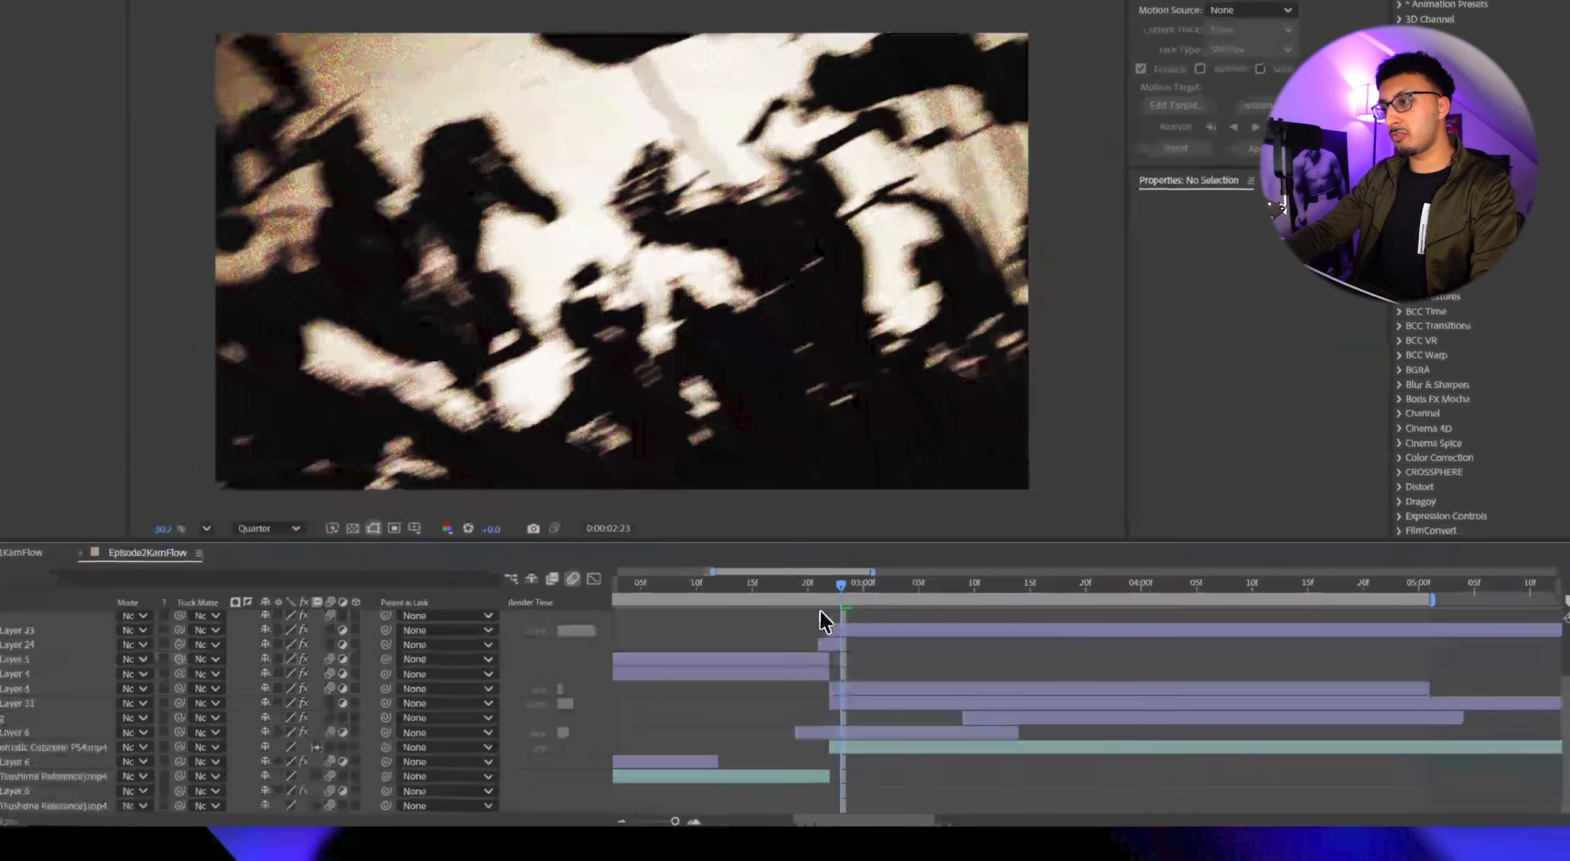
click(829, 587)
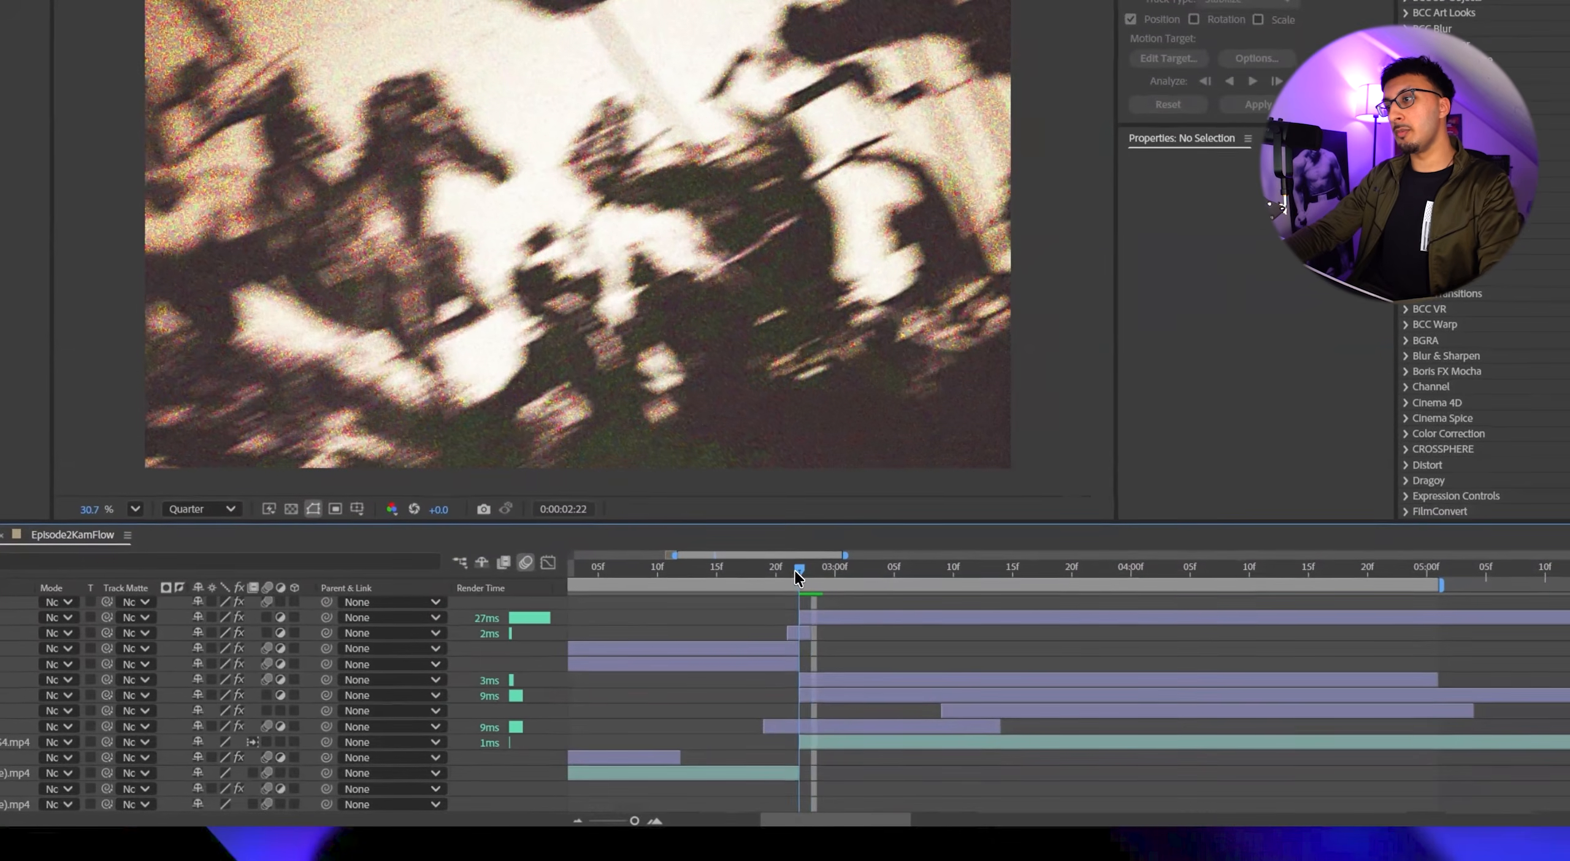
Set the Minimax operation to Minimum Then Maximum, the radius to 170 and the direction to Just Horizontal.
click(794, 632)
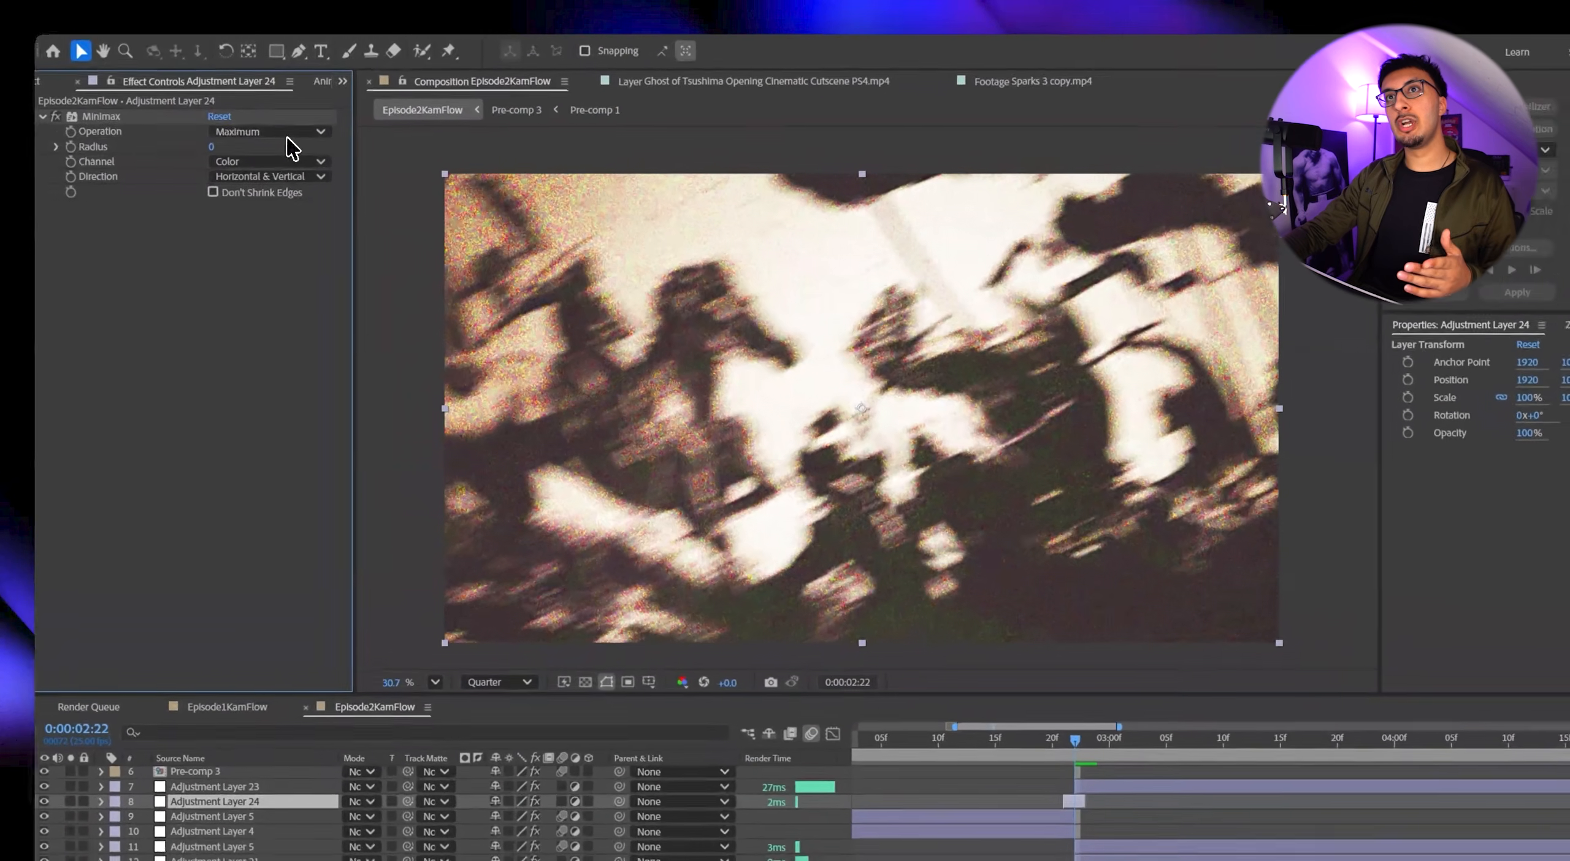
click(238, 119)
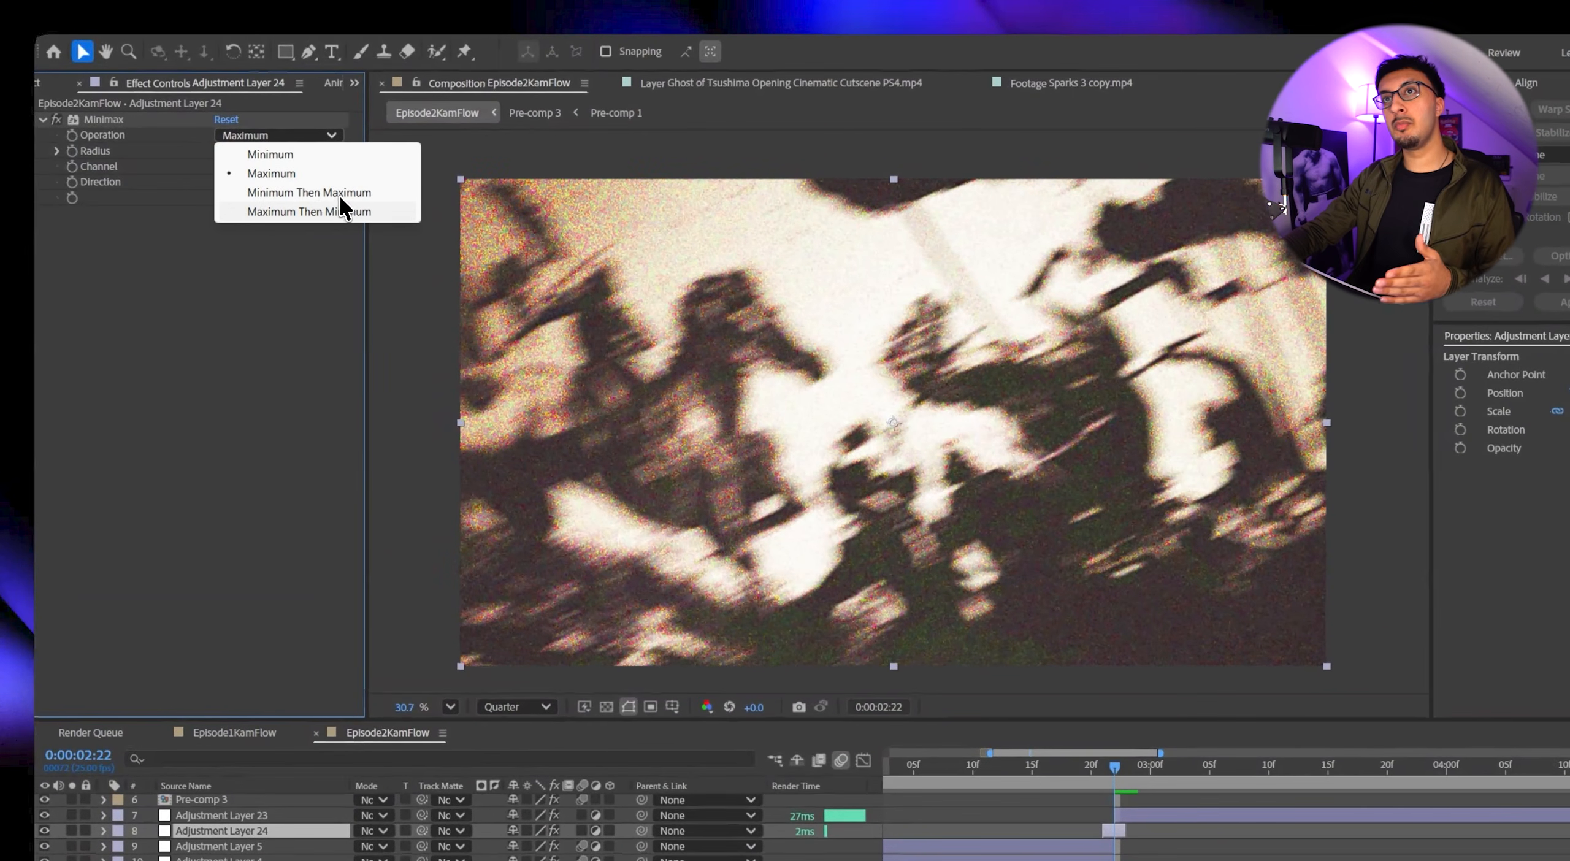
click(280, 162)
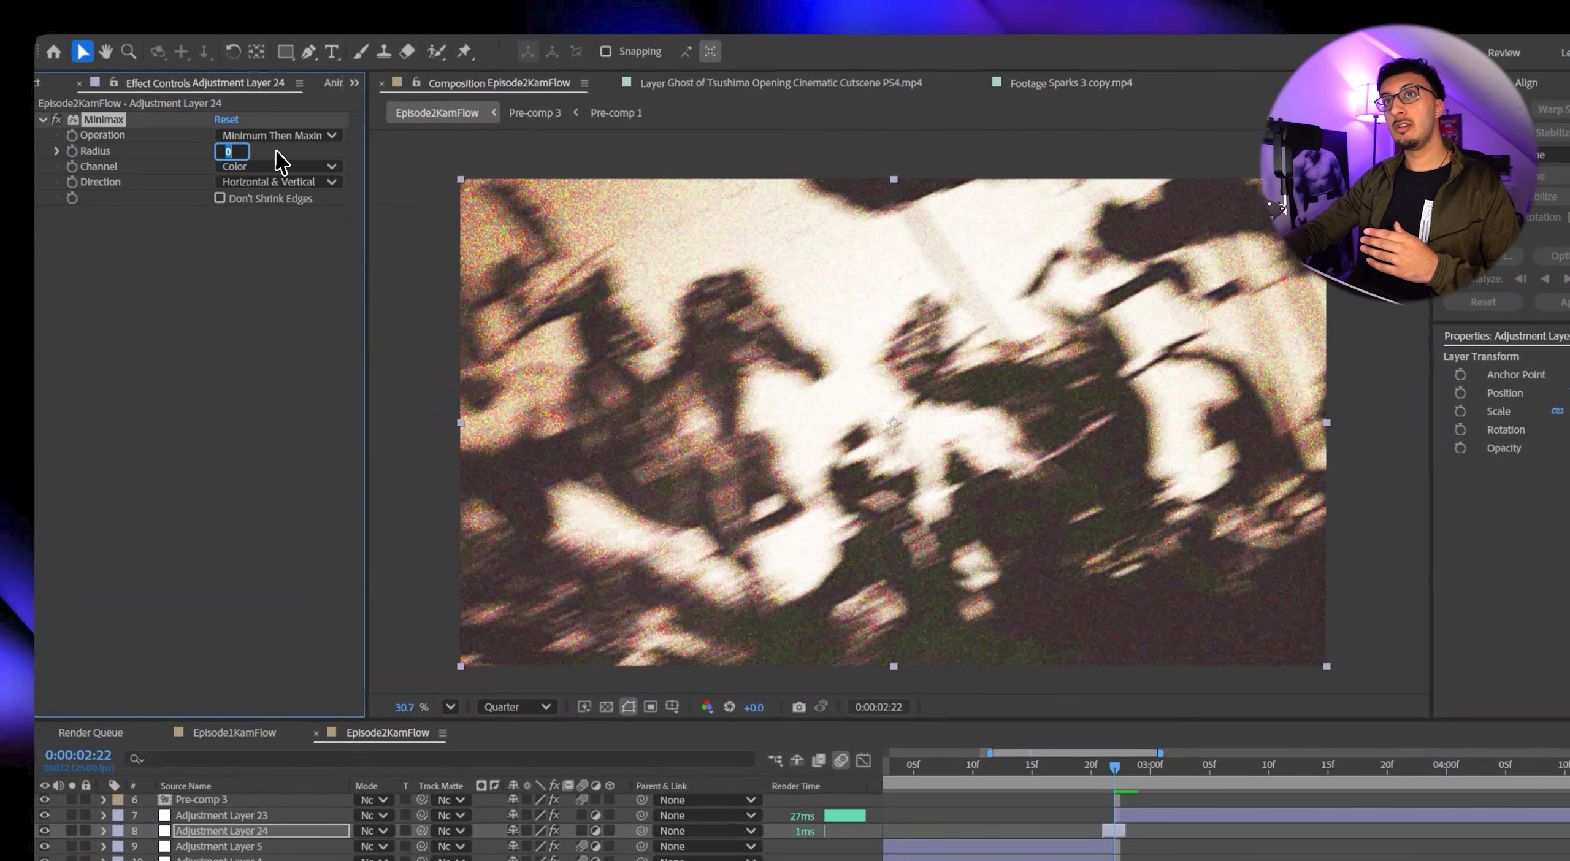
text(170)
key(Return)
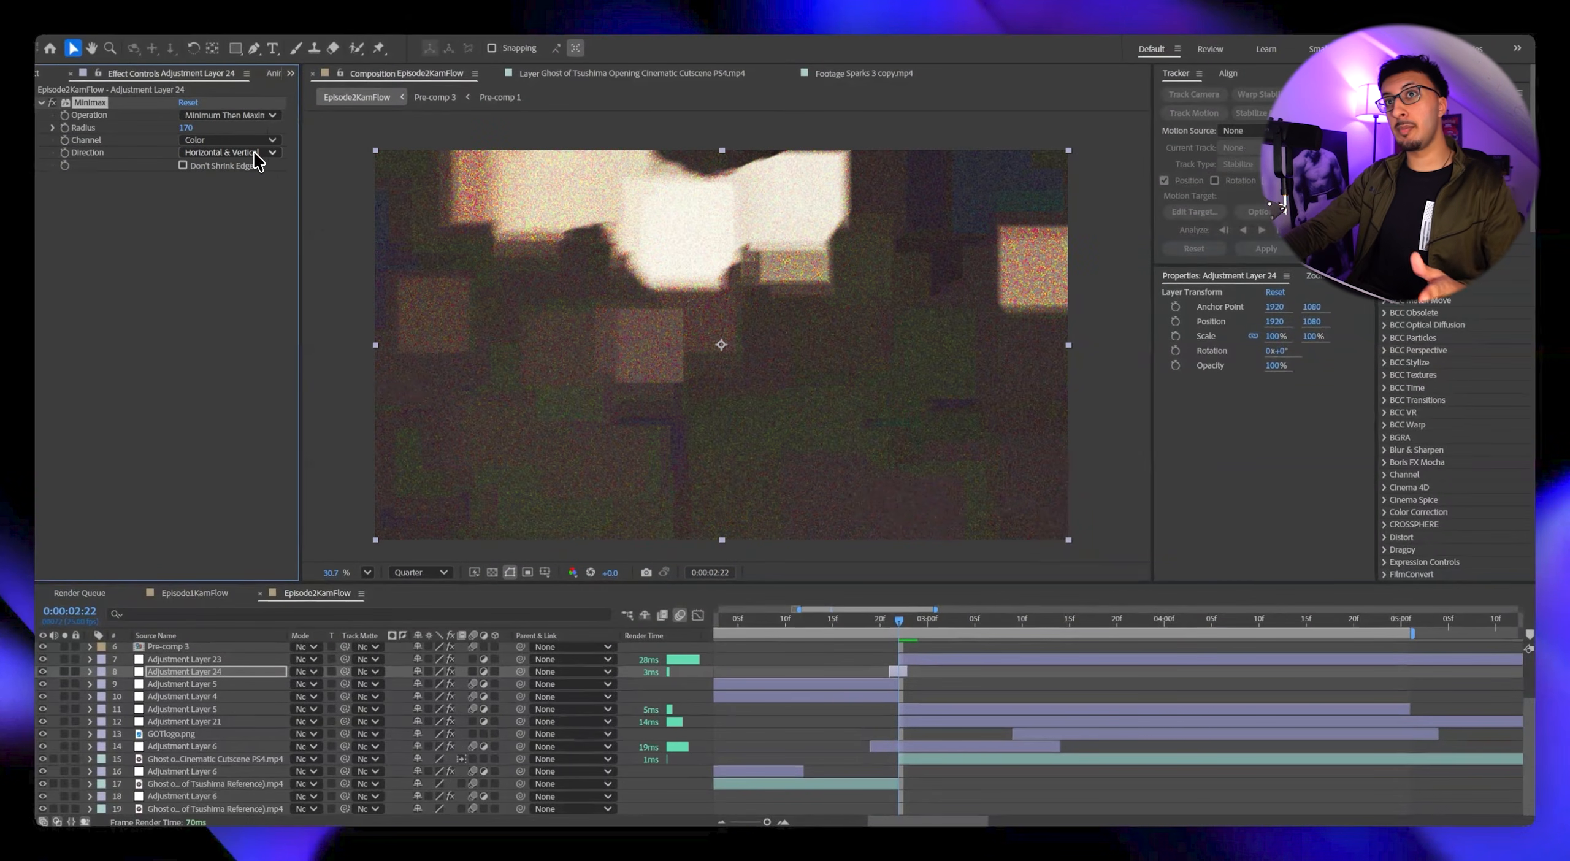
click(254, 153)
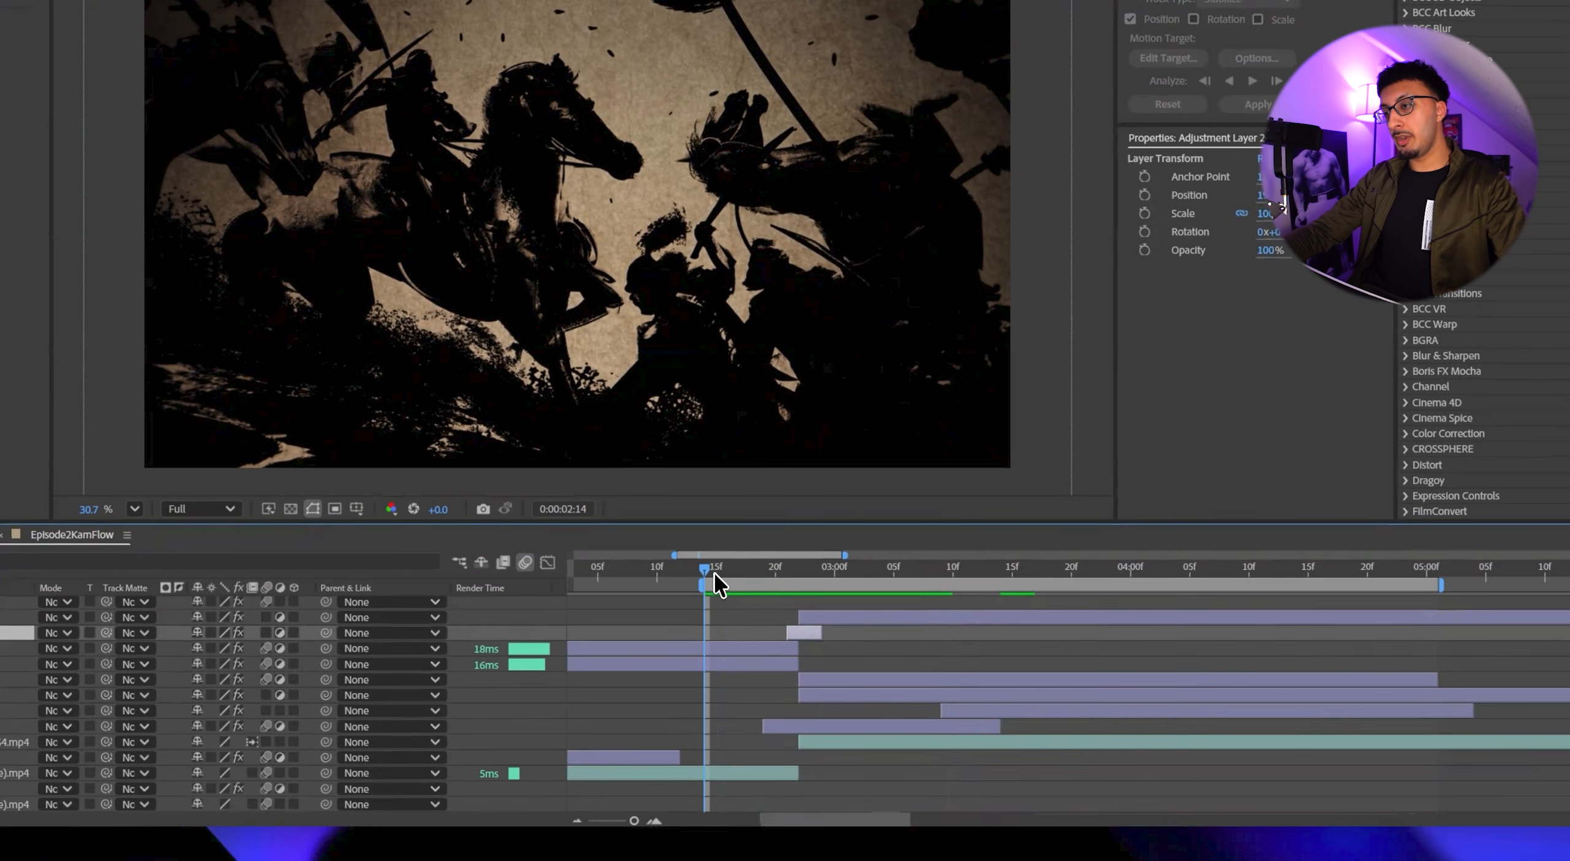
Preview the Minimax transition around the cut at 0:00:02:22.
key(space)
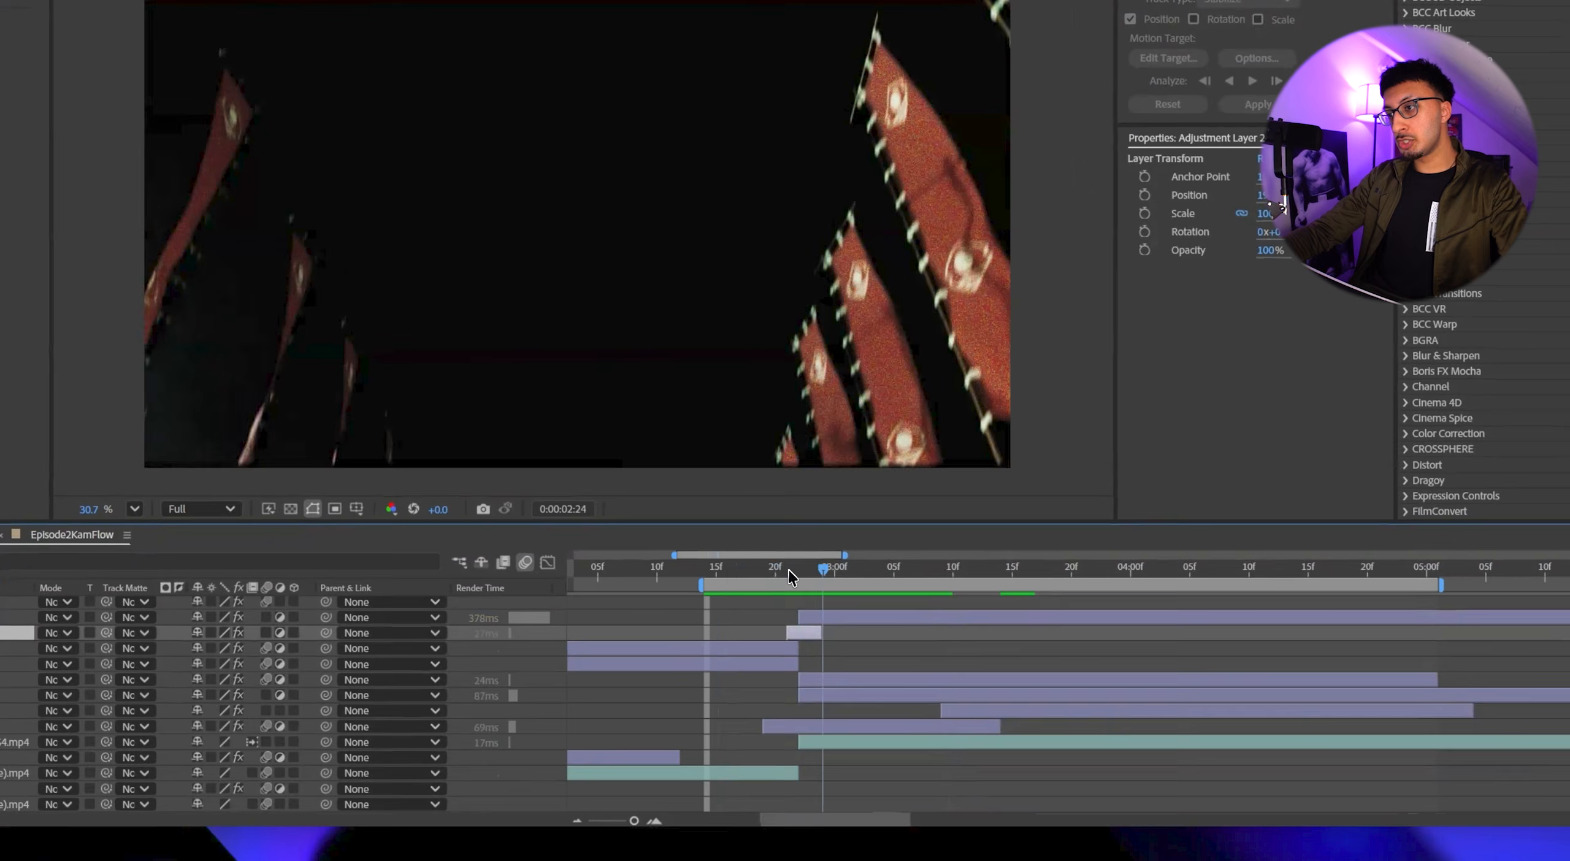
key(space)
key(n)
key(space)
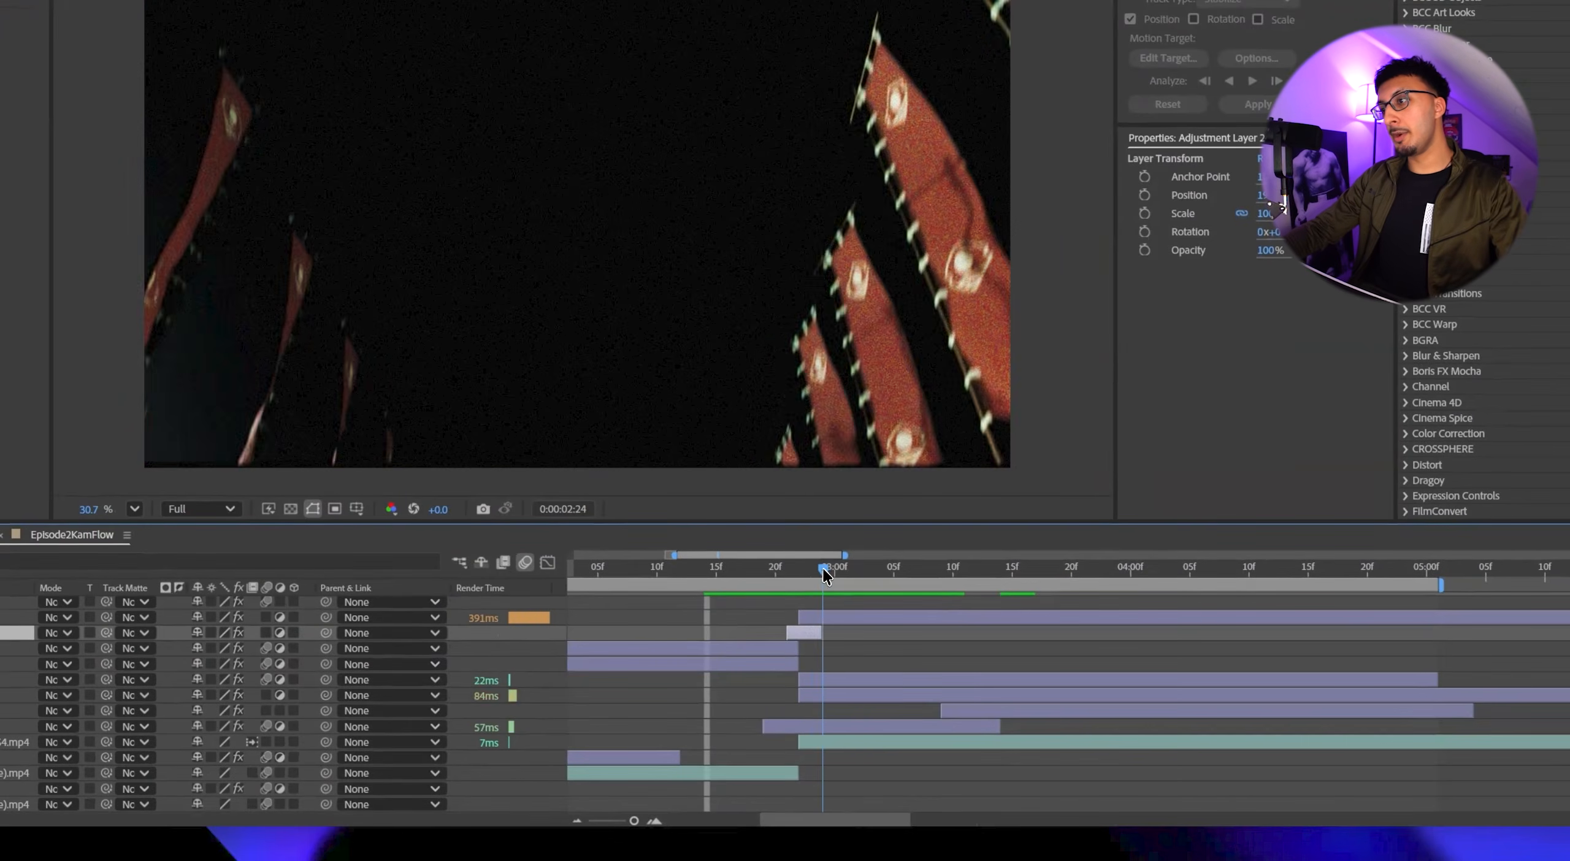
Find the logo's first frame around 0:00:03:09 and hide the Posterize Time adjustment layer.
drag(826, 575, 939, 587)
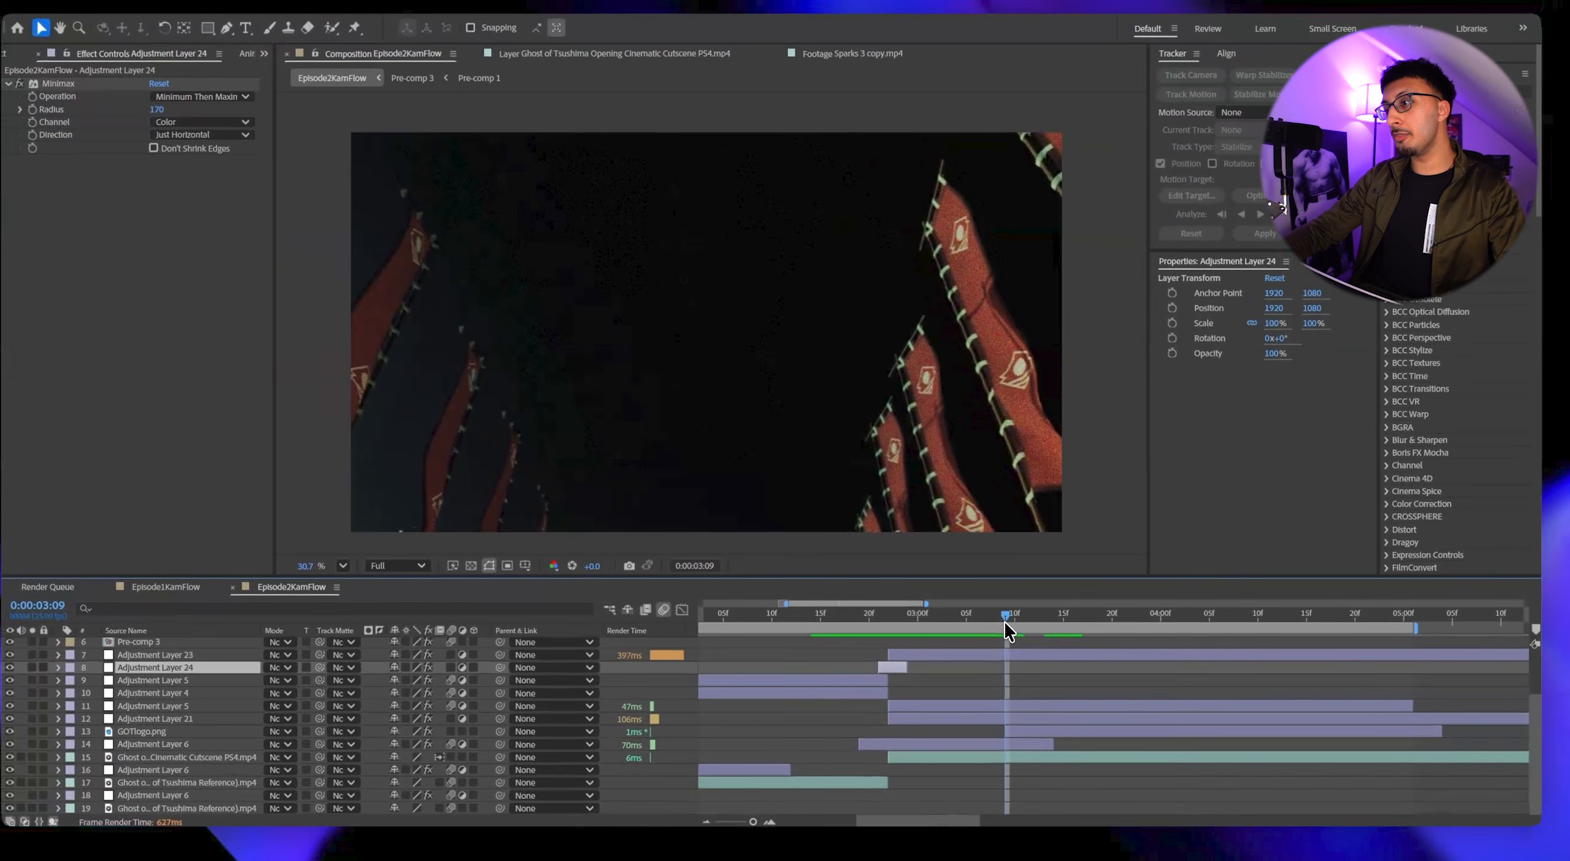
click(949, 569)
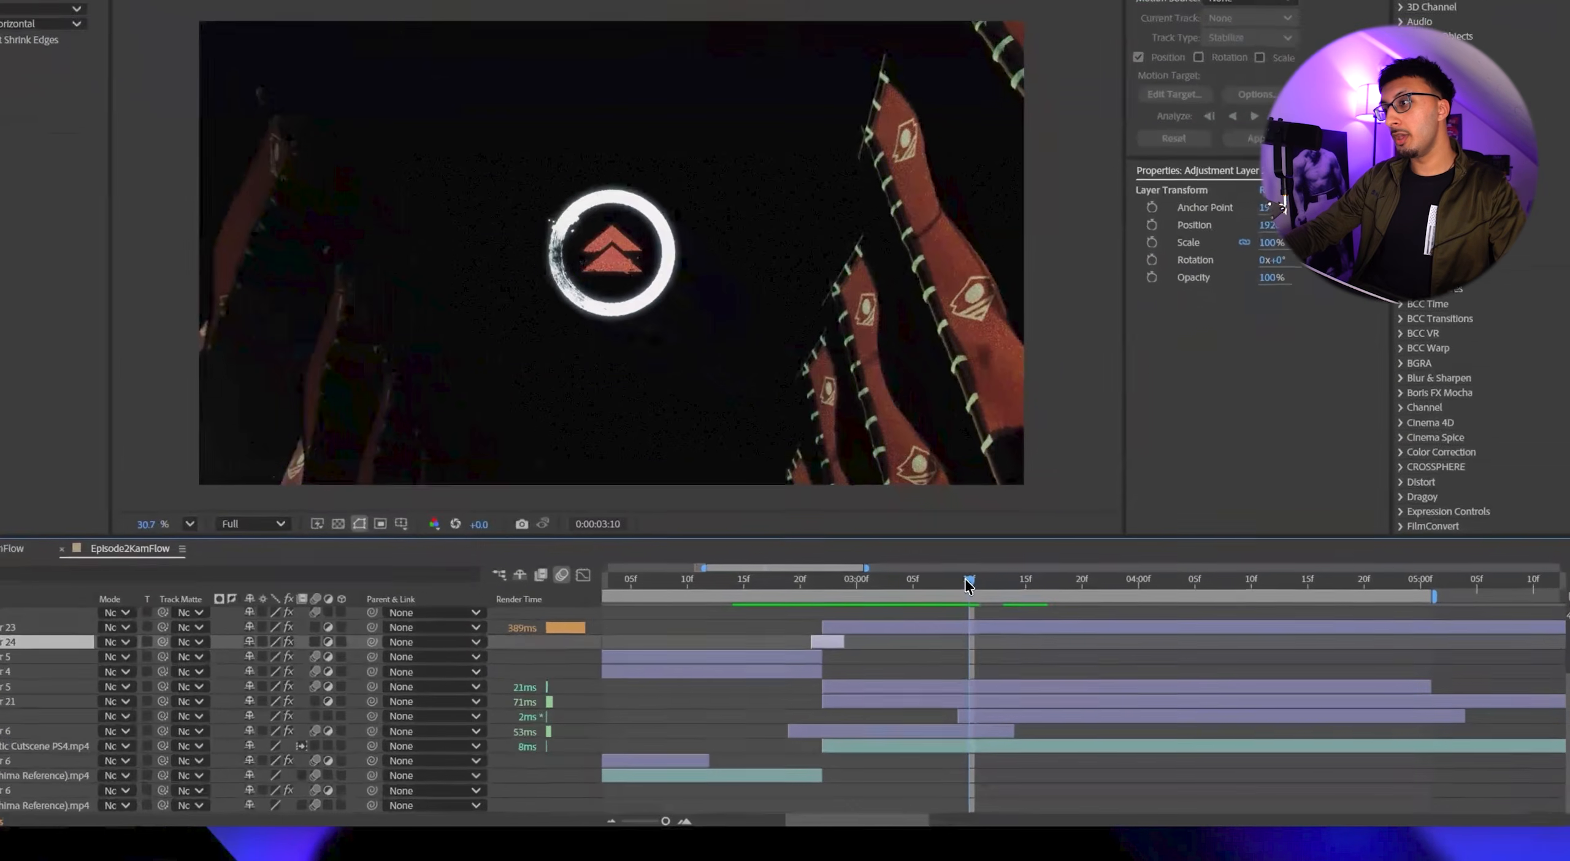
drag(967, 585, 964, 590)
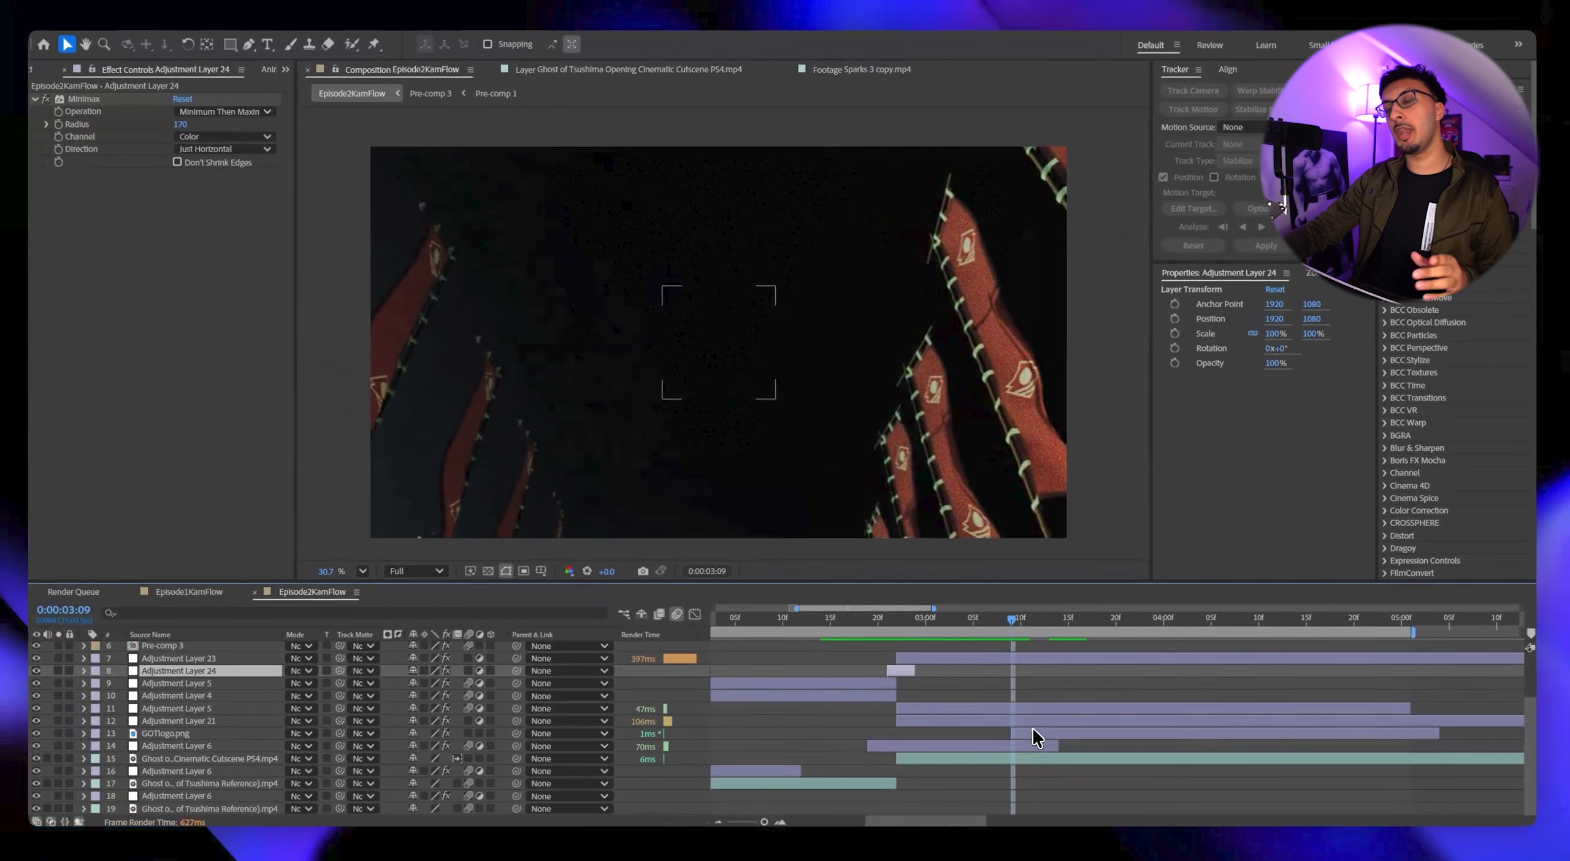
click(935, 695)
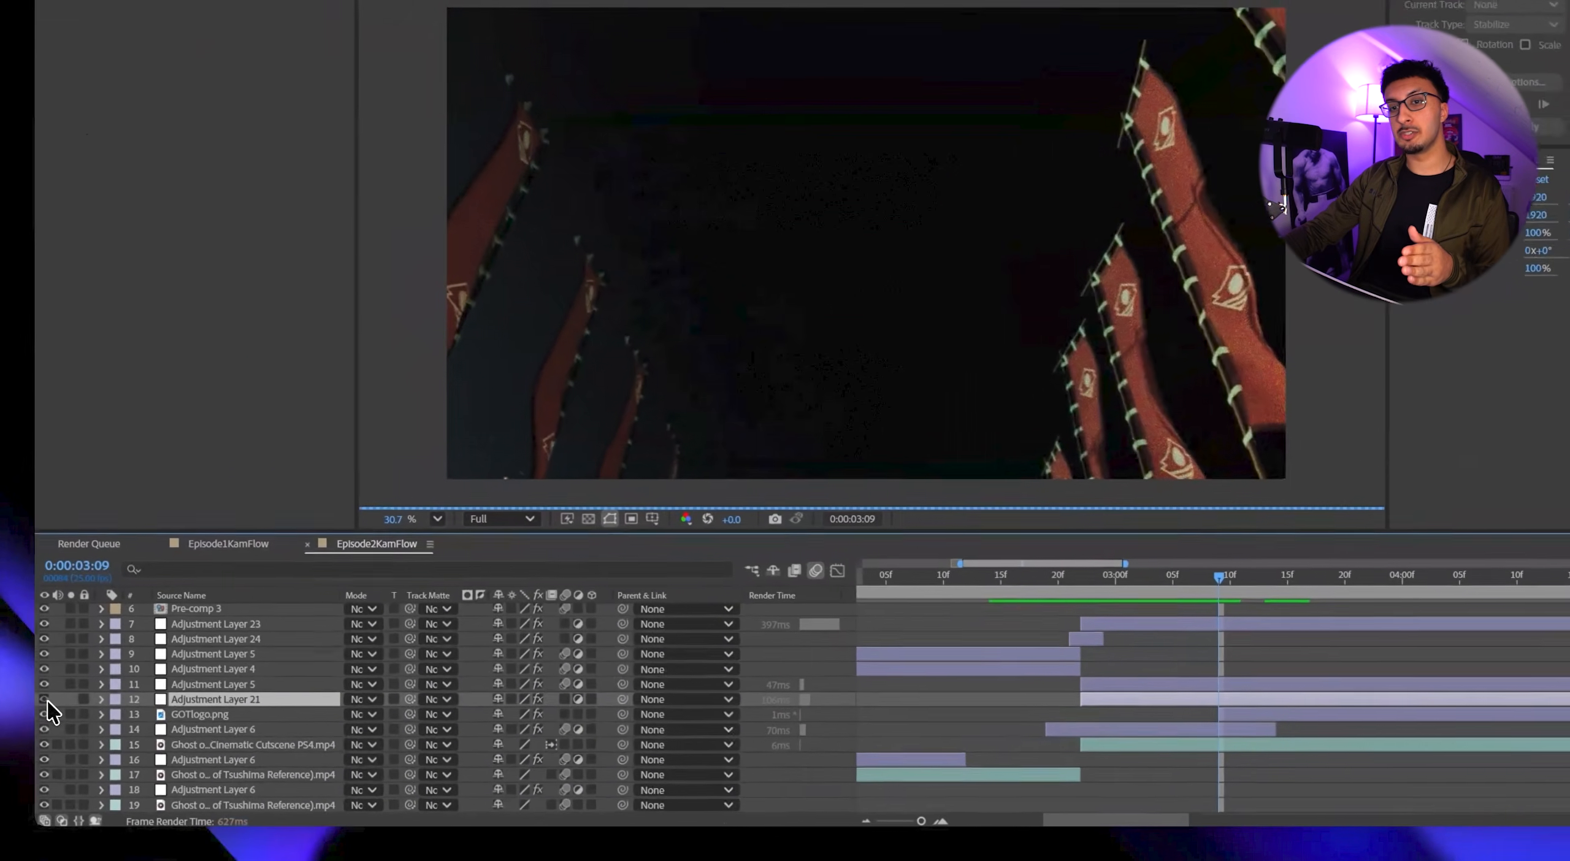
click(42, 721)
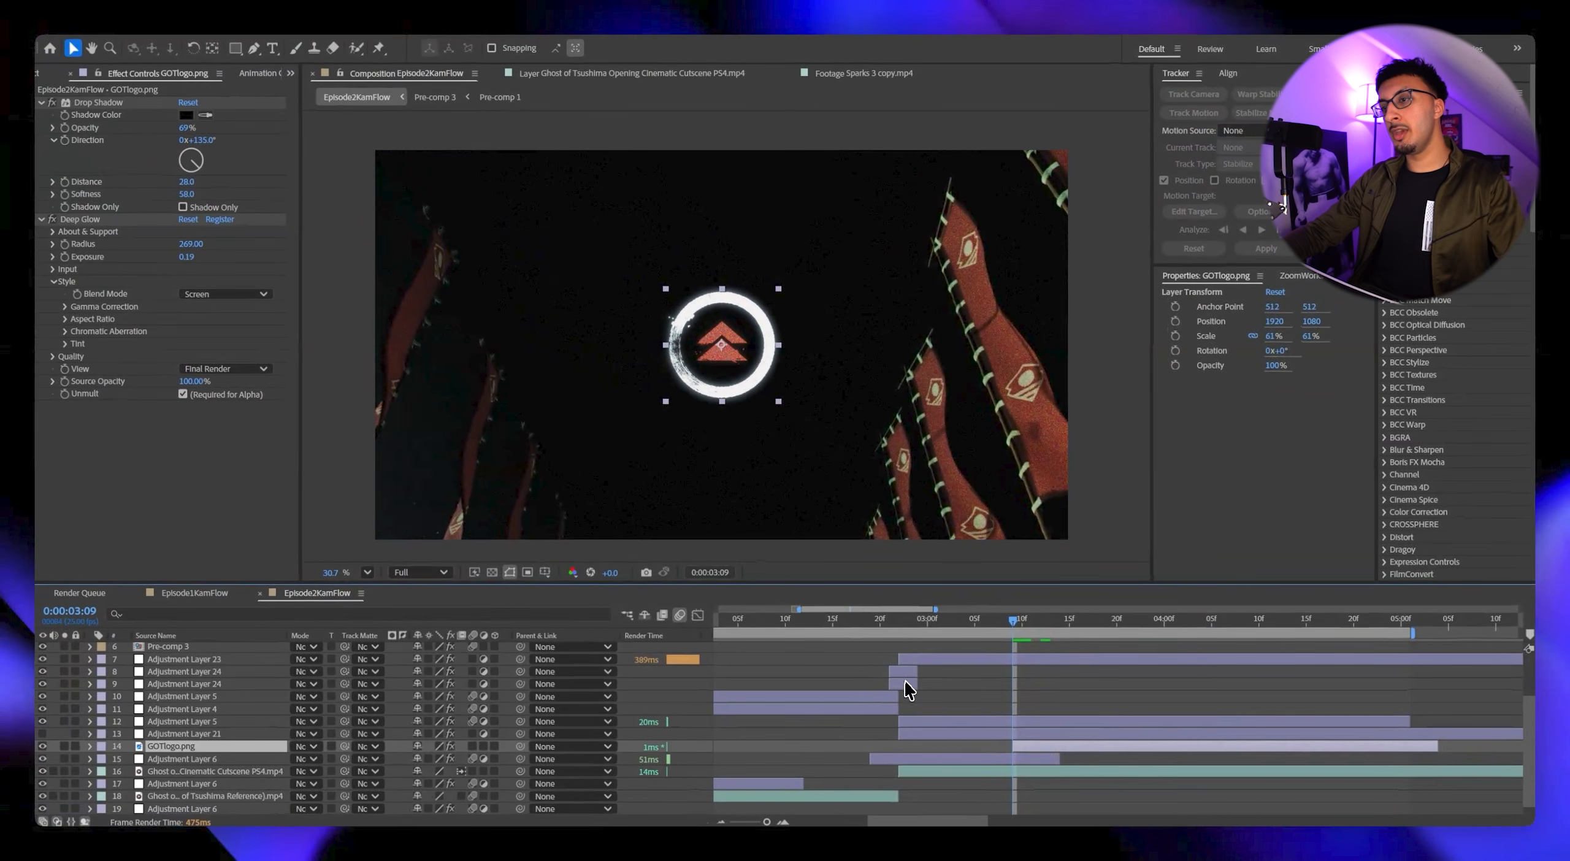
Move the duplicate Minimax layer to the logo's appearance at 0:00:03:09 and set its direction to Just Vertical.
click(905, 672)
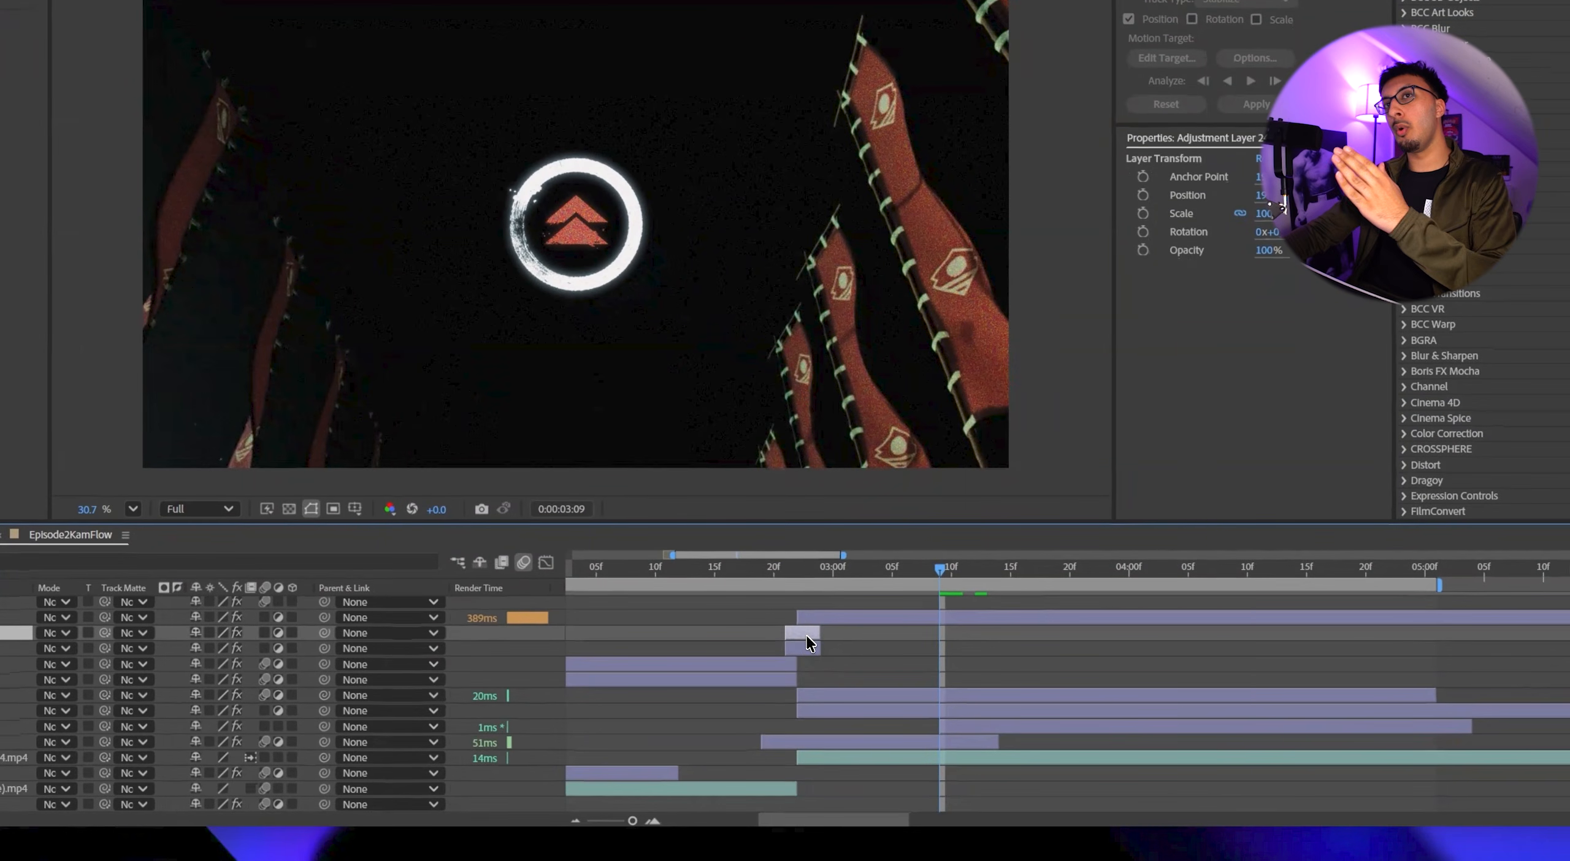
drag(808, 638, 949, 638)
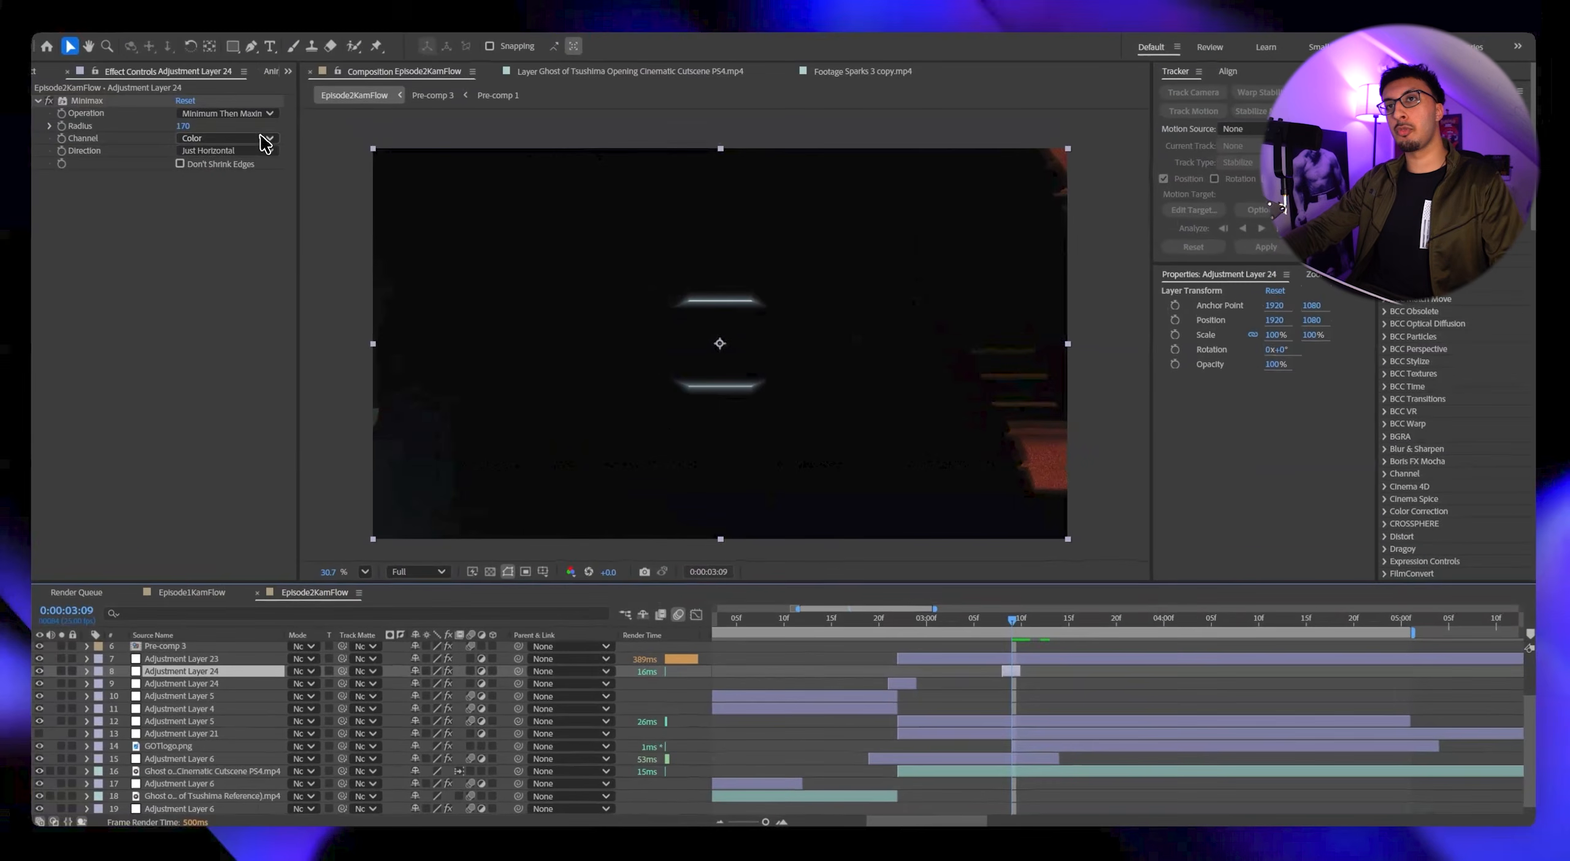
click(261, 154)
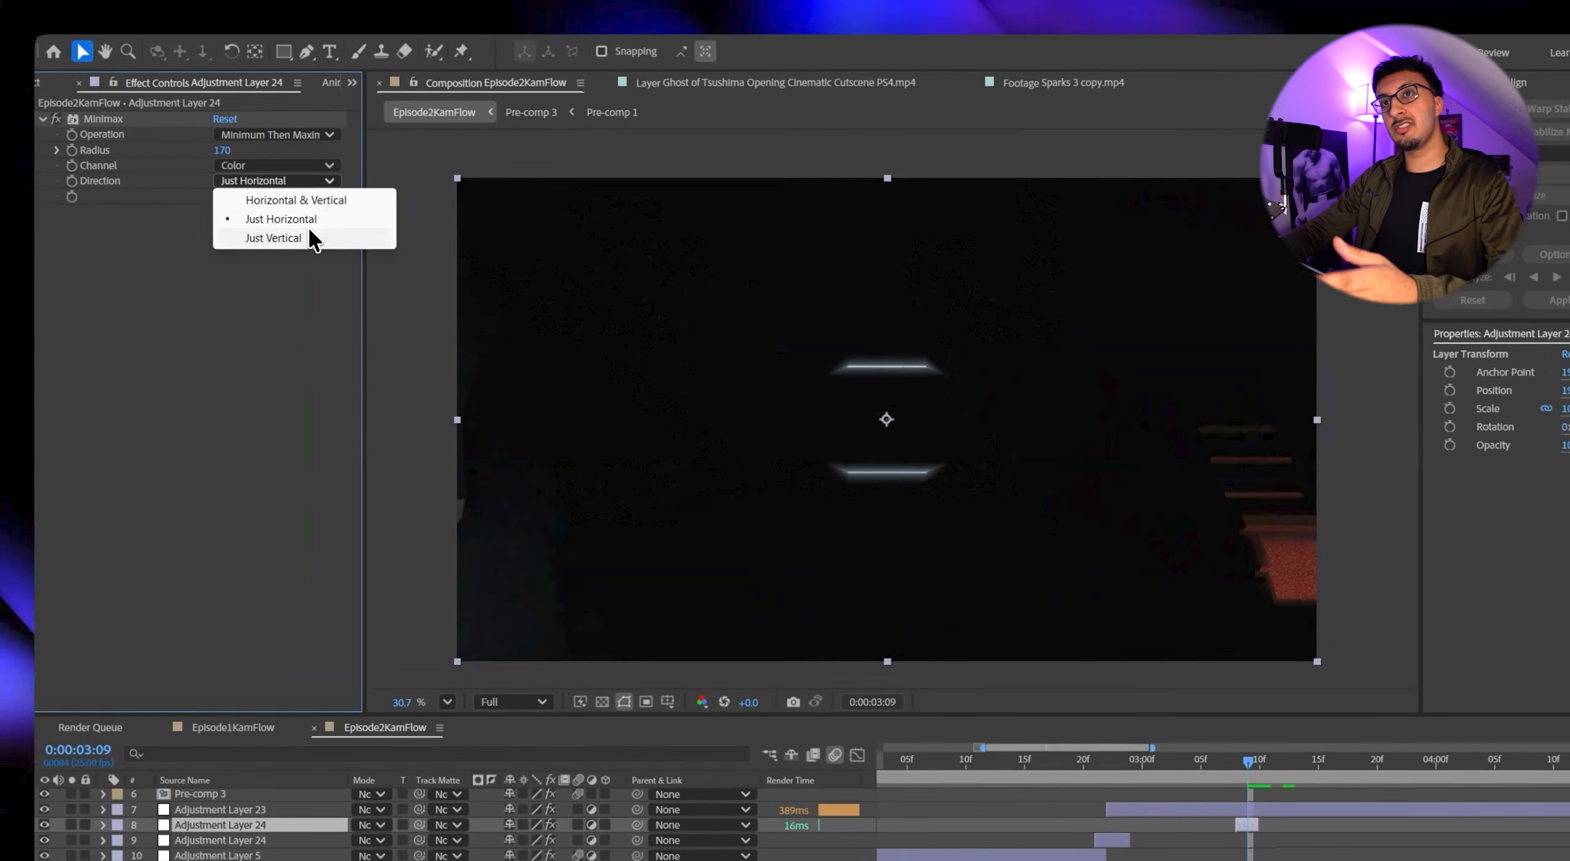
click(252, 198)
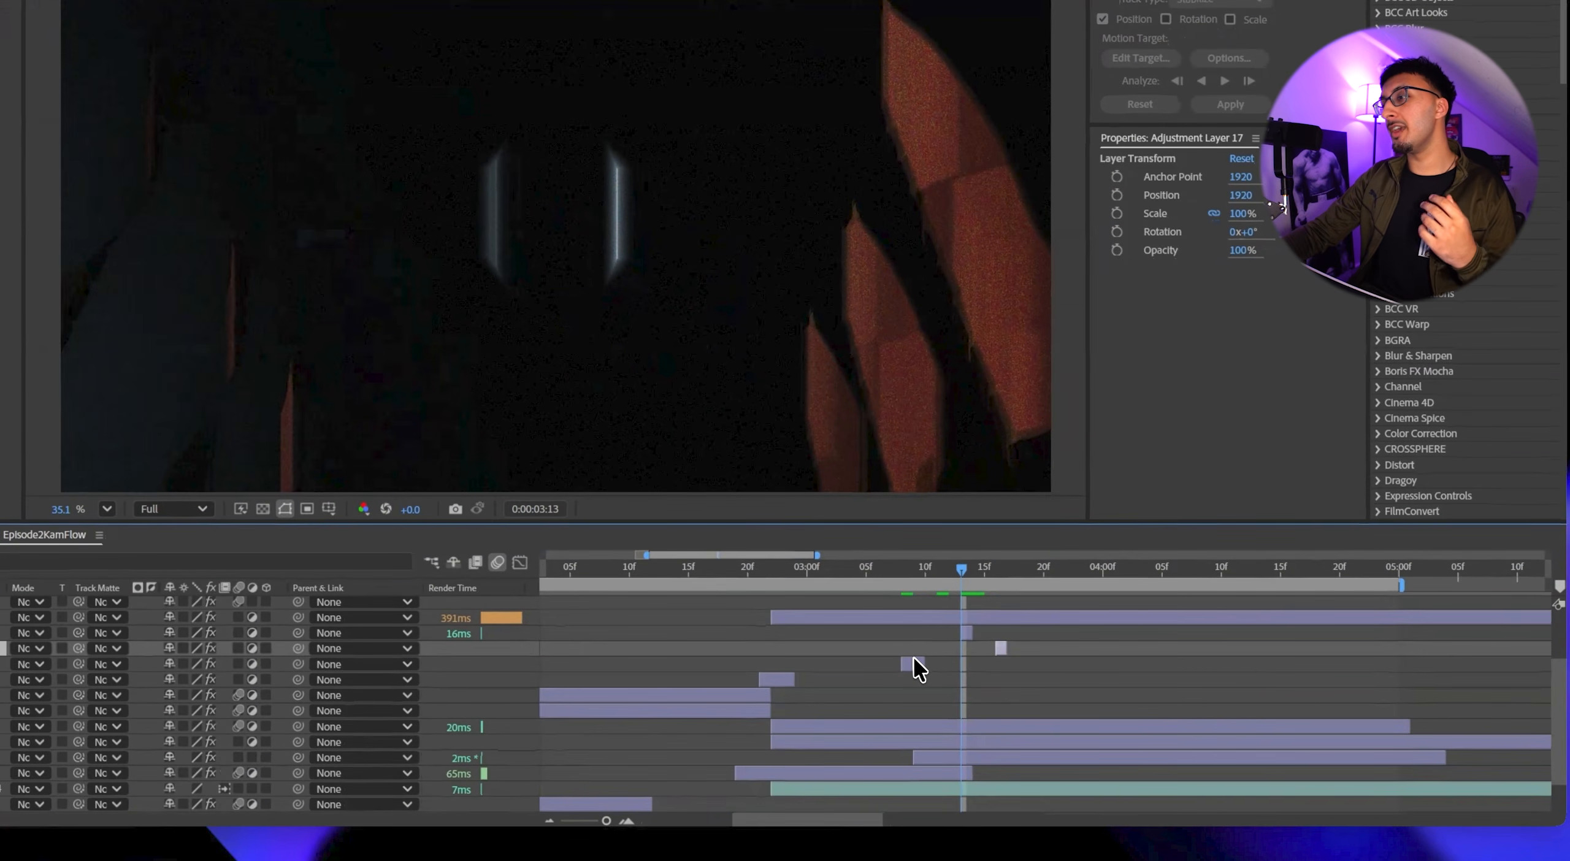
Examine the Minimax flickers around the logo's appearance and play them back at Quarter preview resolution.
click(1012, 698)
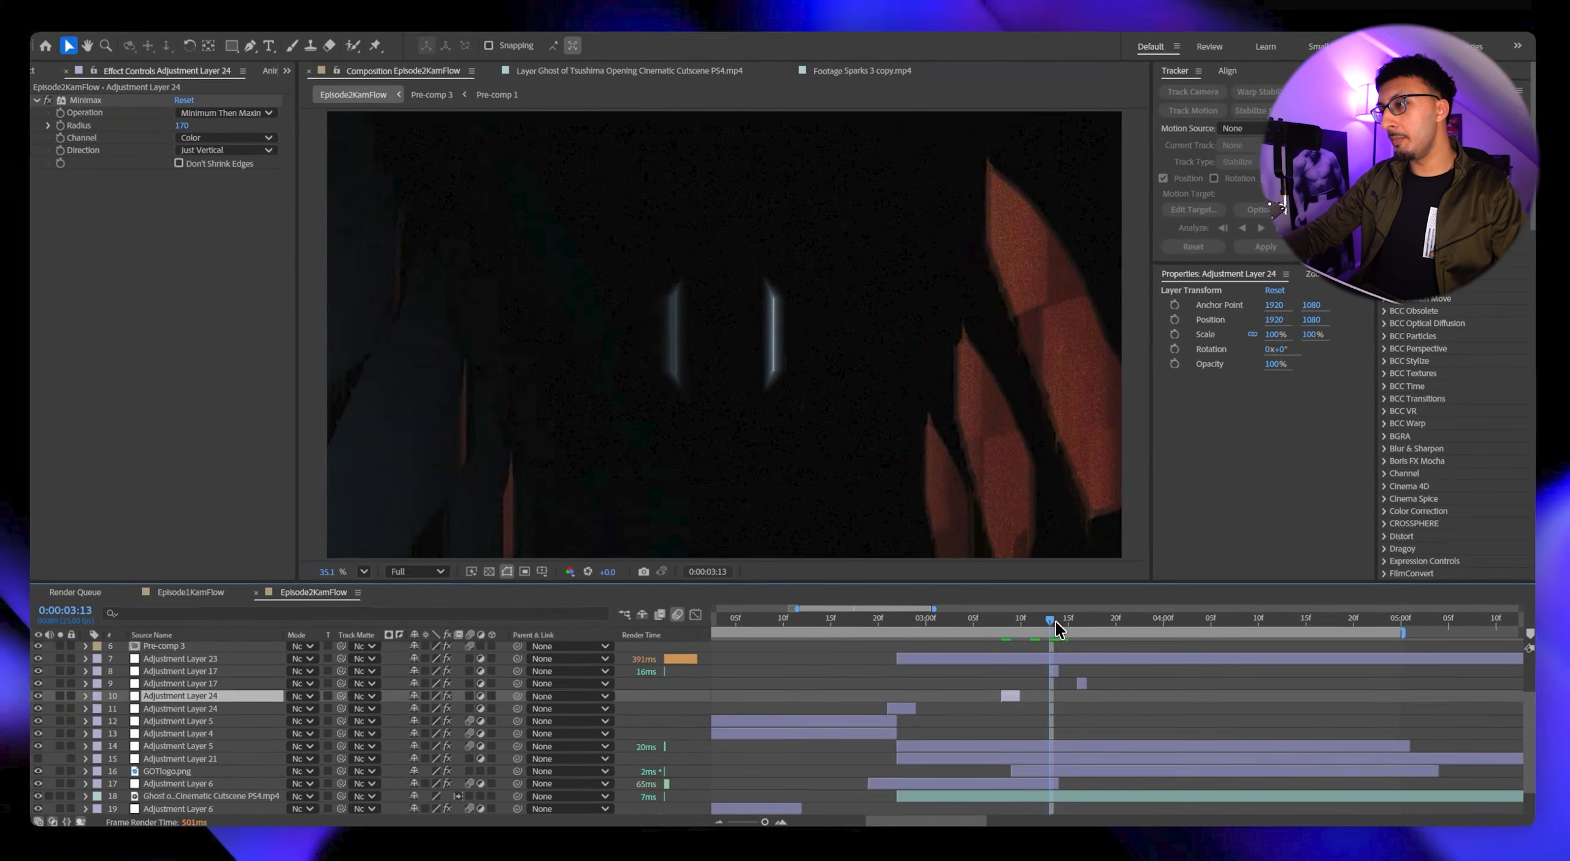
drag(1054, 620, 1016, 620)
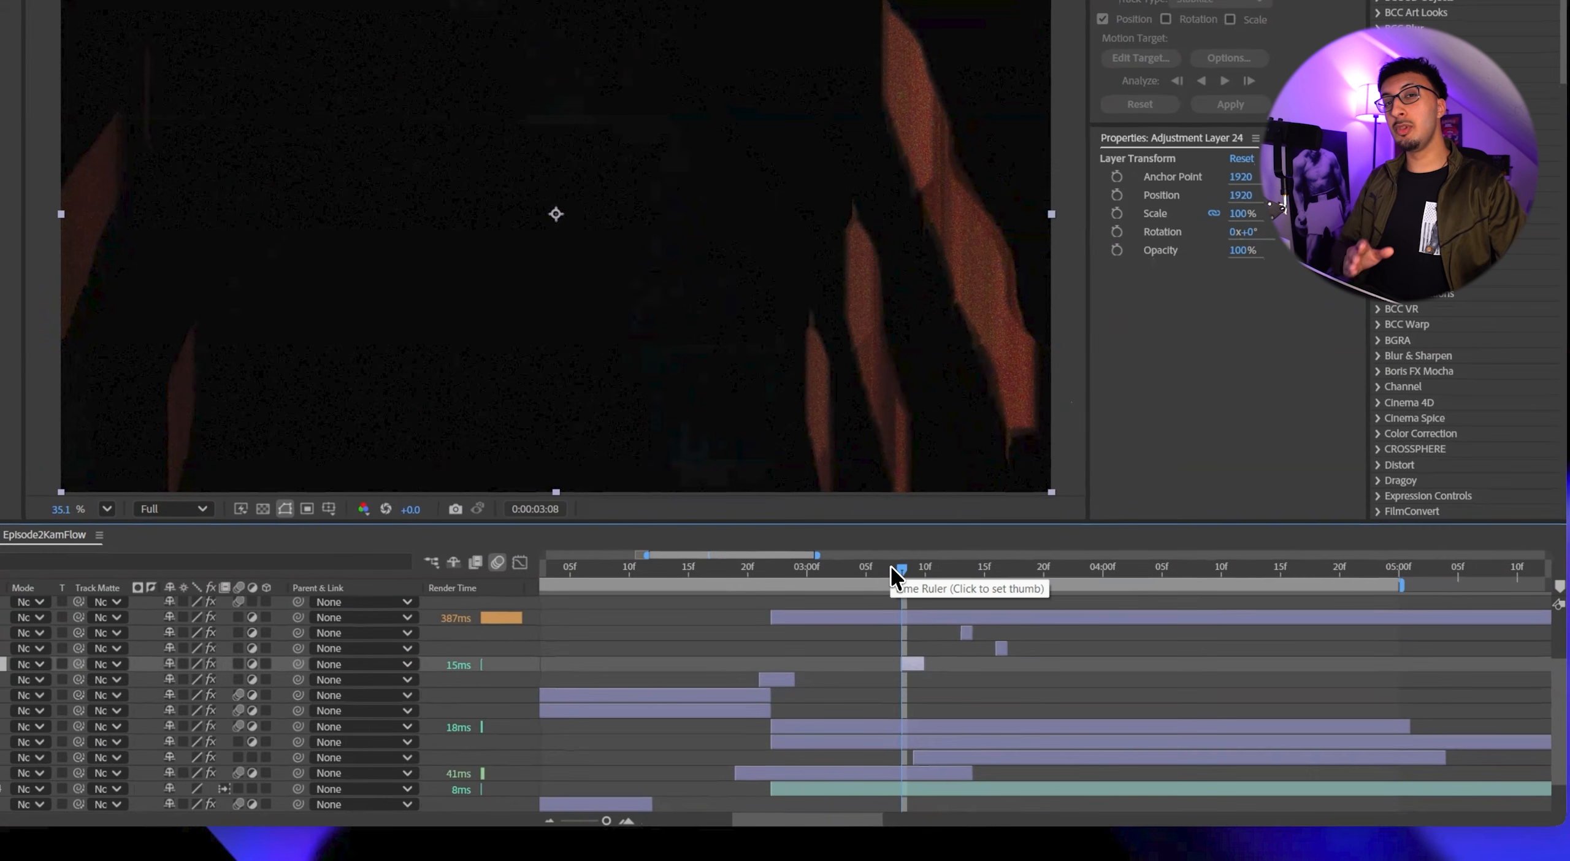
click(999, 620)
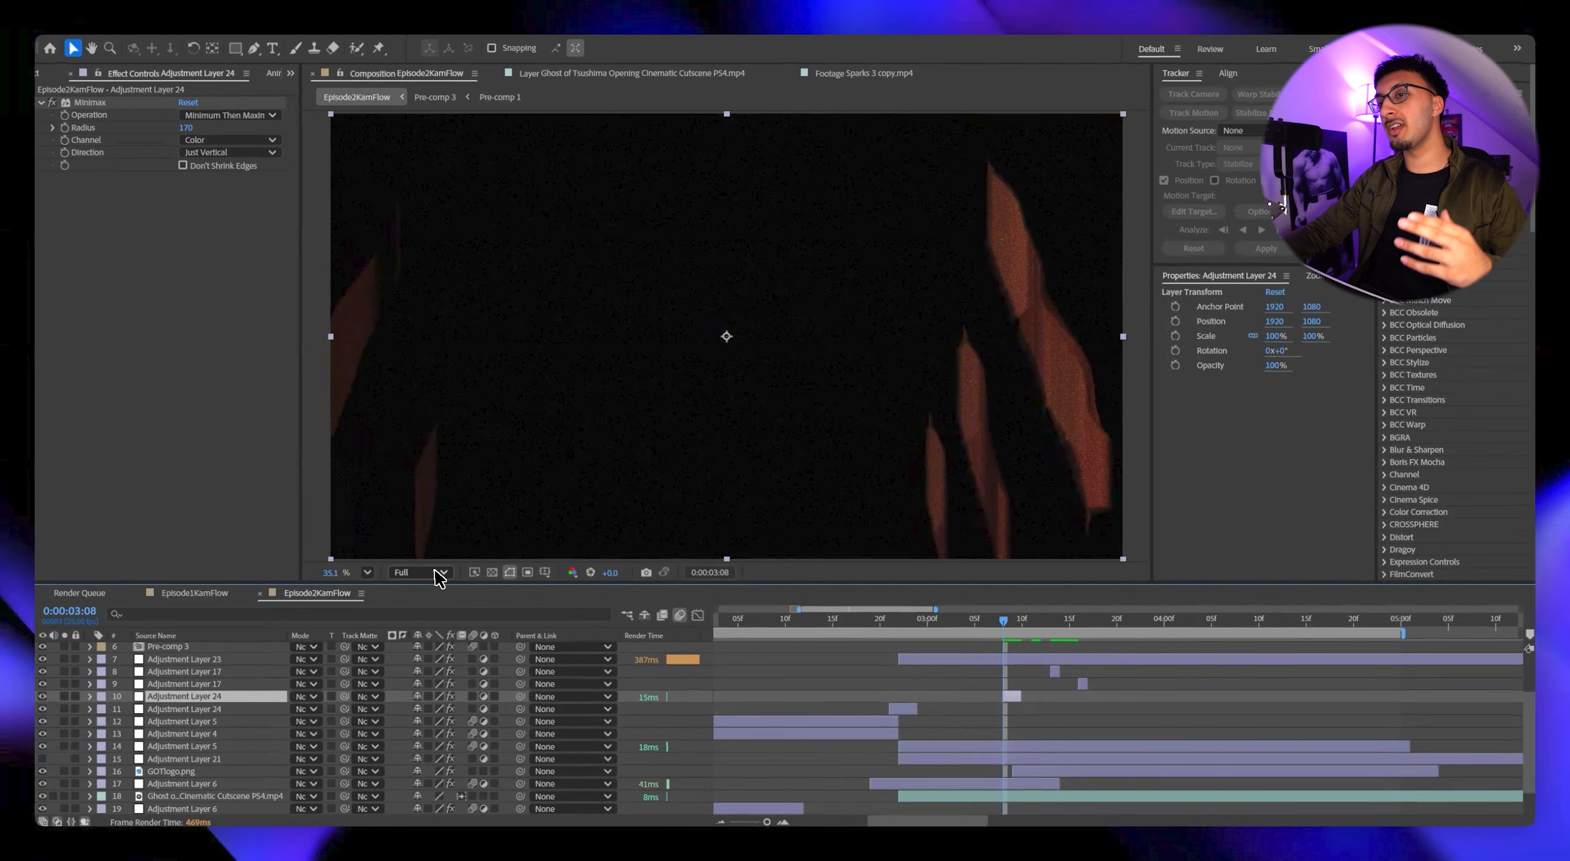
click(441, 573)
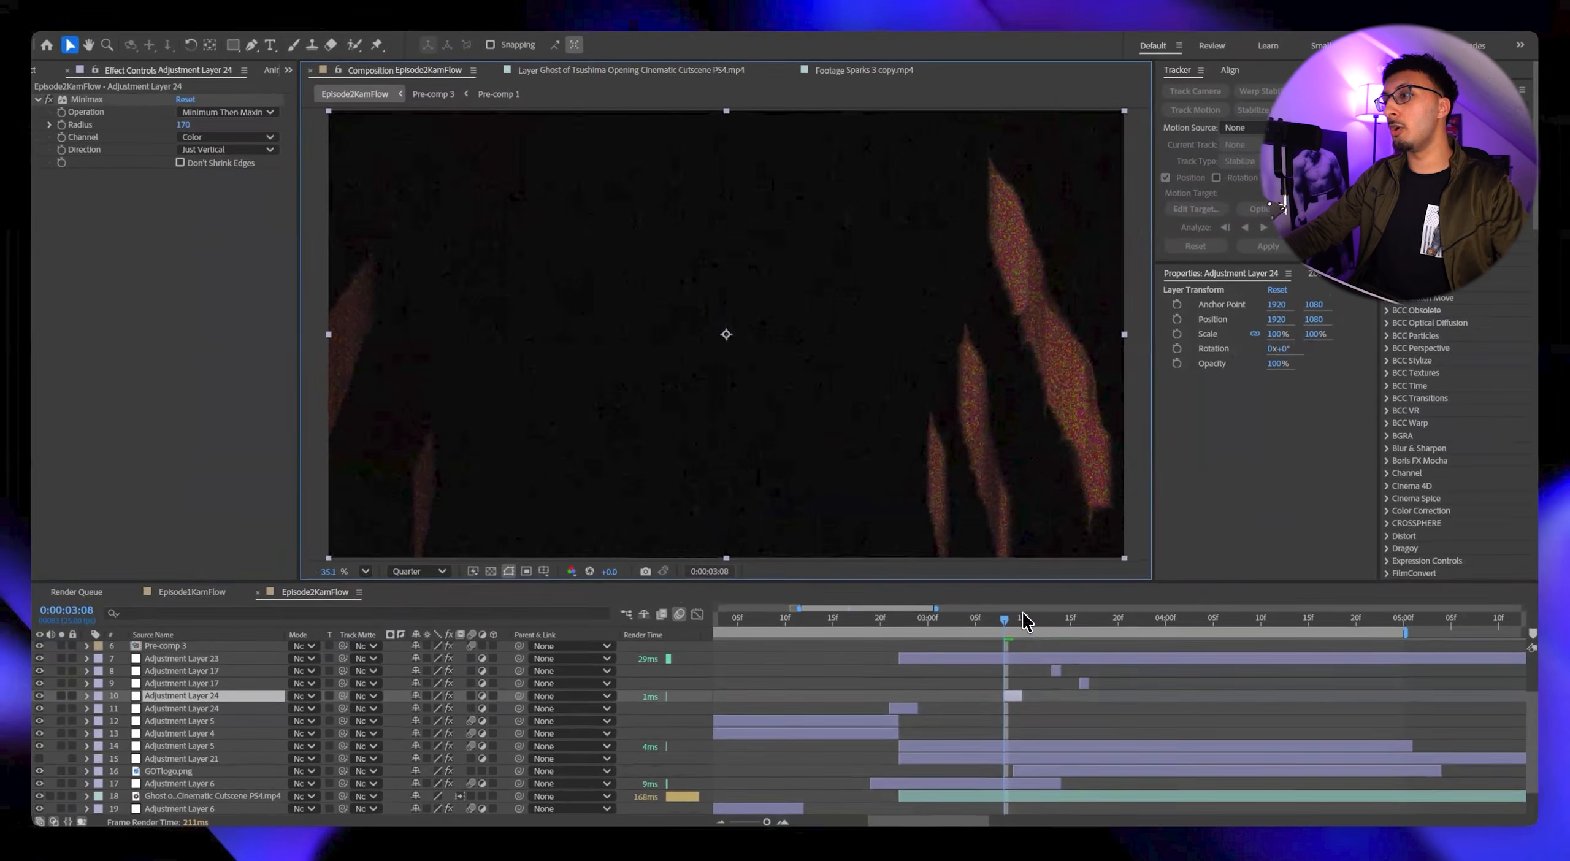
click(1217, 583)
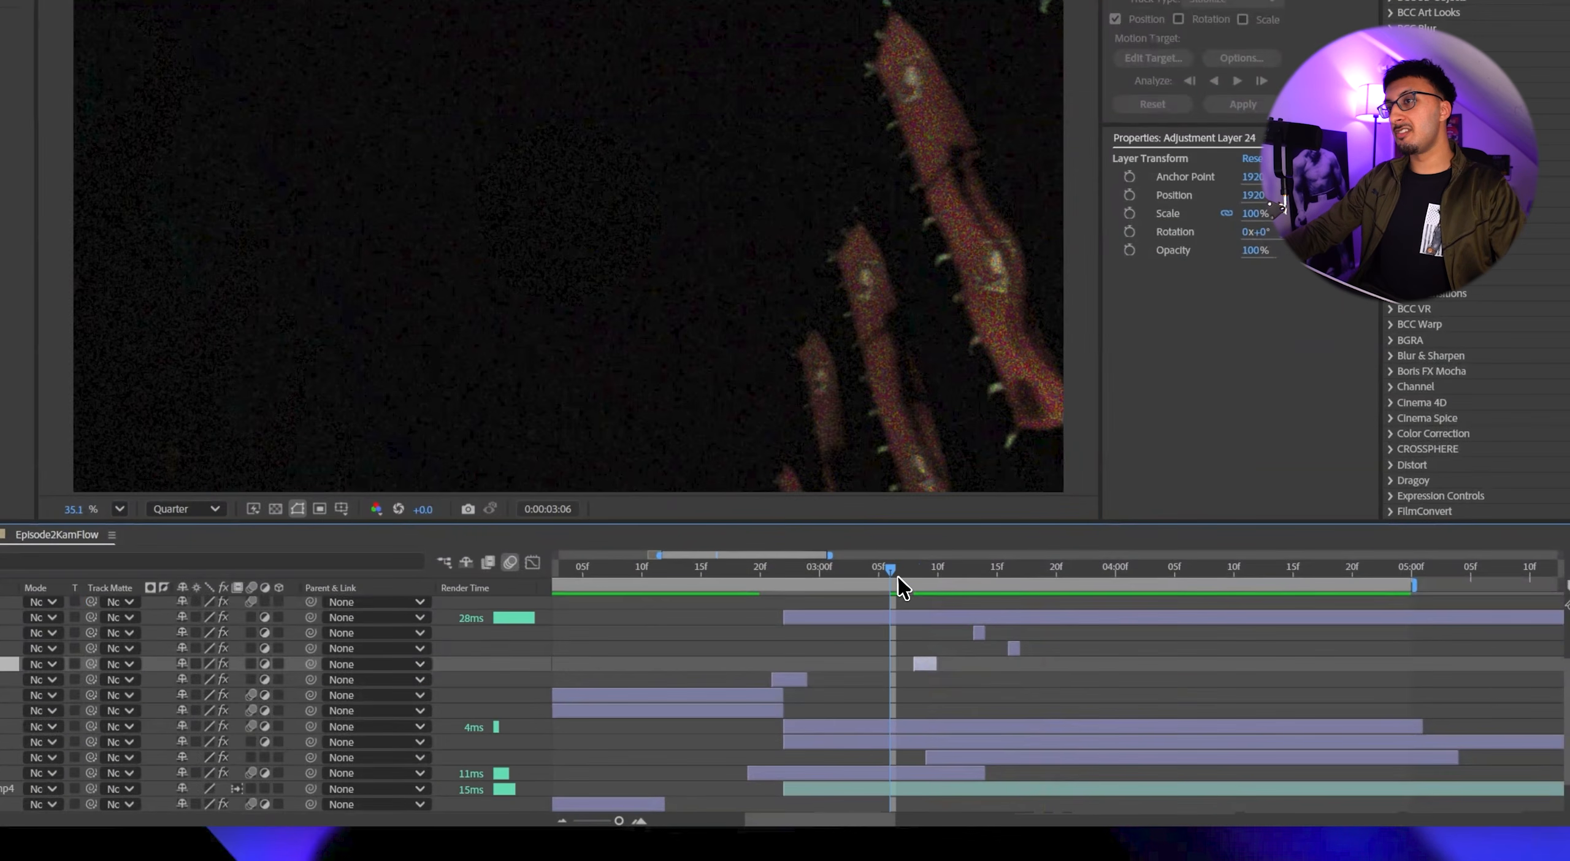
key(space)
key(space)
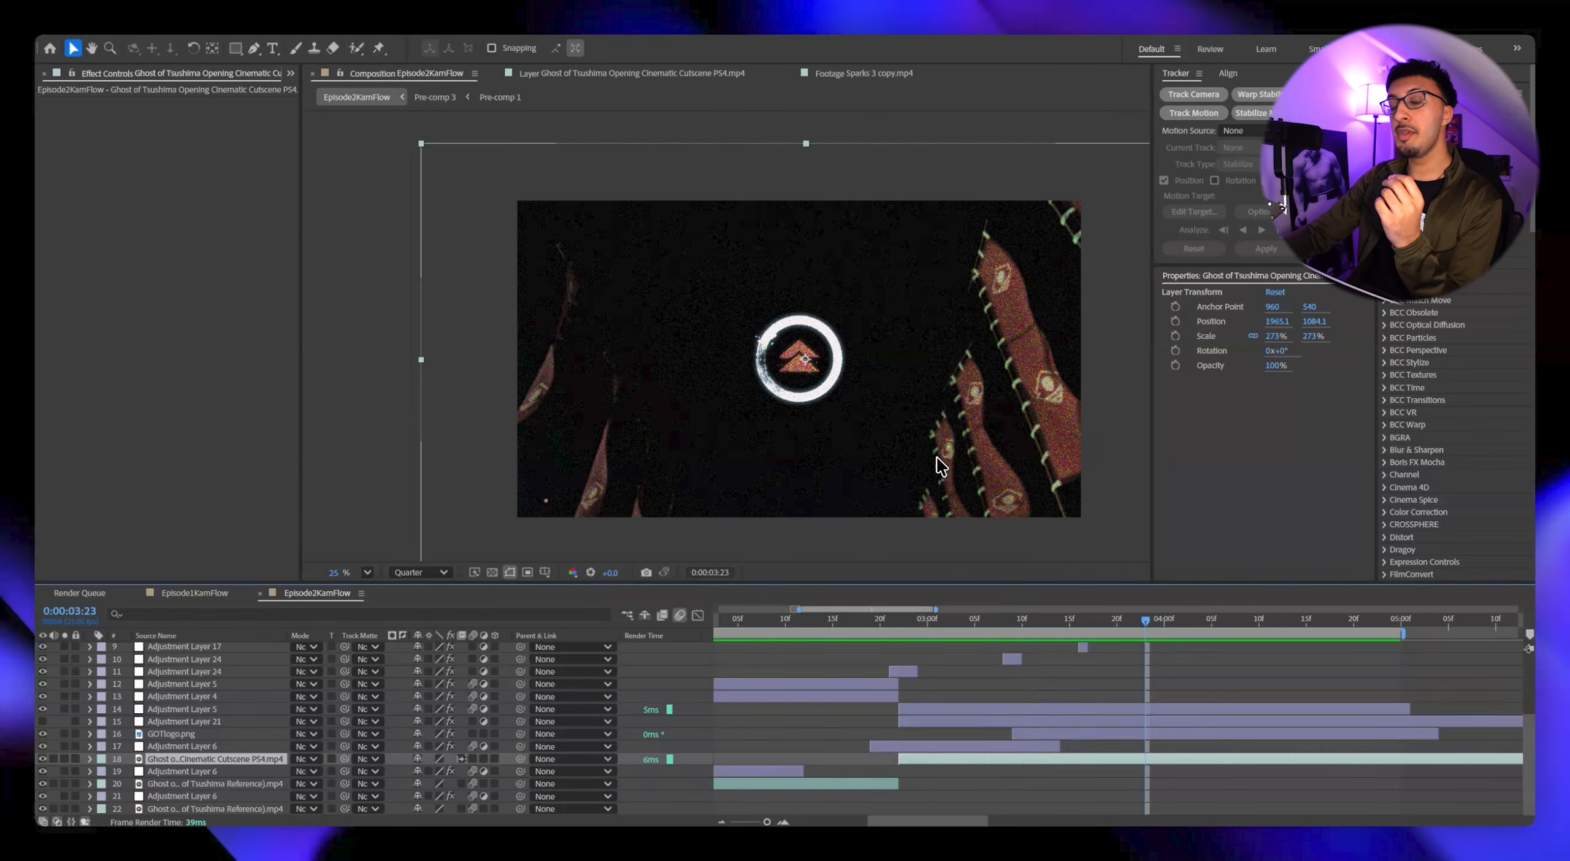
Make the cinematic cutscene layer 3D and add a two-node camera with an 8 mm focal length to the composition.
scroll(939, 464, up, 2)
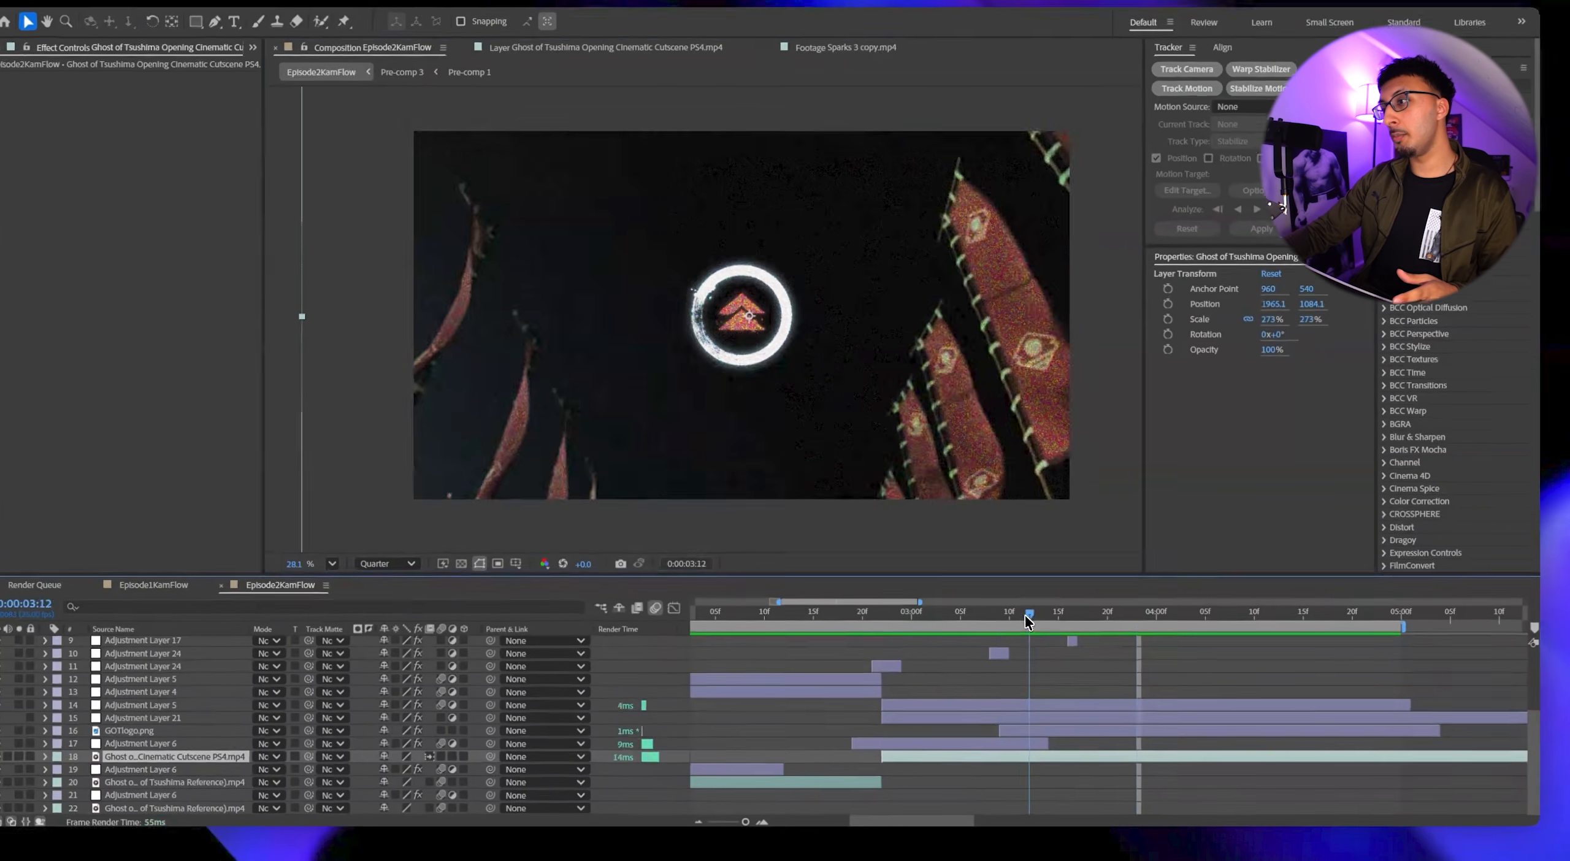
click(1015, 617)
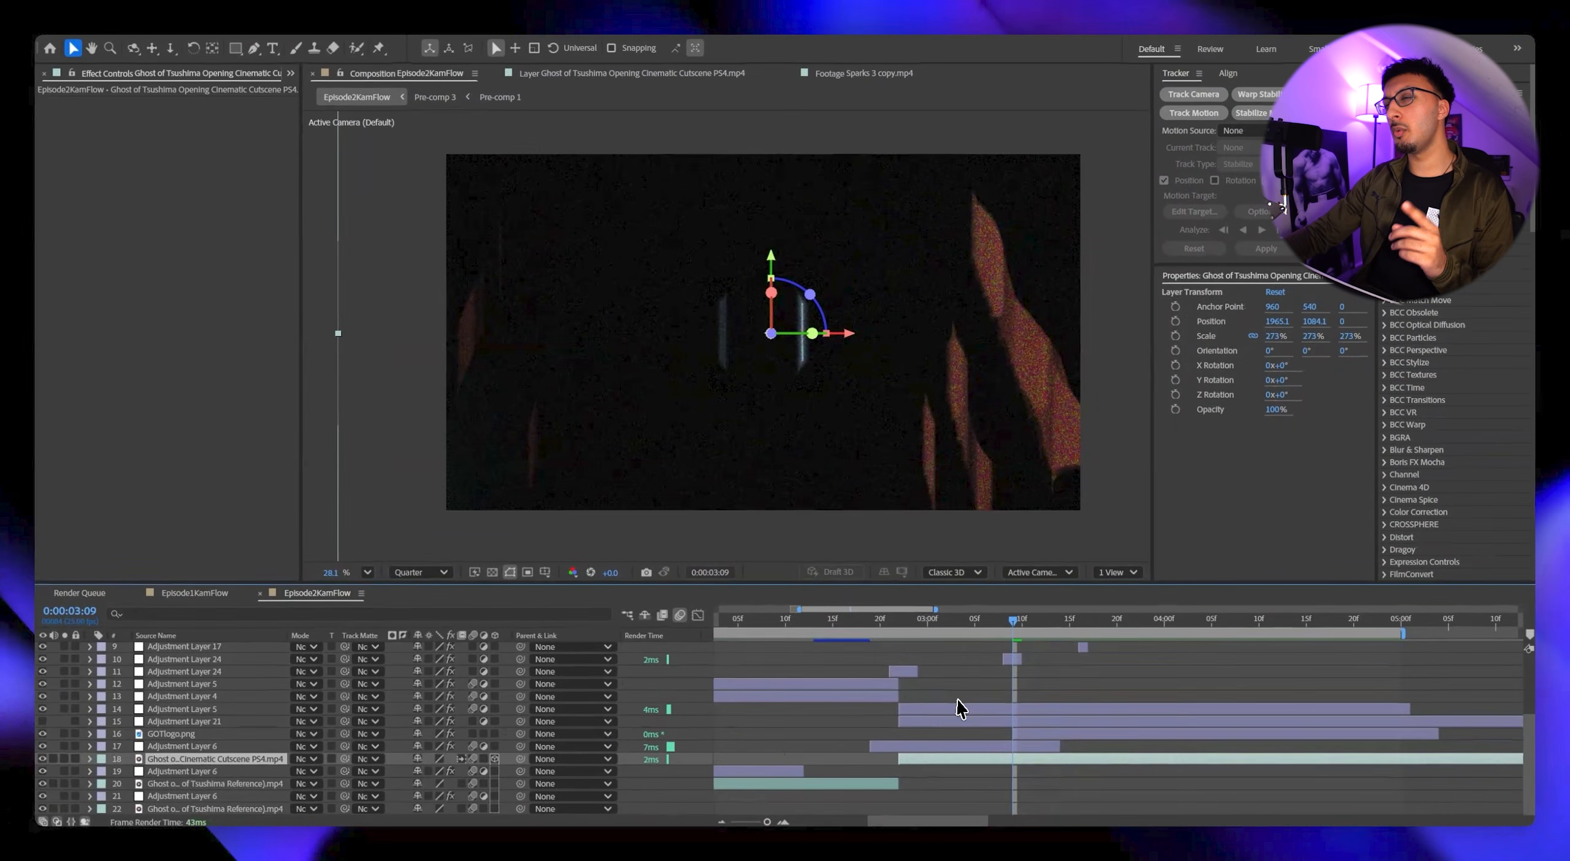
click(1204, 567)
drag(990, 612, 958, 612)
right_click(678, 754)
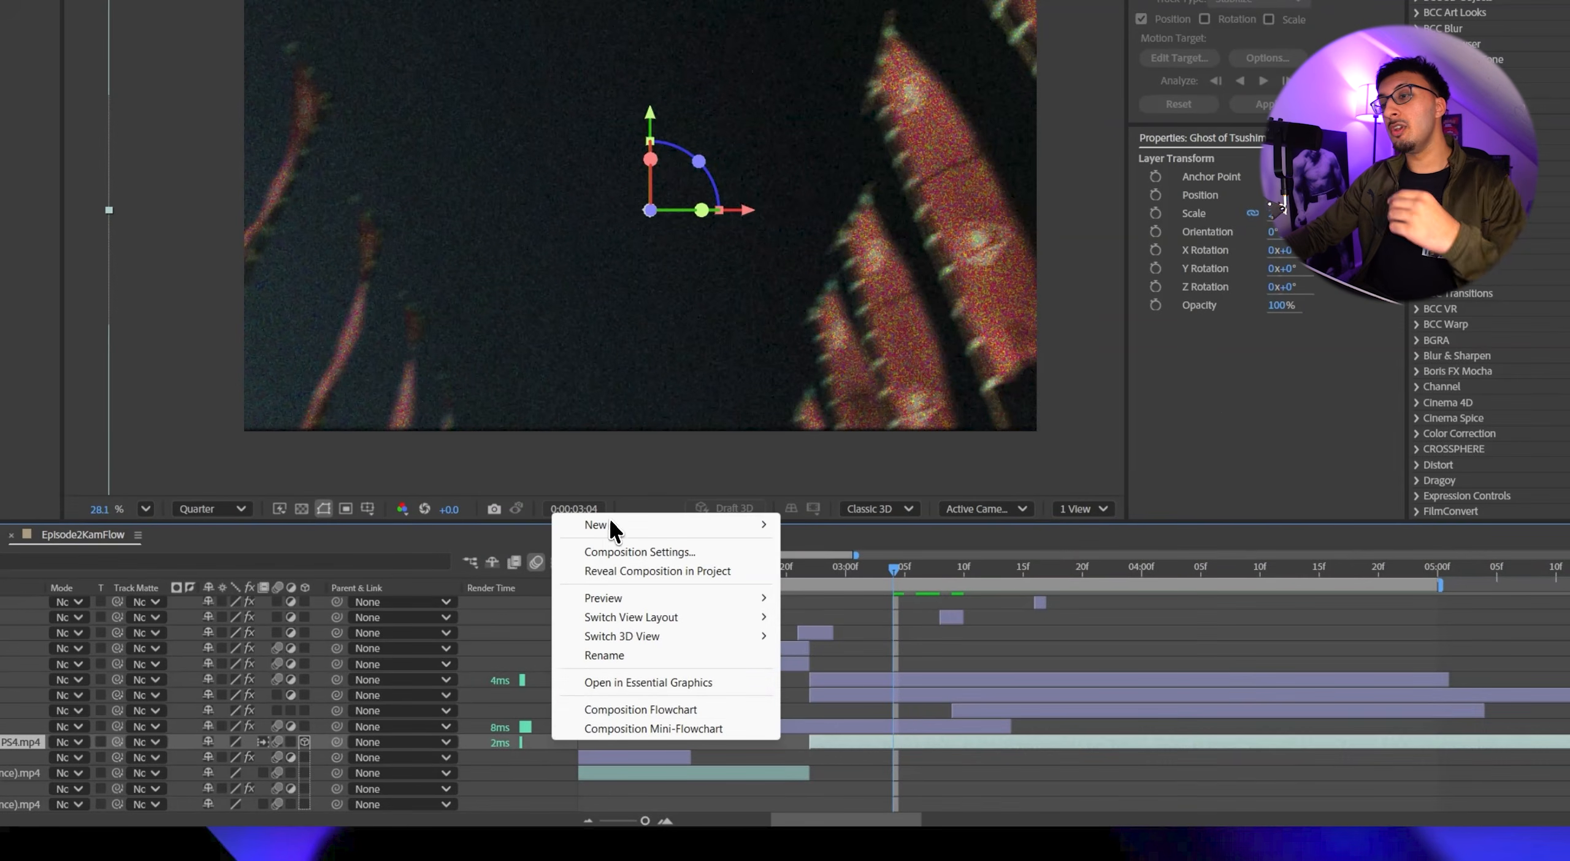
mouse_move(729, 572)
click(877, 609)
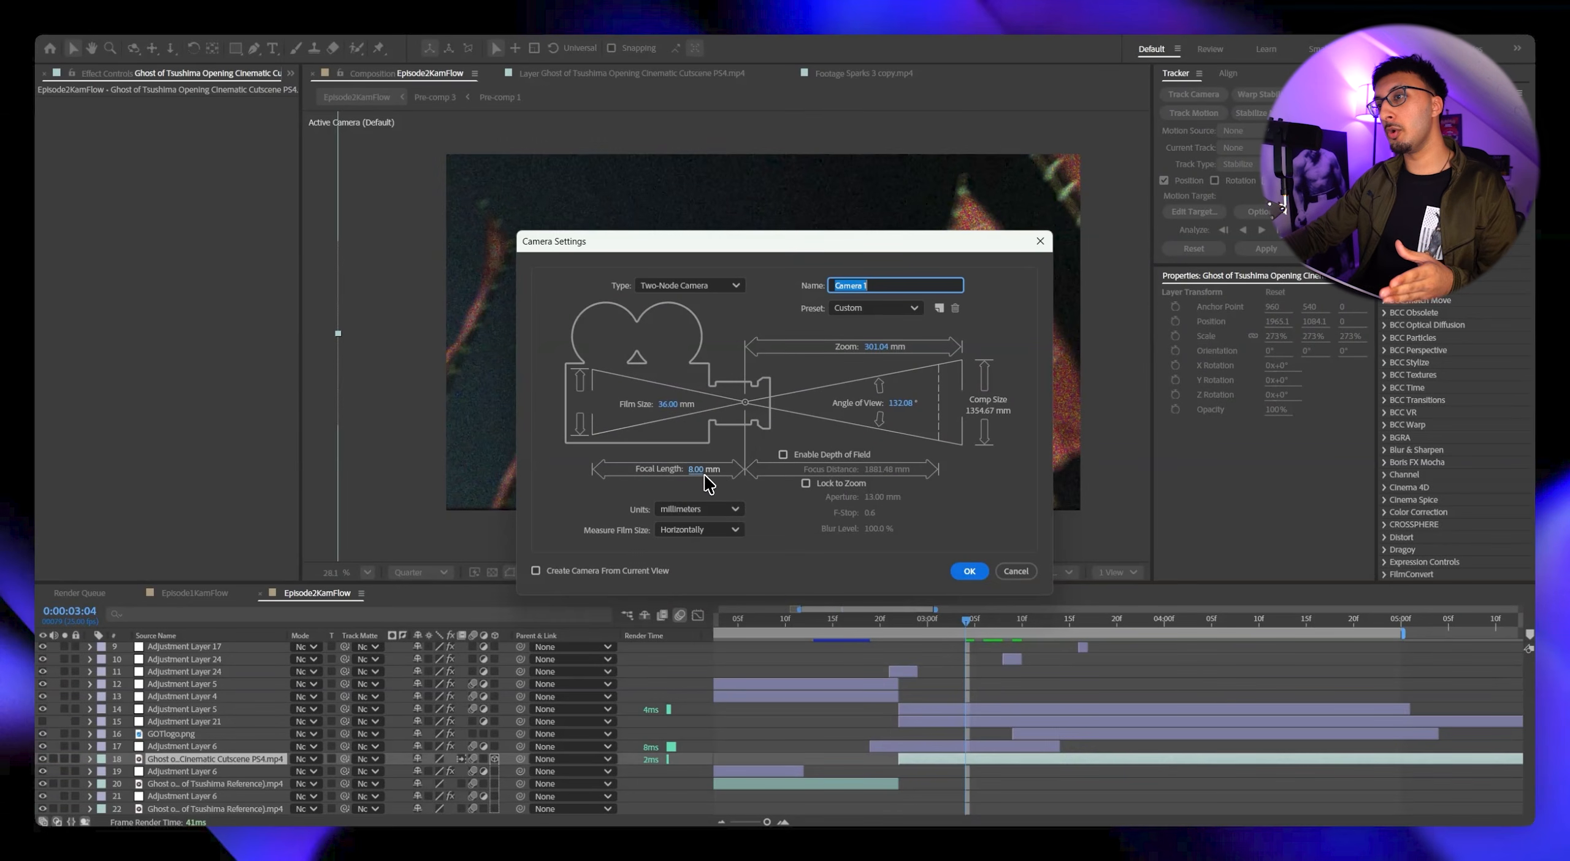
click(961, 572)
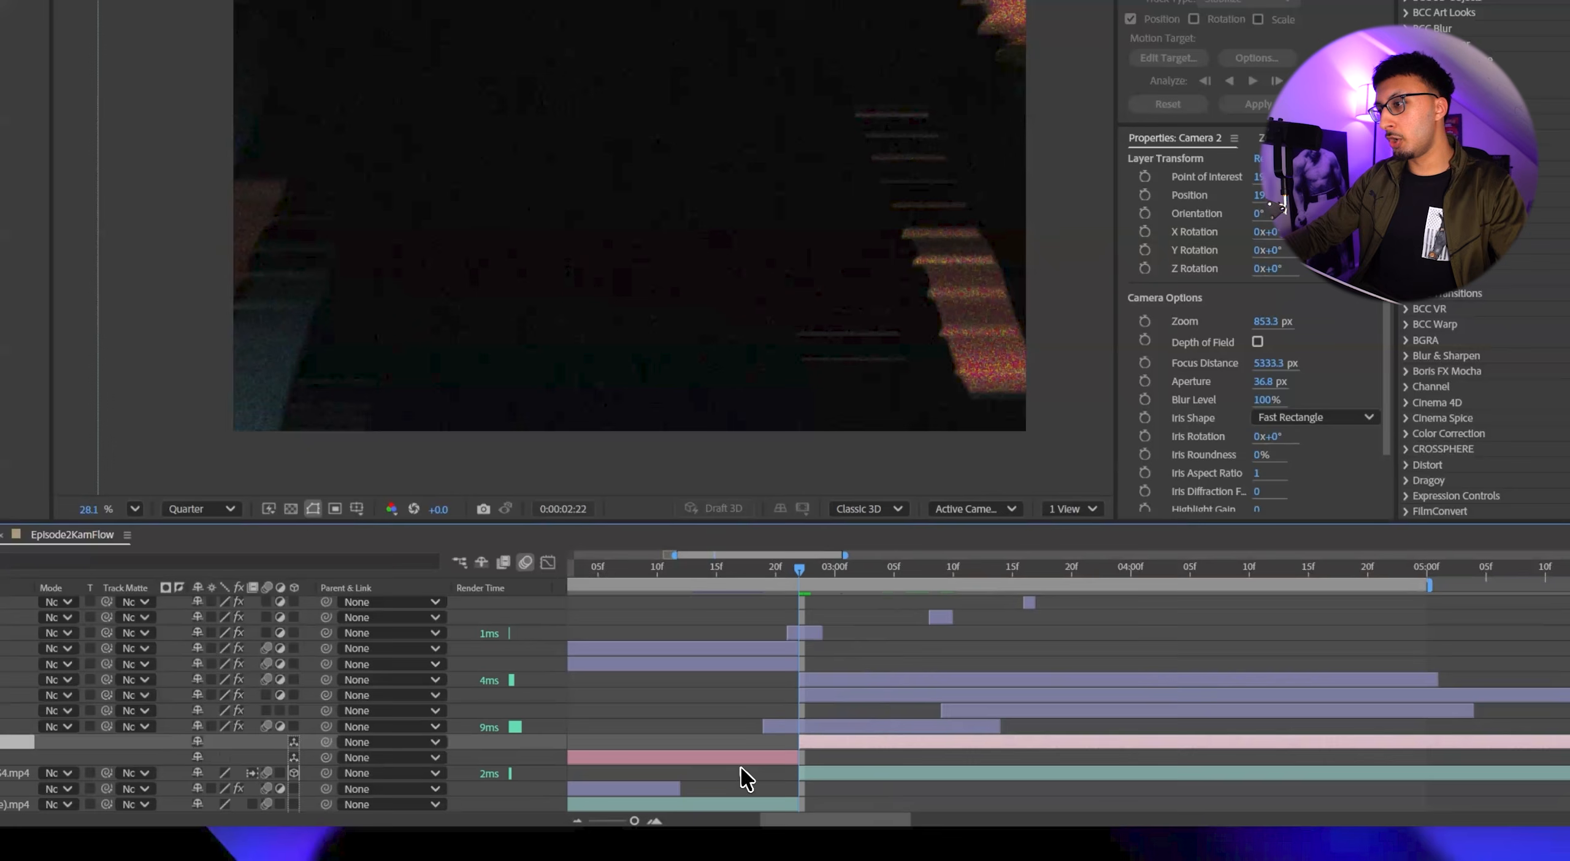
Split the camera at the cut at 0:00:02:22 and delete the part before it.
click(744, 760)
key(Delete)
click(816, 743)
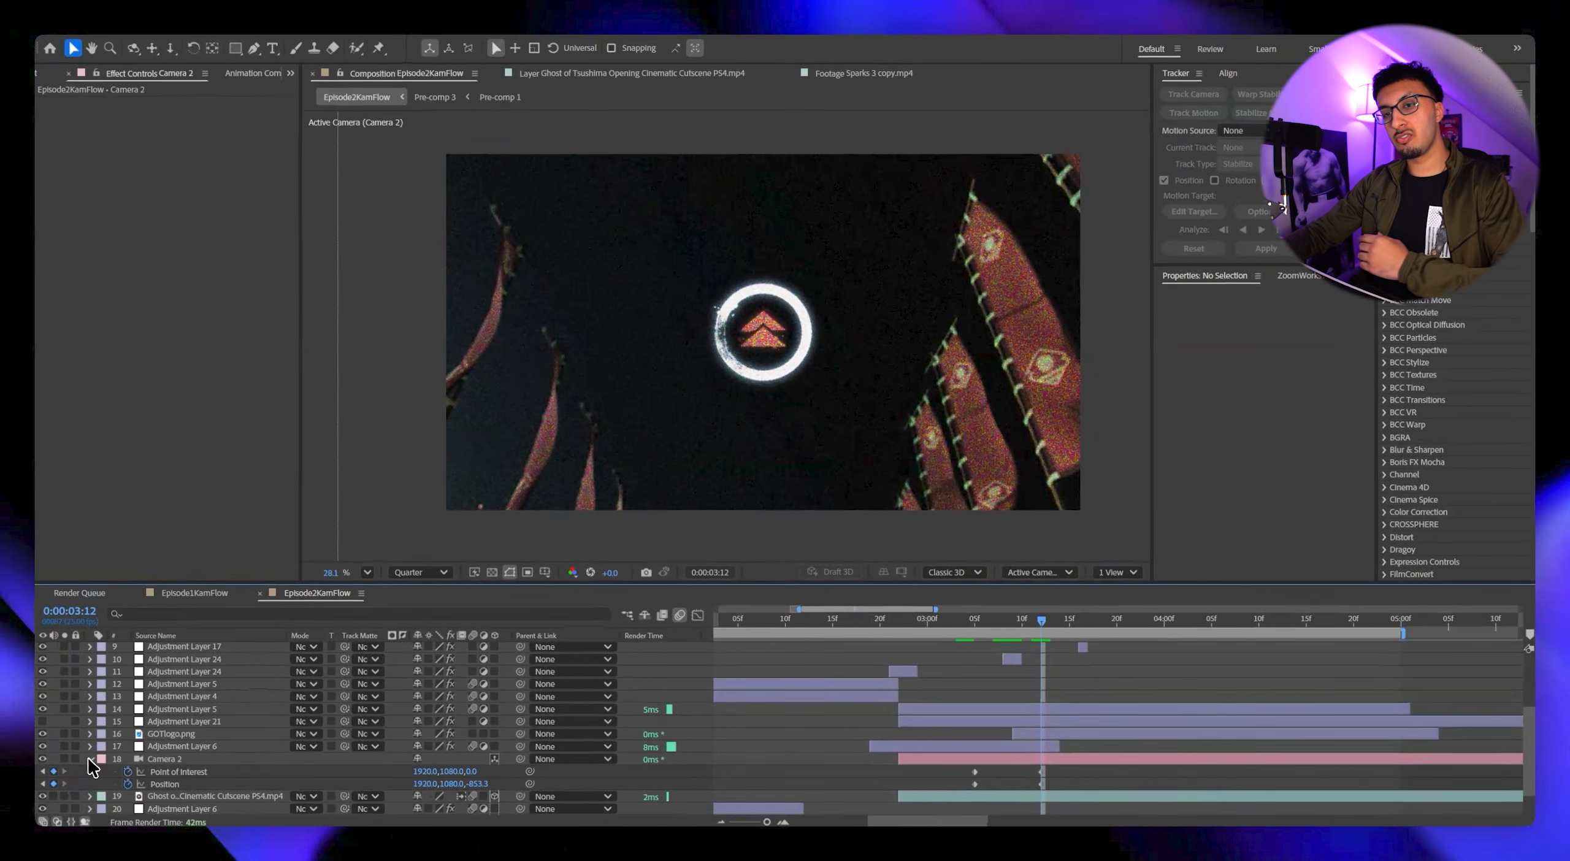
Keyframe the camera's Point of Interest and Position at 0:00:03:05 and 0:00:03:12, with the earlier Position pushed in to 1942.8, 1102.4, -530.5.
click(87, 758)
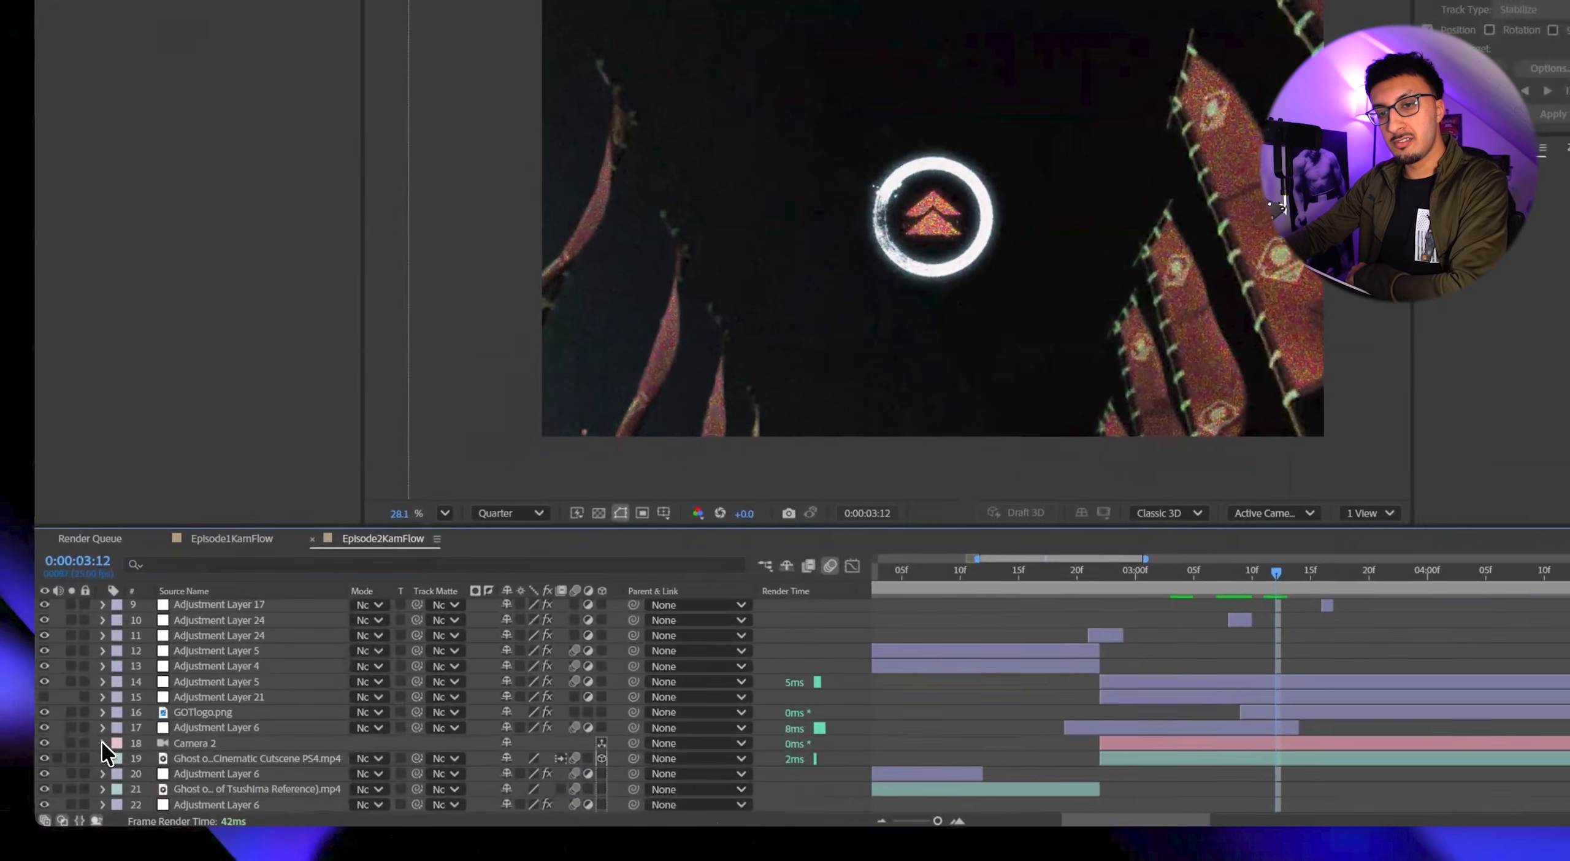
click(102, 743)
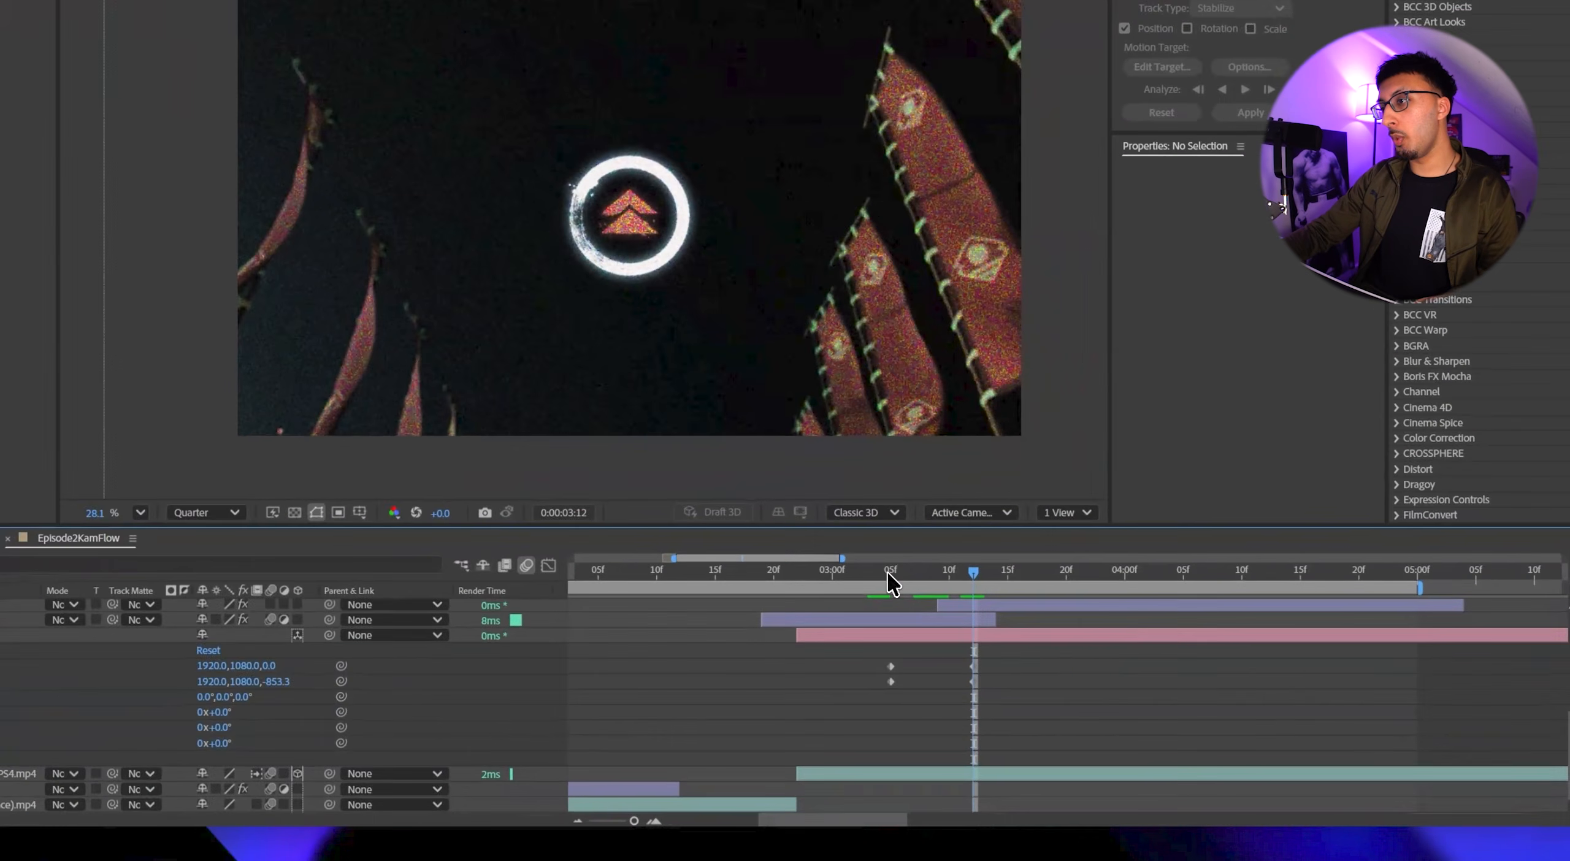
click(975, 626)
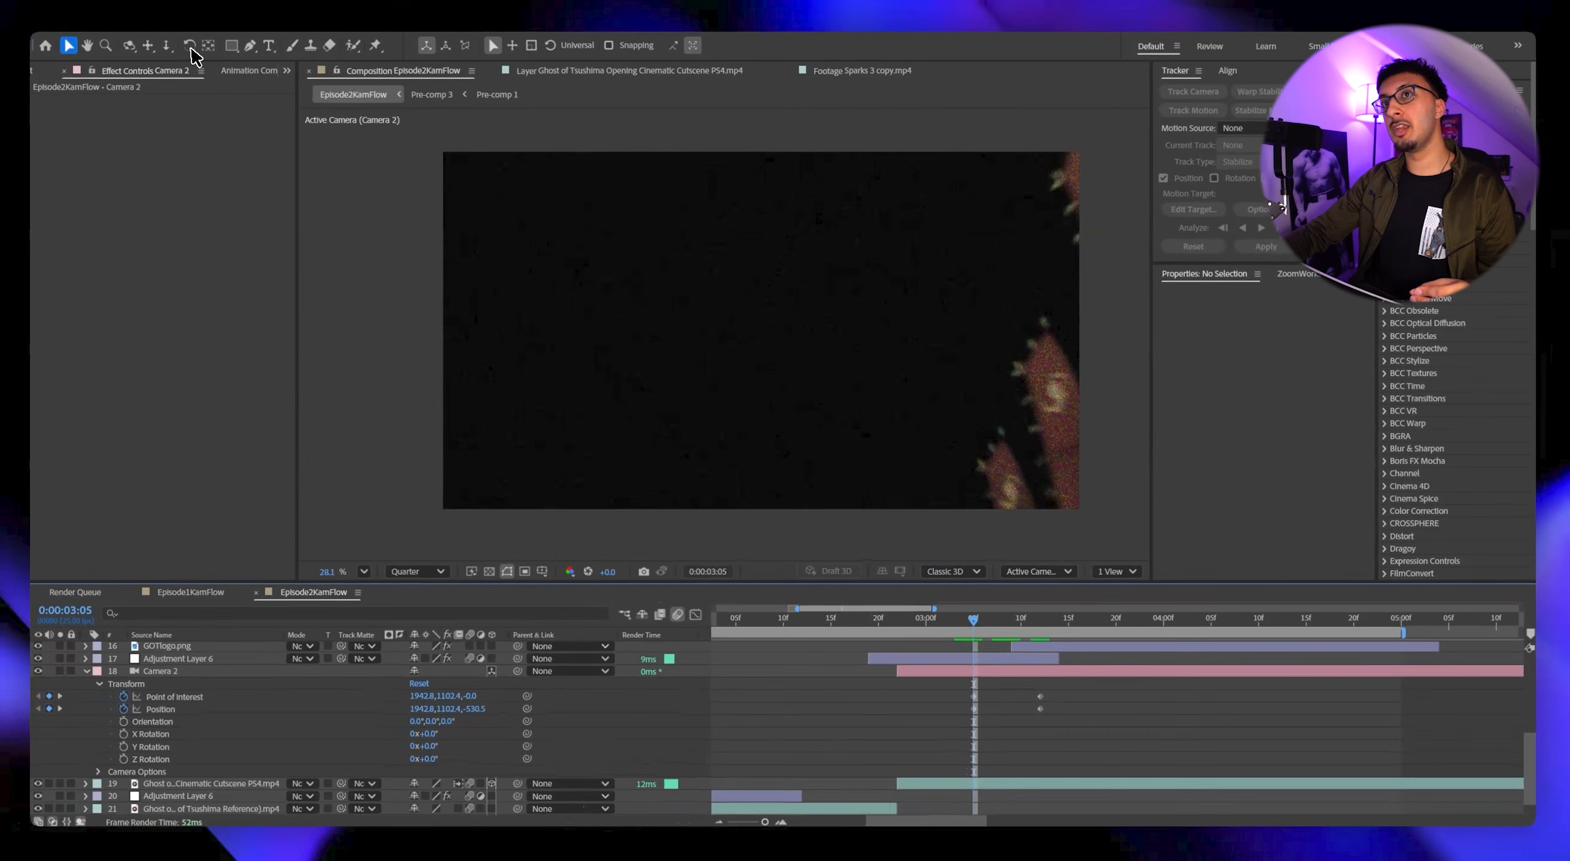
Try dollying the camera further in at 0:00:03:05 with the Dolly Towards Cursor tool, and undo the move.
click(173, 48)
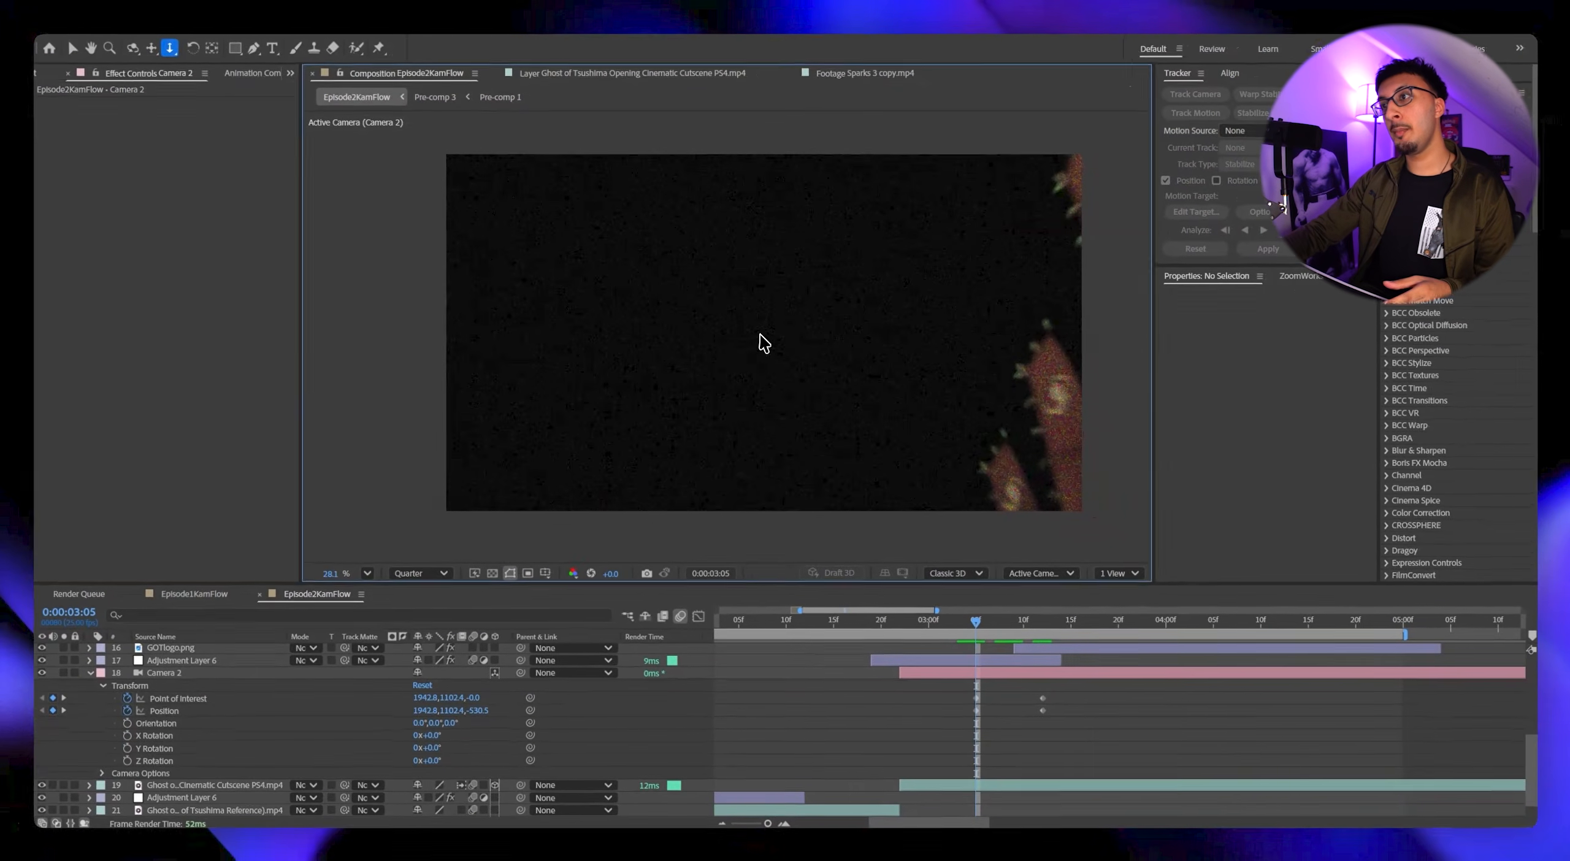
drag(760, 335, 763, 293)
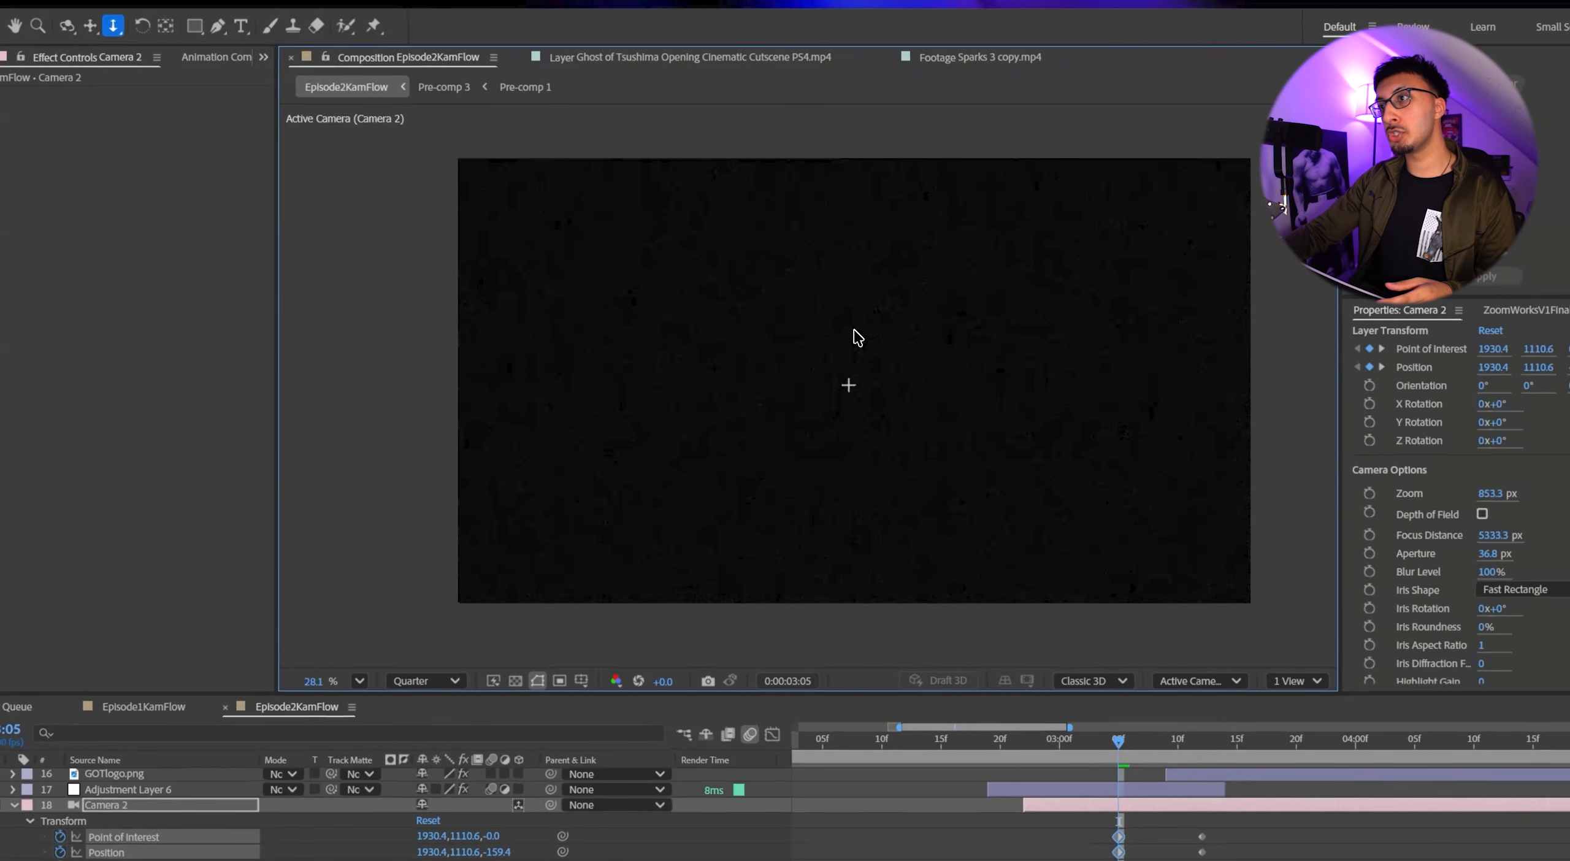
key(ctrl+z)
Turn GOTlogo.png into a 3D layer and ease the camera's Point of Interest and Position keyframes.
drag(1021, 666, 1120, 683)
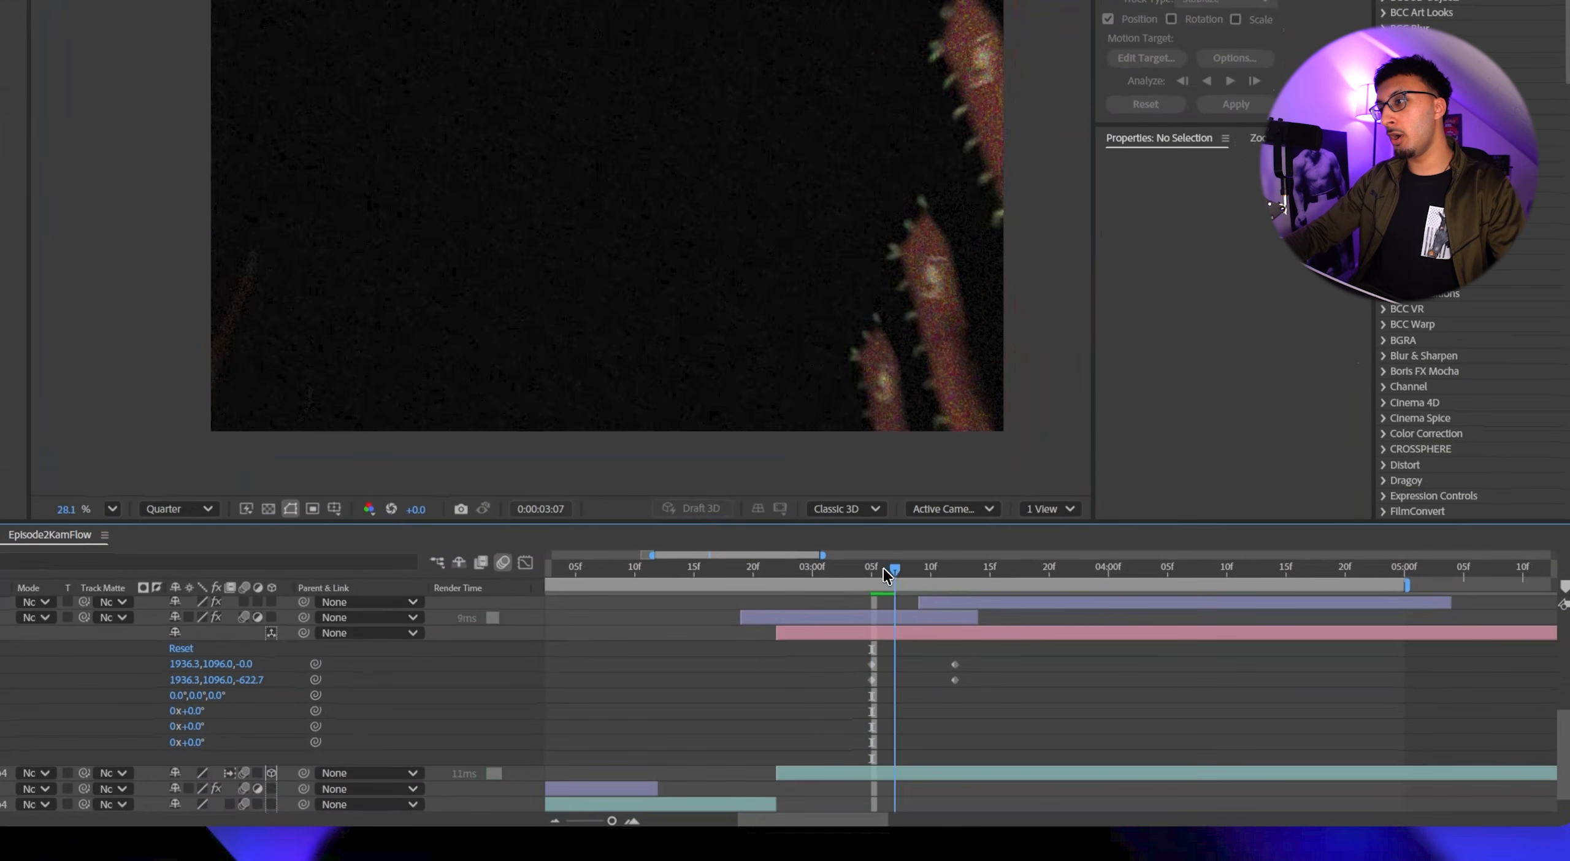
drag(967, 577, 928, 577)
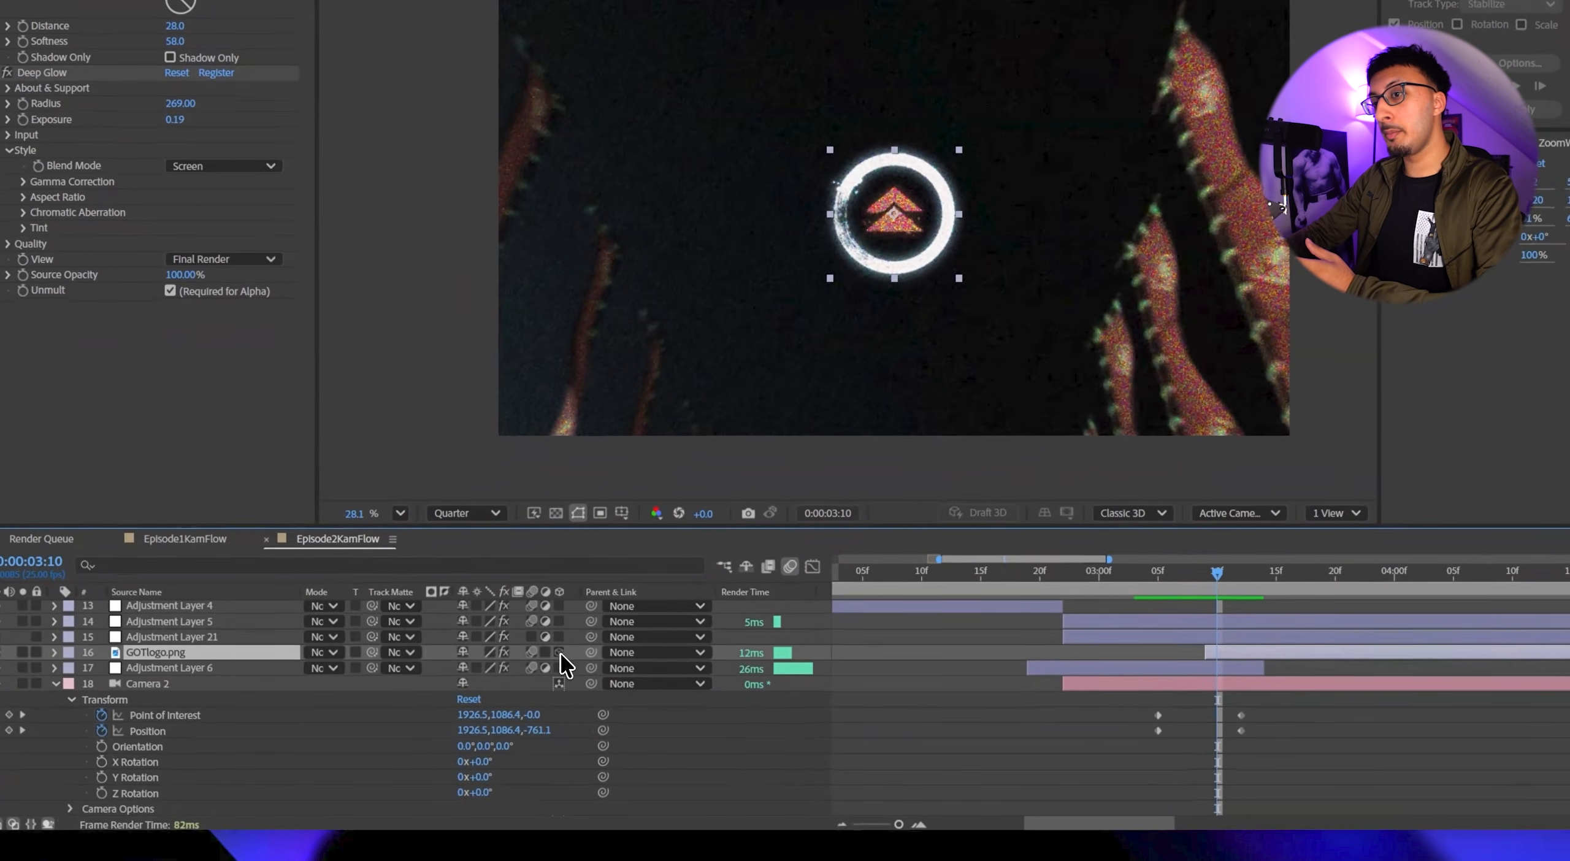
click(494, 683)
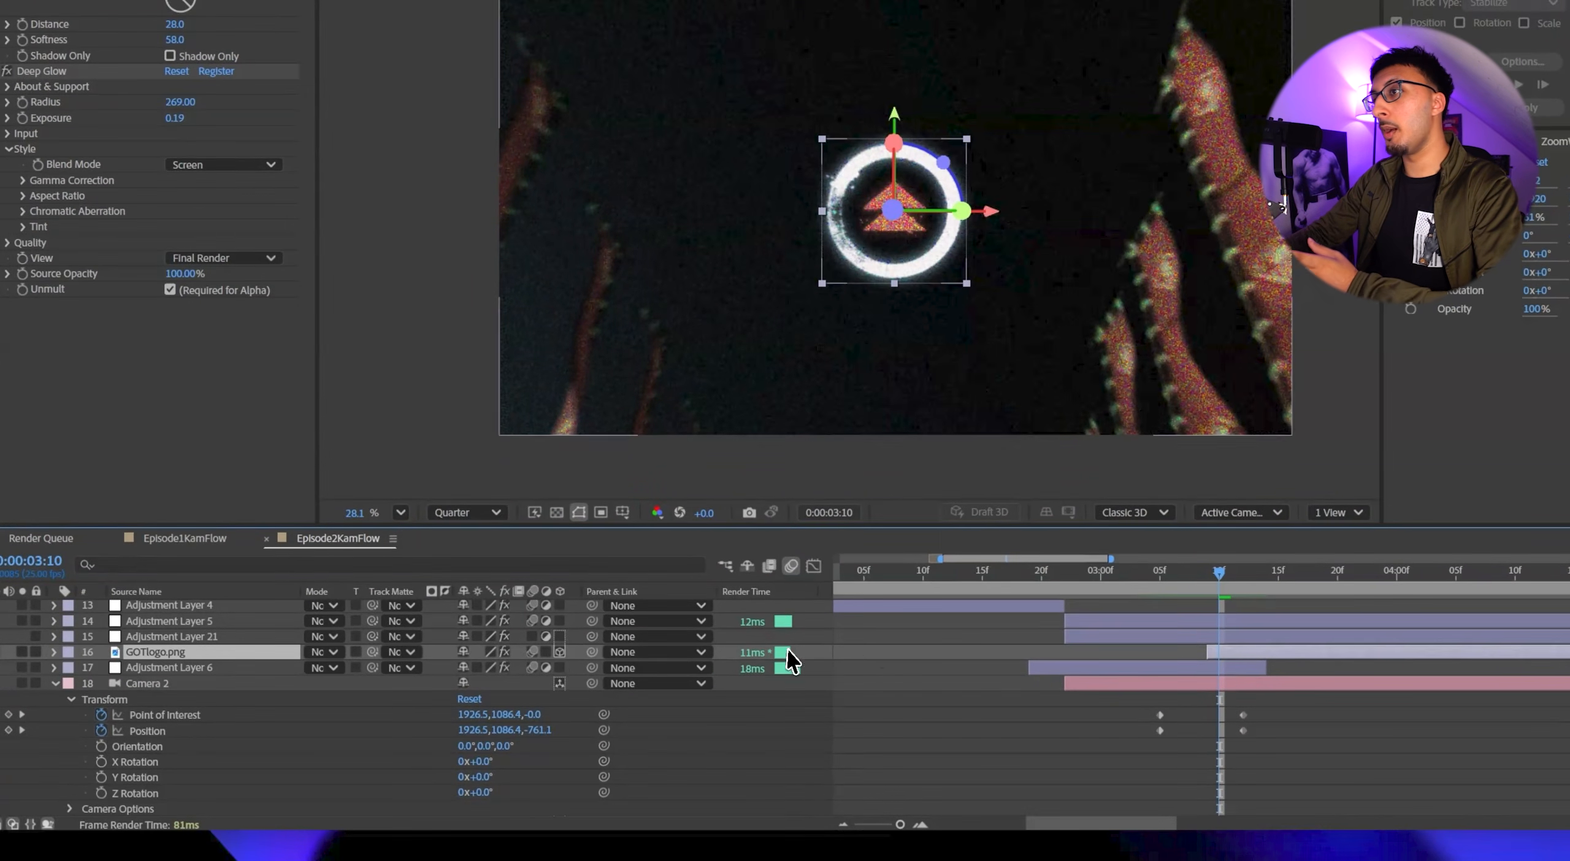
mouse_move(956, 579)
mouse_down()
mouse_move(918, 579)
mouse_move(950, 577)
mouse_up()
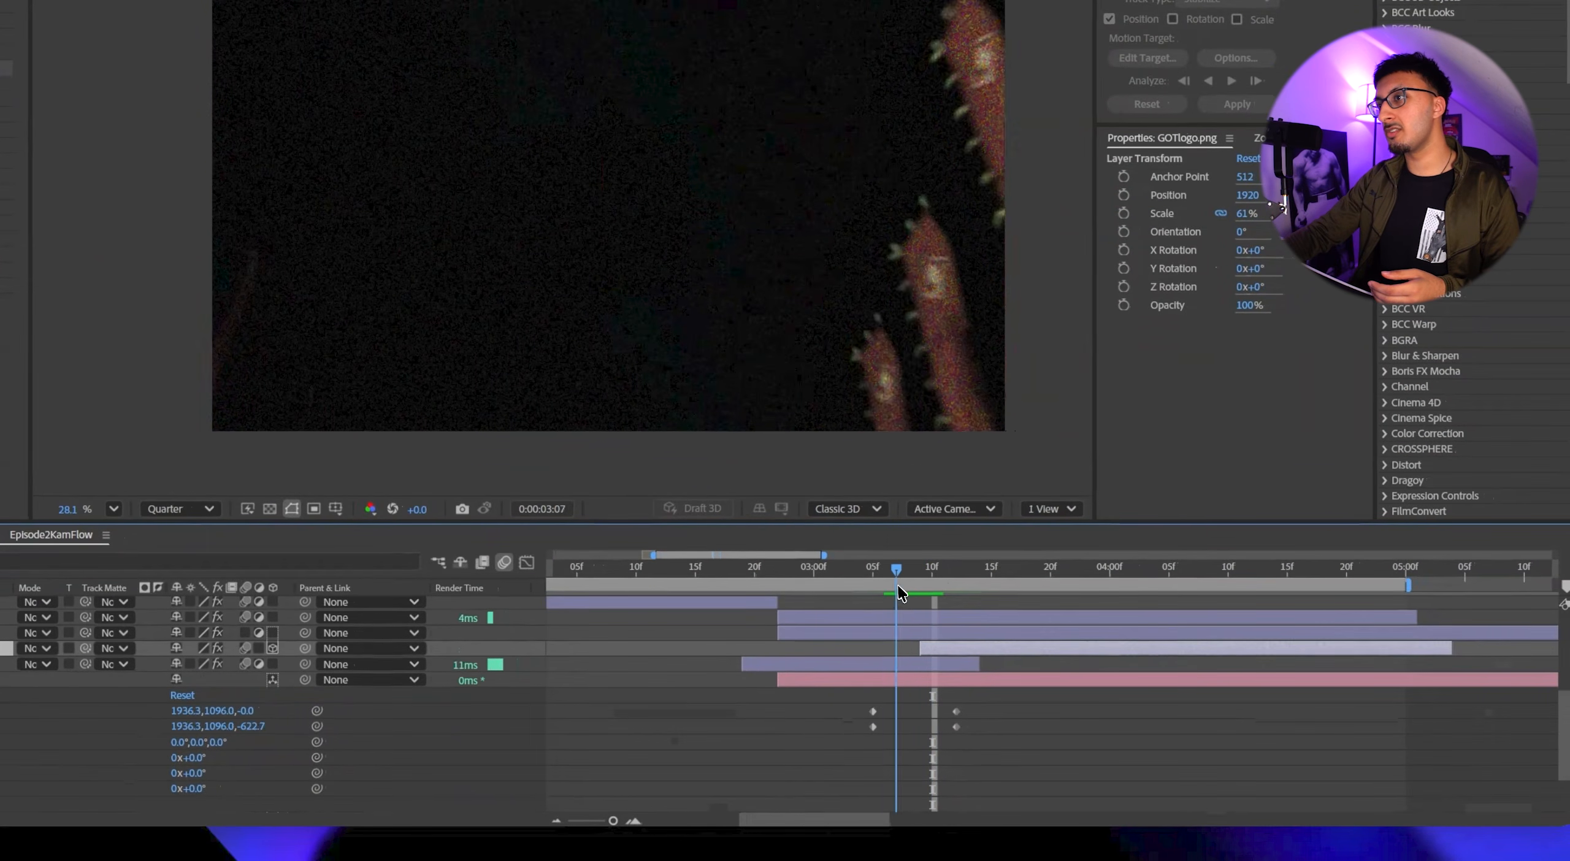
drag(993, 700, 813, 747)
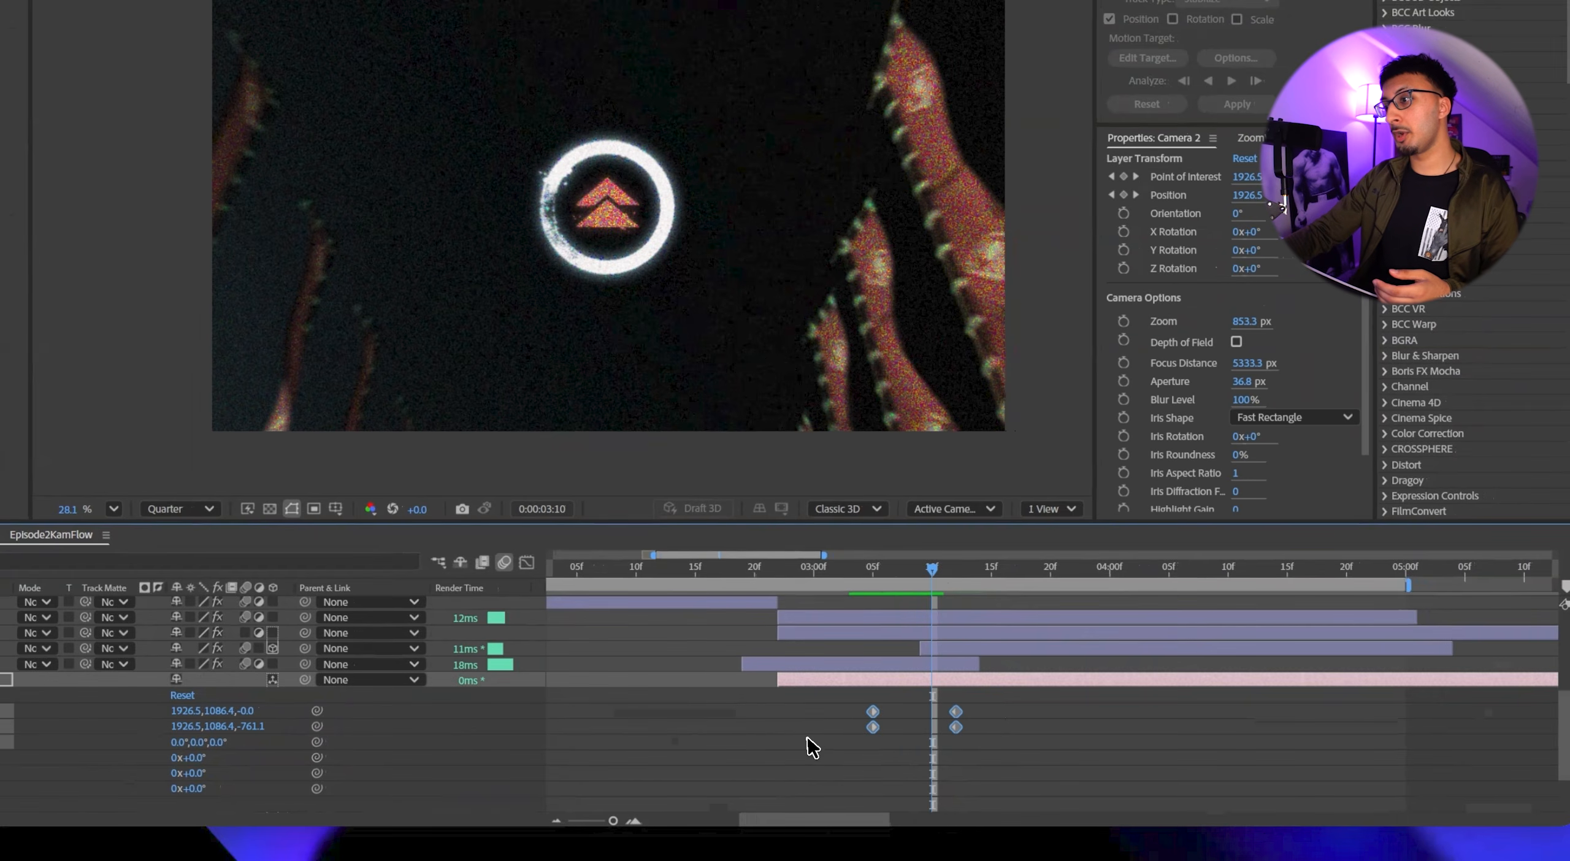
click(994, 745)
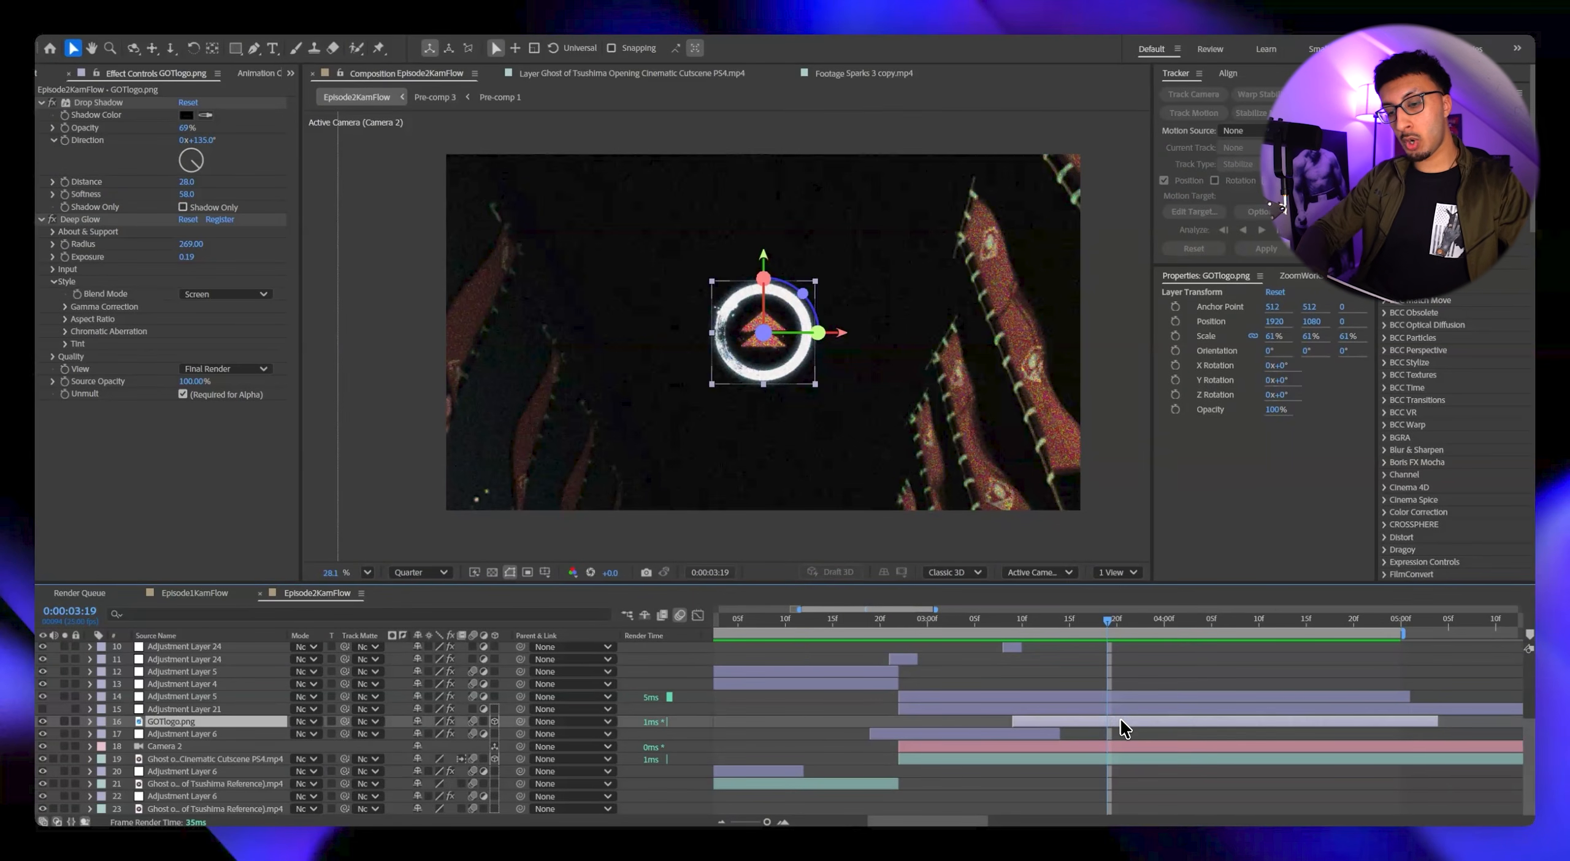
Create an adjustment layer above the logo and apply the Wiggle - position preset to it.
key(ctrl+alt+y)
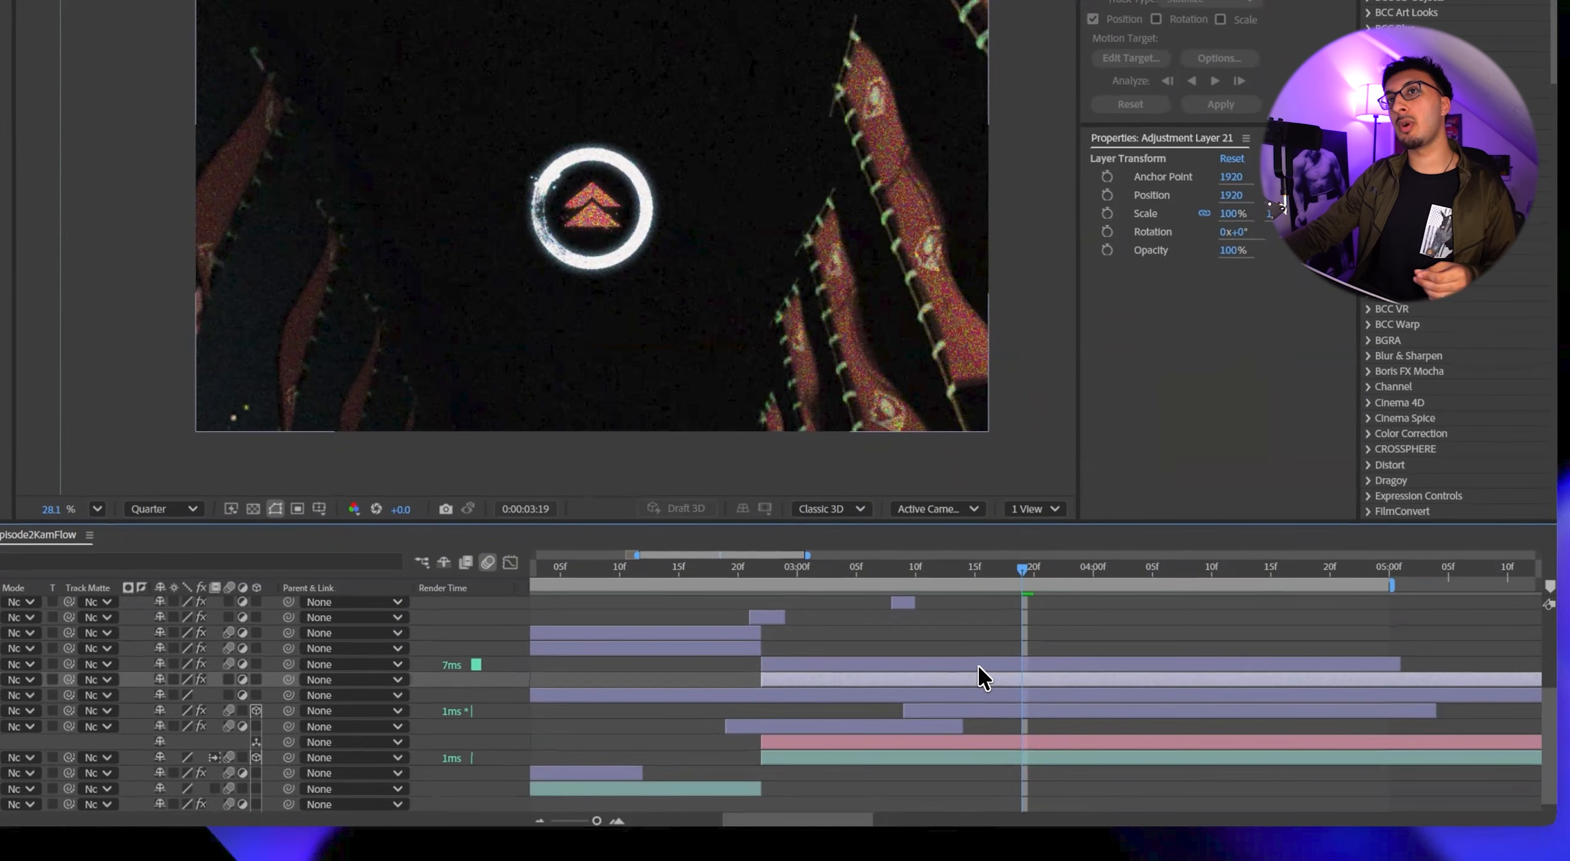
click(1072, 697)
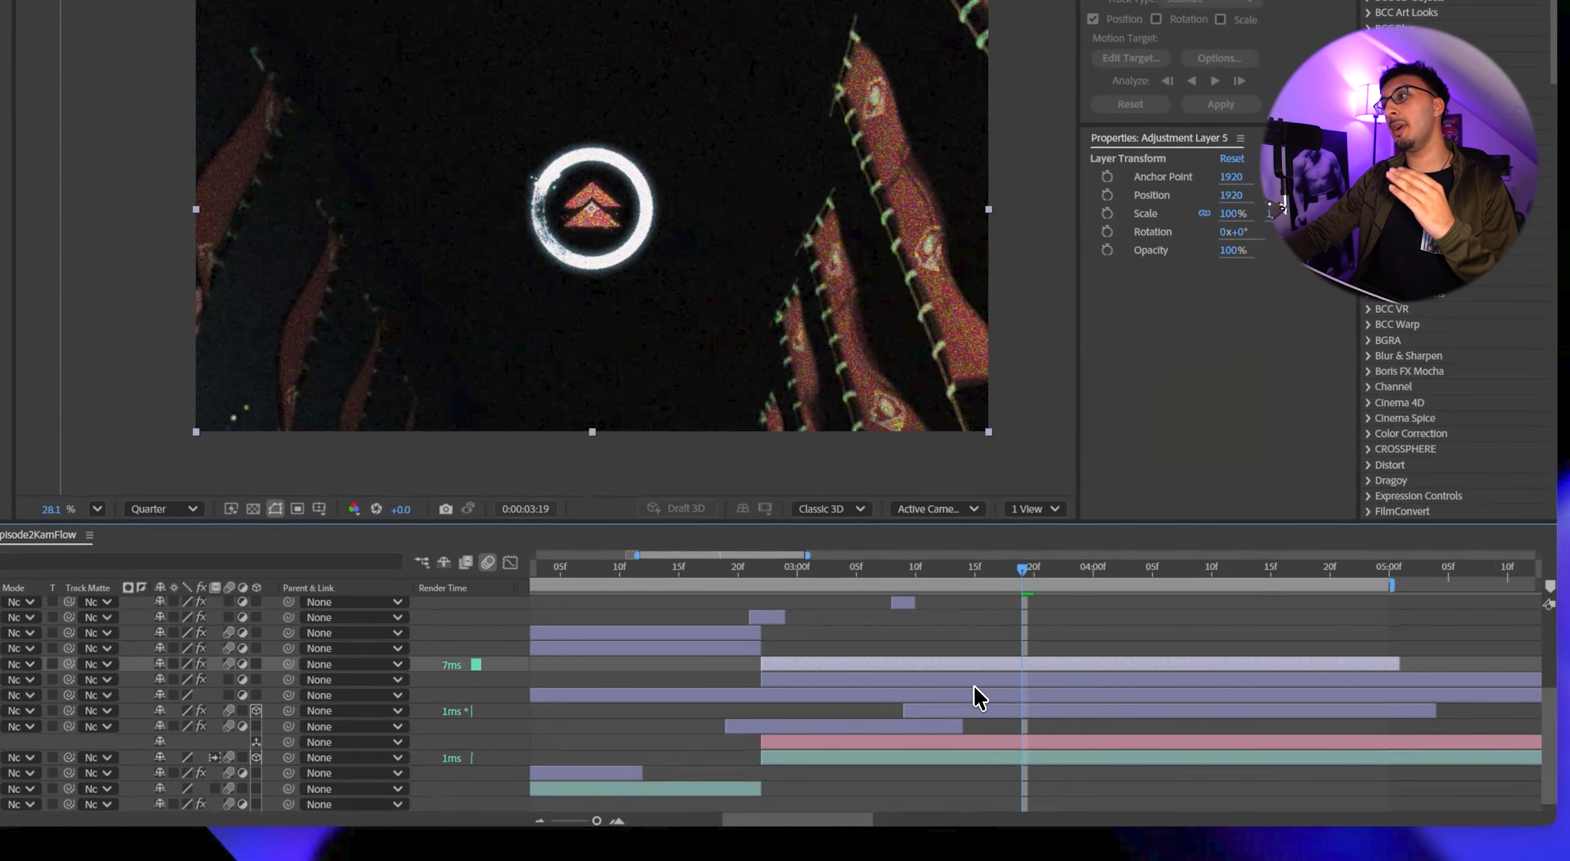
click(973, 695)
key(ctrl+space)
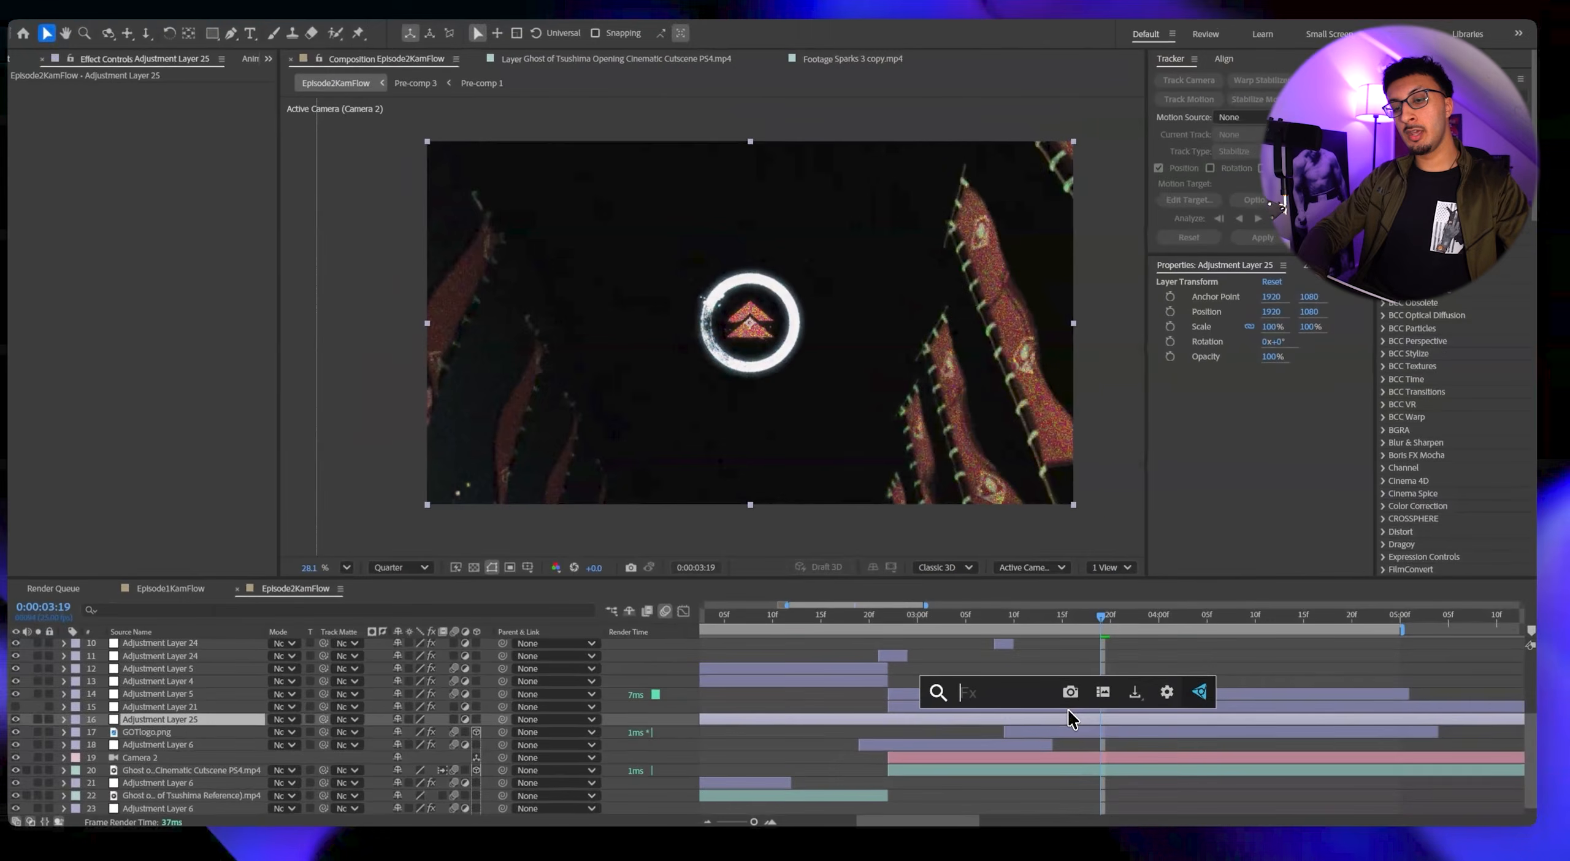
text(wiggle)
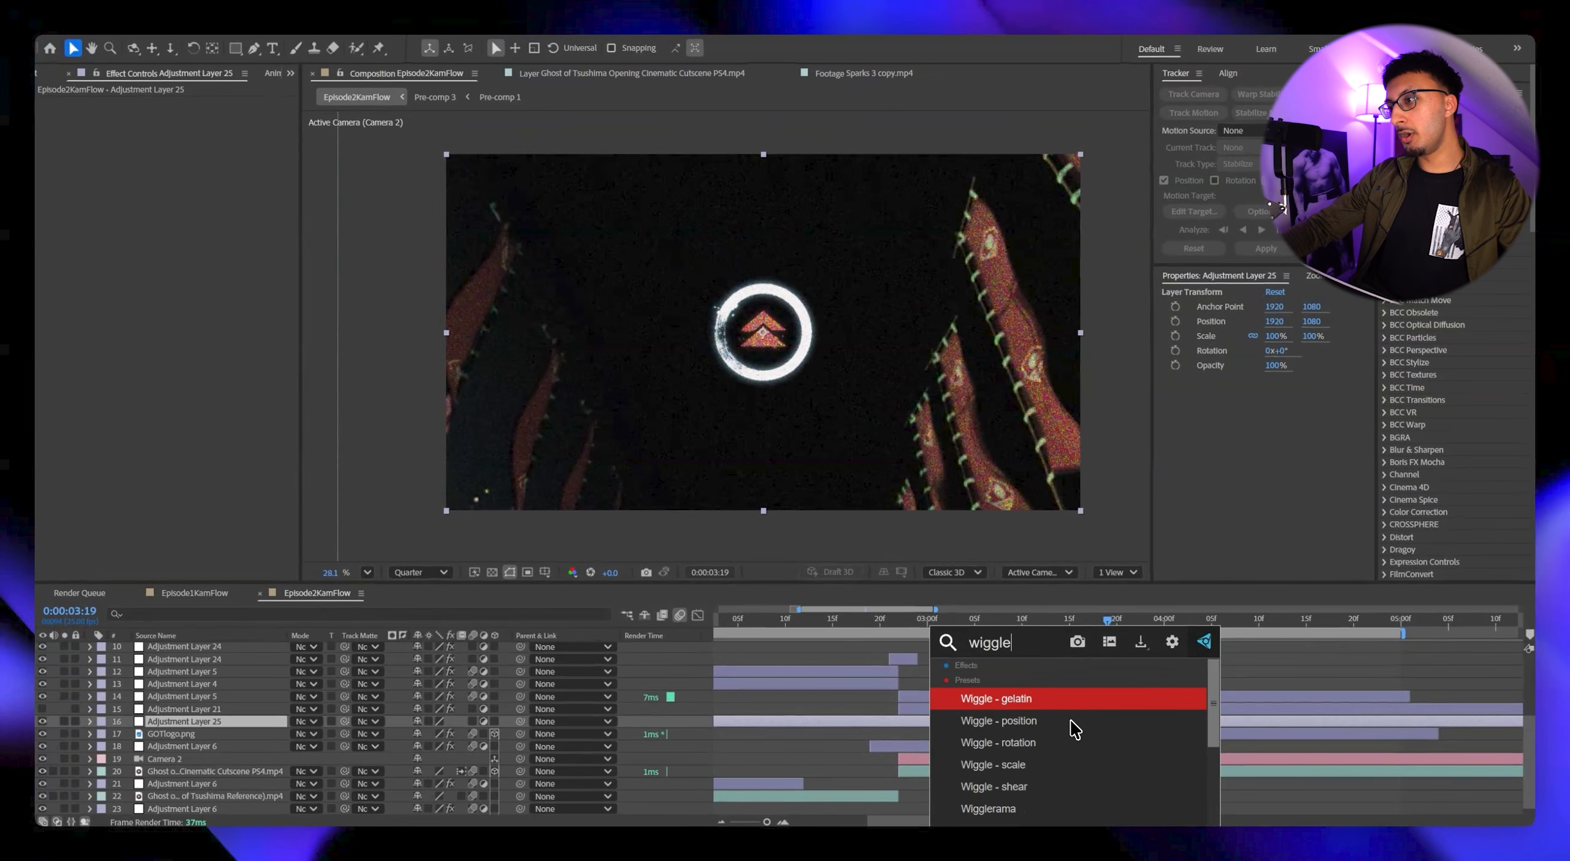
click(1076, 716)
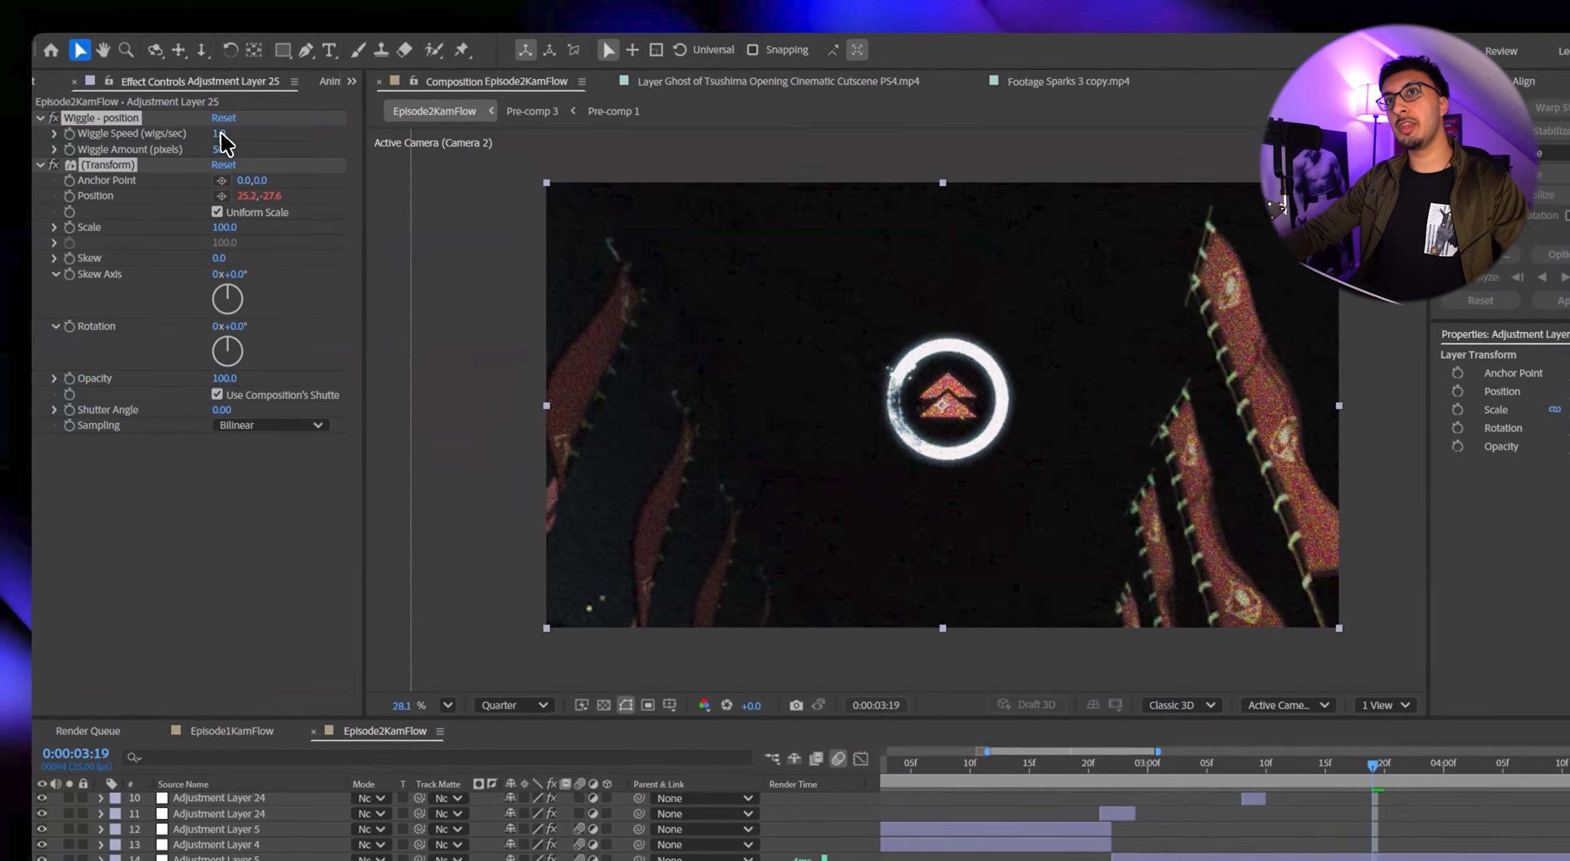
Set the wiggle speed to 3 and the amount to 35 pixels, and trim that adjustment layer to start at 0:00:02:22.
click(38, 22)
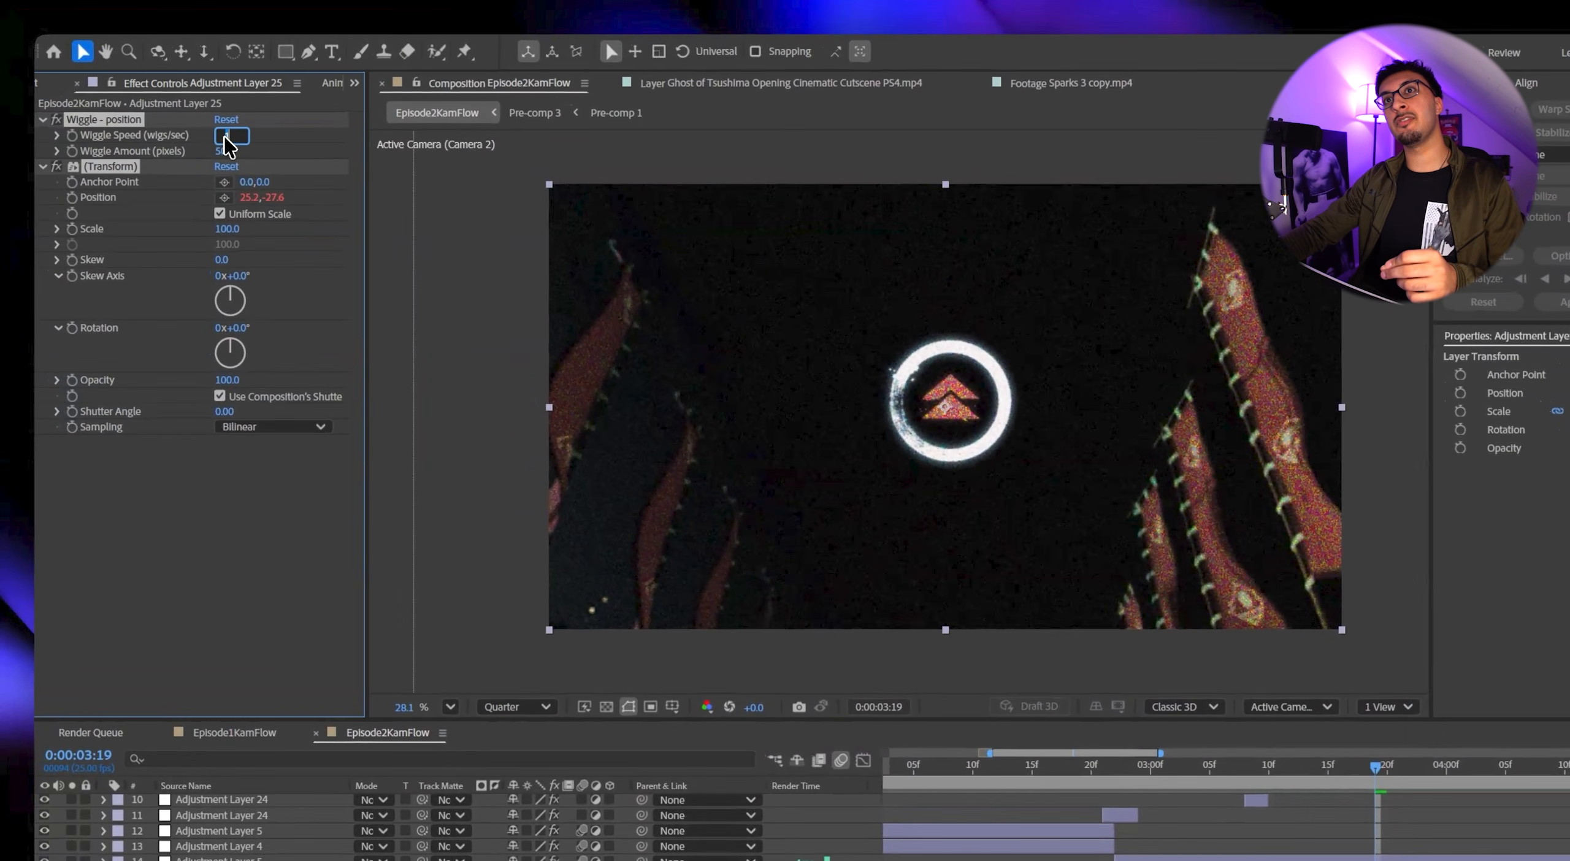
text(3)
click(233, 152)
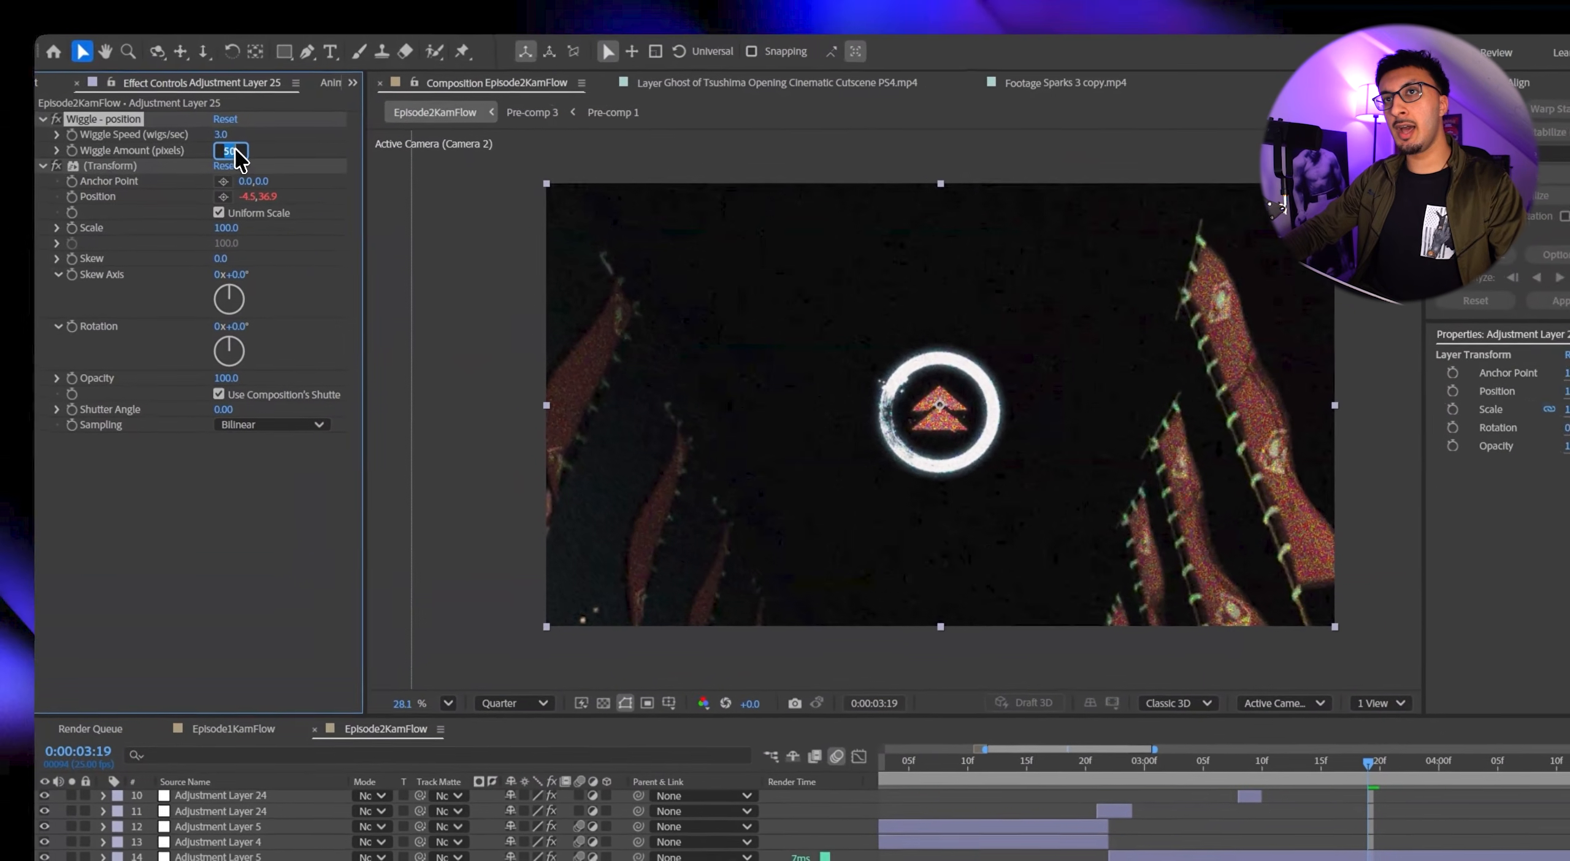
text(35)
key(Return)
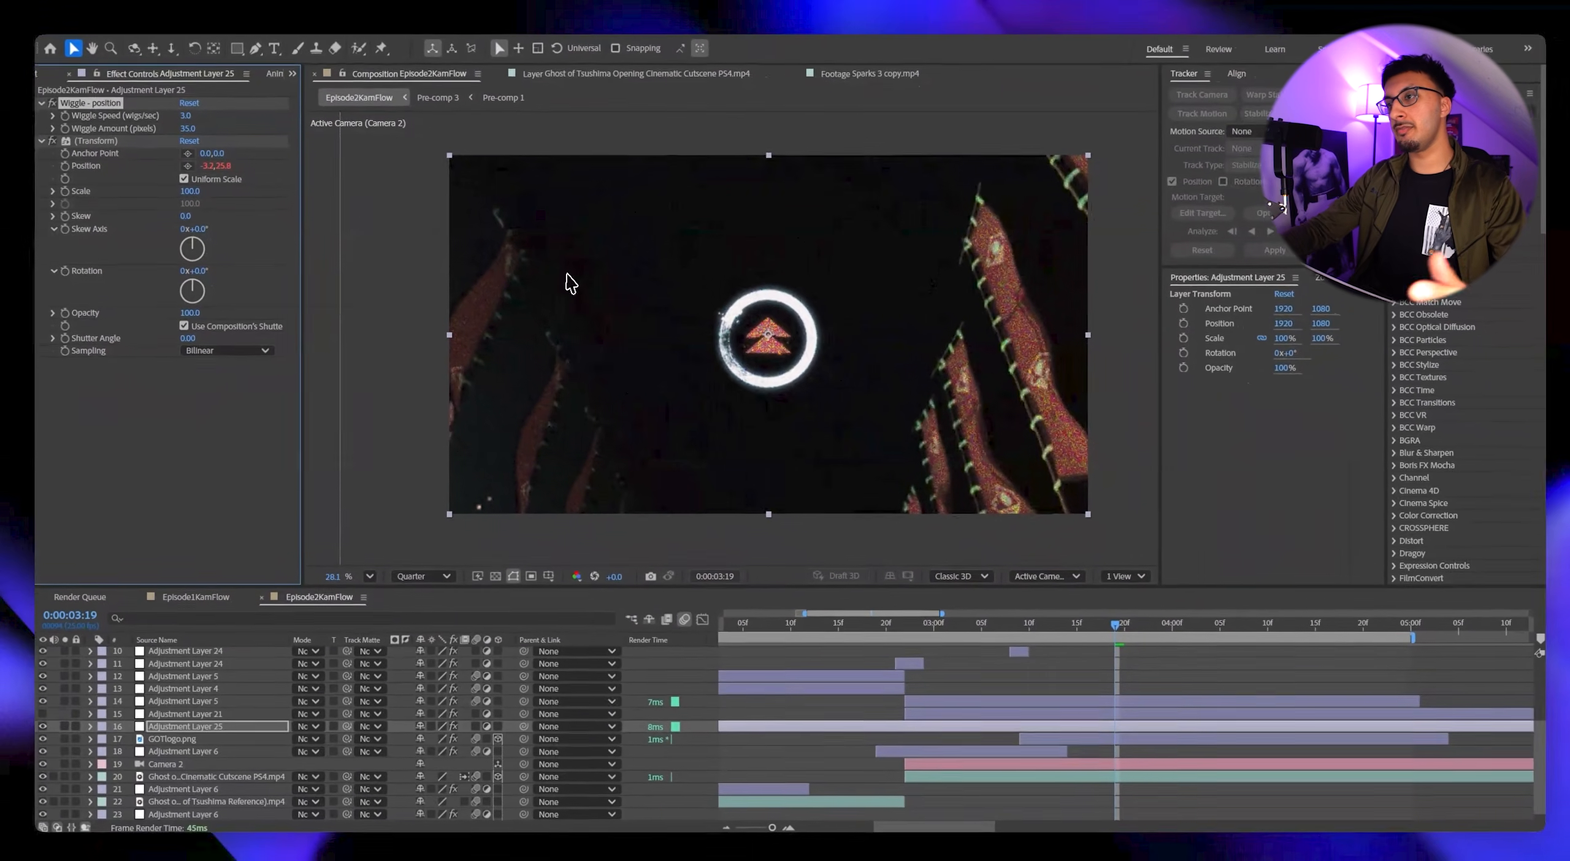
click(902, 623)
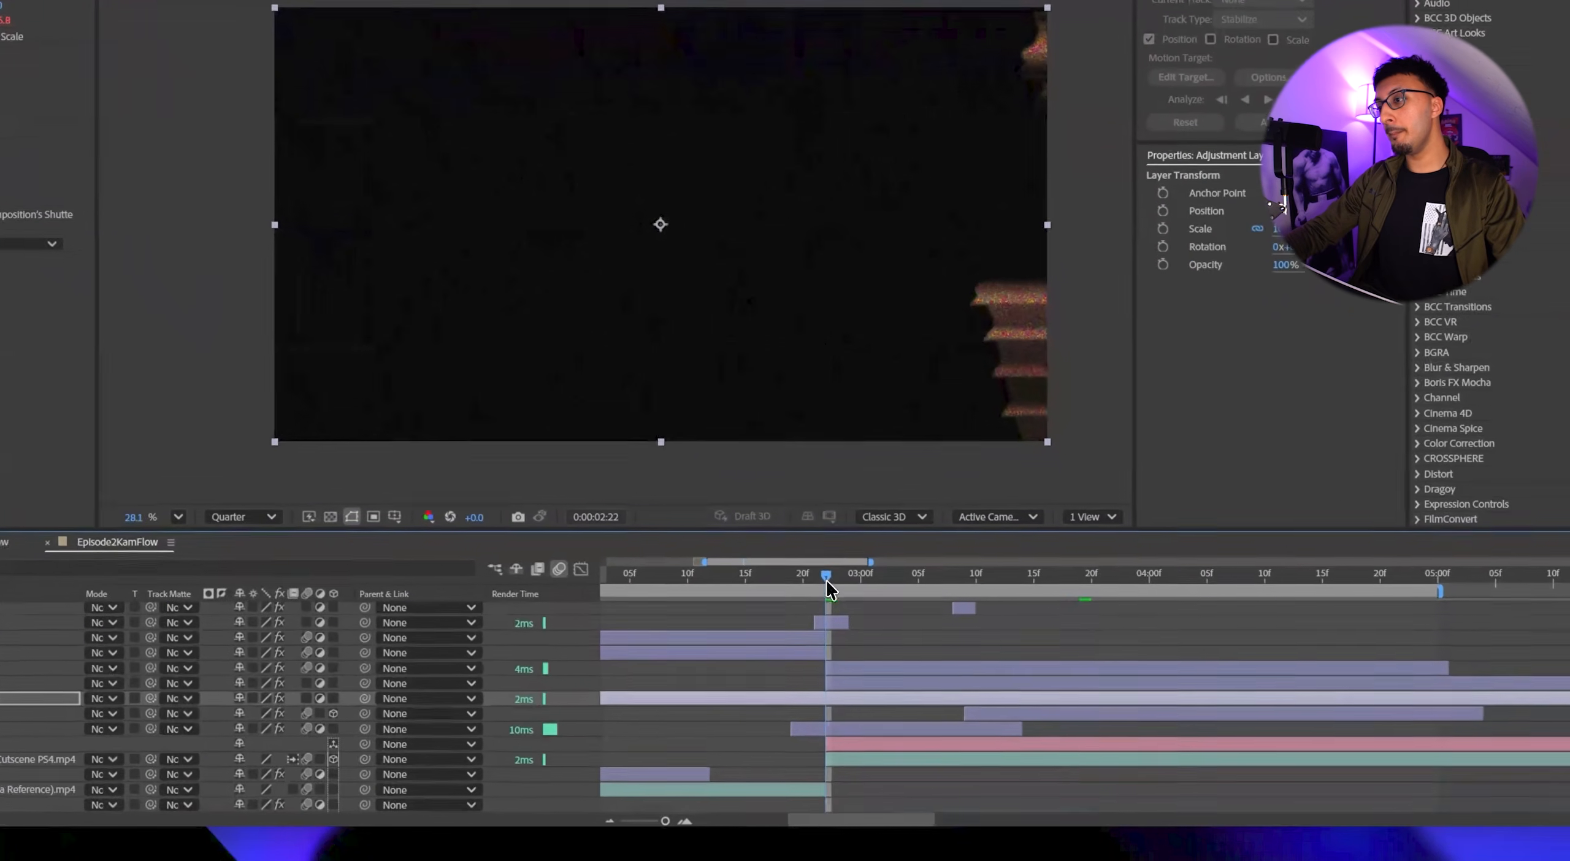
click(887, 731)
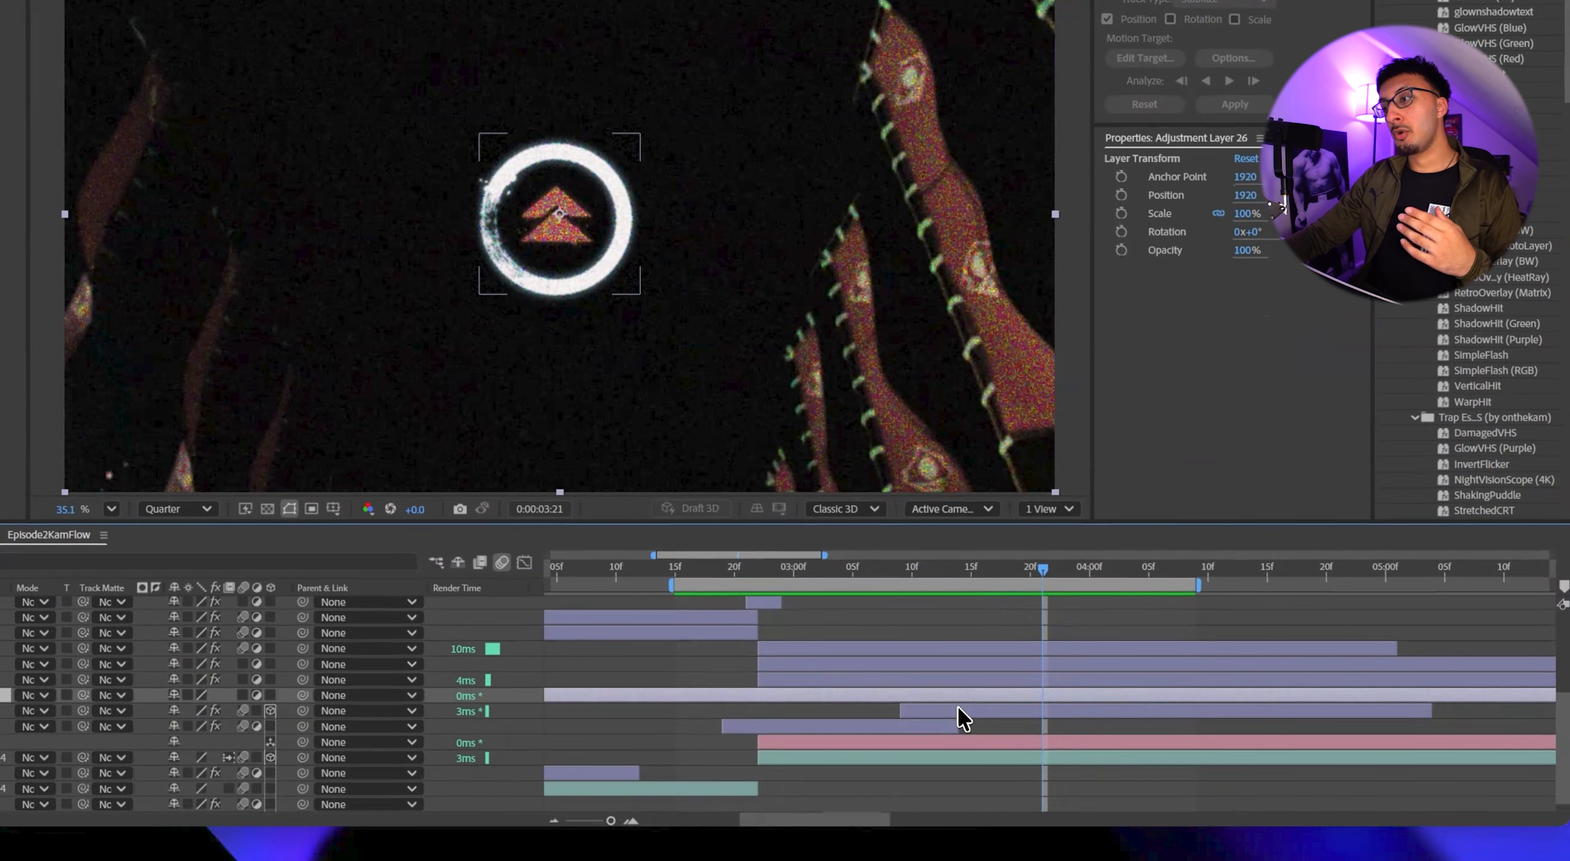
Apply the ShakingPuddle preset to the new adjustment layer directly above the logo and enable motion blur in its S_Shake effect.
click(958, 709)
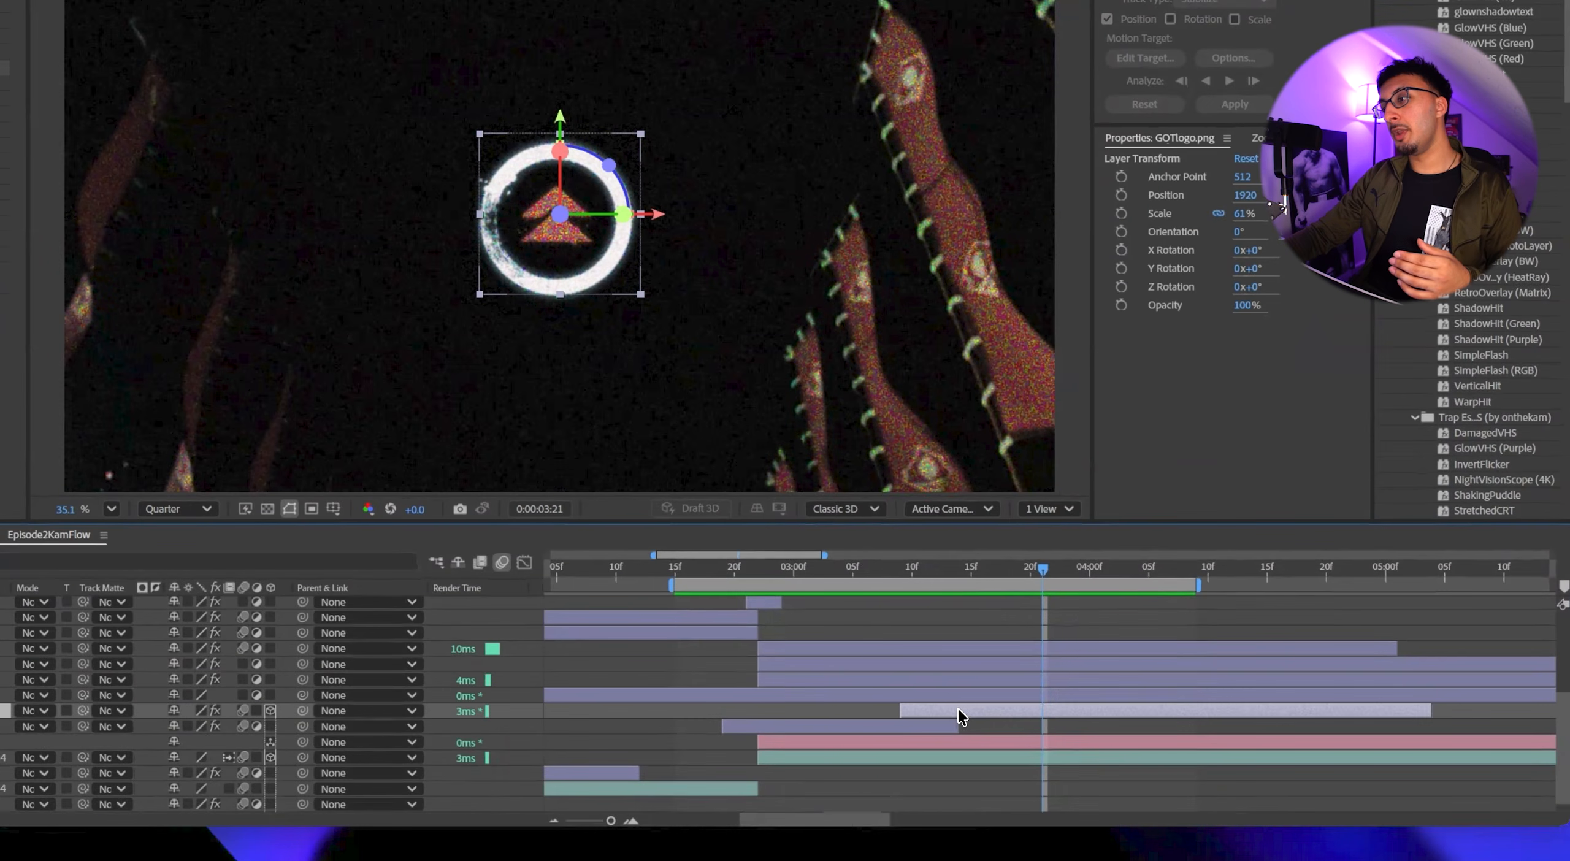
click(956, 695)
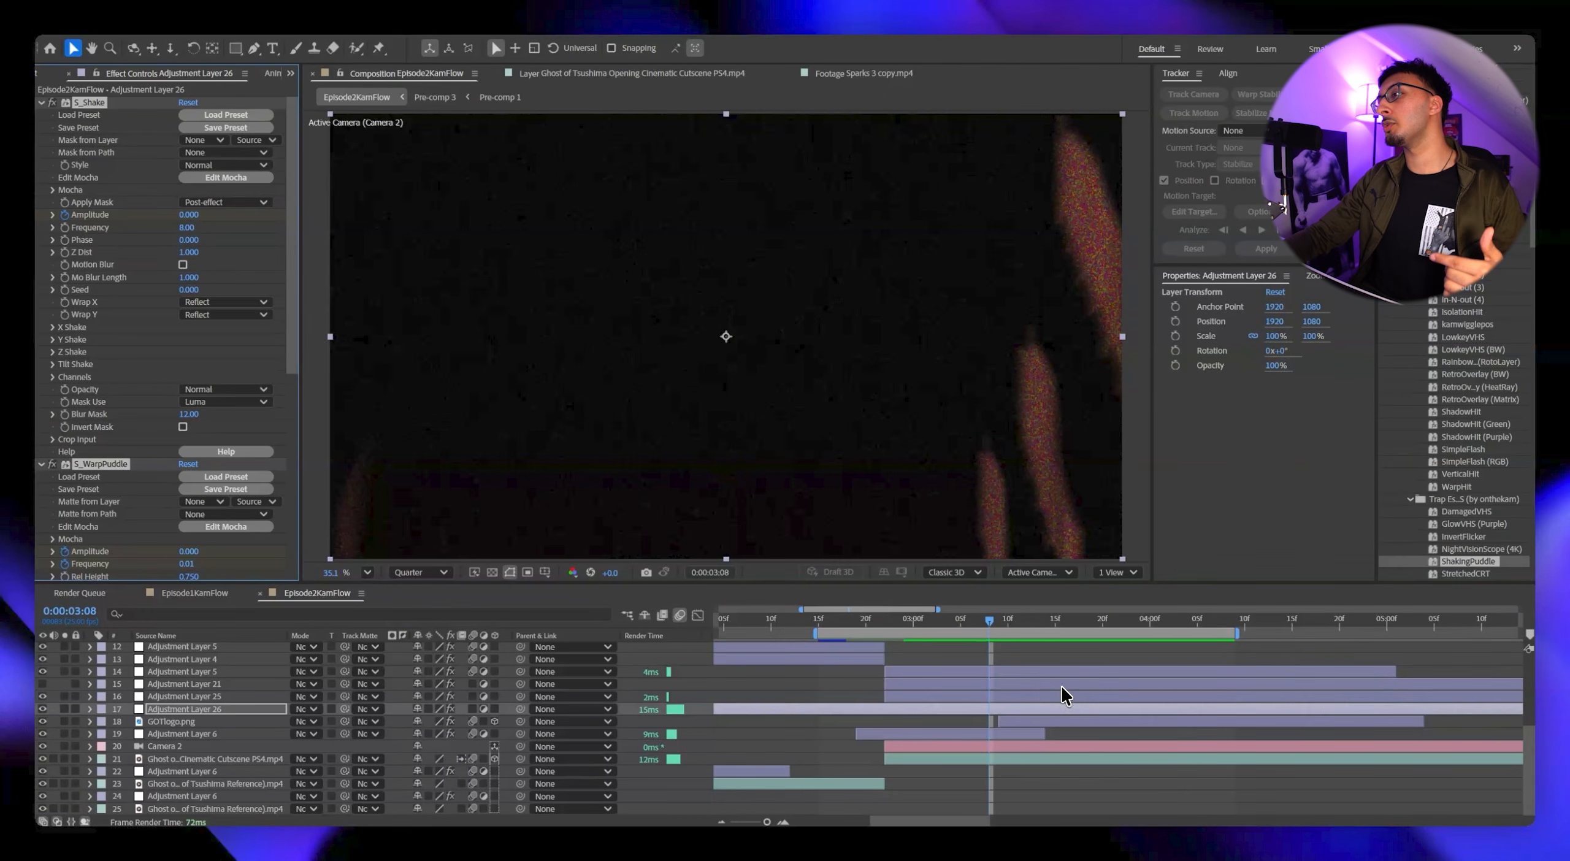
click(183, 264)
Shift the S_Shake, S_WarpPuddle and Brightness & Contrast keyframes earlier so their middle keyframes align with the logo's first frame at 0:00:03:09.
key(u)
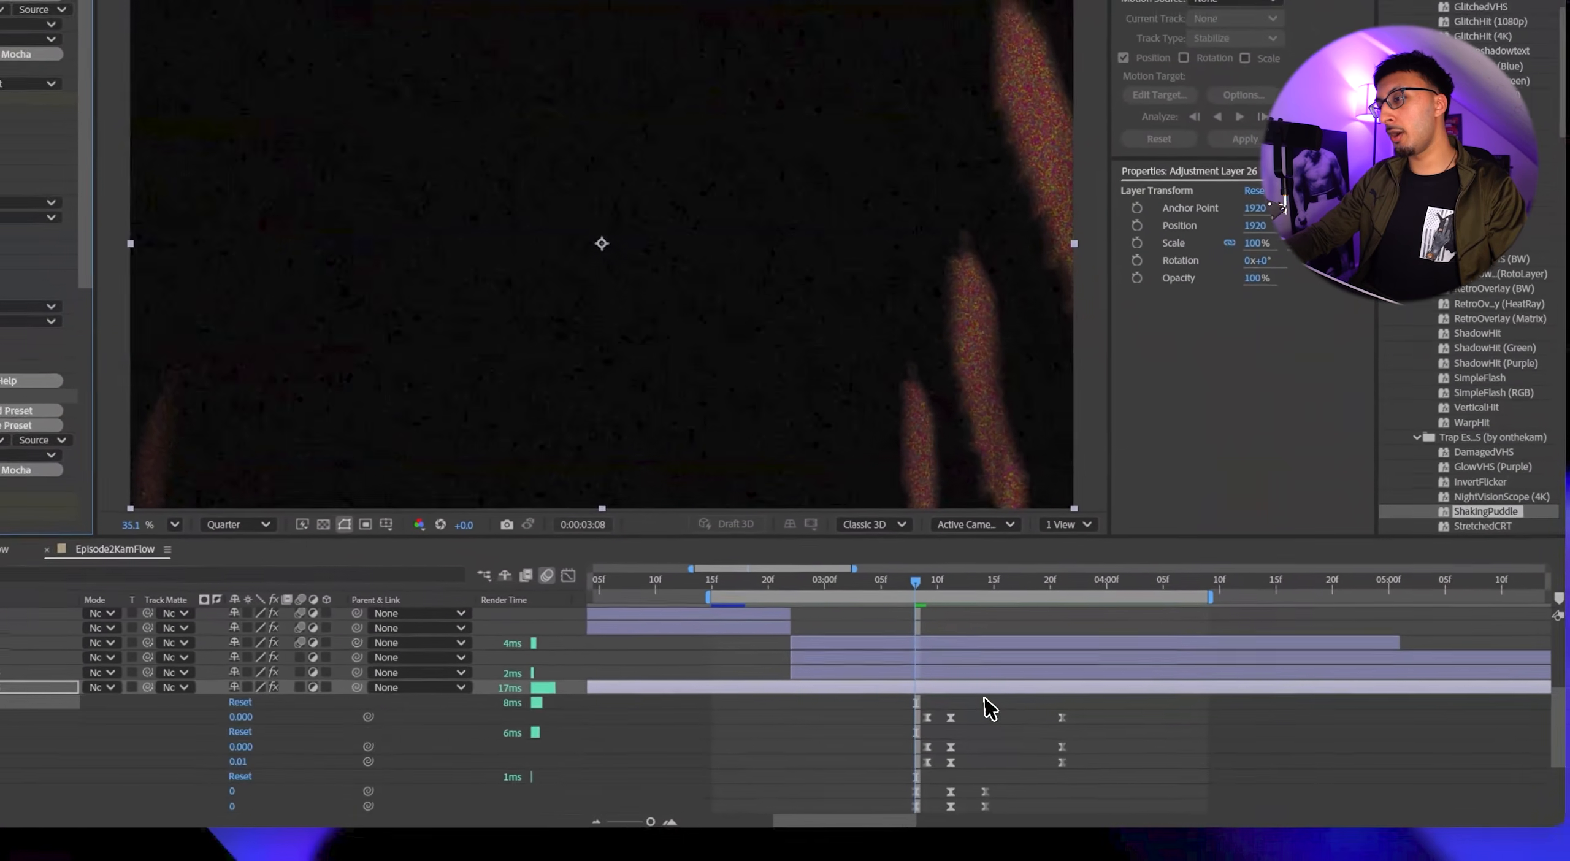
scroll(1050, 720, down, 1)
drag(1156, 700, 953, 767)
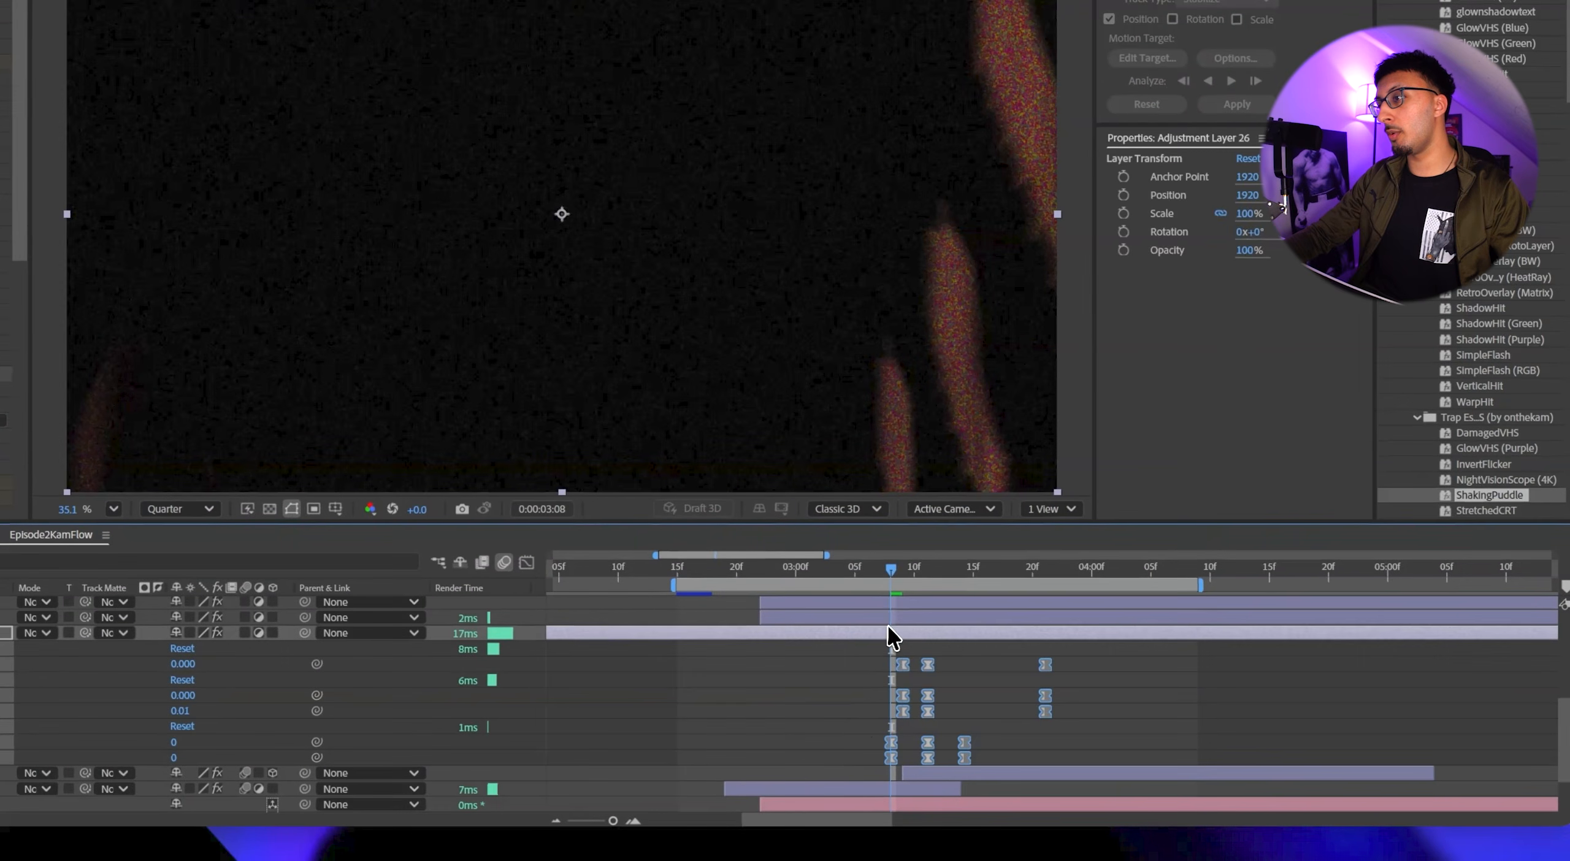
drag(895, 570, 904, 572)
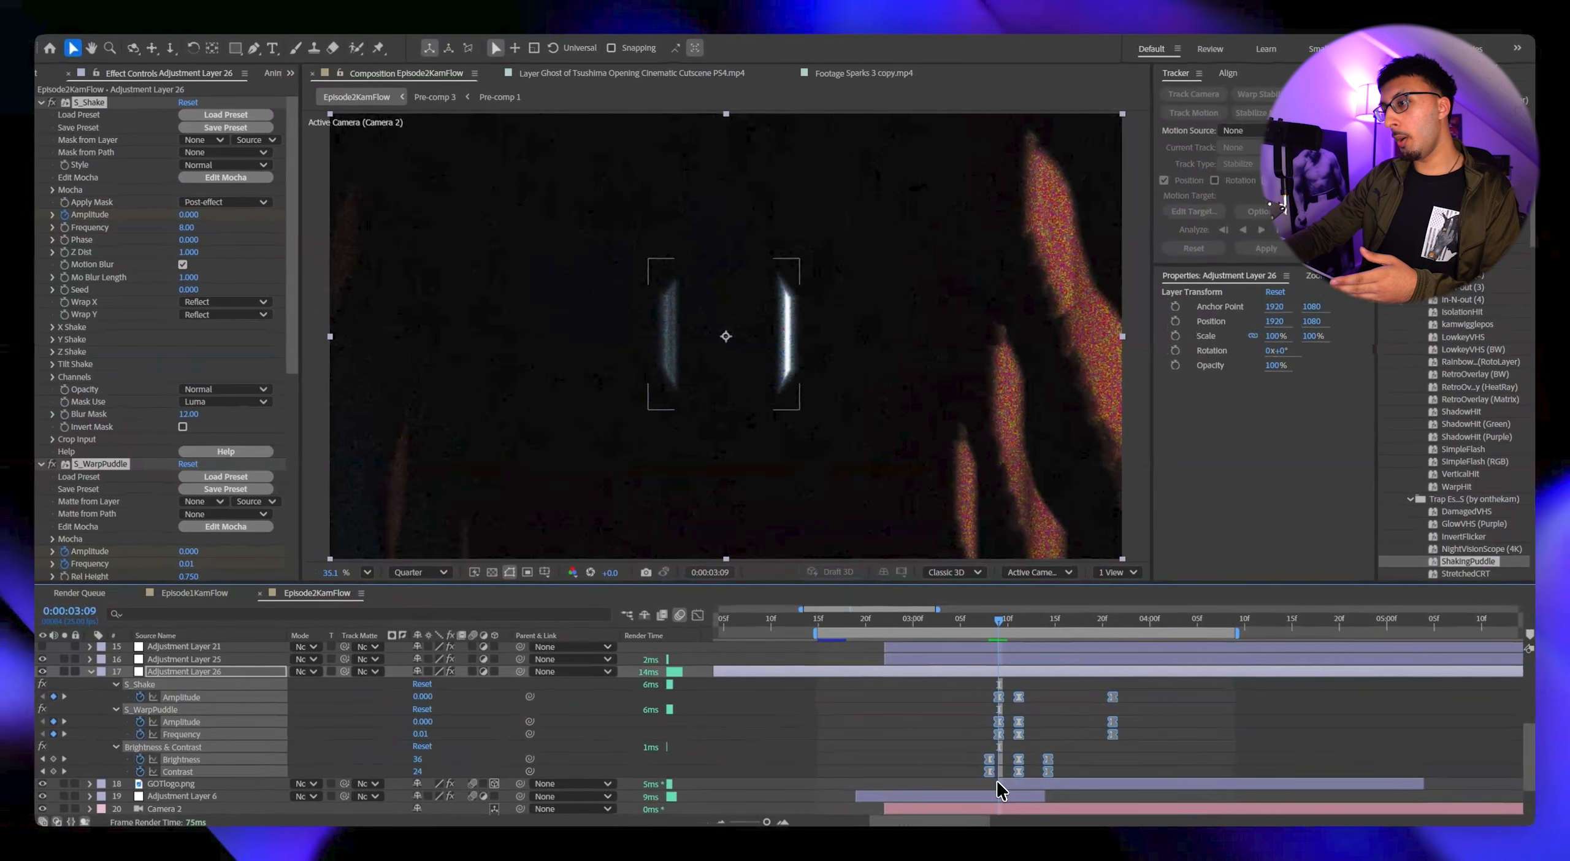
drag(1021, 699, 1004, 701)
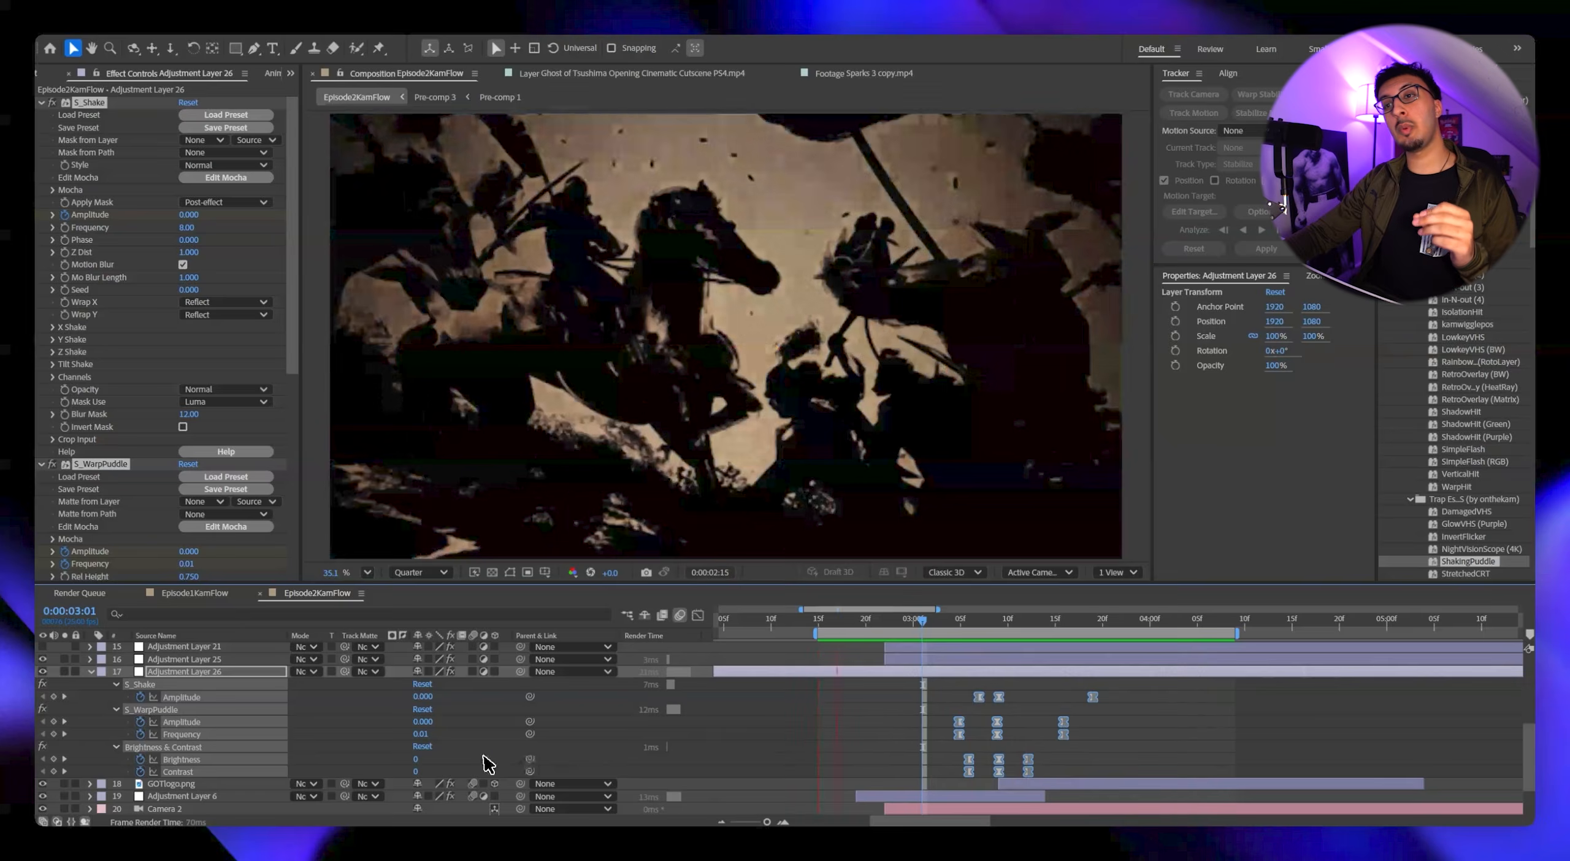
Stop the preview, show the Posterize Time adjustment layer again and set the preview resolution to Full.
key(space)
scroll(270, 736, up, 1)
click(43, 685)
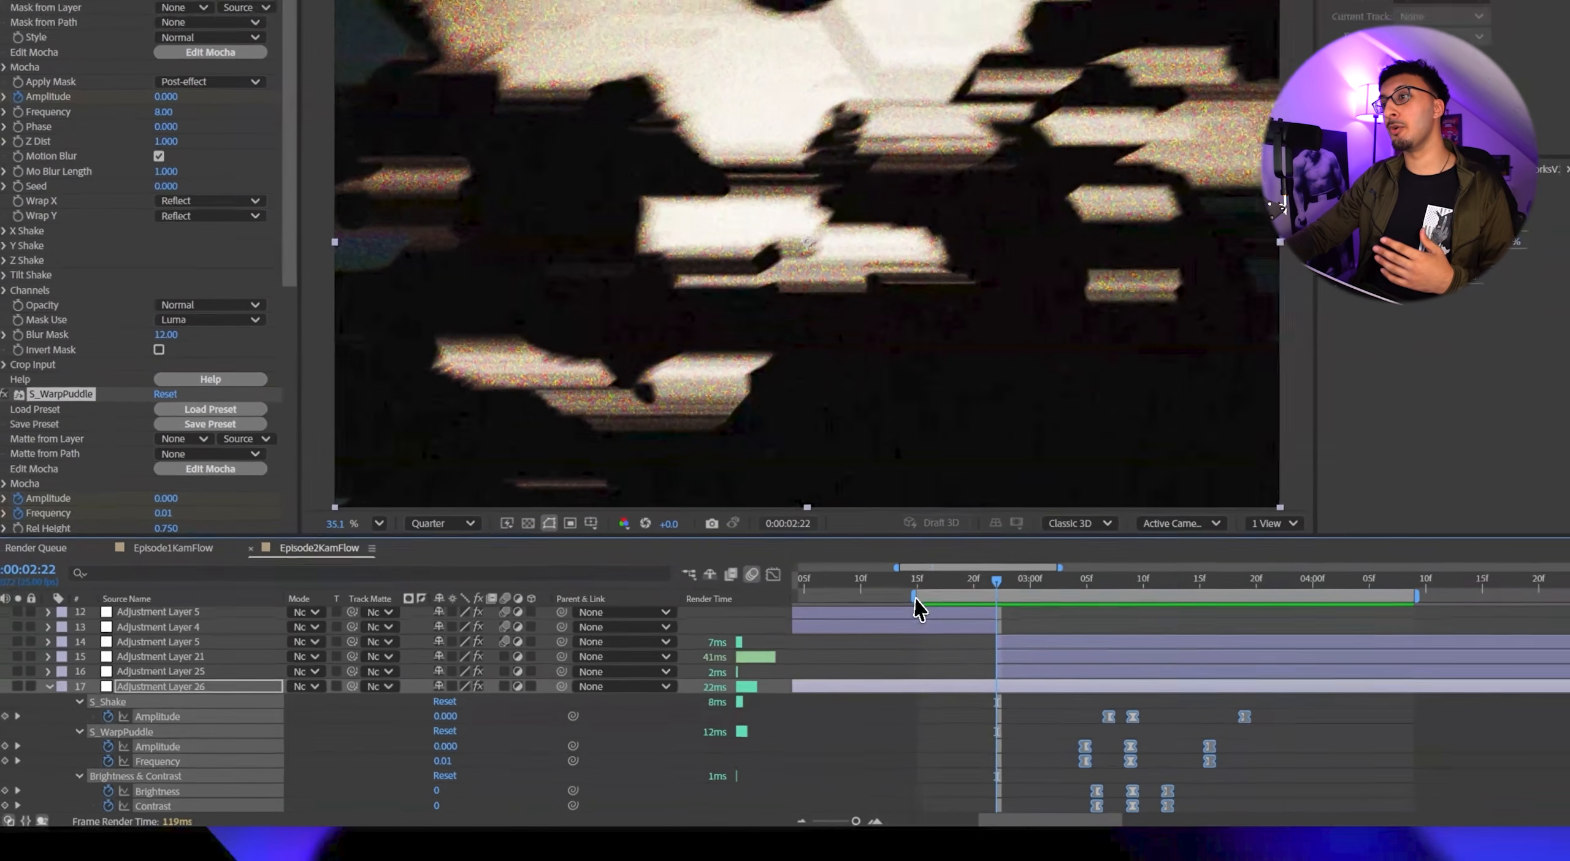
key(ctrl+j)
click(882, 737)
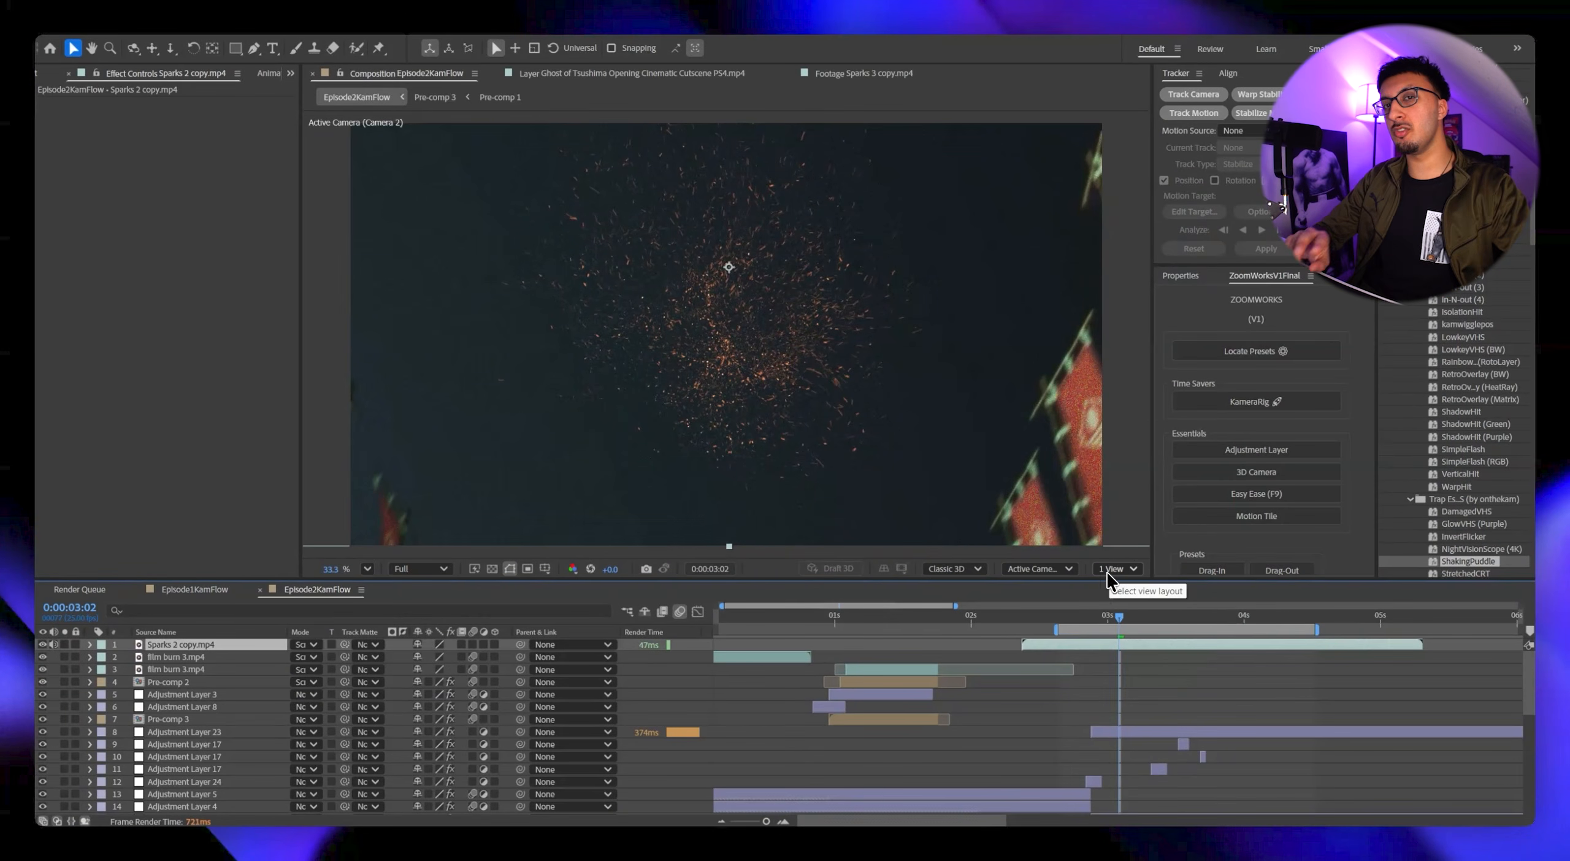
Paste the Tint and Deep Glow effects onto the Sparks 2 copy.mp4 layer and move it directly below the GOTlogo.png layer.
key(ctrl+v)
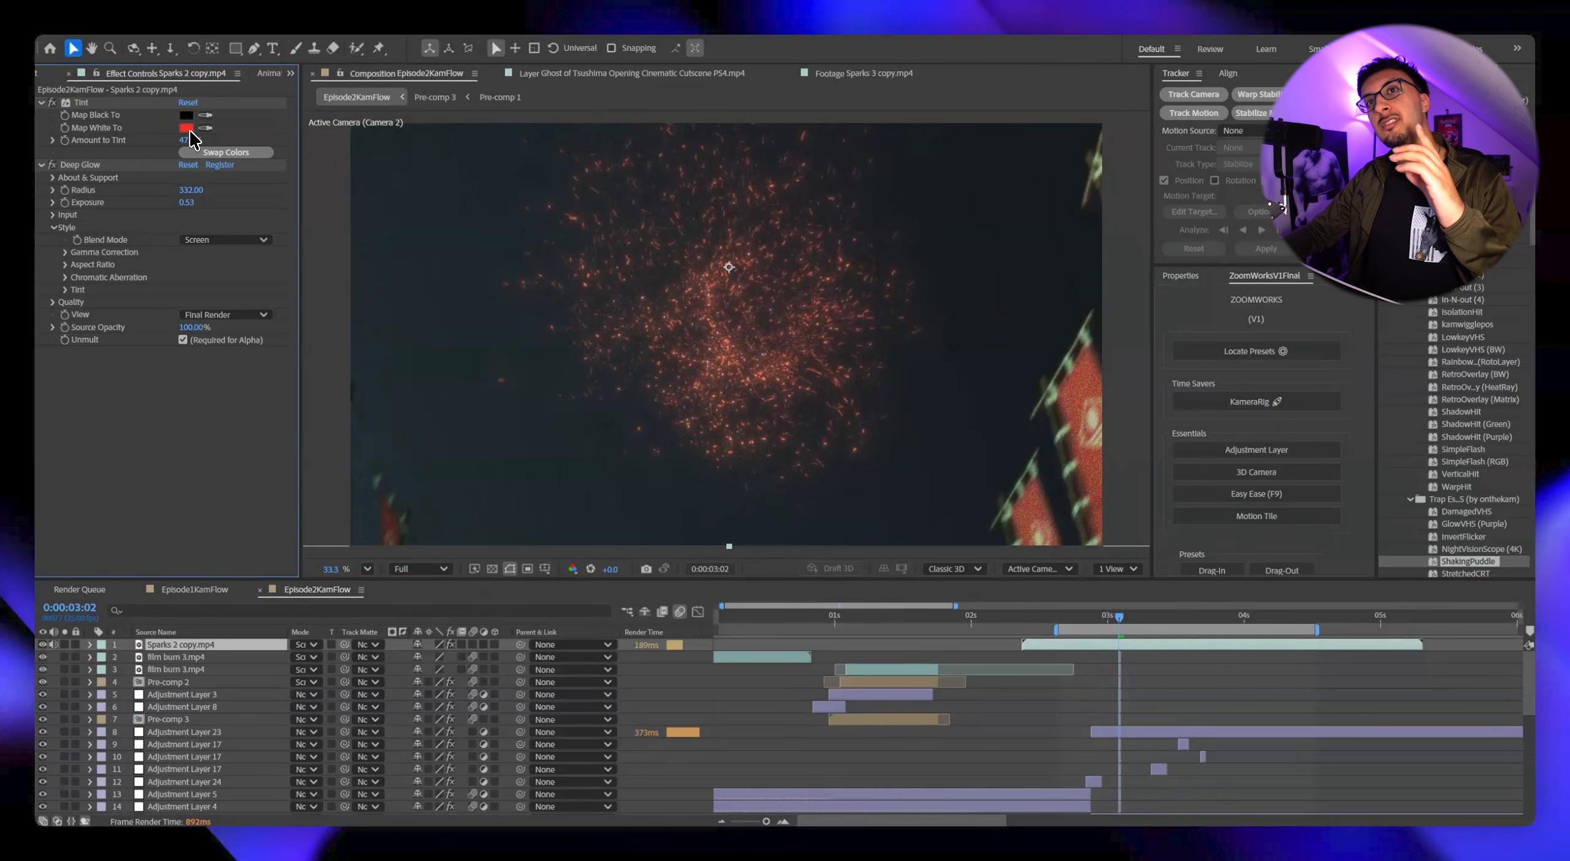
click(187, 129)
click(1075, 415)
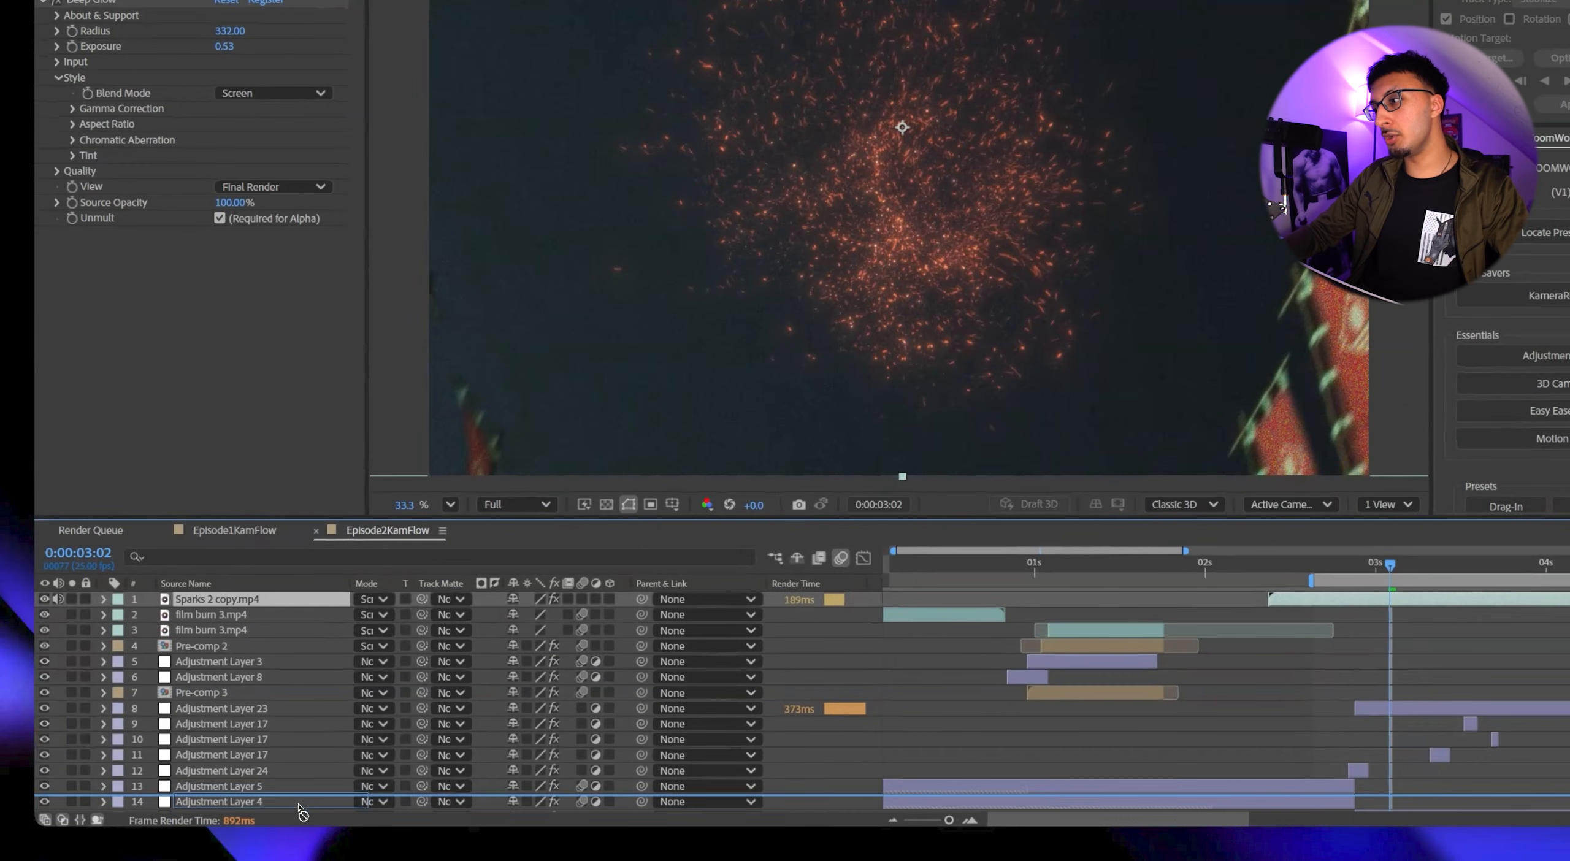
drag(301, 808, 299, 793)
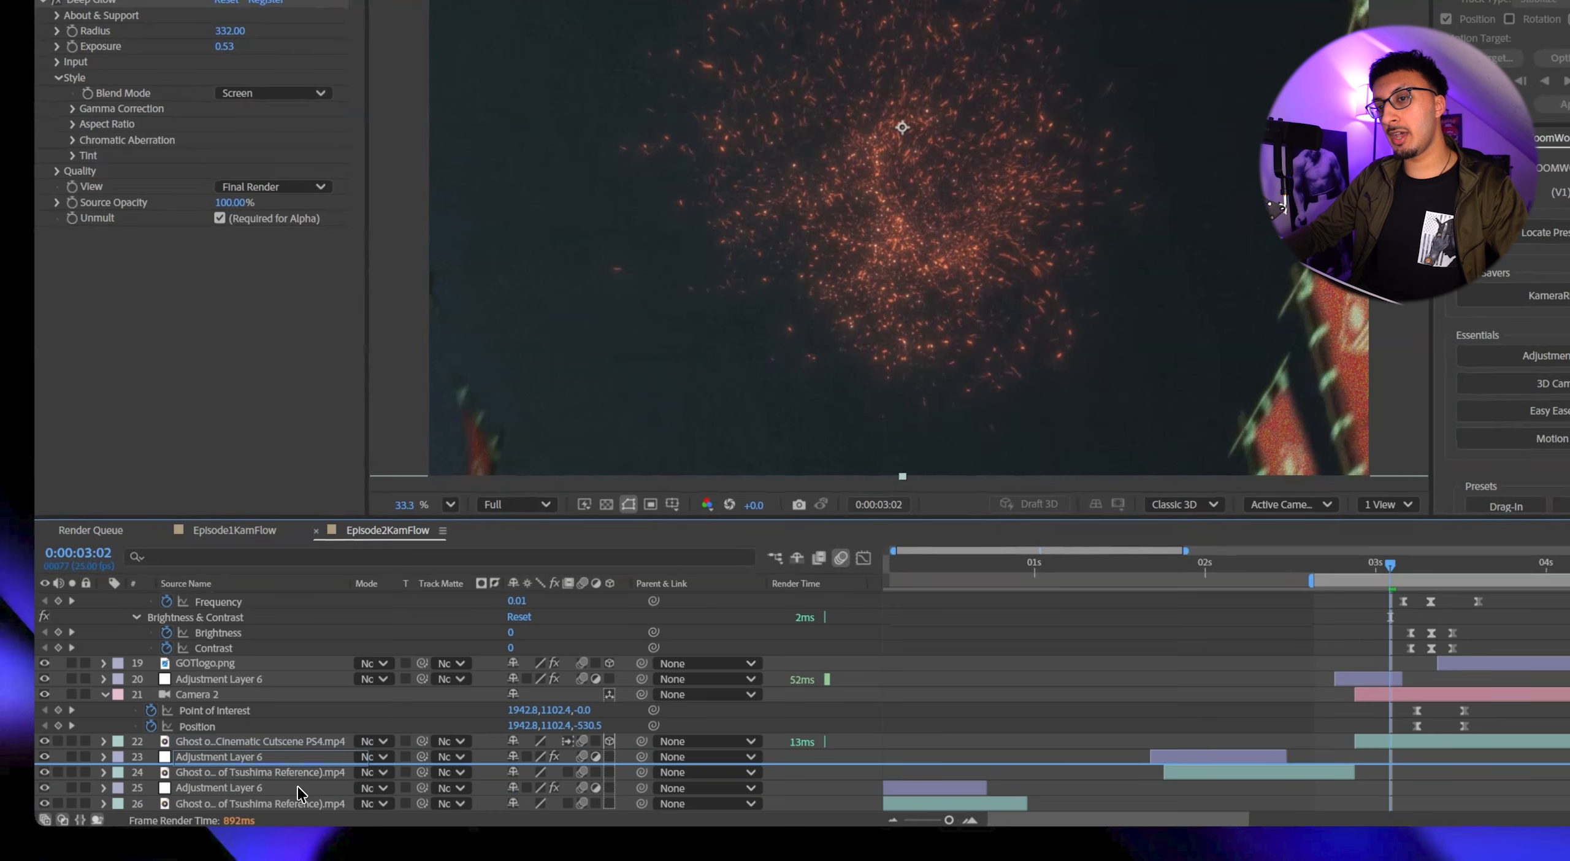
drag(305, 677, 305, 675)
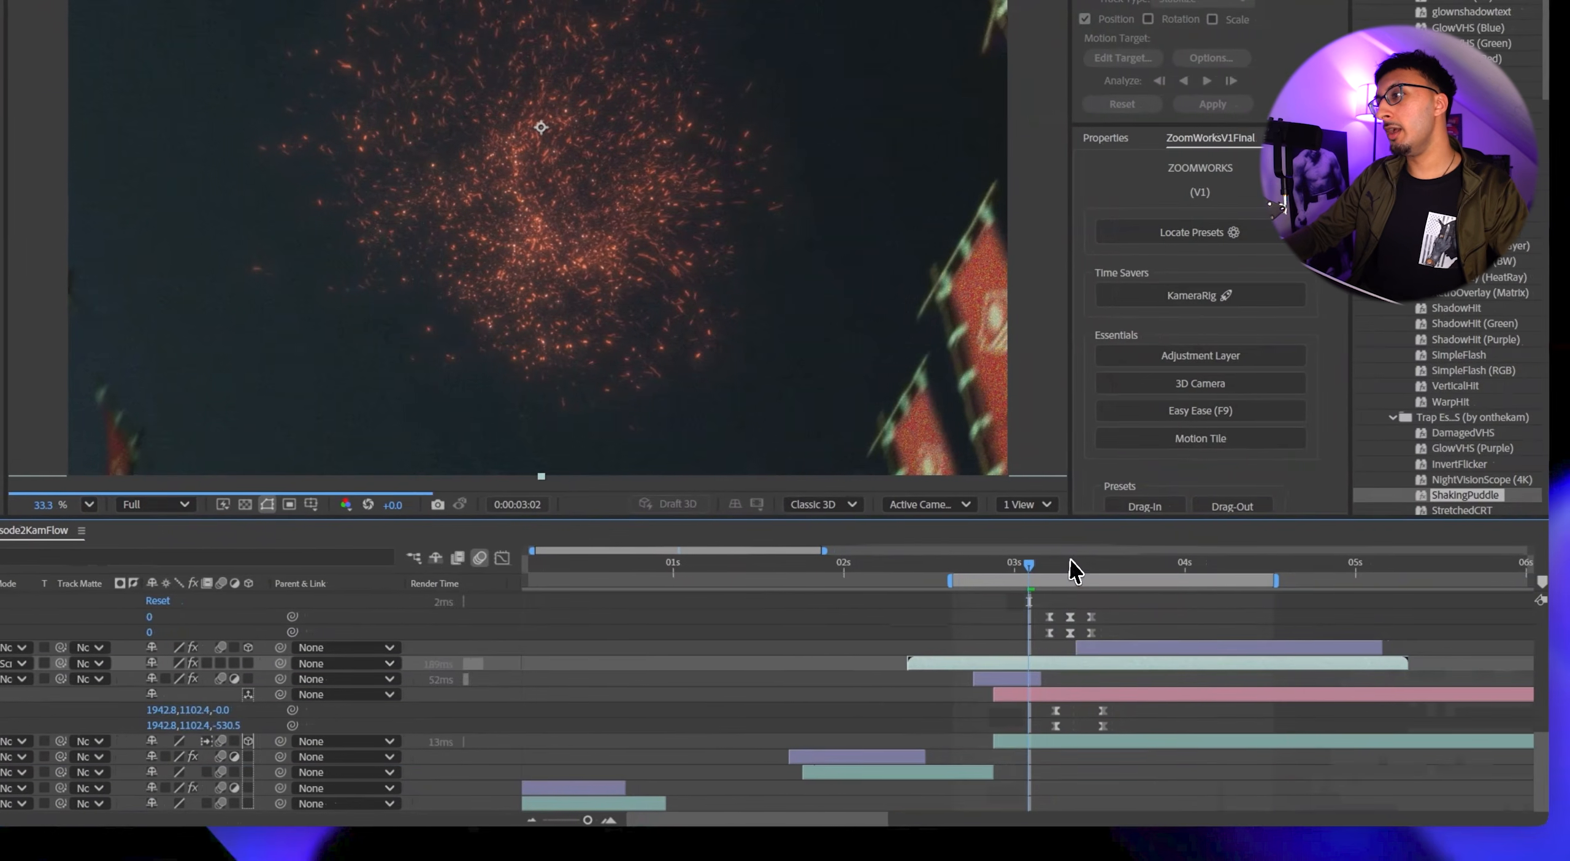
Set the preview resolution to Quarter and scrub from the logo's first frame at 0:00:03:09 through its opening frames.
click(1437, 567)
click(1453, 648)
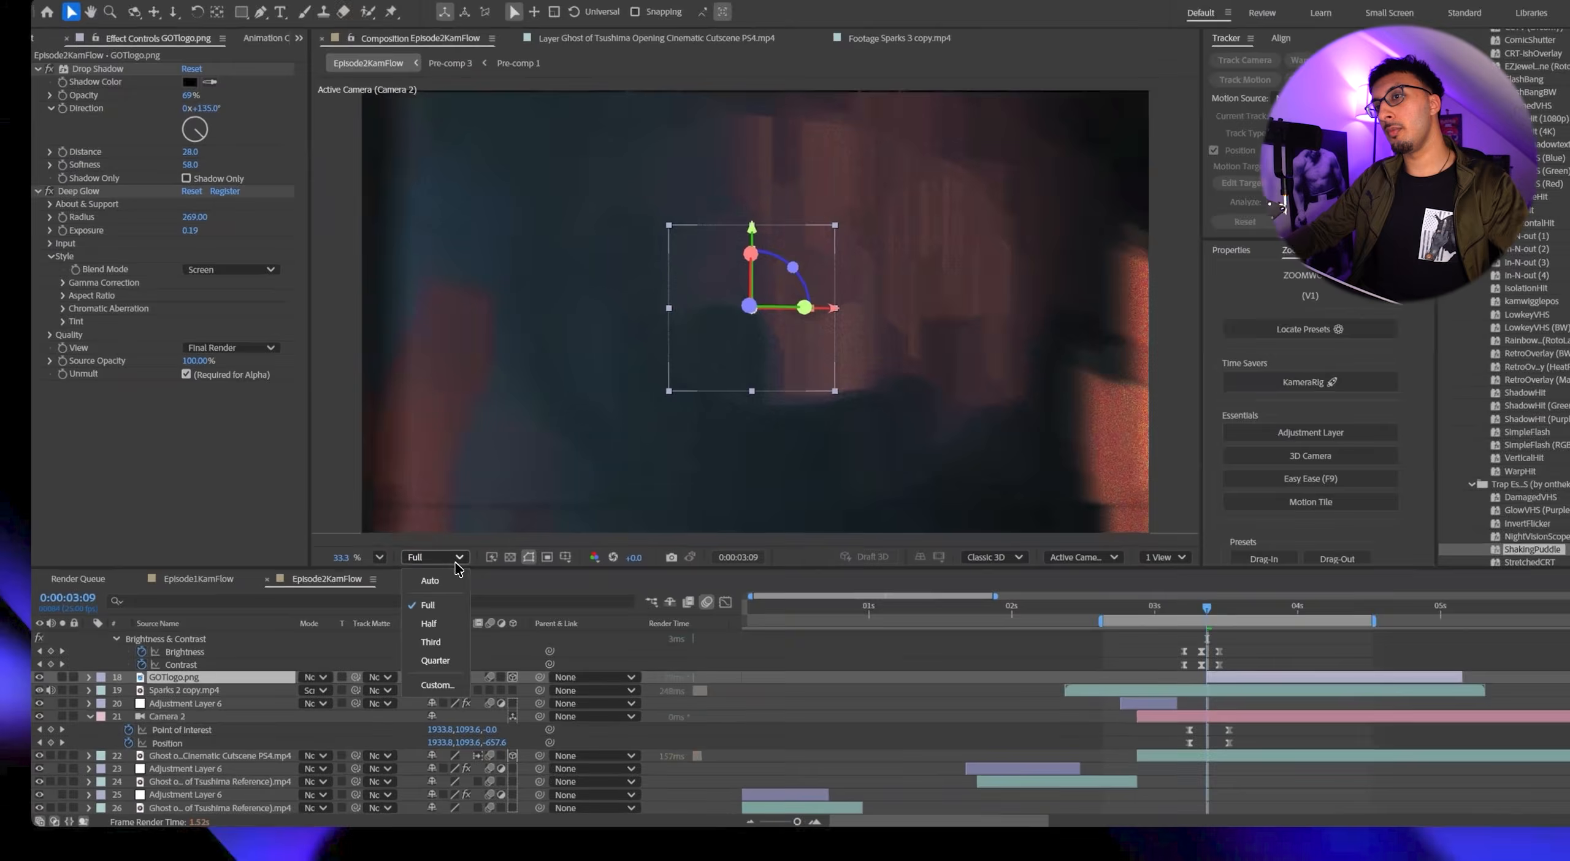
click(420, 569)
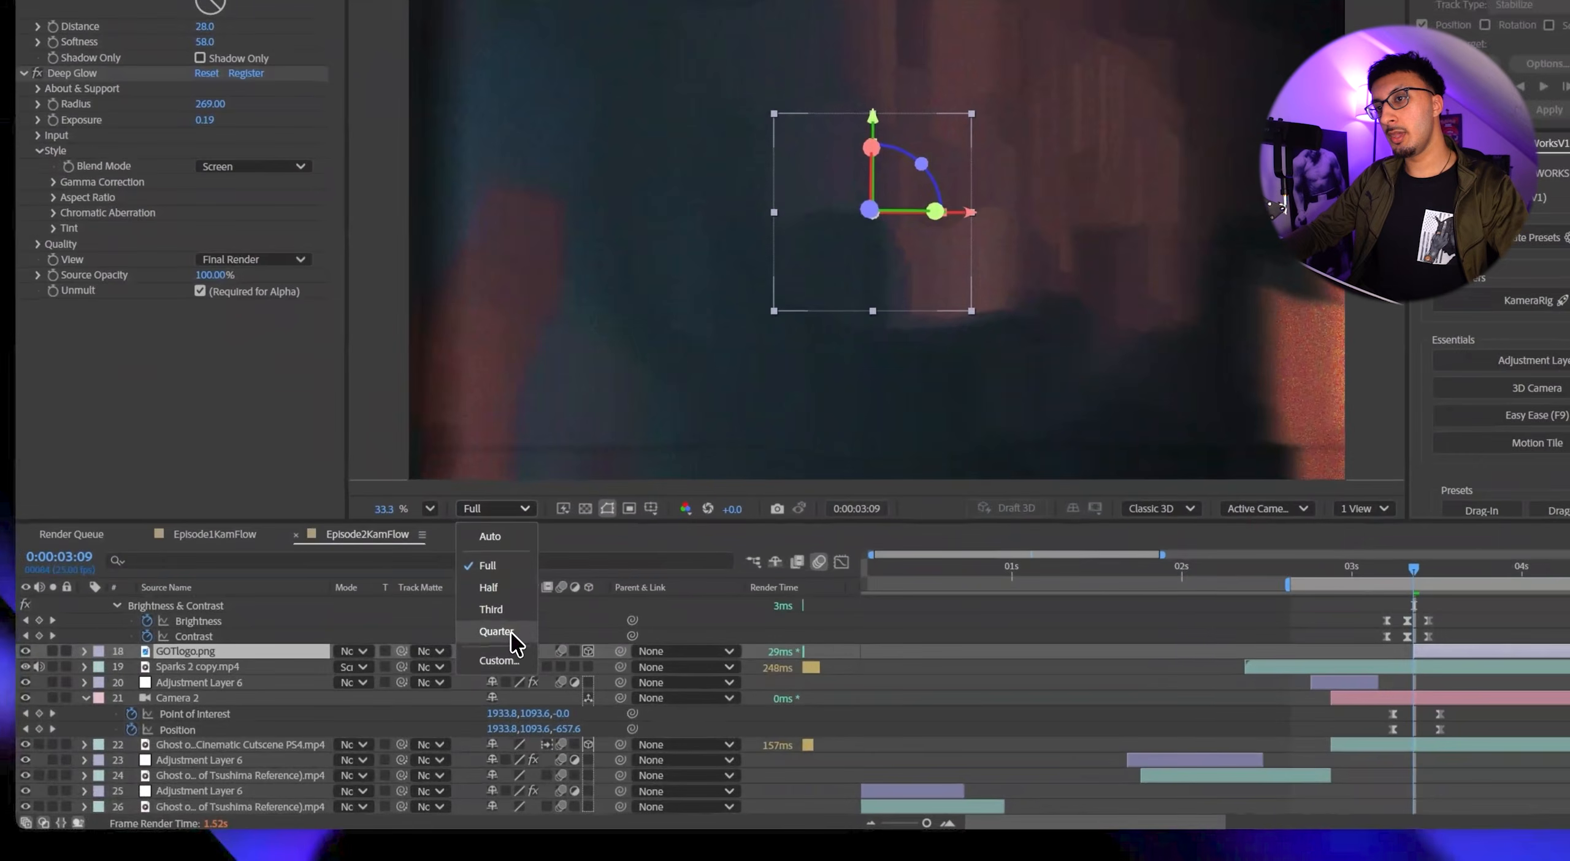
click(412, 607)
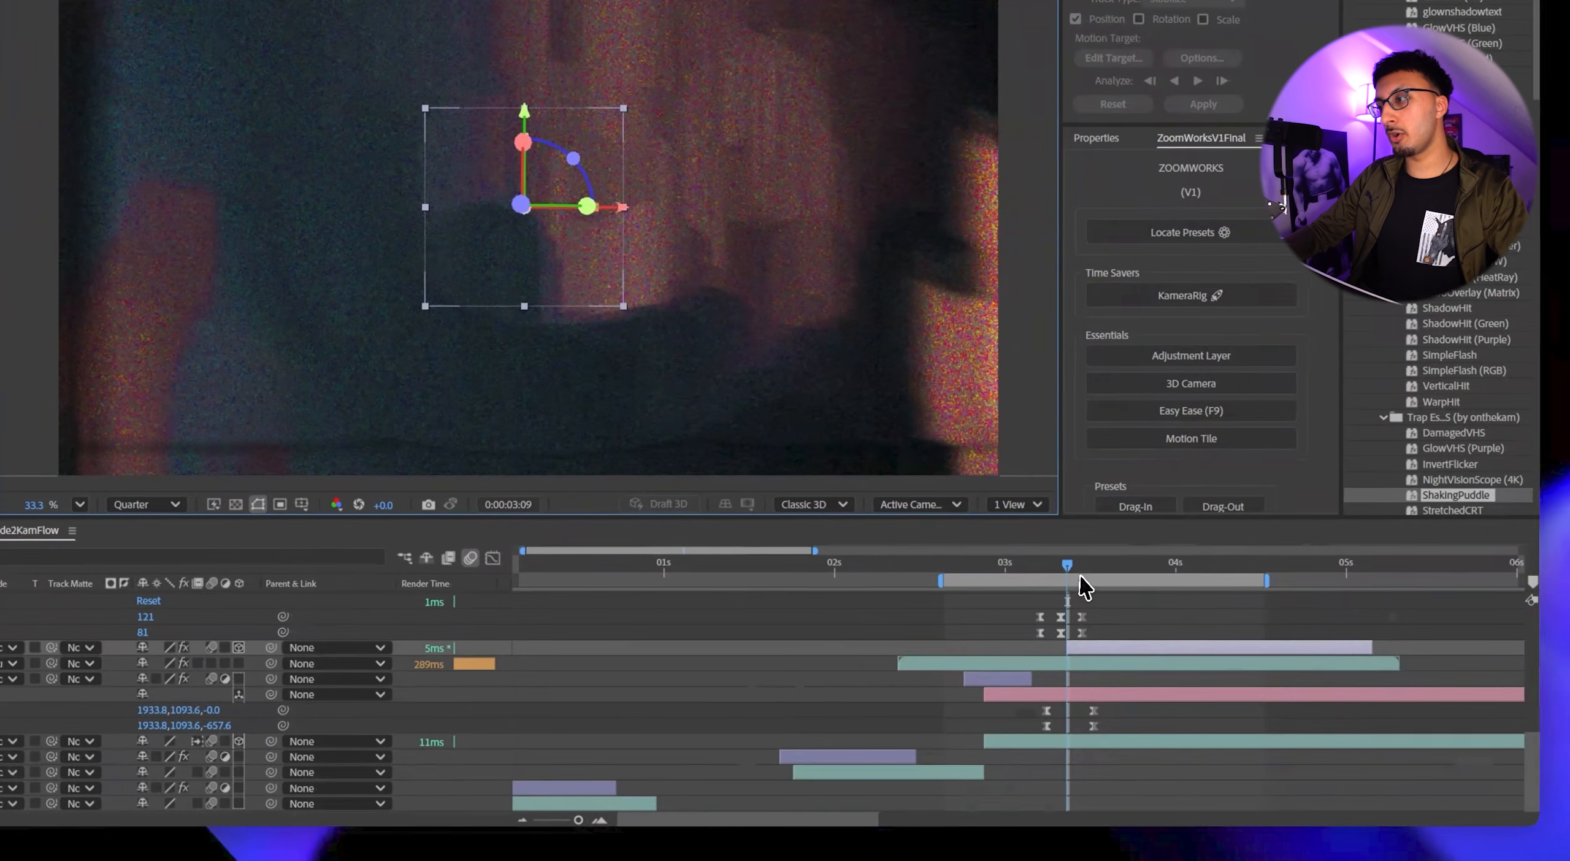
drag(1068, 564, 1089, 566)
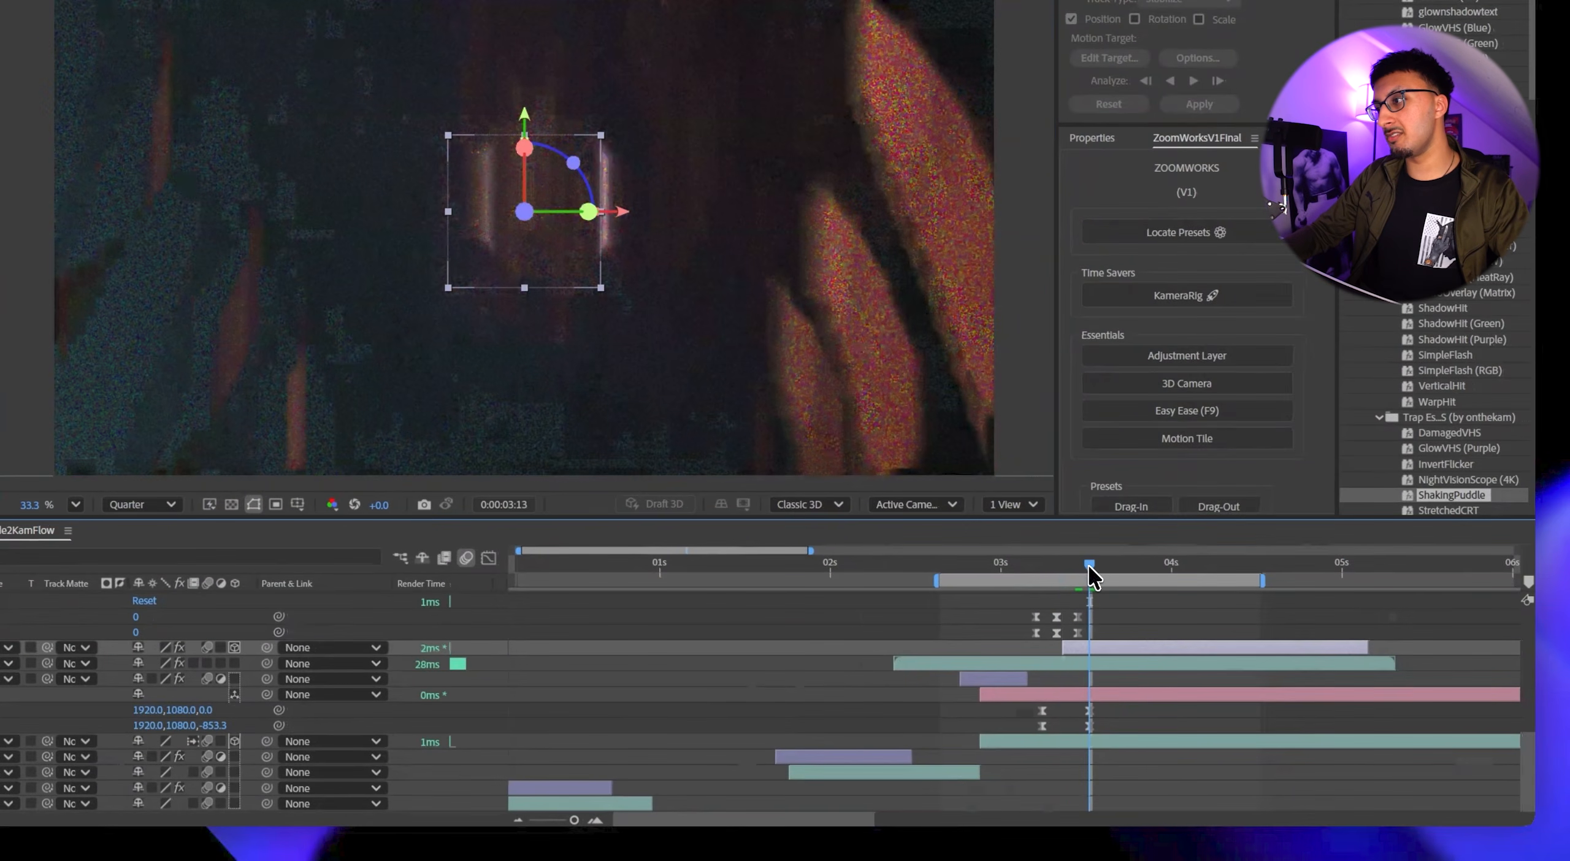
Apply Time Stretch to the Sparks 2 copy.mp4 layer, holding its layer in-point in place.
right_click(1059, 664)
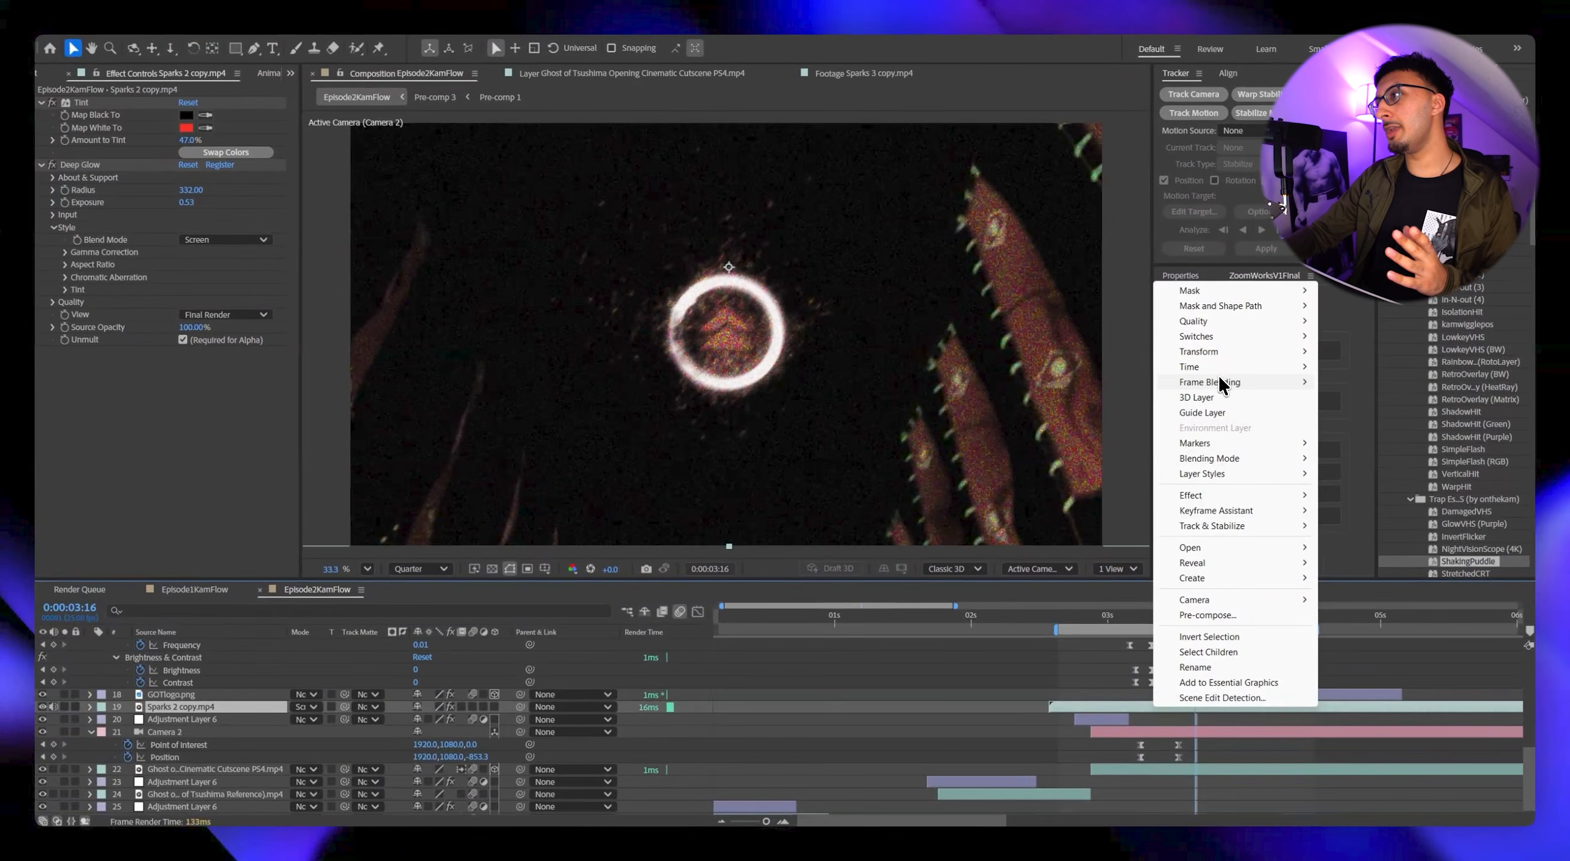
mouse_move(1215, 374)
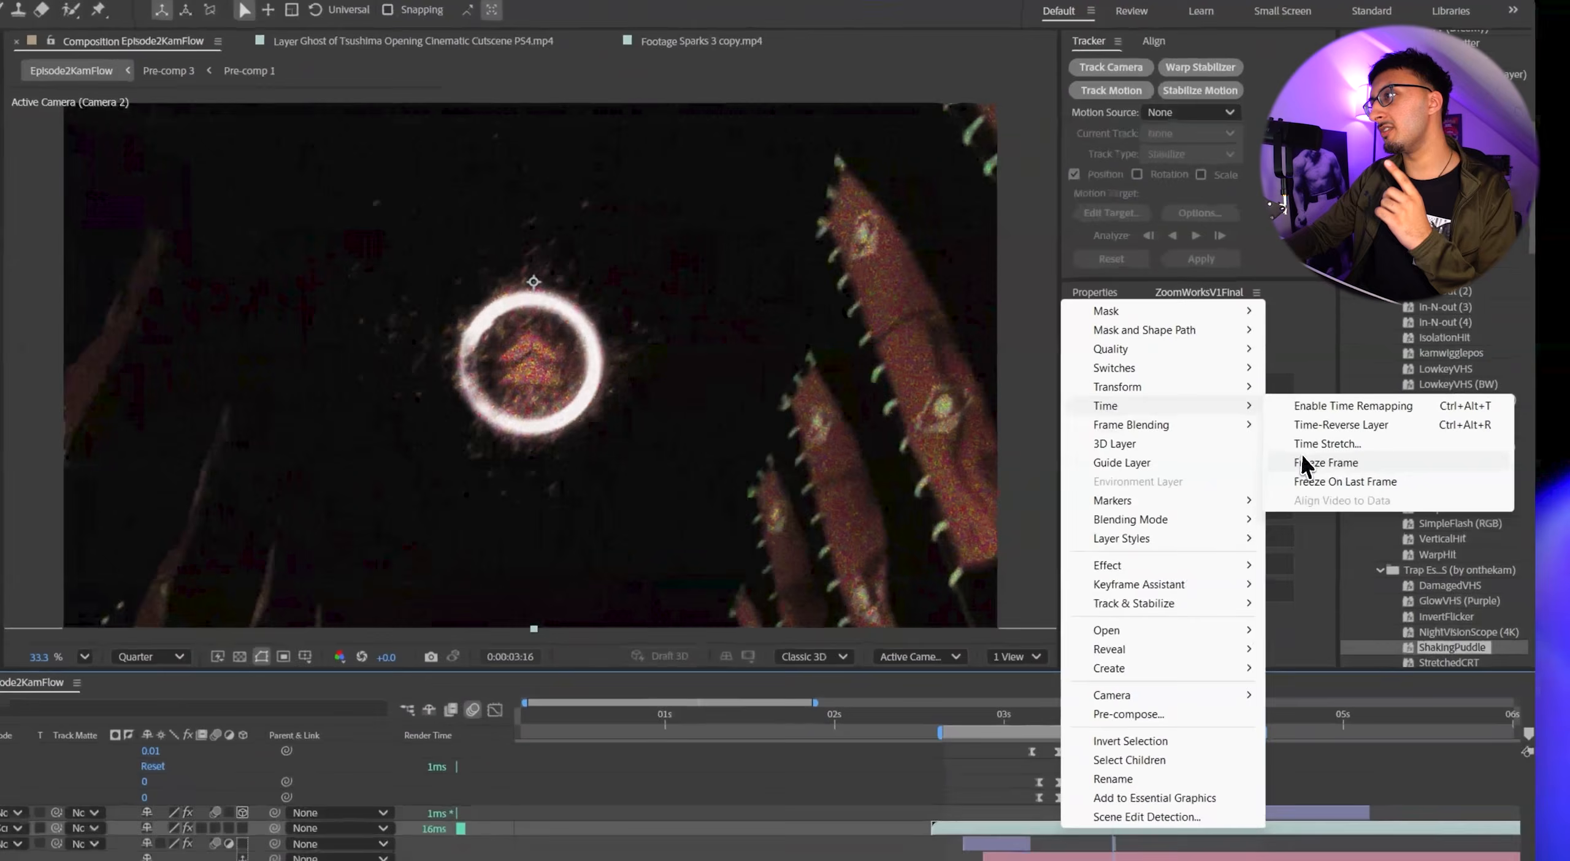
click(1342, 447)
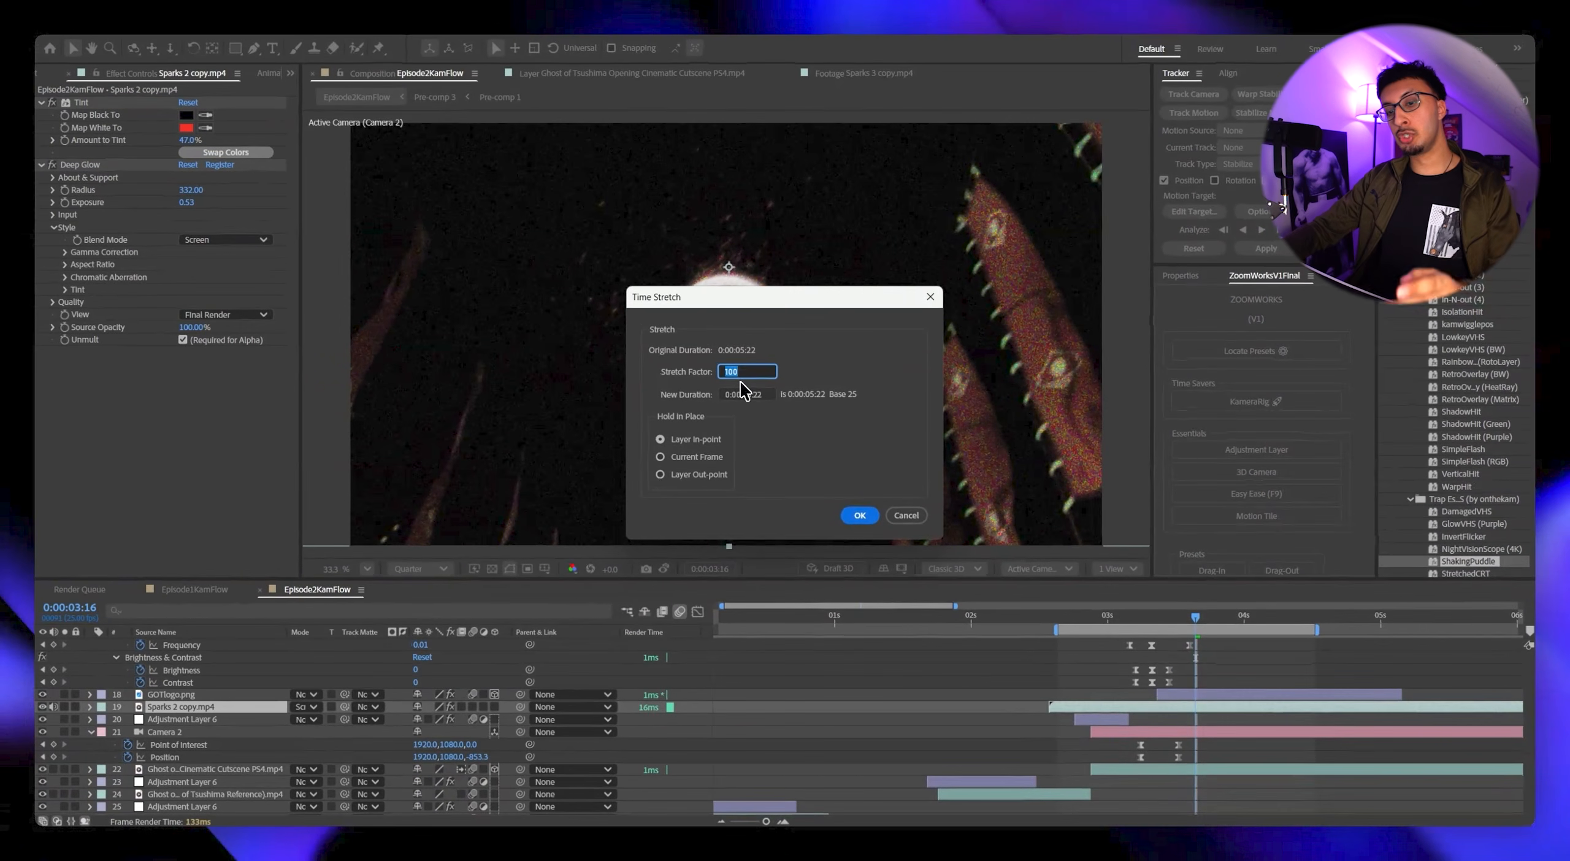
key(Return)
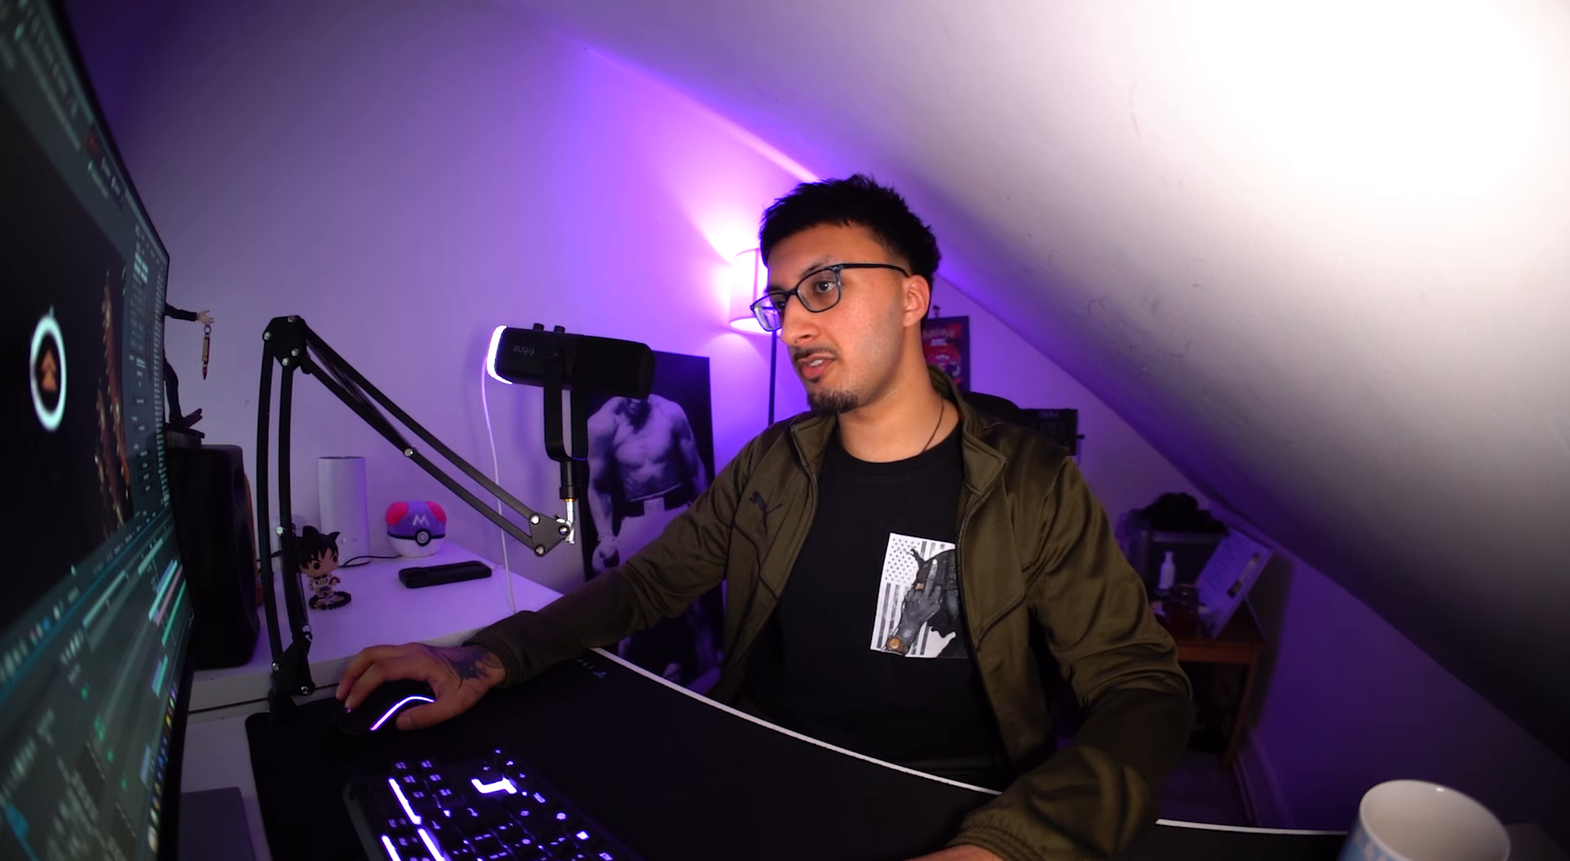